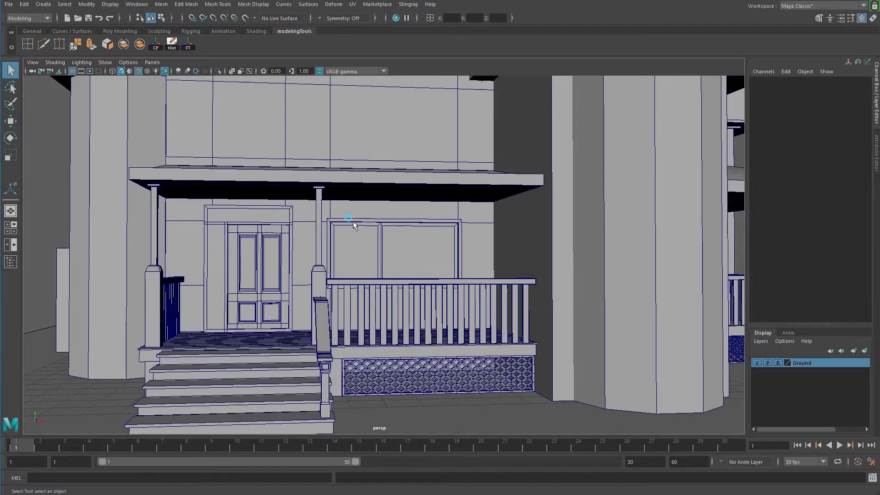
- Frame the porch window and isolate it so the house is hidden
{"action": "left_click", "coordinate": [353, 221]}
{"action": "key", "text": "f"}
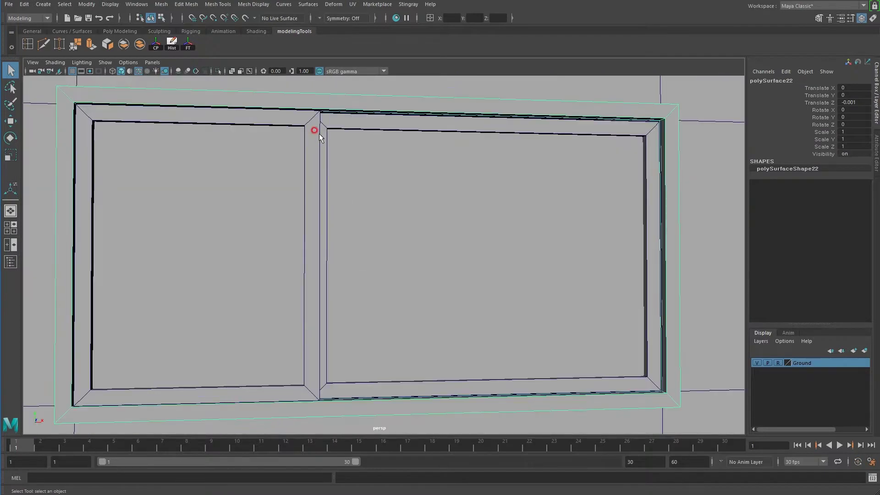
{"action": "left_click", "coordinate": [314, 125]}
{"action": "left_click", "coordinate": [340, 124]}
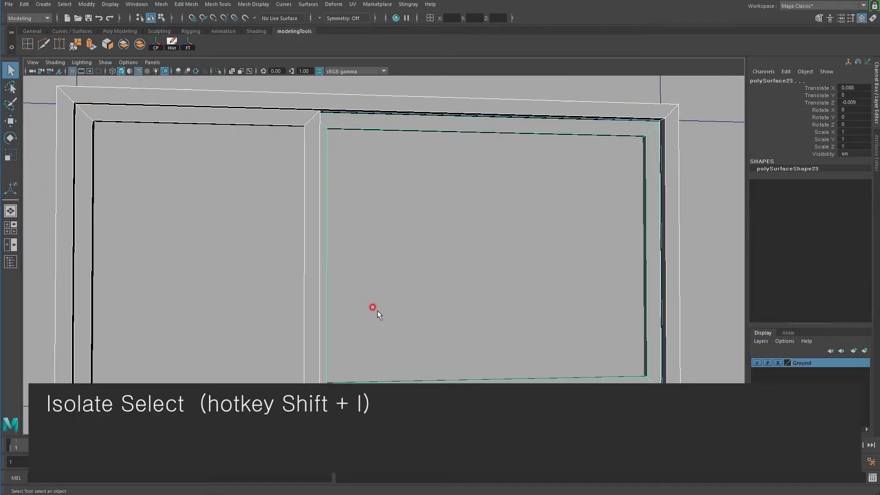
{"action": "key", "text": "shift+i"}
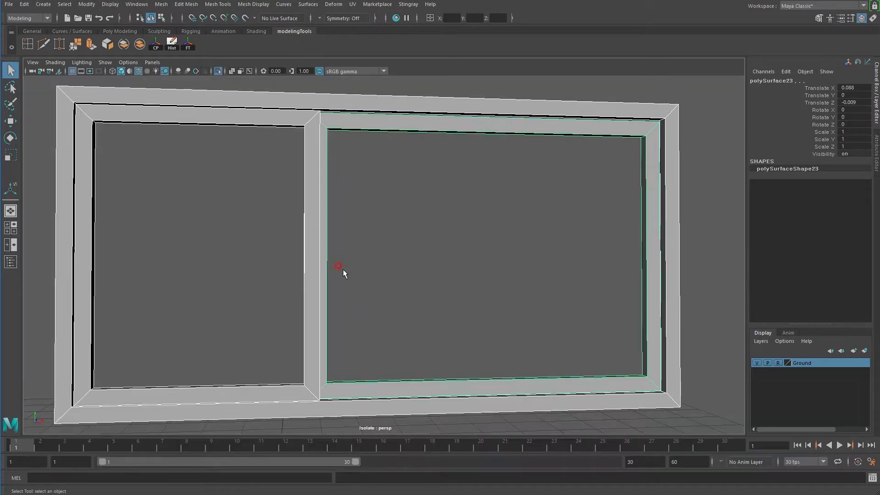
- Tumble to an angled view of the window and select its outer frame
{"action": "scroll", "coordinate": [406, 293], "scroll_direction": "down", "scroll_amount": 3}
{"action": "left_click_drag", "start_coordinate": [406, 293], "coordinate": [428, 295], "text": "alt"}
{"action": "left_click", "coordinate": [415, 280]}
{"action": "left_click", "coordinate": [168, 121]}
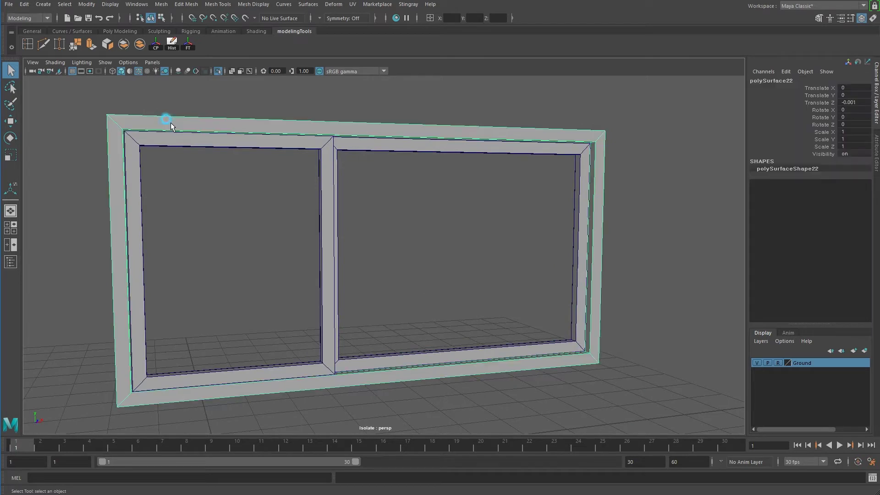
- Apply Edit Mesh > Bevel to the outer window frame's edges
{"action": "left_click", "coordinate": [184, 6]}
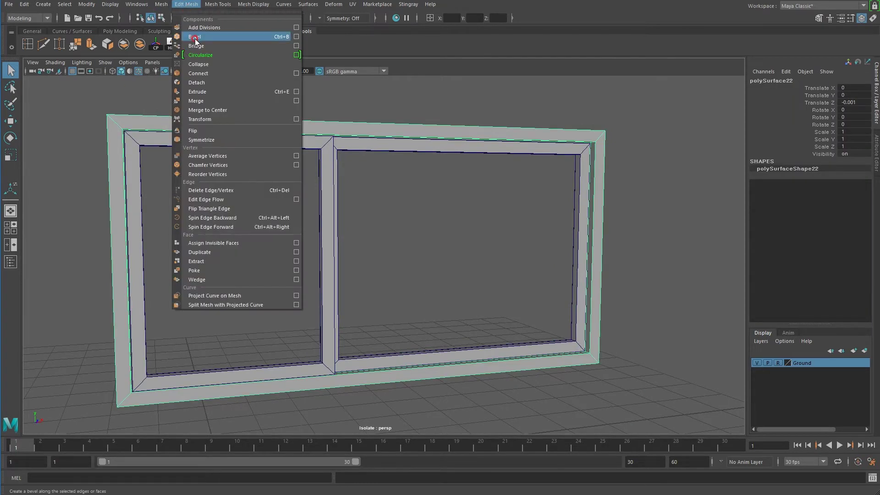
{"action": "left_click", "coordinate": [386, 56]}
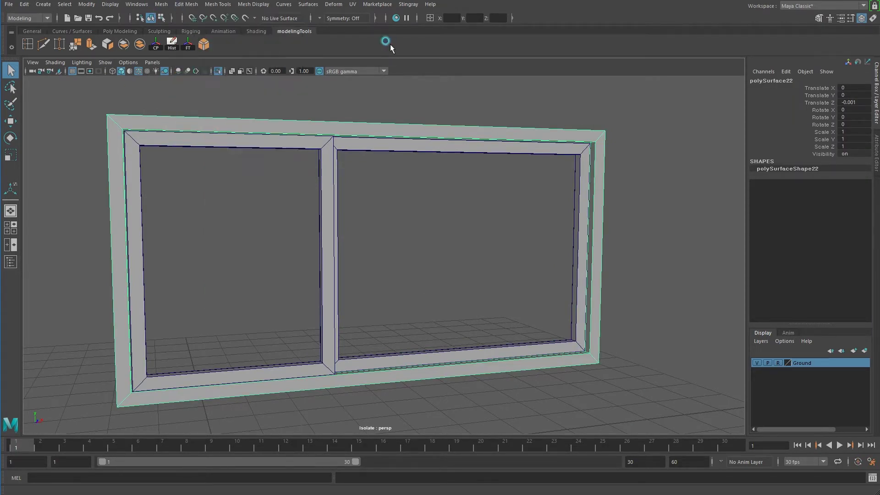
{"action": "left_click", "coordinate": [203, 45]}
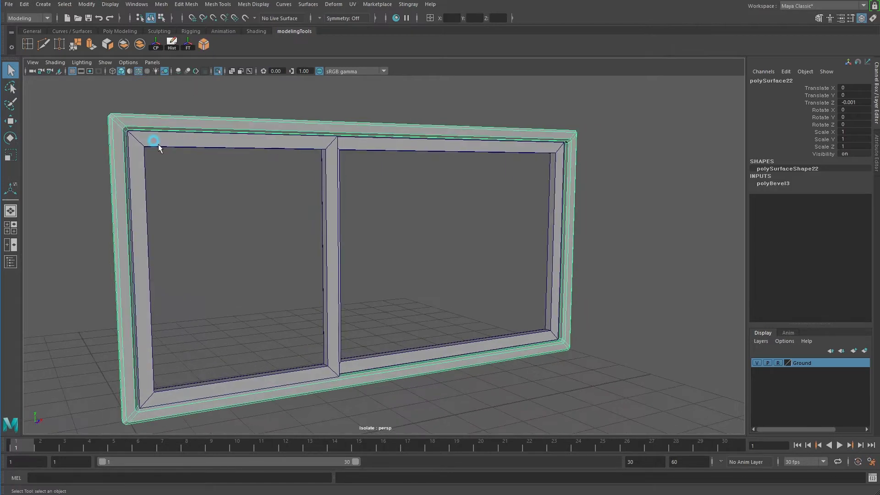
{"action": "right_click_drag", "start_coordinate": [154, 138], "coordinate": [268, 239], "text": "alt"}
{"action": "left_click_drag", "start_coordinate": [268, 238], "coordinate": [117, 187], "text": "alt"}
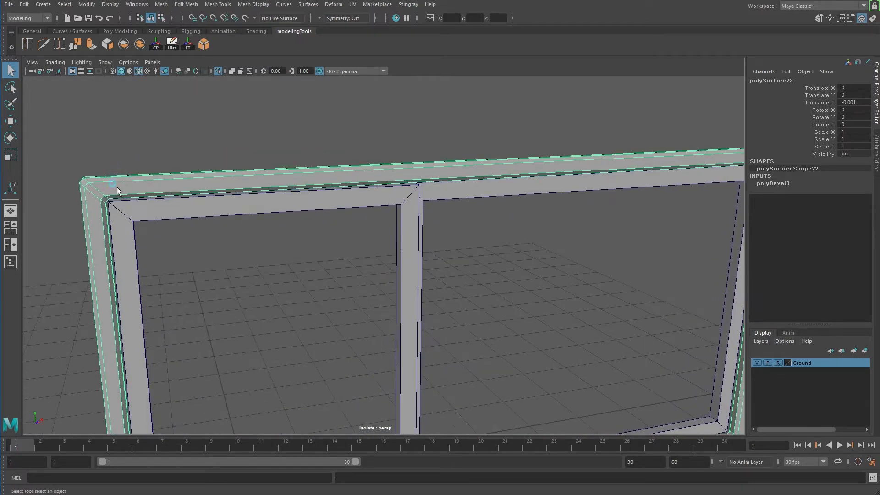
{"action": "left_click", "coordinate": [764, 184]}
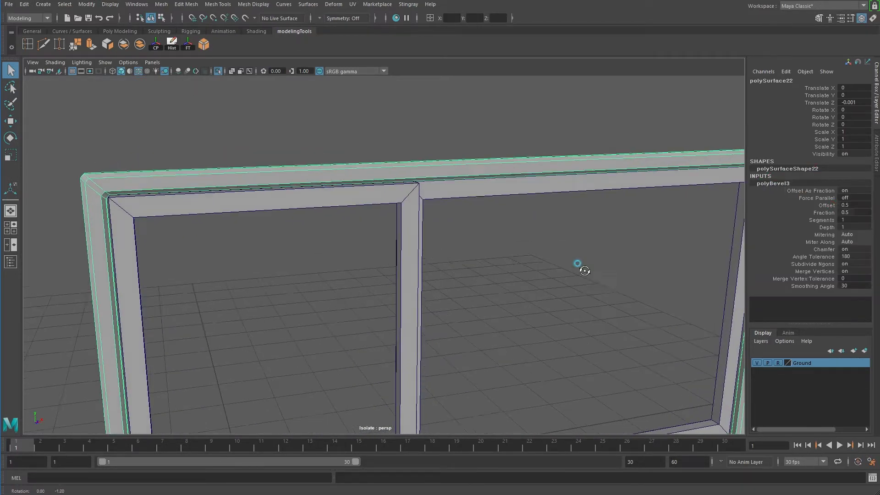
{"action": "left_click_drag", "start_coordinate": [582, 262], "coordinate": [624, 220], "text": "alt"}
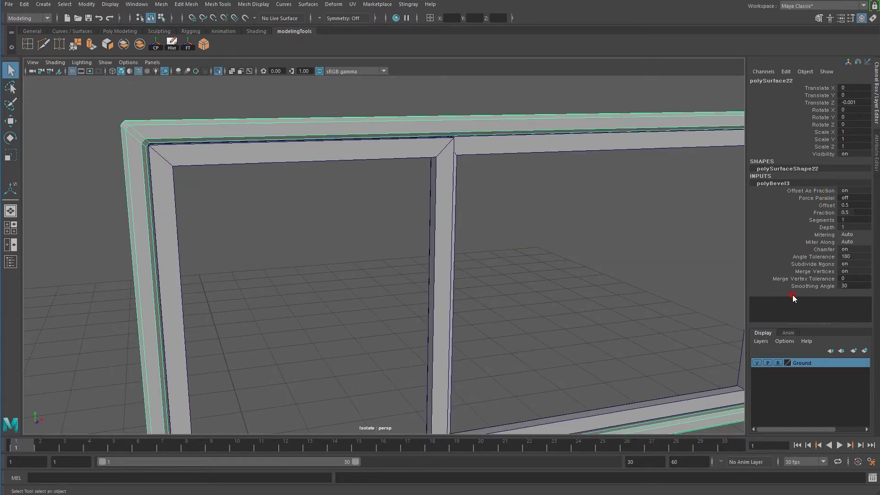
- Set the polyBevel3 Segments to 2 and lower Fraction to just under 0.3
{"action": "left_click", "coordinate": [820, 222]}
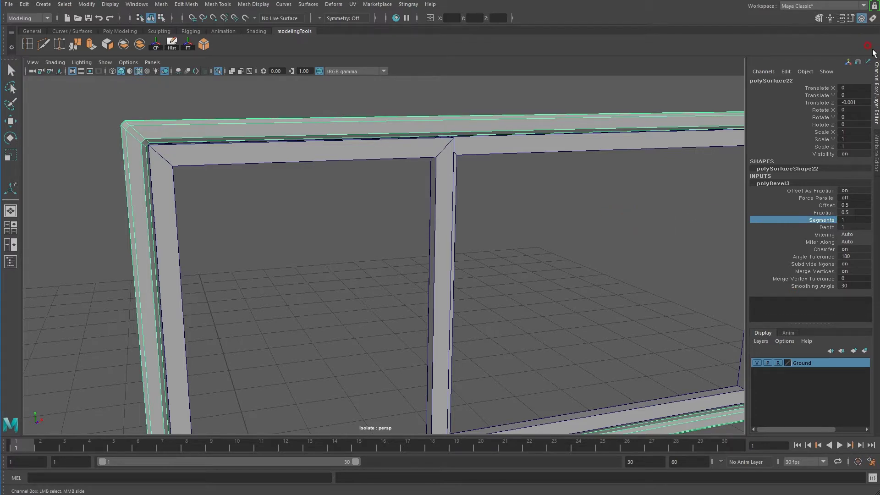
{"action": "middle_click", "coordinate": [662, 251]}
{"action": "middle_click_drag", "start_coordinate": [644, 258], "coordinate": [674, 256]}
{"action": "left_click", "coordinate": [845, 219]}
{"action": "double_click", "coordinate": [847, 219]}
{"action": "type", "text": "2"}
{"action": "key", "text": "Return"}
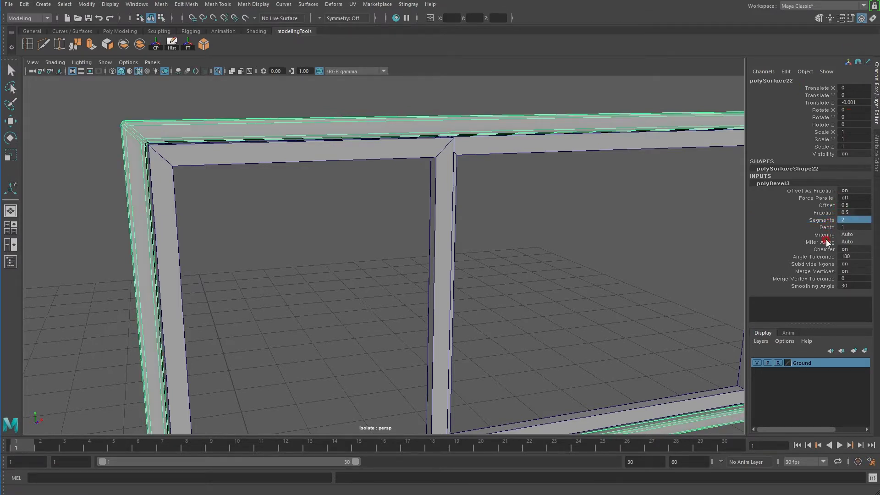
{"action": "left_click", "coordinate": [824, 213]}
{"action": "middle_click_drag", "start_coordinate": [585, 191], "coordinate": [573, 185]}
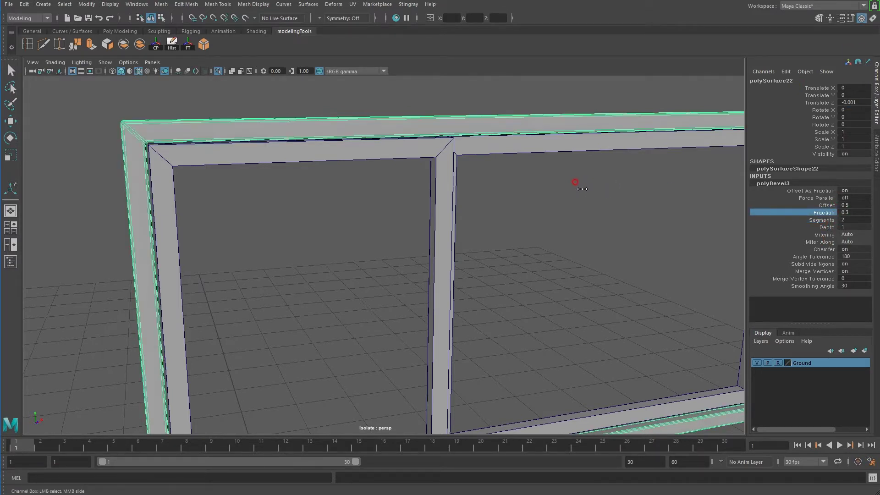
{"action": "left_click", "coordinate": [858, 62]}
{"action": "mouse_move", "coordinate": [537, 223]}
{"action": "middle_mouse_down"}
{"action": "mouse_move", "coordinate": [544, 229]}
{"action": "mouse_move", "coordinate": [477, 226]}
{"action": "mouse_move", "coordinate": [489, 227]}
{"action": "middle_mouse_up"}
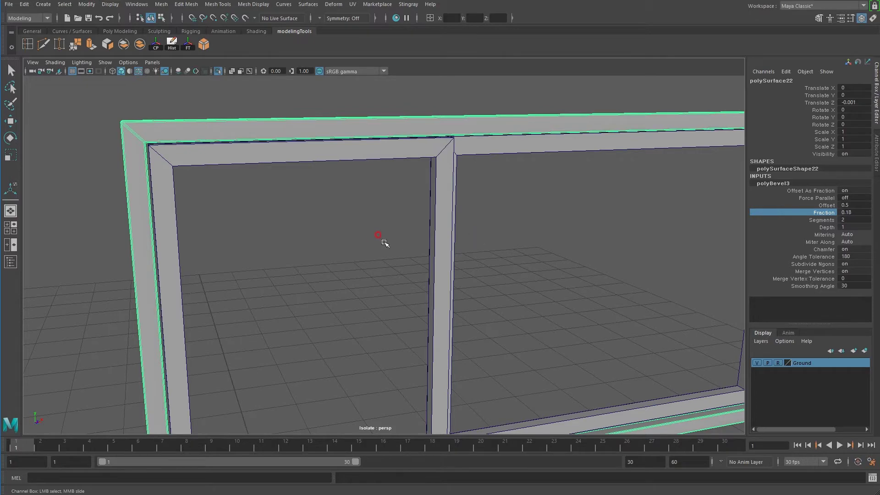
{"action": "left_click", "coordinate": [401, 245]}
{"action": "mouse_move", "coordinate": [244, 208]}
{"action": "left_mouse_down", "text": "alt"}
{"action": "mouse_move", "coordinate": [287, 212]}
{"action": "mouse_move", "coordinate": [275, 235]}
{"action": "mouse_move", "coordinate": [232, 198]}
{"action": "mouse_move", "coordinate": [219, 214]}
{"action": "mouse_move", "coordinate": [367, 213]}
{"action": "mouse_move", "coordinate": [365, 223]}
{"action": "left_mouse_up", "text": "alt"}
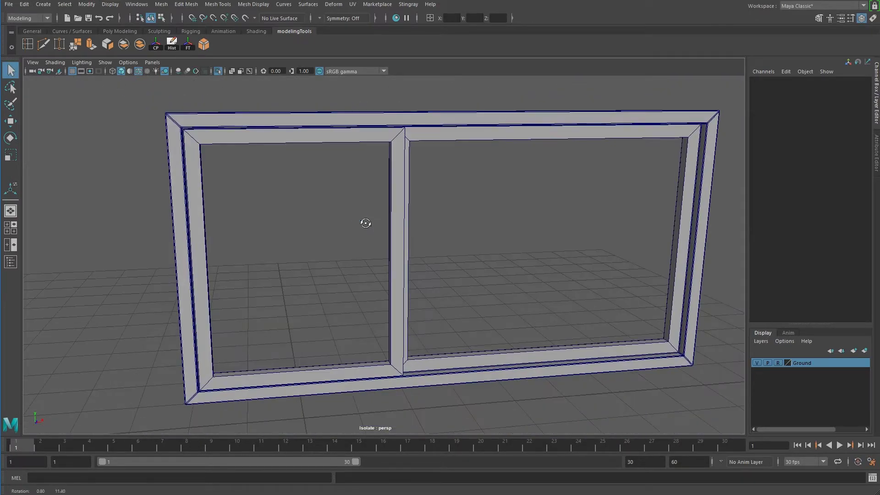
- Select both inner sashes and bevel them with Ctrl+B
{"action": "left_click", "coordinate": [180, 298]}
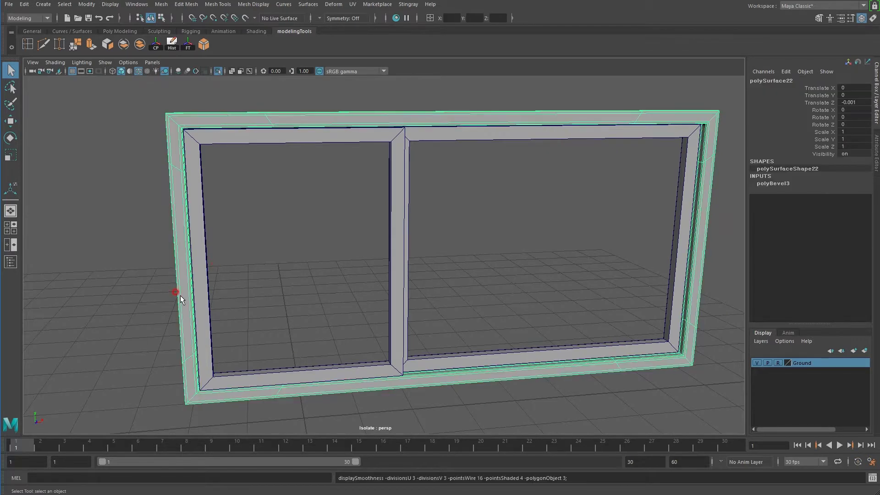
{"action": "left_click", "coordinate": [273, 238]}
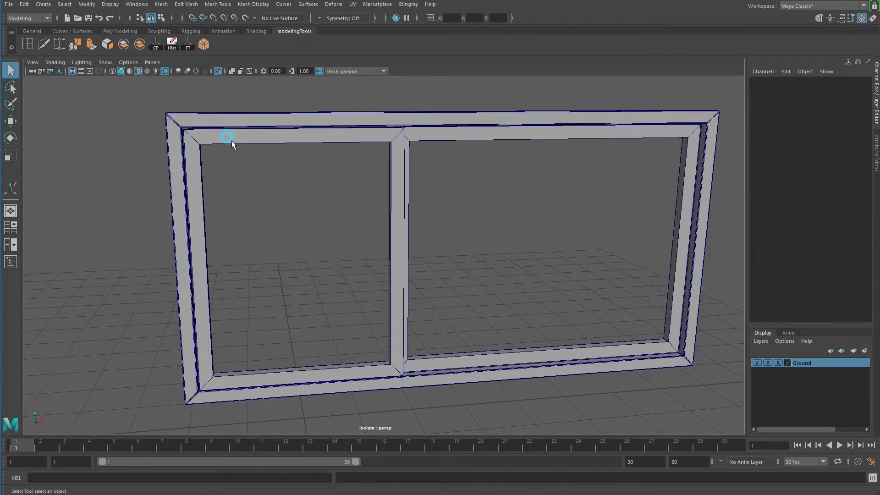
{"action": "left_click", "coordinate": [323, 148]}
{"action": "left_click", "coordinate": [496, 134], "text": "shift"}
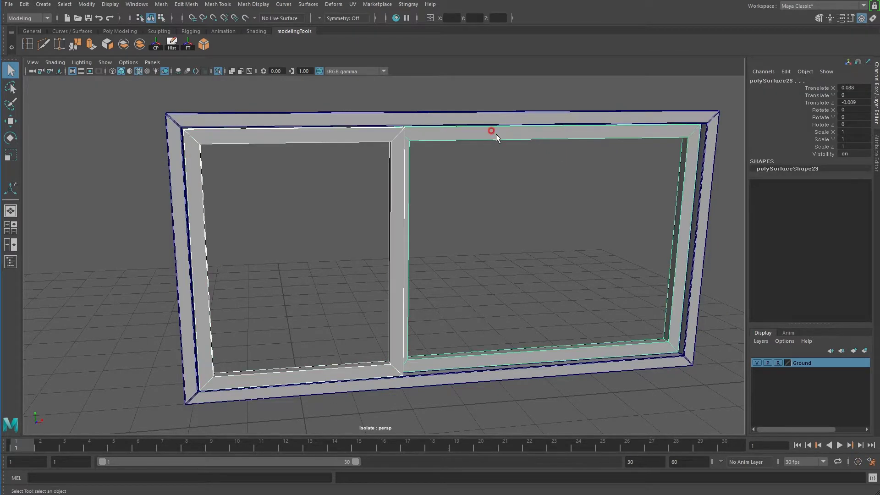
{"action": "key", "text": "ctrl+b"}
- Give the sash bevel 2 segments and a fraction of about 0.22
{"action": "left_click", "coordinate": [773, 183]}
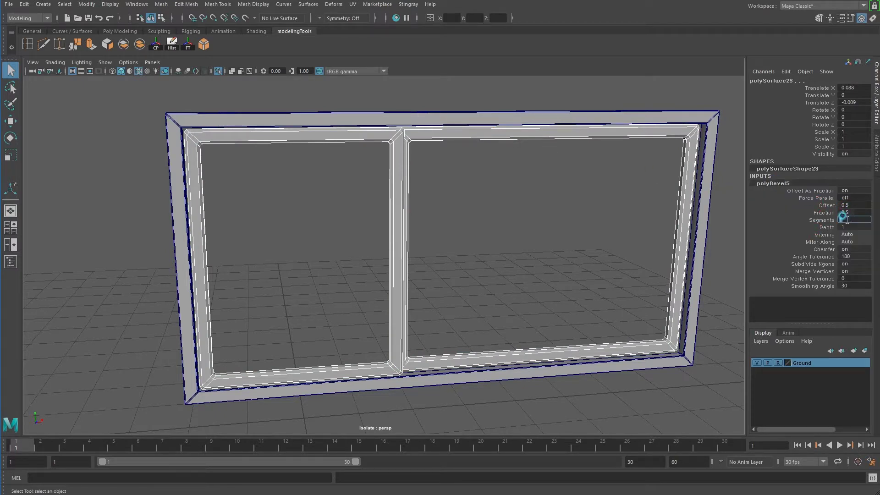
{"action": "type", "text": "2"}
{"action": "key", "text": "Return"}
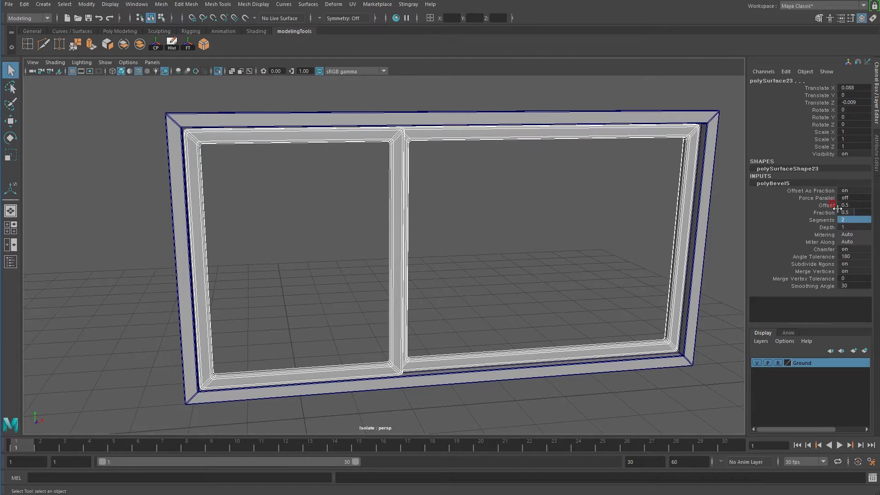
{"action": "left_click", "coordinate": [824, 212]}
{"action": "middle_click_drag", "start_coordinate": [596, 205], "coordinate": [424, 220]}
{"action": "left_click", "coordinate": [526, 231]}
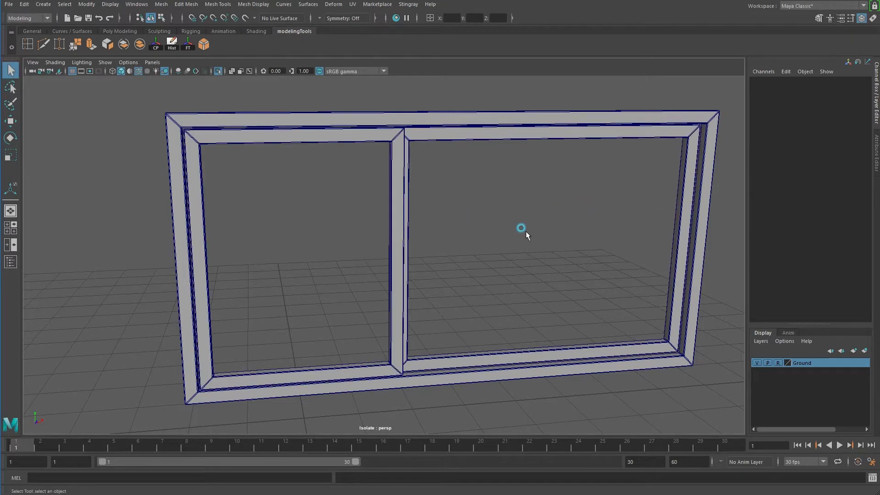
{"action": "mouse_move", "coordinate": [572, 298]}
{"action": "left_mouse_down", "text": "alt"}
{"action": "mouse_move", "coordinate": [428, 300]}
{"action": "mouse_move", "coordinate": [501, 252]}
{"action": "mouse_move", "coordinate": [559, 285]}
{"action": "mouse_move", "coordinate": [538, 330]}
{"action": "mouse_move", "coordinate": [410, 334]}
{"action": "mouse_move", "coordinate": [420, 310]}
{"action": "mouse_move", "coordinate": [436, 312]}
{"action": "left_mouse_up", "text": "alt"}
- Scale the outer frame to 1.792 along Z, then show the full house again
{"action": "left_click", "coordinate": [551, 314]}
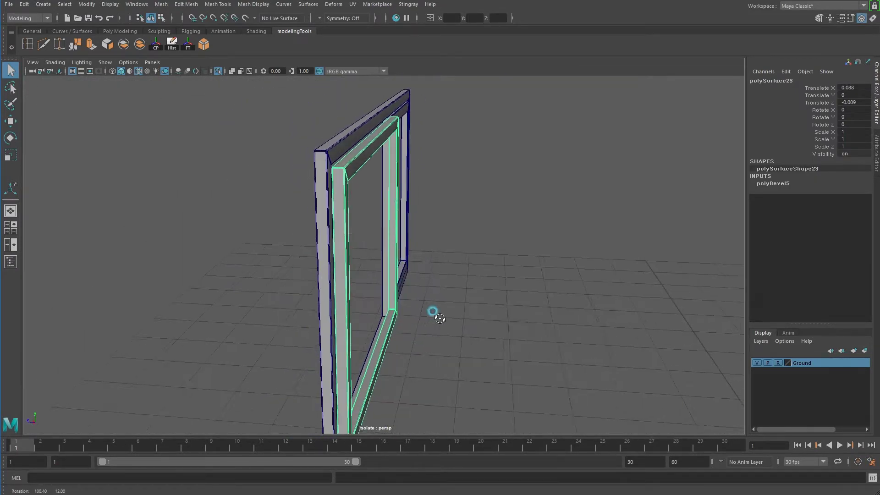
{"action": "left_click", "coordinate": [398, 169]}
{"action": "key", "text": "r"}
{"action": "mouse_move", "coordinate": [340, 231]}
{"action": "left_mouse_down"}
{"action": "mouse_move", "coordinate": [310, 228]}
{"action": "mouse_move", "coordinate": [348, 231]}
{"action": "mouse_move", "coordinate": [348, 239]}
{"action": "mouse_move", "coordinate": [325, 230]}
{"action": "left_mouse_up"}
{"action": "key", "text": "w"}
{"action": "left_click_drag", "start_coordinate": [452, 261], "coordinate": [412, 239], "text": "alt"}
{"action": "left_click", "coordinate": [345, 135]}
{"action": "left_click", "coordinate": [218, 71]}
- Shift-drag a copy of the porch window frame and pane up above the porch roof
{"action": "scroll", "coordinate": [448, 246], "scroll_direction": "down", "scroll_amount": 5}
{"action": "scroll", "coordinate": [338, 265], "scroll_direction": "down", "scroll_amount": 3}
{"action": "scroll", "coordinate": [334, 255], "scroll_direction": "down", "scroll_amount": 1}
{"action": "scroll", "coordinate": [395, 285], "scroll_direction": "up", "scroll_amount": 8}
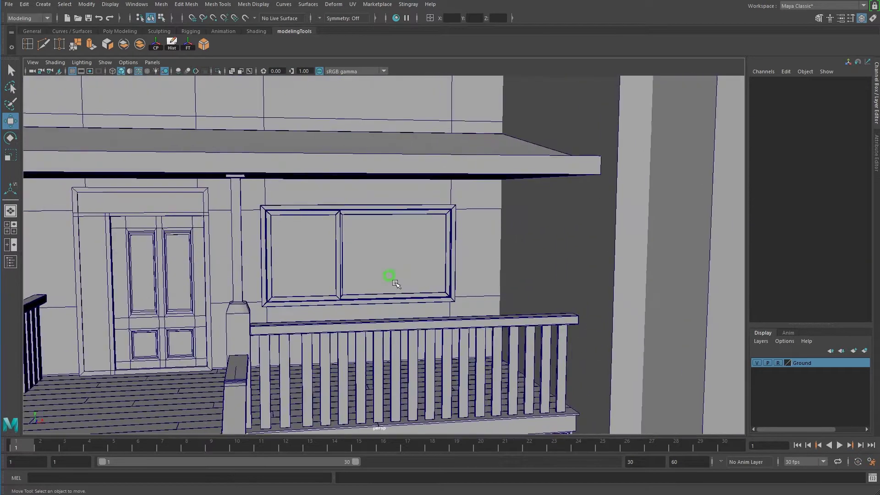
{"action": "middle_click_drag", "start_coordinate": [396, 284], "coordinate": [391, 248], "text": "alt"}
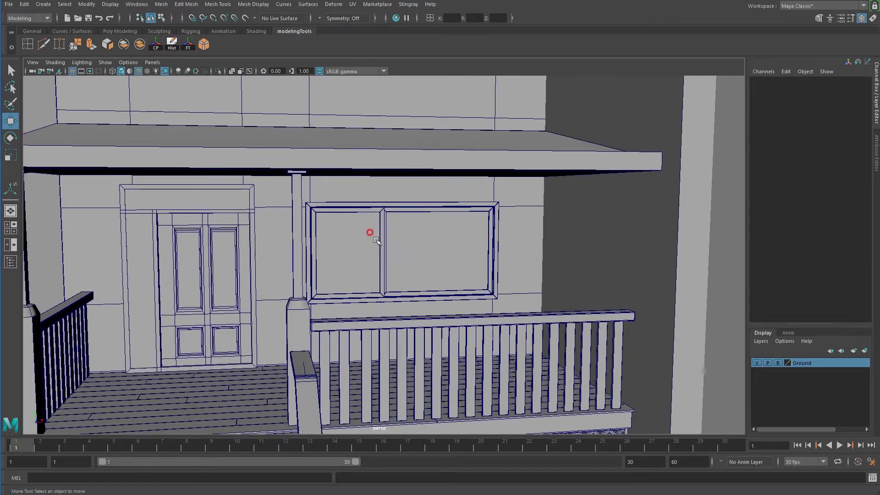
{"action": "left_click", "coordinate": [331, 206]}
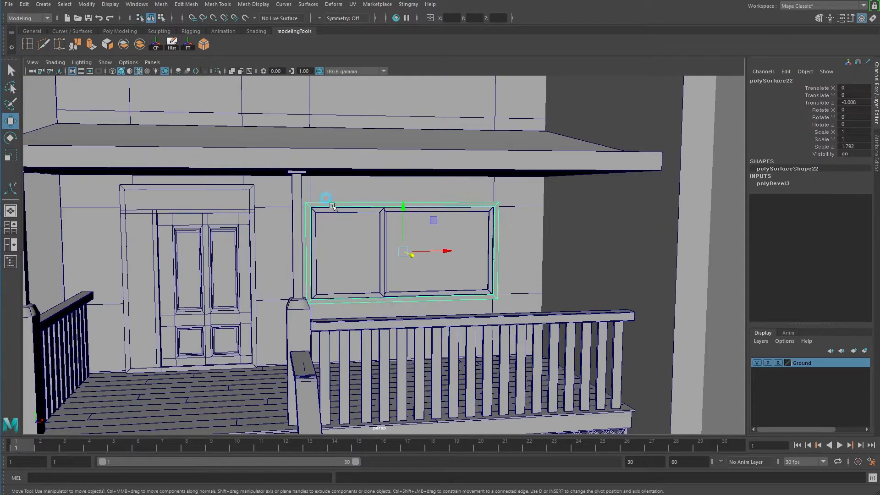
{"action": "left_click", "coordinate": [361, 211], "text": "shift"}
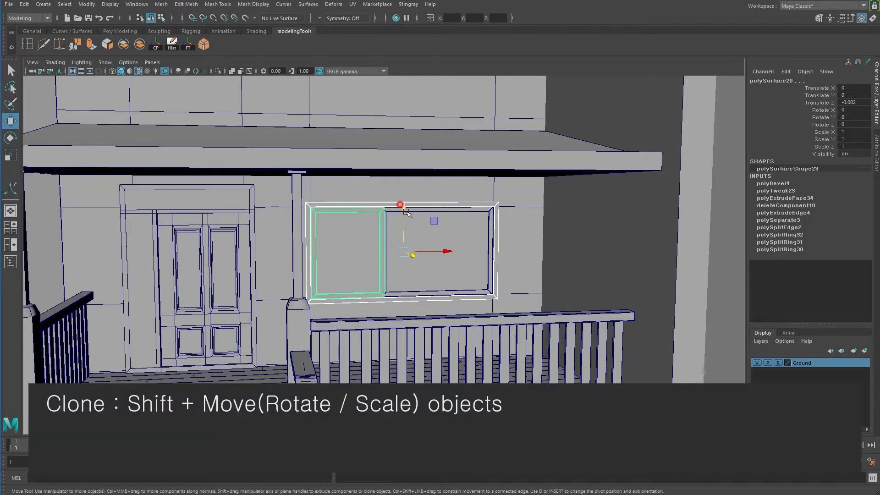
{"action": "left_click_drag", "start_coordinate": [404, 209], "coordinate": [404, 96], "text": "shift"}
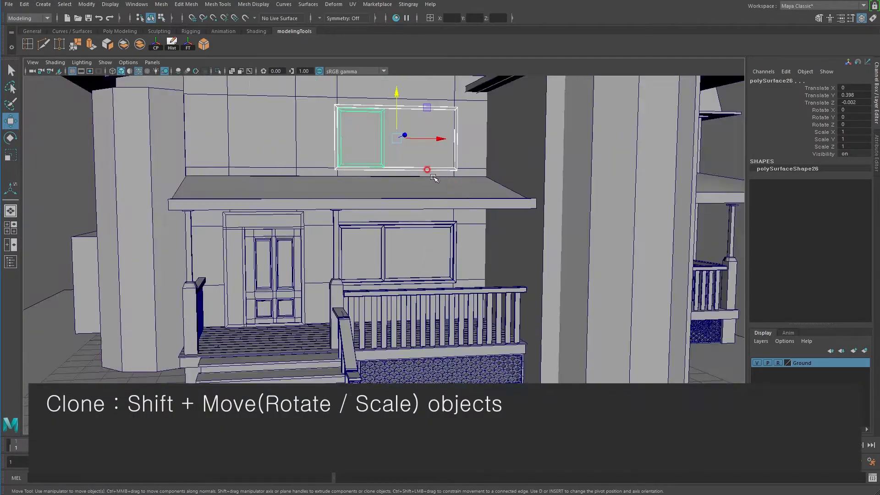
{"action": "scroll", "coordinate": [434, 179], "scroll_direction": "down", "scroll_amount": 3}
{"action": "mouse_move", "coordinate": [472, 250]}
{"action": "left_mouse_down", "text": "alt"}
{"action": "mouse_move", "coordinate": [479, 217]}
{"action": "mouse_move", "coordinate": [407, 223]}
{"action": "left_mouse_up", "text": "alt"}
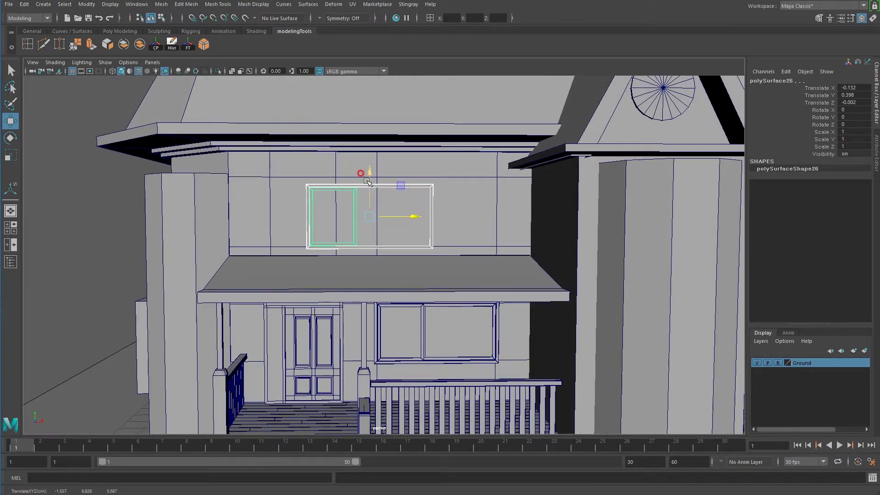
- Raise the window copy slightly and clone its pane to the right
{"action": "left_click_drag", "start_coordinate": [369, 173], "coordinate": [369, 165]}
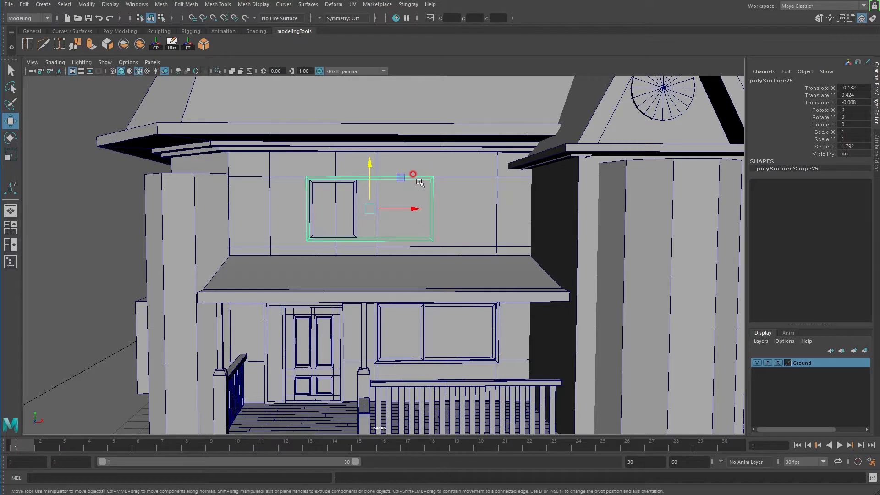
{"action": "left_click", "coordinate": [351, 204]}
{"action": "left_click", "coordinate": [346, 225]}
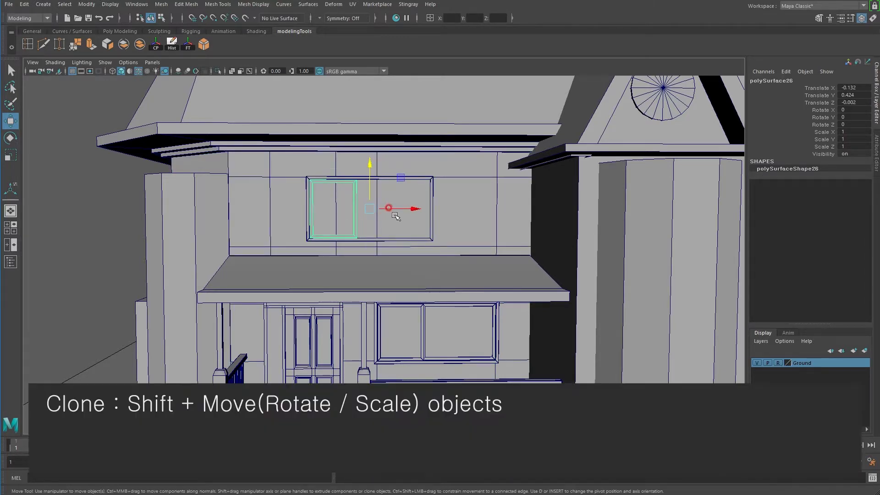
{"action": "left_click_drag", "start_coordinate": [395, 209], "coordinate": [438, 208], "text": "shift"}
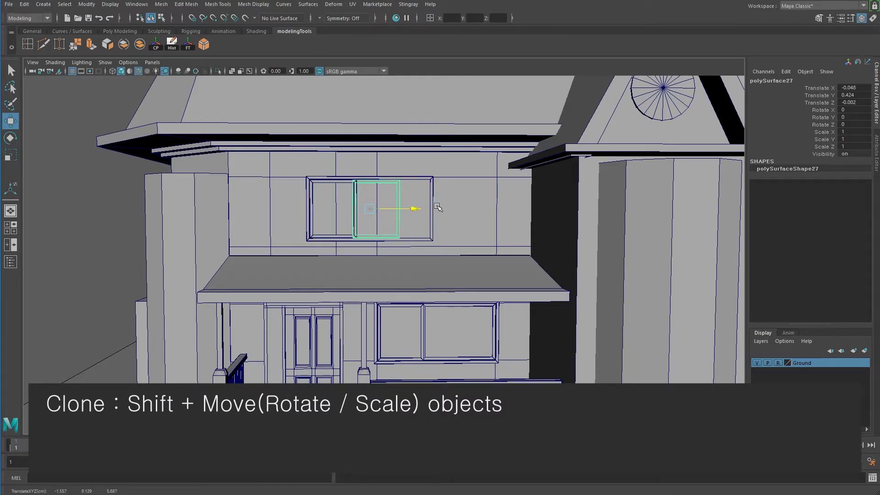
{"action": "left_click_drag", "start_coordinate": [439, 207], "coordinate": [440, 207], "text": "shift"}
- Move the frame's right-side vertices left so it encloses both panes
{"action": "left_click", "coordinate": [433, 231]}
{"action": "right_click_drag", "start_coordinate": [431, 235], "coordinate": [394, 236]}
{"action": "left_click_drag", "start_coordinate": [406, 150], "coordinate": [465, 256]}
{"action": "left_click_drag", "start_coordinate": [464, 211], "coordinate": [444, 212]}
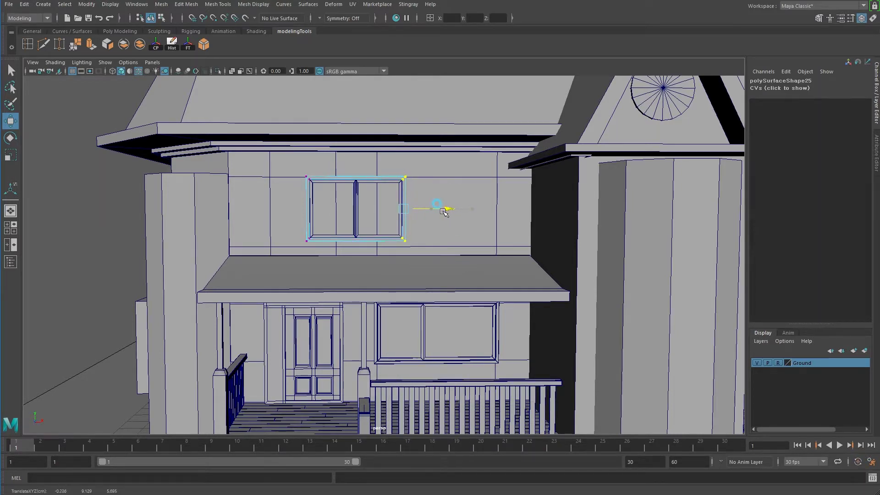
- Fine-tune the position of the frame's right-edge vertices
{"action": "key", "text": "f"}
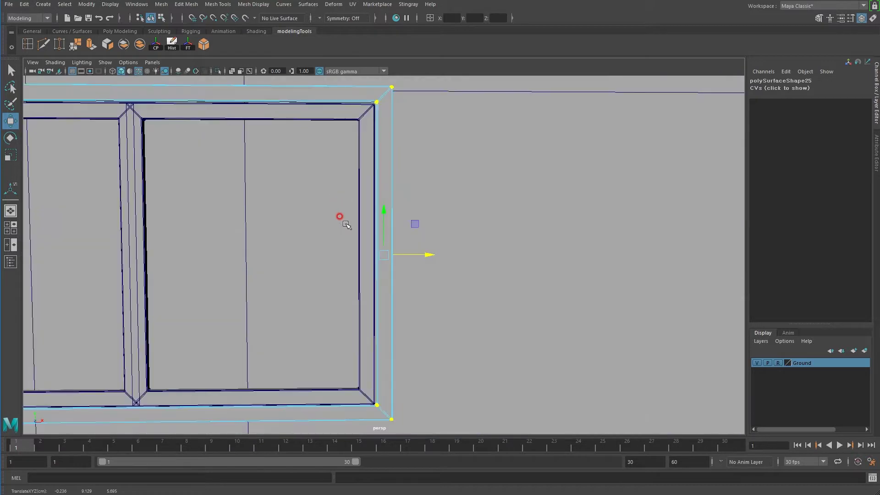
{"action": "middle_click_drag", "start_coordinate": [345, 223], "coordinate": [451, 225], "text": "alt"}
{"action": "left_click_drag", "start_coordinate": [510, 251], "coordinate": [512, 252]}
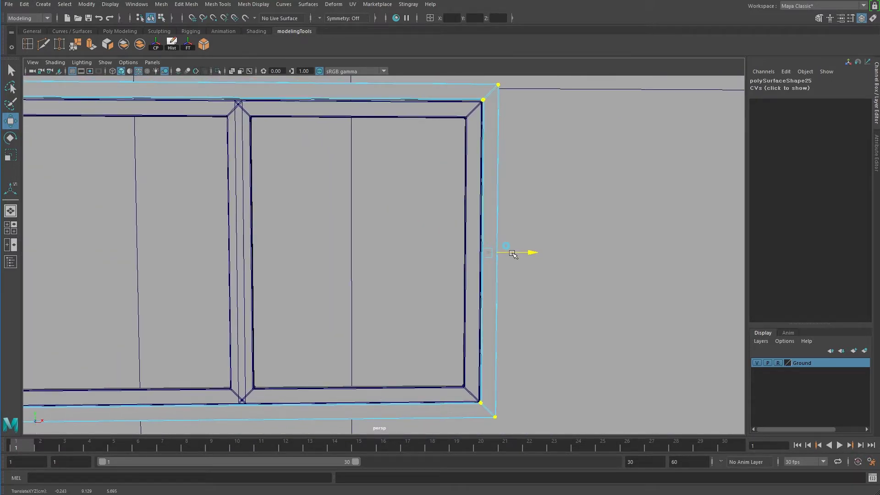
{"action": "right_click_drag", "start_coordinate": [480, 143], "coordinate": [530, 118]}
- Isolate the right pane and outer frame and orbit to a side view
{"action": "left_click", "coordinate": [288, 101]}
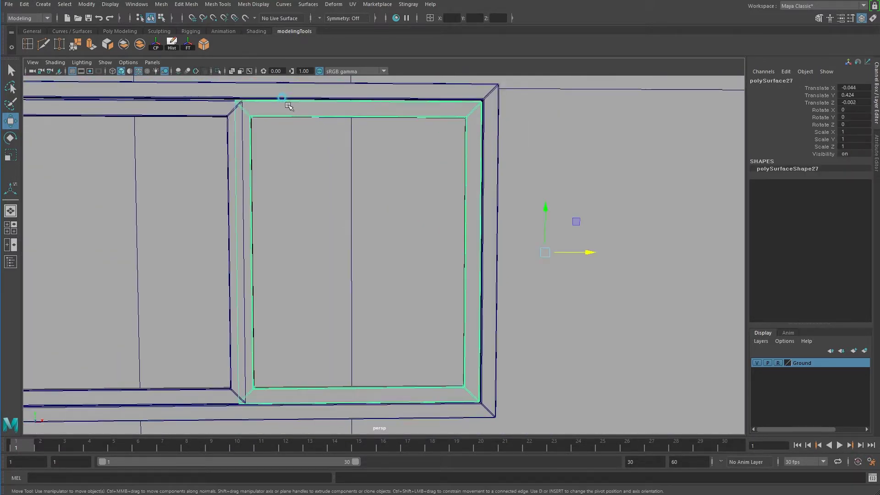
{"action": "left_click", "coordinate": [203, 106], "text": "shift"}
{"action": "left_click", "coordinate": [217, 71]}
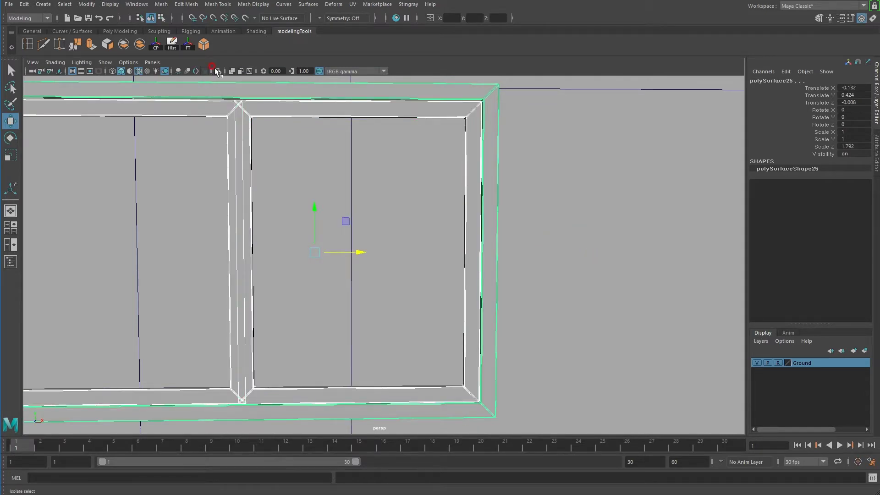
{"action": "scroll", "coordinate": [386, 217], "scroll_direction": "down", "scroll_amount": 3}
{"action": "left_click_drag", "start_coordinate": [325, 265], "coordinate": [262, 285], "text": "alt"}
{"action": "scroll", "coordinate": [262, 285], "scroll_direction": "up", "scroll_amount": 5}
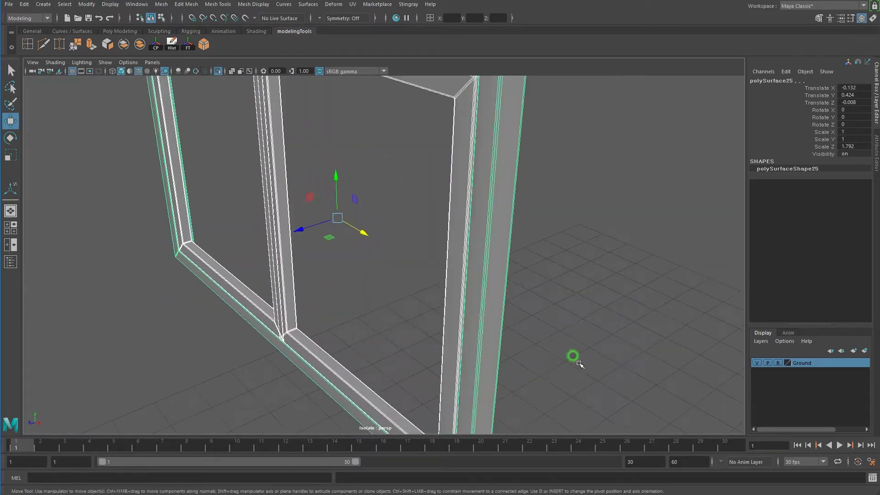
{"action": "left_click", "coordinate": [527, 352]}
{"action": "left_click_drag", "start_coordinate": [528, 352], "coordinate": [461, 360], "text": "alt"}
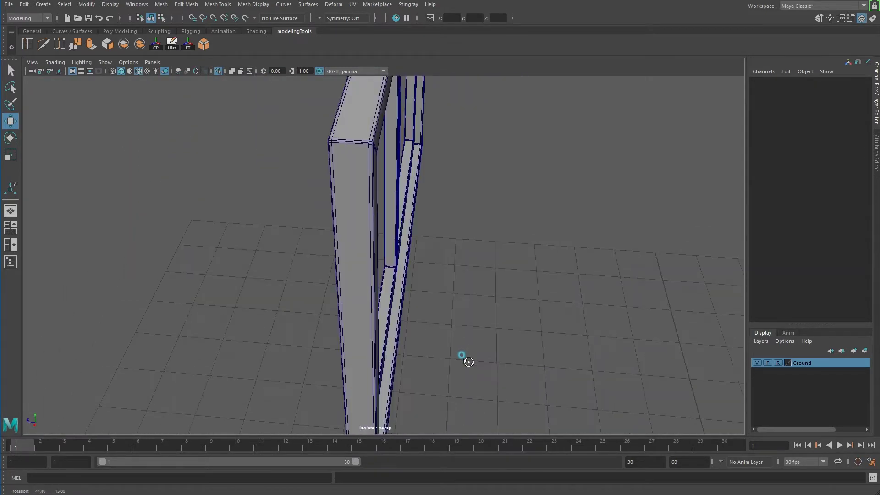
- Push the right pane slightly deeper into the frame along Z
{"action": "left_click", "coordinate": [397, 275]}
{"action": "left_click_drag", "start_coordinate": [318, 421], "coordinate": [332, 421]}
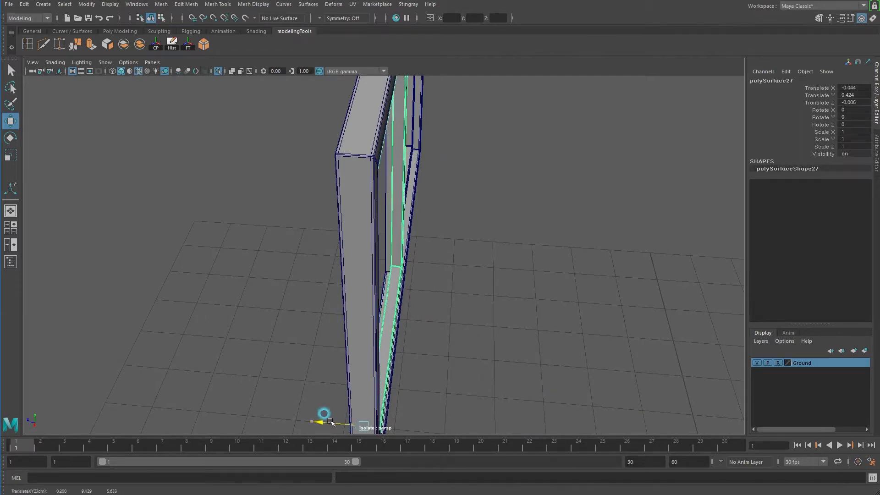
{"action": "mouse_move", "coordinate": [419, 345]}
{"action": "left_mouse_down", "text": "alt"}
{"action": "mouse_move", "coordinate": [295, 330]}
{"action": "mouse_move", "coordinate": [475, 324]}
{"action": "mouse_move", "coordinate": [360, 349]}
{"action": "left_mouse_up", "text": "alt"}
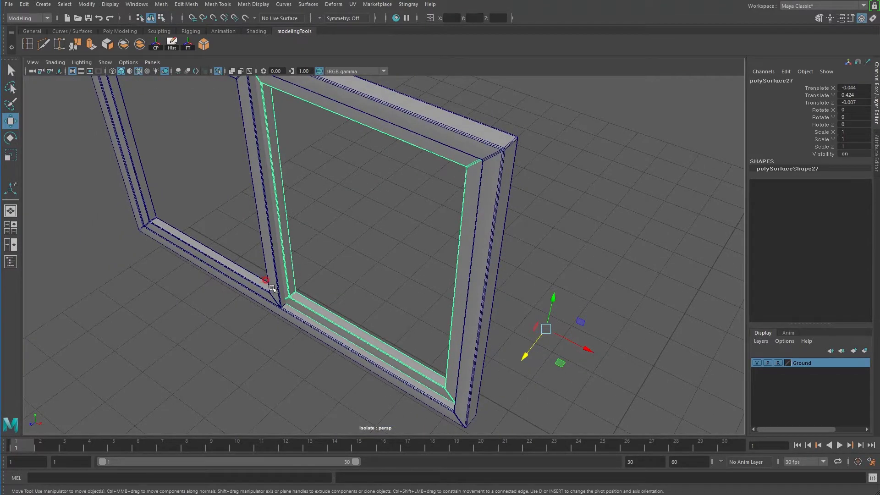
{"action": "left_click_drag", "start_coordinate": [271, 287], "coordinate": [337, 310], "text": "alt"}
{"action": "right_click_drag", "start_coordinate": [338, 311], "coordinate": [261, 281], "text": "alt"}
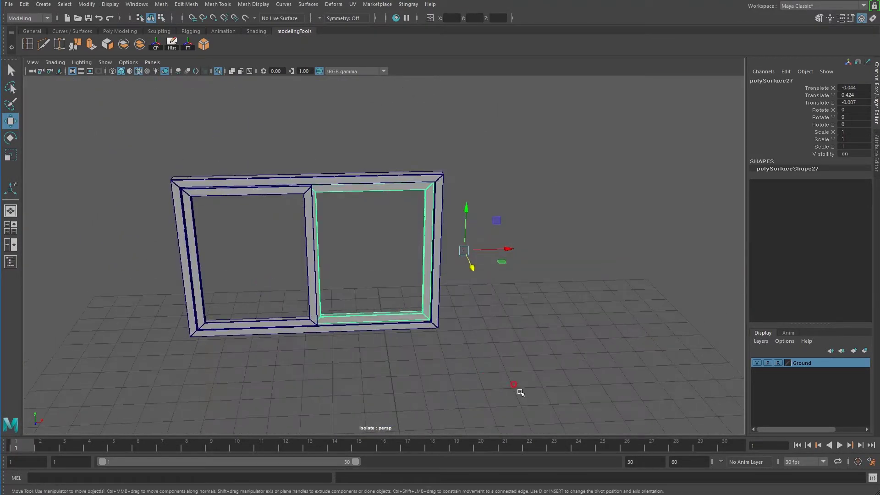
- Centre the pane's pivot and return to a near-frontal view of the window
{"action": "left_click", "coordinate": [155, 46]}
{"action": "left_click", "coordinate": [573, 296]}
{"action": "left_click_drag", "start_coordinate": [573, 295], "coordinate": [496, 327], "text": "alt"}
{"action": "left_click", "coordinate": [300, 185]}
{"action": "mouse_move", "coordinate": [300, 185]}
{"action": "left_mouse_down", "text": "alt"}
{"action": "mouse_move", "coordinate": [451, 251]}
{"action": "mouse_move", "coordinate": [463, 248]}
{"action": "mouse_move", "coordinate": [414, 229]}
{"action": "mouse_move", "coordinate": [425, 246]}
{"action": "left_mouse_up", "text": "alt"}
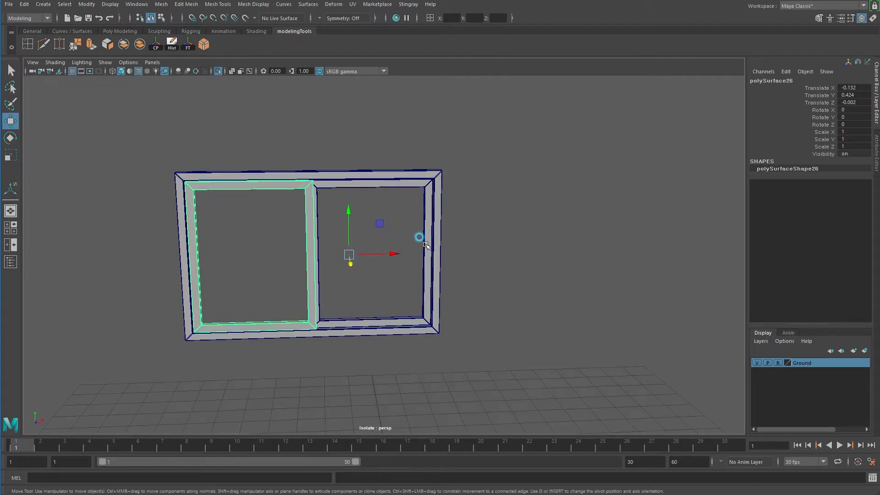
{"action": "left_click", "coordinate": [263, 94]}
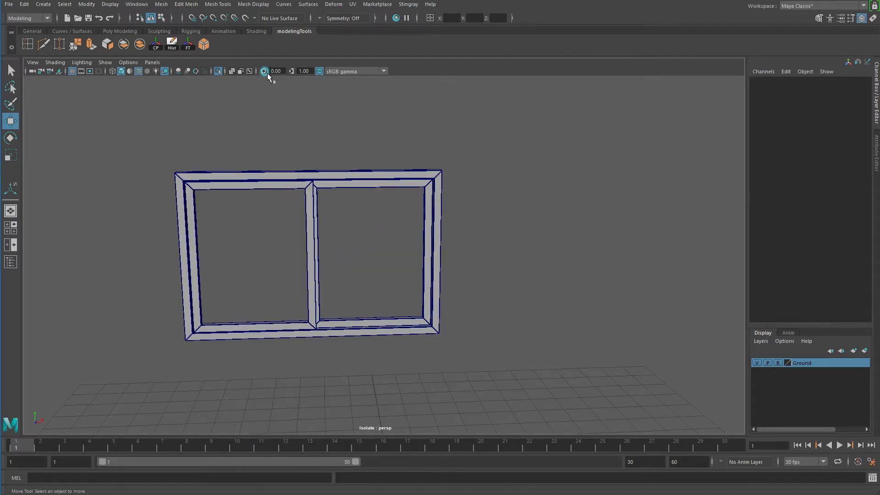
- Show the whole house again and zoom in on the upper window
{"action": "left_click", "coordinate": [219, 70]}
{"action": "scroll", "coordinate": [327, 275], "scroll_direction": "down", "scroll_amount": 2}
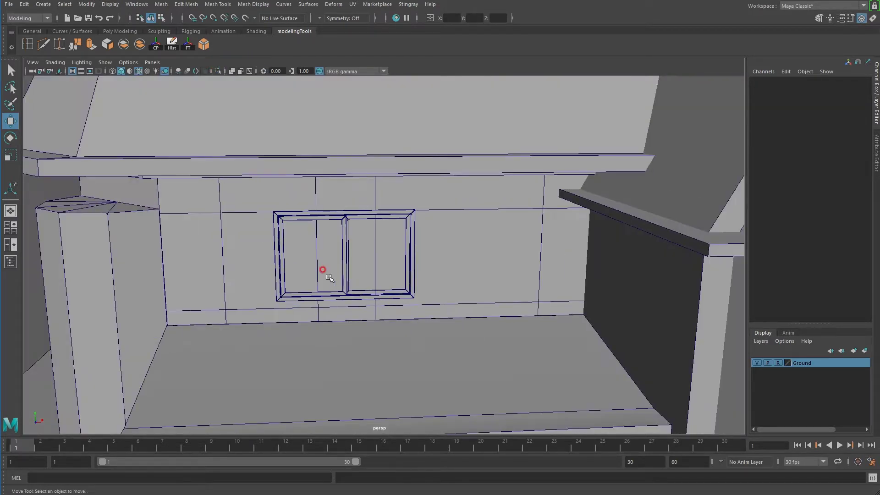
{"action": "scroll", "coordinate": [329, 277], "scroll_direction": "down", "scroll_amount": 10}
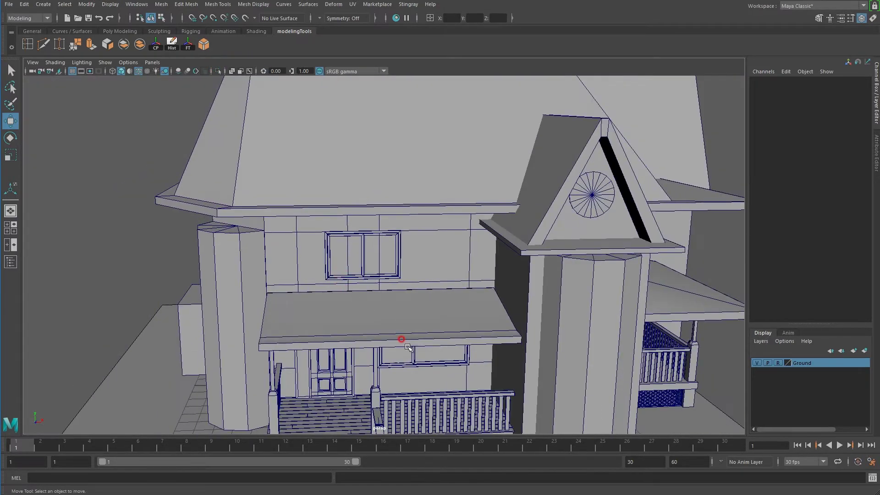
{"action": "left_click_drag", "start_coordinate": [399, 338], "coordinate": [403, 336], "text": "alt"}
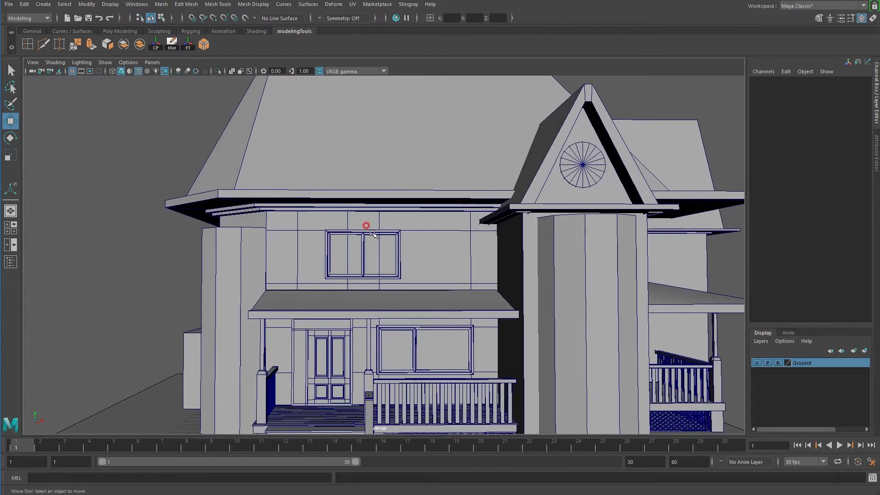
{"action": "left_click", "coordinate": [365, 224]}
{"action": "key", "text": "f"}
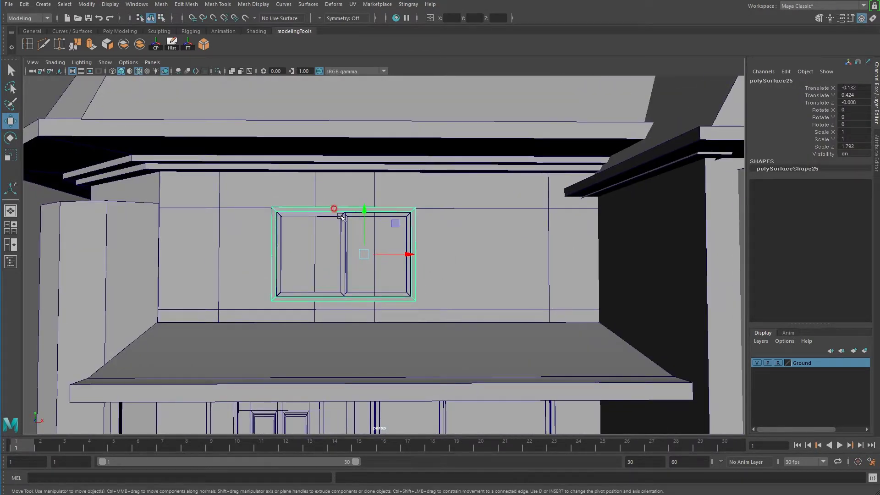
{"action": "left_click", "coordinate": [340, 219]}
- Shift the window along X and scale it about 1.21 wider and 1.27 taller
{"action": "left_click_drag", "start_coordinate": [424, 254], "coordinate": [456, 257]}
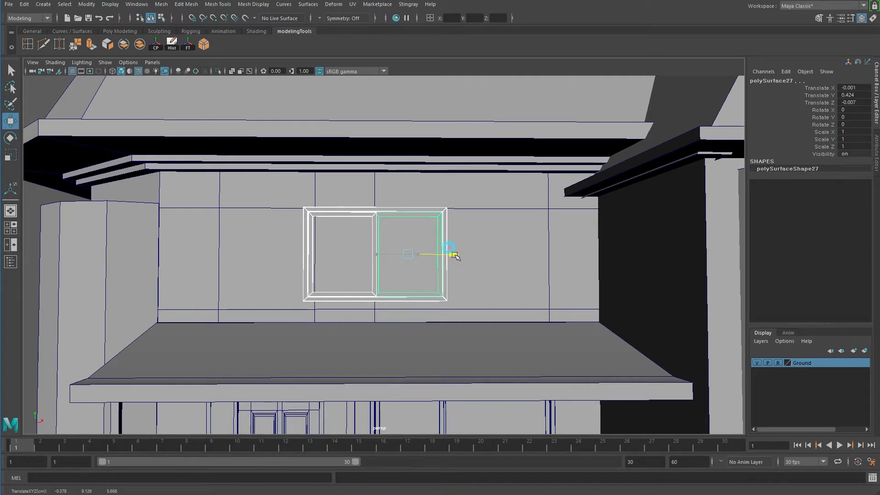
{"action": "key", "text": "r"}
{"action": "left_click_drag", "start_coordinate": [409, 213], "coordinate": [400, 211]}
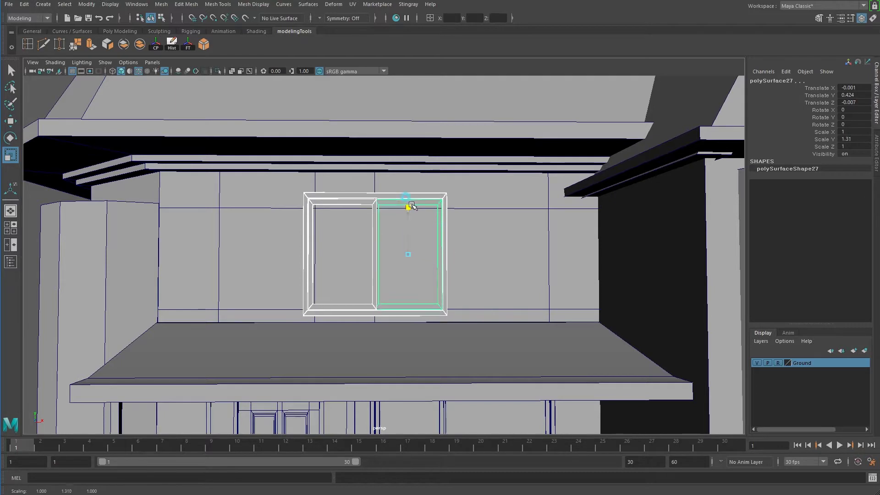
{"action": "left_click_drag", "start_coordinate": [400, 211], "coordinate": [407, 202]}
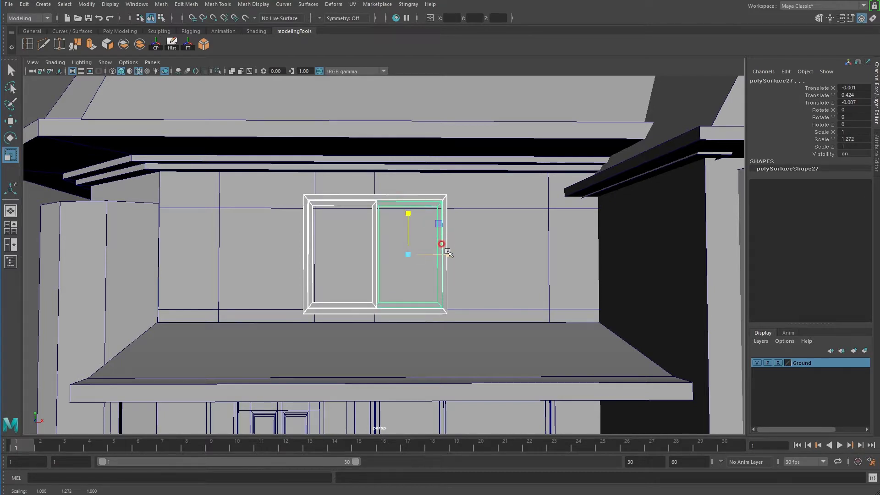
{"action": "left_click_drag", "start_coordinate": [447, 251], "coordinate": [455, 257]}
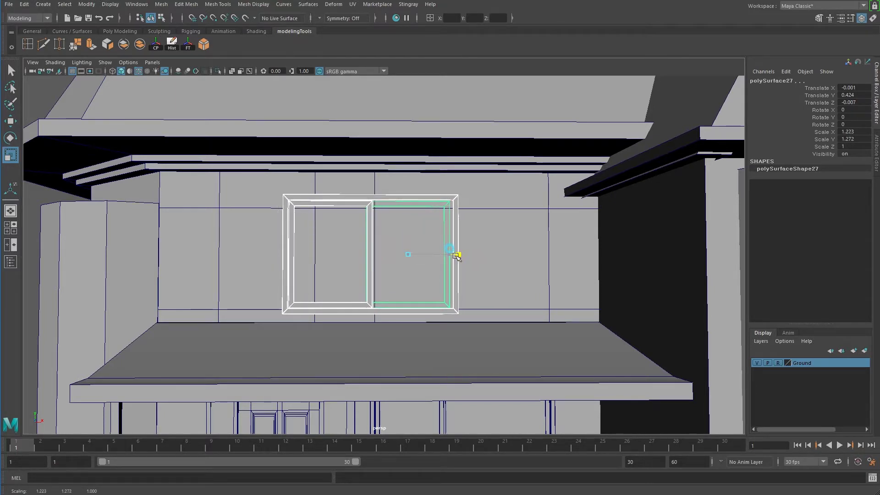
{"action": "key", "text": "w"}
{"action": "mouse_move", "coordinate": [407, 207]}
{"action": "left_mouse_down"}
{"action": "mouse_move", "coordinate": [407, 215]}
{"action": "mouse_move", "coordinate": [403, 207]}
{"action": "left_mouse_up"}
{"action": "right_click_drag", "start_coordinate": [404, 215], "coordinate": [216, 267], "text": "alt"}
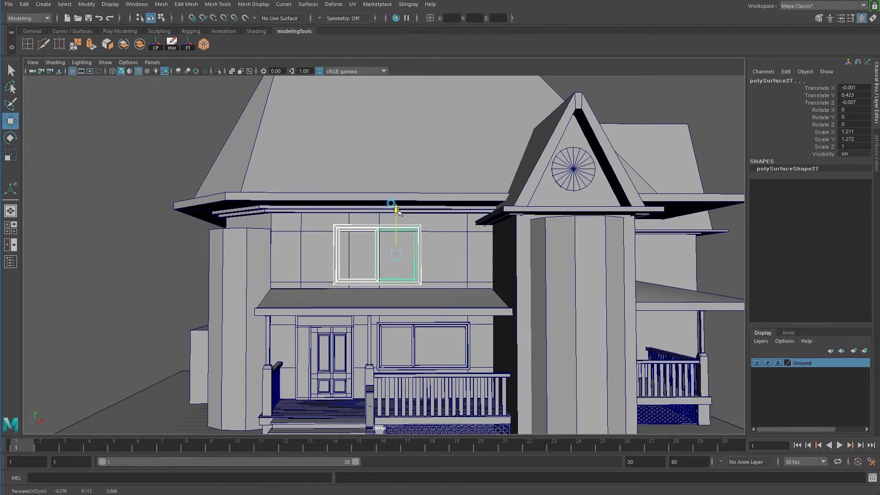
{"action": "left_click", "coordinate": [317, 282]}
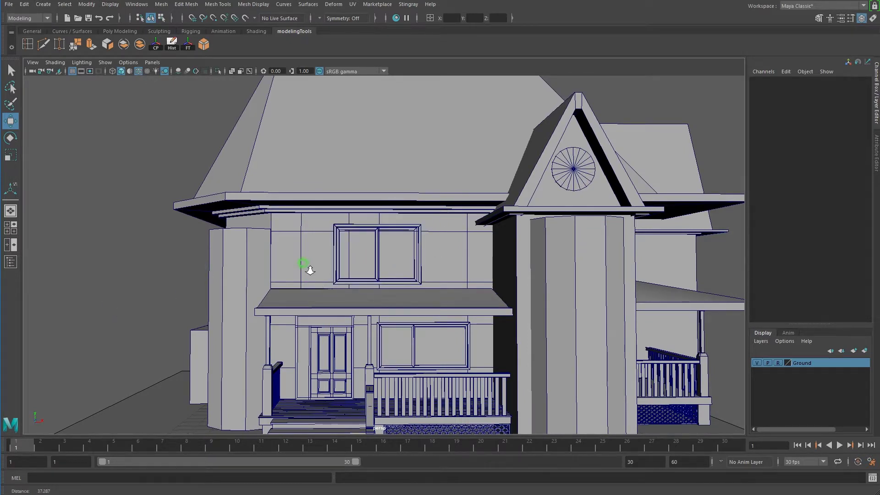
- Clone the left pane to the left, then undo the clone
{"action": "scroll", "coordinate": [387, 295], "scroll_direction": "up", "scroll_amount": 2}
{"action": "scroll", "coordinate": [324, 260], "scroll_direction": "up", "scroll_amount": 2}
{"action": "left_click", "coordinate": [314, 246]}
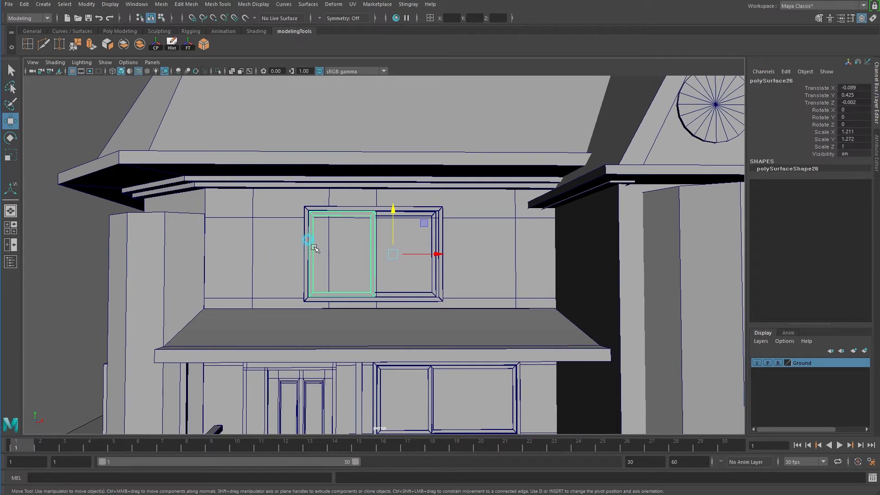
{"action": "left_click_drag", "start_coordinate": [436, 254], "coordinate": [357, 248], "text": "shift"}
{"action": "key", "text": "ctrl+z"}
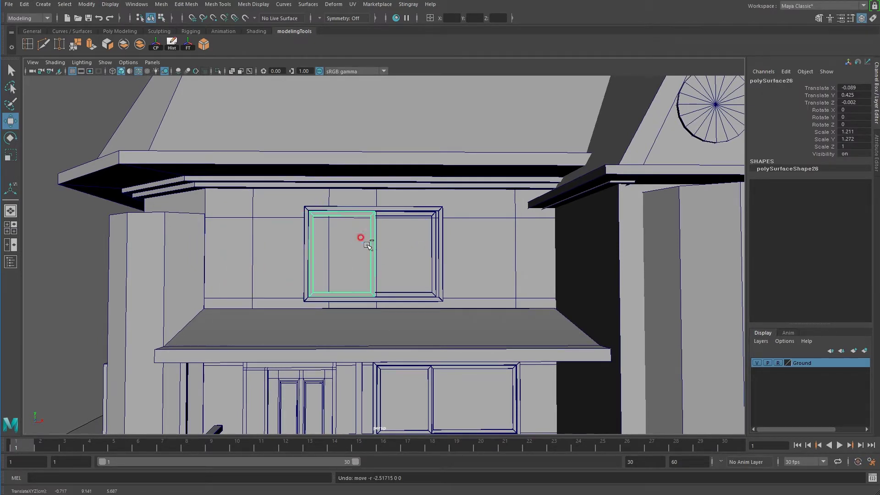
- Copy the window frame to the left and narrow the copy into a slim panel
{"action": "left_click", "coordinate": [418, 249]}
{"action": "left_click_drag", "start_coordinate": [437, 254], "coordinate": [301, 253], "text": "shift"}
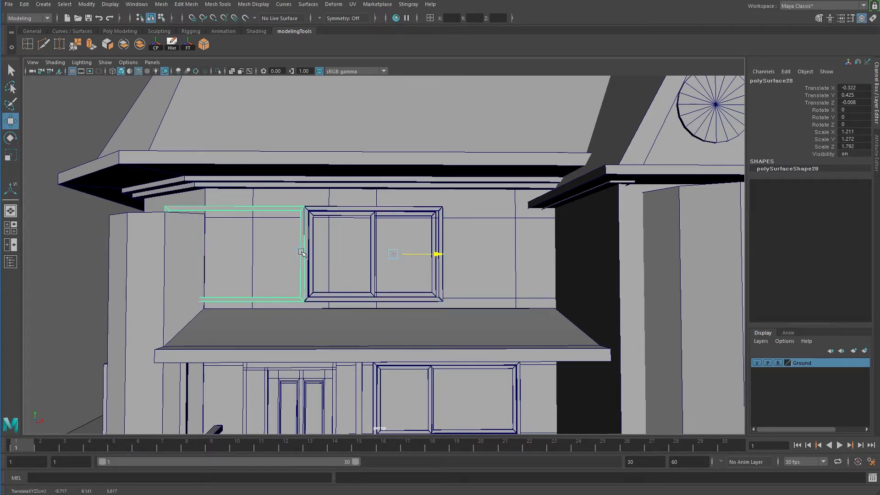
{"action": "right_click_drag", "start_coordinate": [282, 206], "coordinate": [161, 178]}
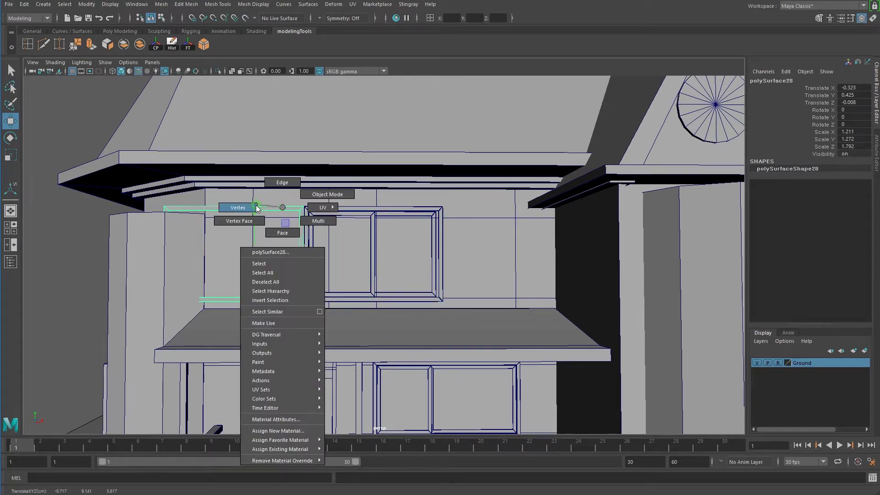
{"action": "left_click_drag", "start_coordinate": [160, 178], "coordinate": [228, 337]}
{"action": "left_click_drag", "start_coordinate": [218, 257], "coordinate": [304, 254]}
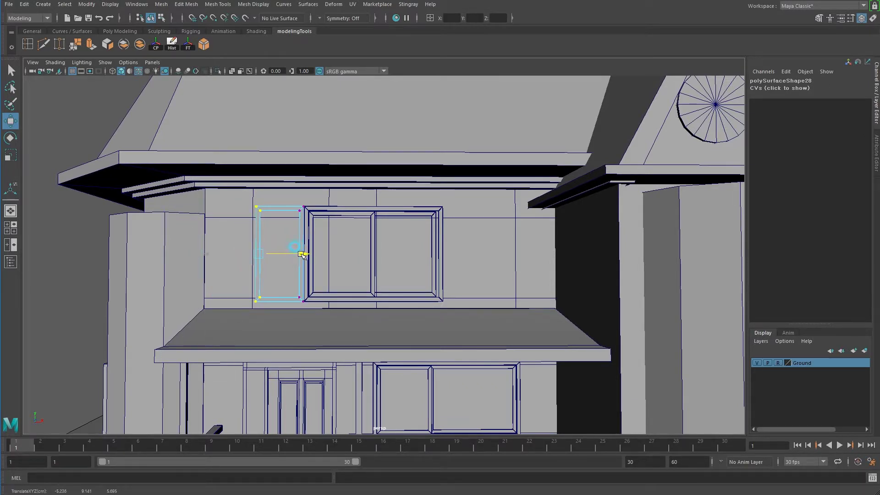
{"action": "right_click_drag", "start_coordinate": [297, 207], "coordinate": [327, 196]}
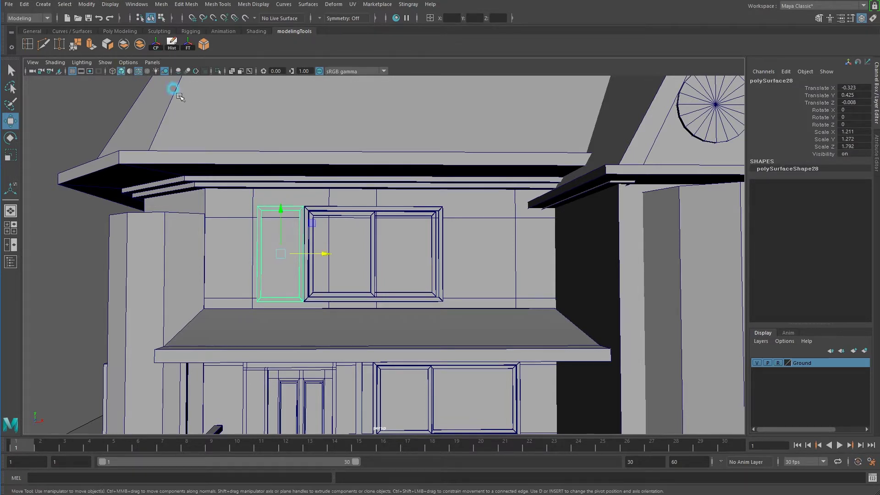
- Shift the window frame slightly in depth beside the narrow copied frame
{"action": "key", "text": "f"}
{"action": "mouse_move", "coordinate": [466, 211]}
{"action": "left_mouse_down", "text": "alt"}
{"action": "mouse_move", "coordinate": [475, 238]}
{"action": "mouse_move", "coordinate": [509, 243]}
{"action": "left_mouse_up", "text": "alt"}
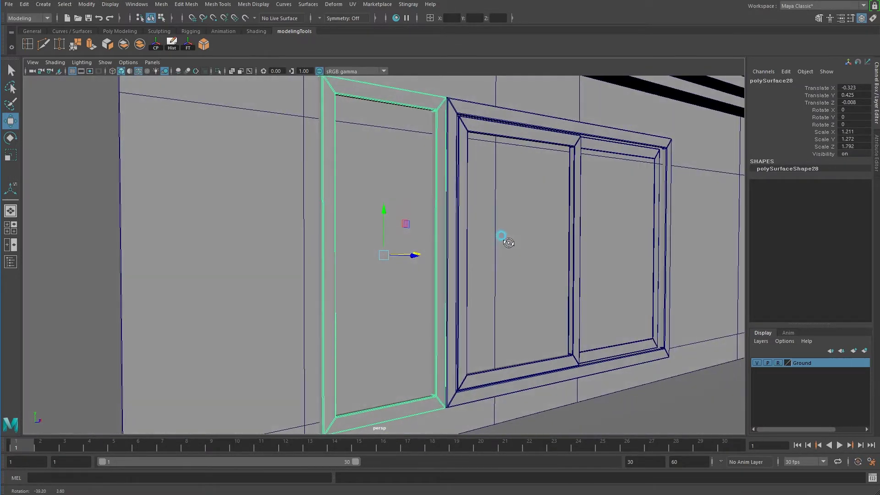
{"action": "left_click", "coordinate": [460, 129]}
{"action": "mouse_move", "coordinate": [592, 130]}
{"action": "left_mouse_down", "text": "alt"}
{"action": "mouse_move", "coordinate": [564, 229]}
{"action": "mouse_move", "coordinate": [582, 256]}
{"action": "left_mouse_up", "text": "alt"}
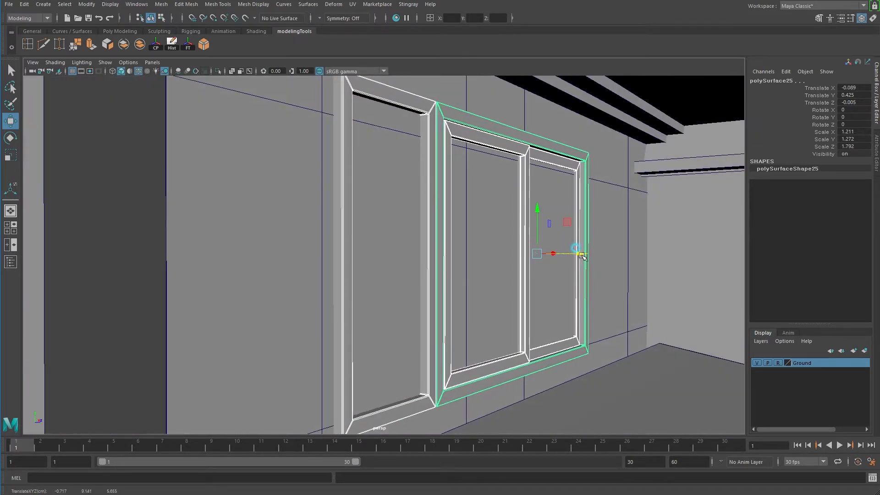
{"action": "left_click", "coordinate": [348, 206]}
{"action": "left_click_drag", "start_coordinate": [338, 206], "coordinate": [387, 299], "text": "alt"}
{"action": "mouse_move", "coordinate": [387, 298]}
{"action": "right_mouse_down", "text": "alt"}
{"action": "mouse_move", "coordinate": [475, 241]}
{"action": "mouse_move", "coordinate": [479, 94]}
{"action": "right_mouse_up", "text": "alt"}
- Slide the window's inner frame pieces slightly along X, then view the whole house
{"action": "left_click", "coordinate": [477, 94]}
{"action": "left_click", "coordinate": [538, 109]}
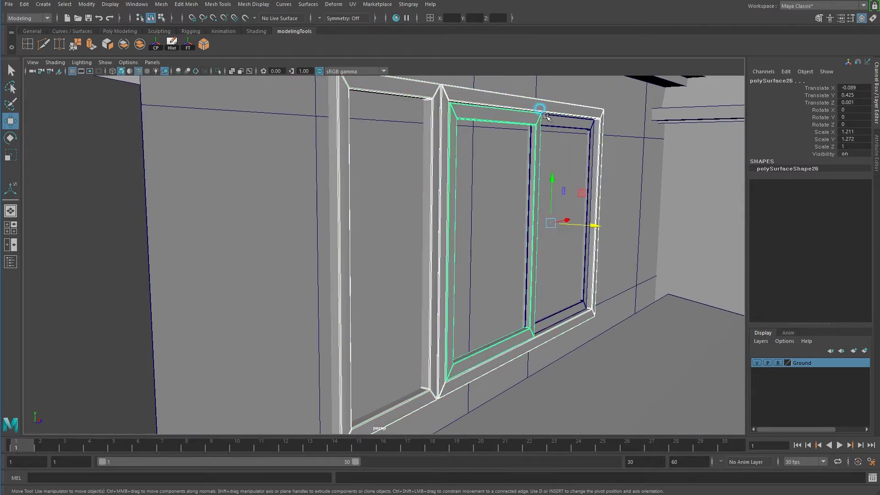
{"action": "left_click_drag", "start_coordinate": [552, 120], "coordinate": [575, 196], "text": "alt"}
{"action": "left_click", "coordinate": [538, 209]}
{"action": "left_click_drag", "start_coordinate": [524, 228], "coordinate": [525, 230]}
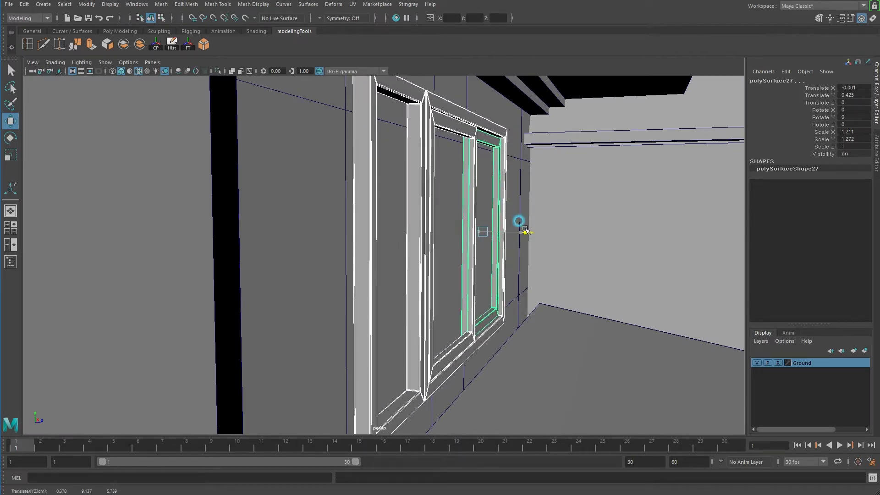
{"action": "left_click_drag", "start_coordinate": [523, 230], "coordinate": [524, 230]}
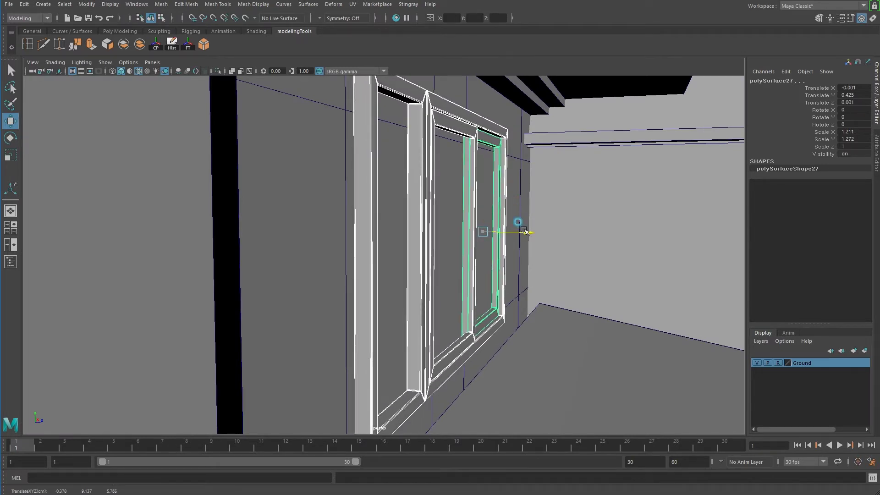
{"action": "left_click", "coordinate": [411, 232]}
{"action": "mouse_move", "coordinate": [411, 233]}
{"action": "left_mouse_down", "text": "alt"}
{"action": "mouse_move", "coordinate": [317, 263]}
{"action": "mouse_move", "coordinate": [312, 280]}
{"action": "left_mouse_up", "text": "alt"}
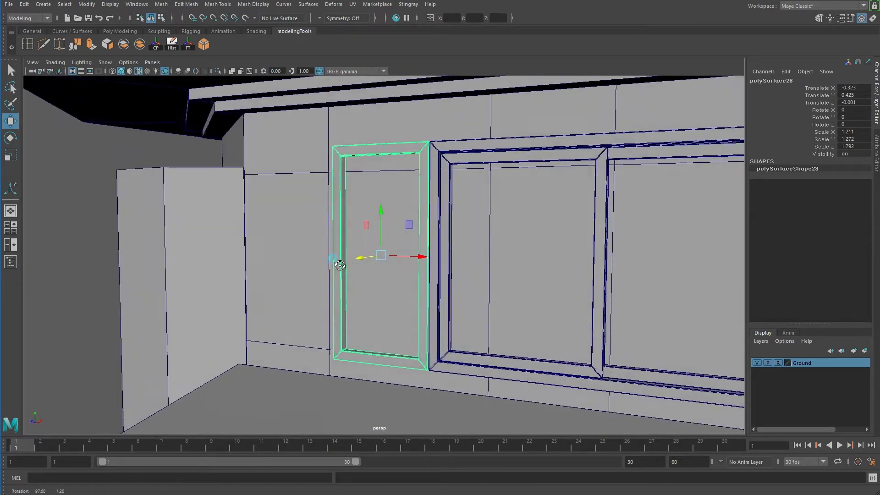
{"action": "left_click", "coordinate": [49, 311]}
{"action": "mouse_move", "coordinate": [50, 311]}
{"action": "right_mouse_down", "text": "alt"}
{"action": "mouse_move", "coordinate": [347, 299]}
{"action": "mouse_move", "coordinate": [377, 394]}
{"action": "right_mouse_up", "text": "alt"}
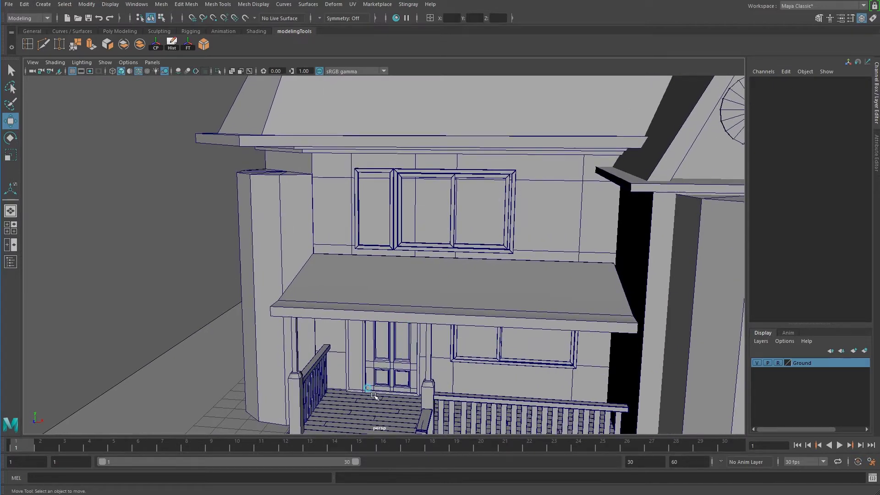
- Select the thin slab pCube122 and rotate it 90° in X to stand upright
{"action": "left_click", "coordinate": [373, 395]}
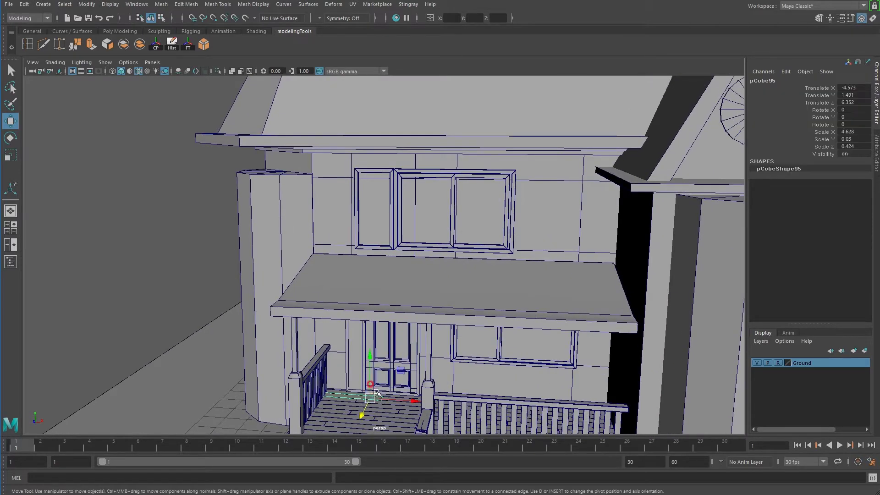
{"action": "left_click", "coordinate": [369, 199]}
{"action": "mouse_move", "coordinate": [368, 200]}
{"action": "right_mouse_down", "text": "alt"}
{"action": "mouse_move", "coordinate": [430, 341]}
{"action": "mouse_move", "coordinate": [167, 58]}
{"action": "right_mouse_up", "text": "alt"}
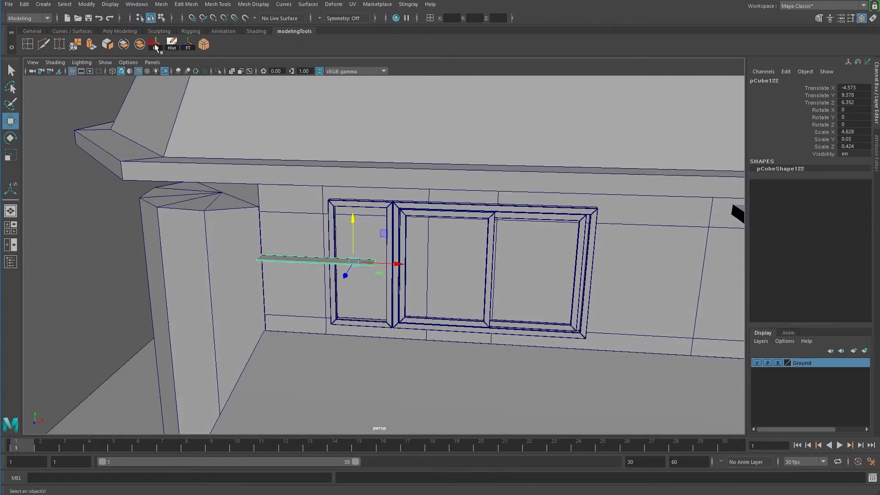
{"action": "right_click_drag", "start_coordinate": [210, 232], "coordinate": [296, 294], "text": "alt"}
{"action": "key", "text": "e"}
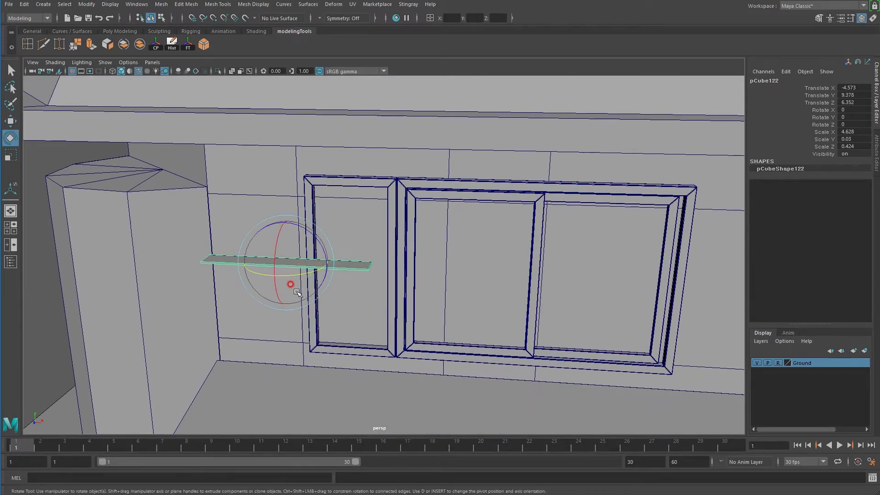
{"action": "left_click_drag", "start_coordinate": [276, 229], "coordinate": [274, 298]}
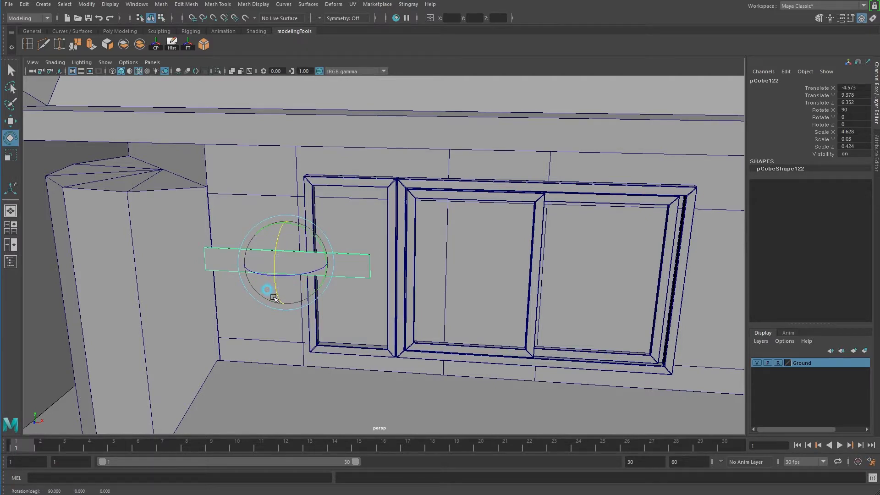
{"action": "mouse_move", "coordinate": [334, 275]}
{"action": "left_mouse_down", "text": "alt"}
{"action": "mouse_move", "coordinate": [334, 265]}
{"action": "mouse_move", "coordinate": [397, 292]}
{"action": "mouse_move", "coordinate": [368, 281]}
{"action": "mouse_move", "coordinate": [372, 263]}
{"action": "mouse_move", "coordinate": [351, 253]}
{"action": "mouse_move", "coordinate": [384, 253]}
{"action": "left_mouse_up", "text": "alt"}
{"action": "key", "text": "w"}
- Scale and move the slab up into the top of the upper window's left pane
{"action": "key", "text": "r"}
{"action": "key", "text": "w"}
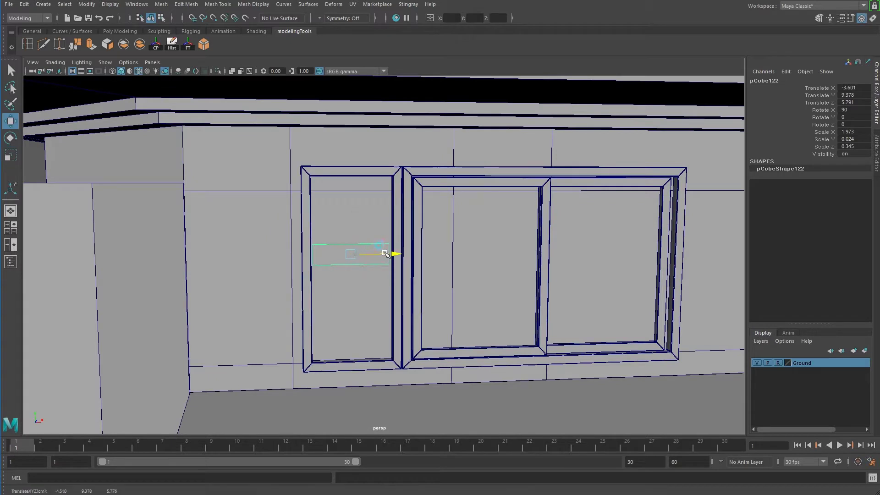
{"action": "left_click_drag", "start_coordinate": [352, 207], "coordinate": [355, 148]}
{"action": "key", "text": "f"}
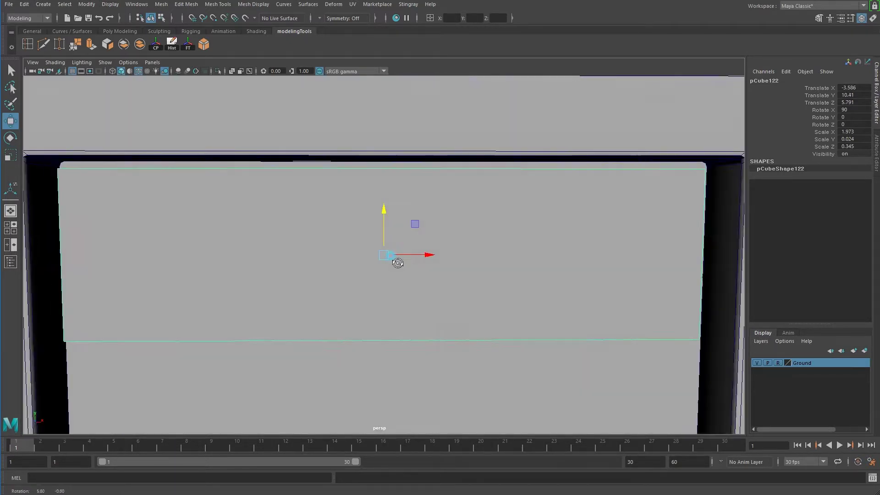
{"action": "left_click_drag", "start_coordinate": [399, 261], "coordinate": [372, 262], "text": "alt"}
{"action": "mouse_move", "coordinate": [384, 208]}
{"action": "left_mouse_down"}
{"action": "mouse_move", "coordinate": [380, 192]}
{"action": "mouse_move", "coordinate": [349, 237]}
{"action": "mouse_move", "coordinate": [413, 252]}
{"action": "left_mouse_up"}
{"action": "left_click_drag", "start_coordinate": [383, 202], "coordinate": [383, 208]}
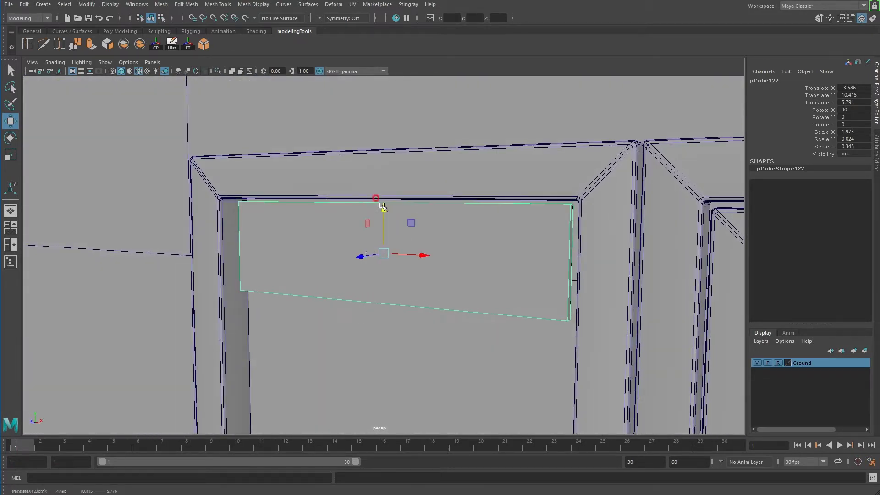
{"action": "mouse_move", "coordinate": [362, 255]}
{"action": "left_mouse_down"}
{"action": "mouse_move", "coordinate": [353, 255]}
{"action": "mouse_move", "coordinate": [403, 289]}
{"action": "mouse_move", "coordinate": [499, 284]}
{"action": "mouse_move", "coordinate": [434, 281]}
{"action": "left_mouse_up"}
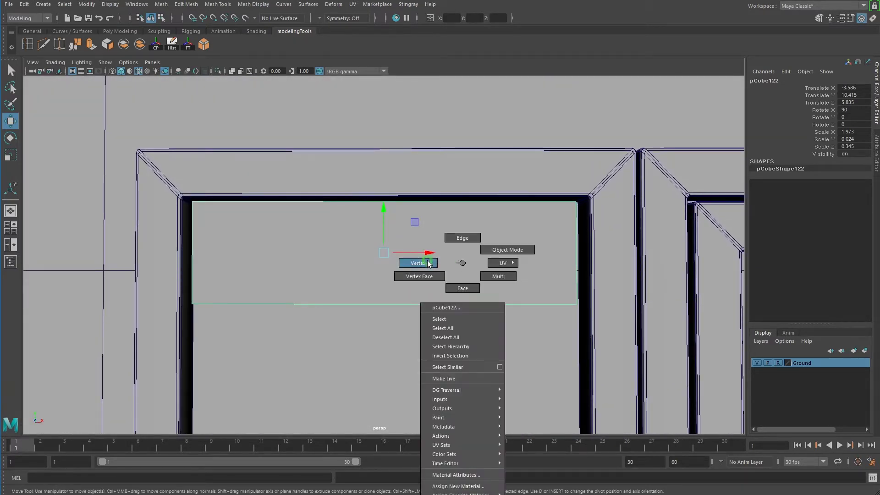
- Stretch the panel's sides to fit the frame, then isolate it on its own
{"action": "right_click_drag", "start_coordinate": [459, 261], "coordinate": [417, 261]}
{"action": "left_click_drag", "start_coordinate": [618, 252], "coordinate": [623, 253]}
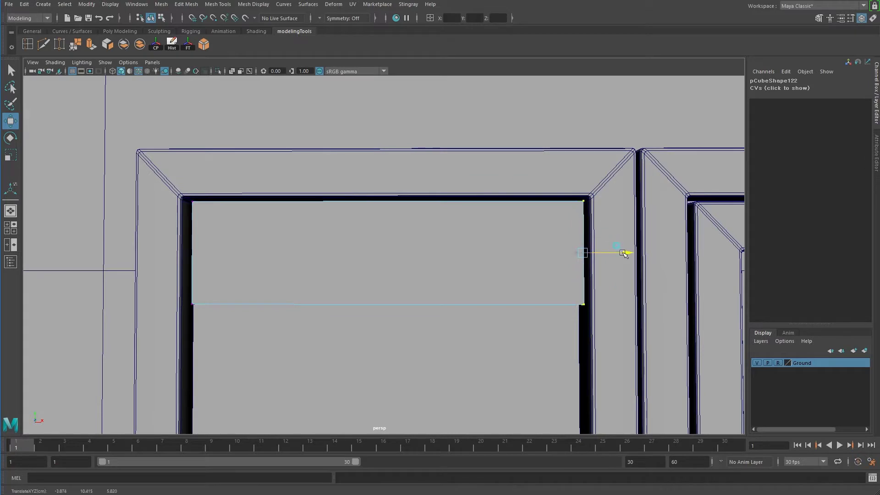
{"action": "left_click", "coordinate": [240, 266]}
{"action": "right_click_drag", "start_coordinate": [373, 255], "coordinate": [393, 242]}
{"action": "key", "text": "f"}
{"action": "left_click_drag", "start_coordinate": [389, 307], "coordinate": [400, 277], "text": "alt"}
{"action": "left_click", "coordinate": [216, 72]}
{"action": "mouse_move", "coordinate": [304, 142]}
{"action": "left_mouse_down", "text": "alt"}
{"action": "mouse_move", "coordinate": [473, 259]}
{"action": "mouse_move", "coordinate": [417, 279]}
{"action": "mouse_move", "coordinate": [383, 261]}
{"action": "left_mouse_up", "text": "alt"}
- Snap the panel's pivot to its top edge with Edit Pivot in the Move settings
{"action": "key", "text": "f"}
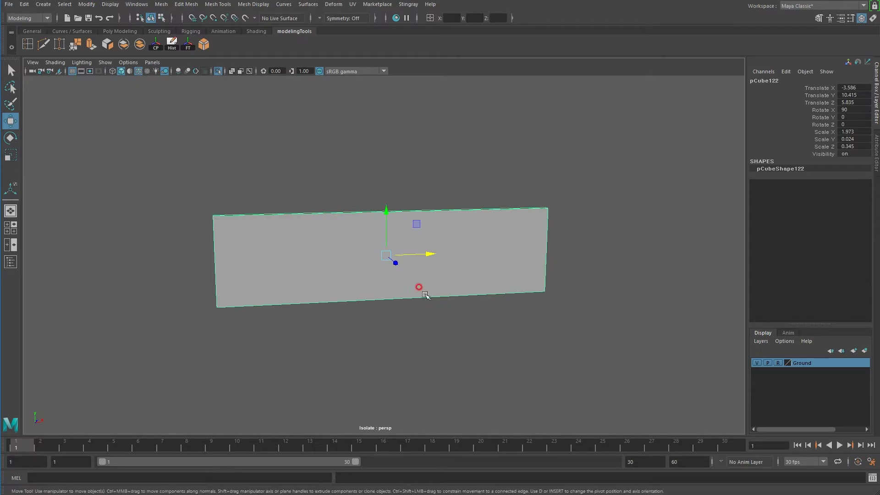
{"action": "right_click_drag", "start_coordinate": [304, 251], "coordinate": [328, 271], "text": "alt"}
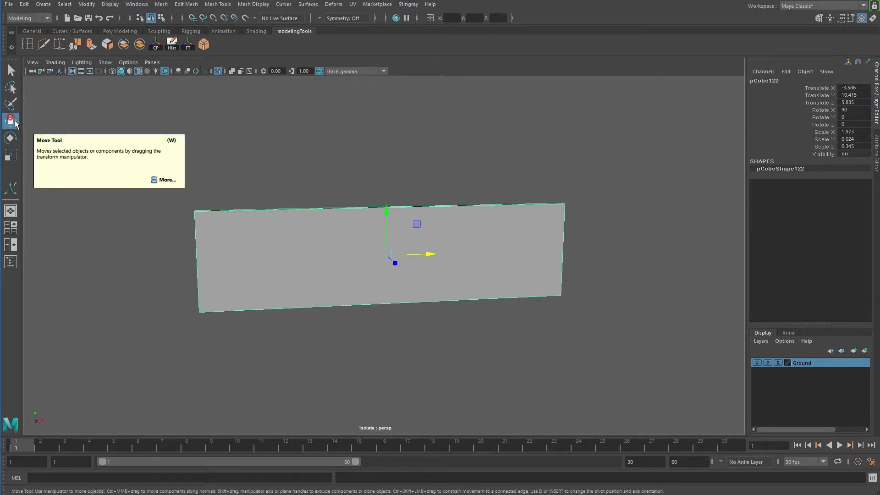
{"action": "double_click", "coordinate": [15, 122]}
{"action": "left_click", "coordinate": [127, 165]}
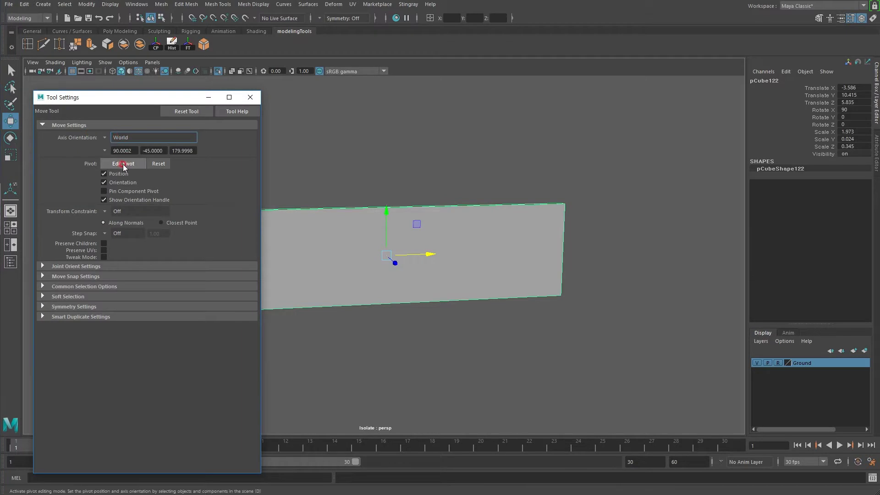
{"action": "left_click_drag", "start_coordinate": [116, 97], "coordinate": [95, 73]}
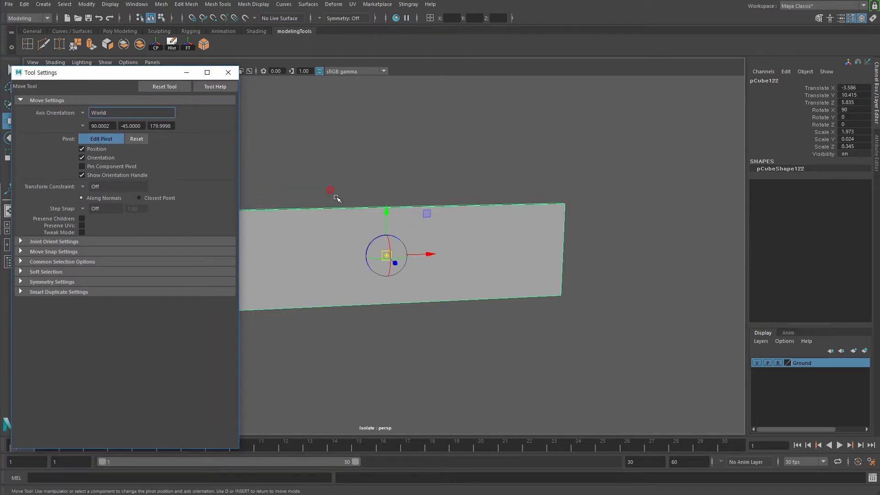
{"action": "left_click_drag", "start_coordinate": [344, 191], "coordinate": [373, 228], "text": "alt"}
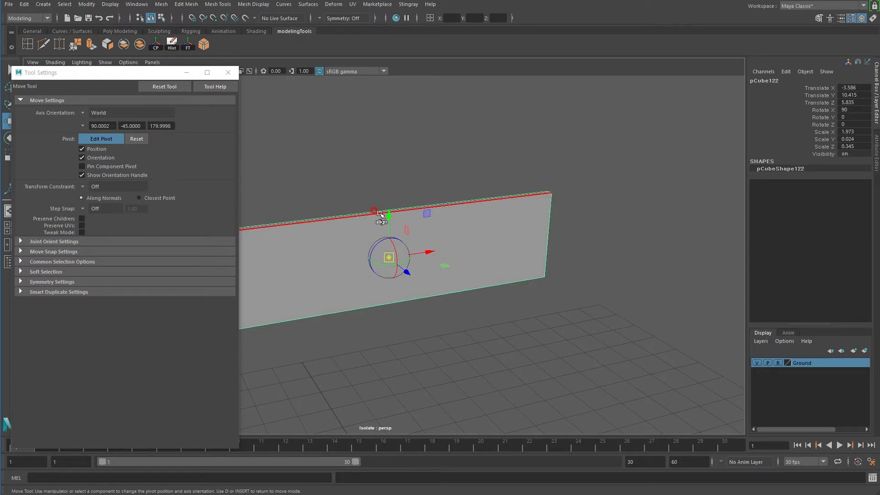
{"action": "left_click", "coordinate": [379, 214]}
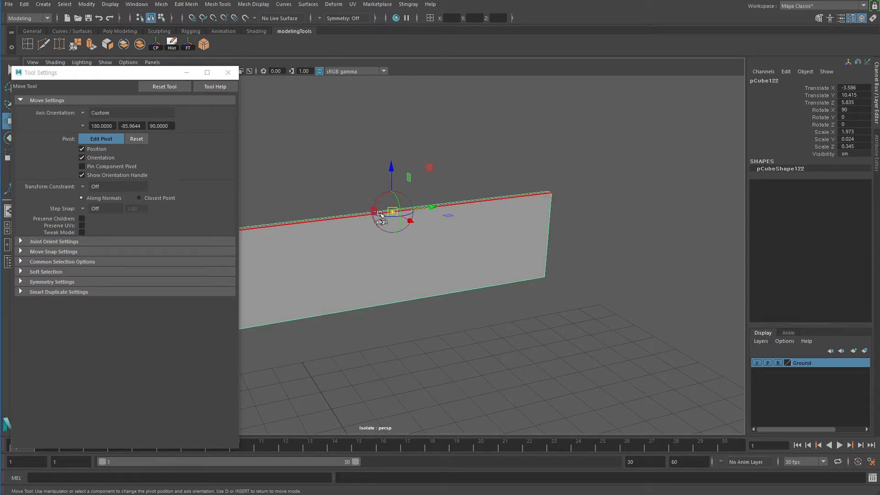
{"action": "left_click", "coordinate": [101, 138]}
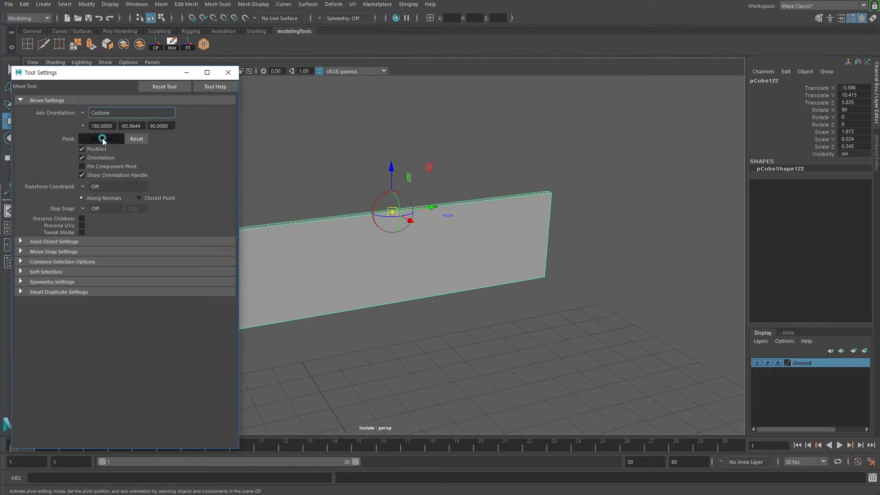
- Close the Move settings and bring the full scene back out of isolation
{"action": "left_click", "coordinate": [228, 72]}
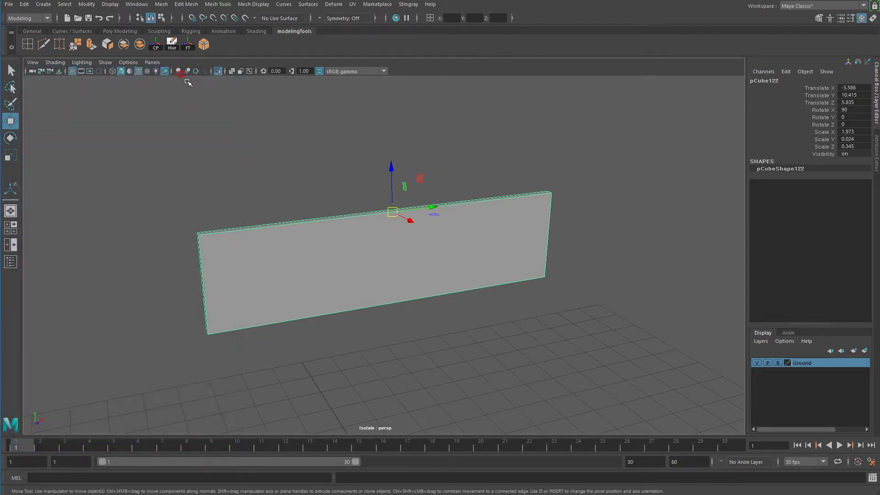
{"action": "left_click", "coordinate": [219, 71]}
{"action": "mouse_move", "coordinate": [338, 133]}
{"action": "left_mouse_down", "text": "alt"}
{"action": "mouse_move", "coordinate": [373, 194]}
{"action": "mouse_move", "coordinate": [463, 255]}
{"action": "mouse_move", "coordinate": [418, 281]}
{"action": "left_mouse_up", "text": "alt"}
{"action": "left_click", "coordinate": [188, 4]}
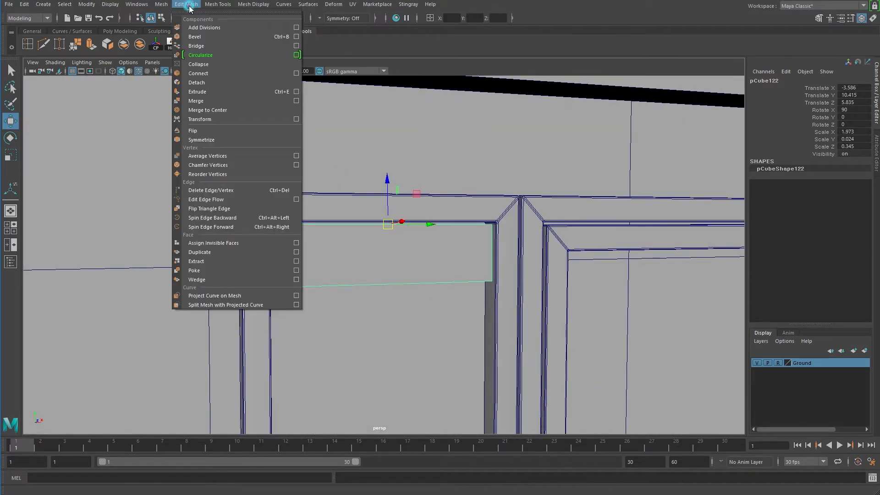
- Bevel the panel's edges and narrow the bevel Fraction from 0.5 to about 0.193
{"action": "left_click", "coordinate": [194, 37]}
{"action": "mouse_move", "coordinate": [440, 225]}
{"action": "left_mouse_down", "text": "alt"}
{"action": "mouse_move", "coordinate": [375, 242]}
{"action": "mouse_move", "coordinate": [421, 249]}
{"action": "left_mouse_up", "text": "alt"}
{"action": "right_click_drag", "start_coordinate": [421, 250], "coordinate": [507, 240], "text": "alt"}
{"action": "left_click", "coordinate": [504, 250]}
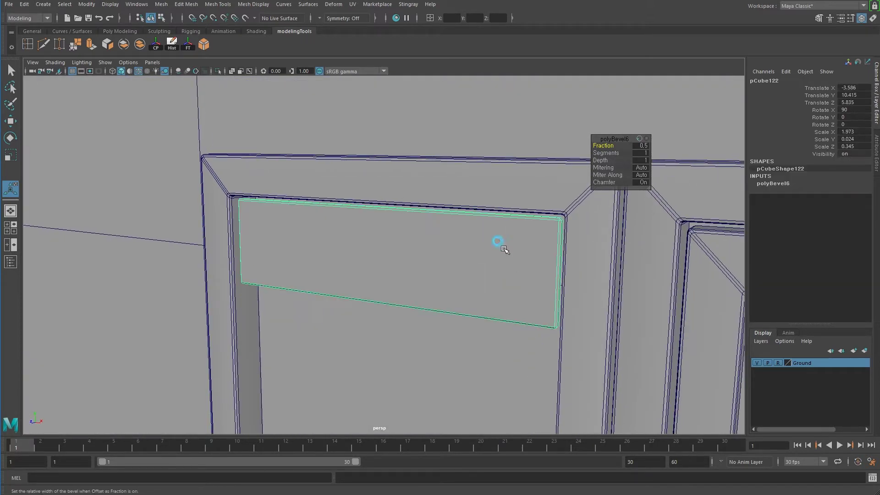
{"action": "left_click", "coordinate": [606, 153]}
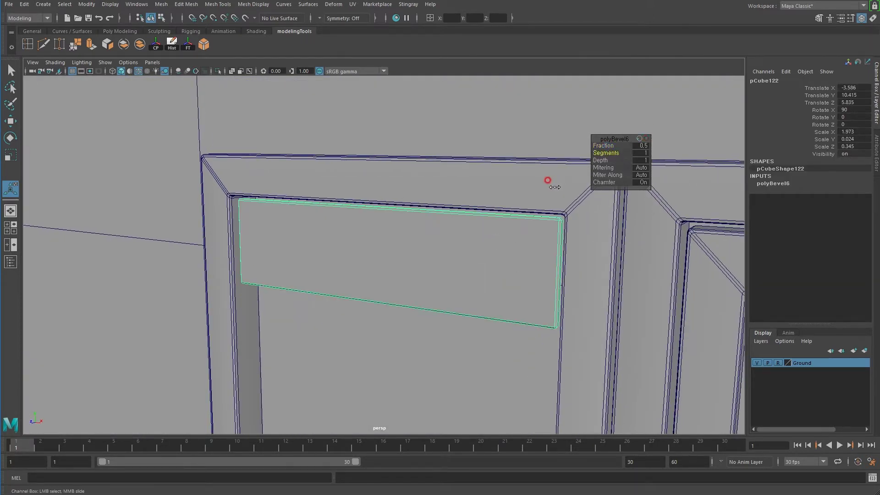
{"action": "left_click", "coordinate": [603, 146]}
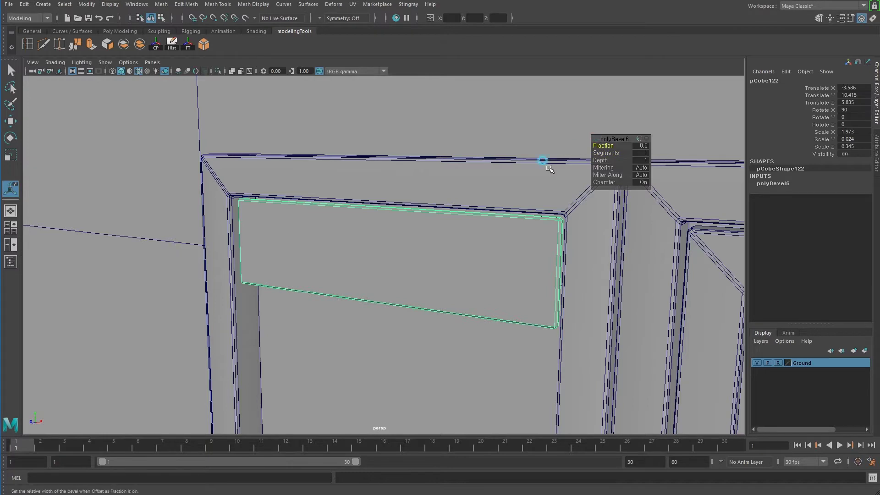
{"action": "middle_click_drag", "start_coordinate": [526, 166], "coordinate": [404, 173]}
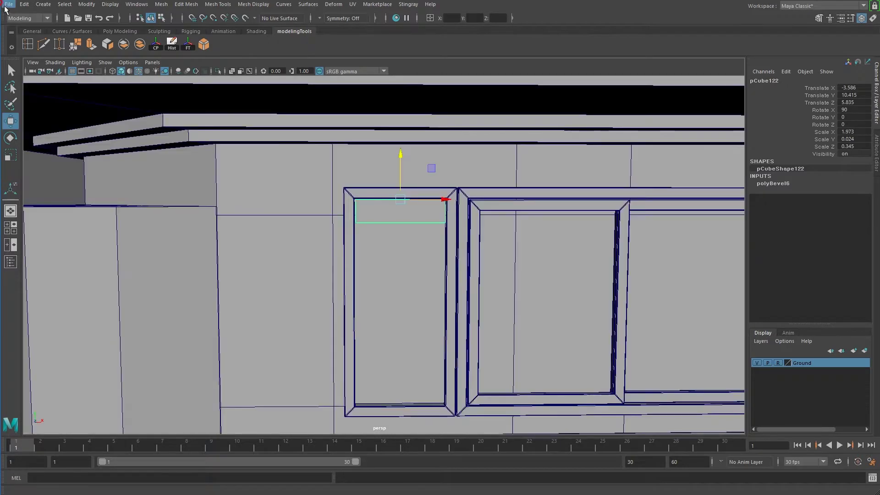
- Duplicate the panel and move the copy just below the original
{"action": "left_click", "coordinate": [7, 5]}
{"action": "left_click", "coordinate": [25, 5]}
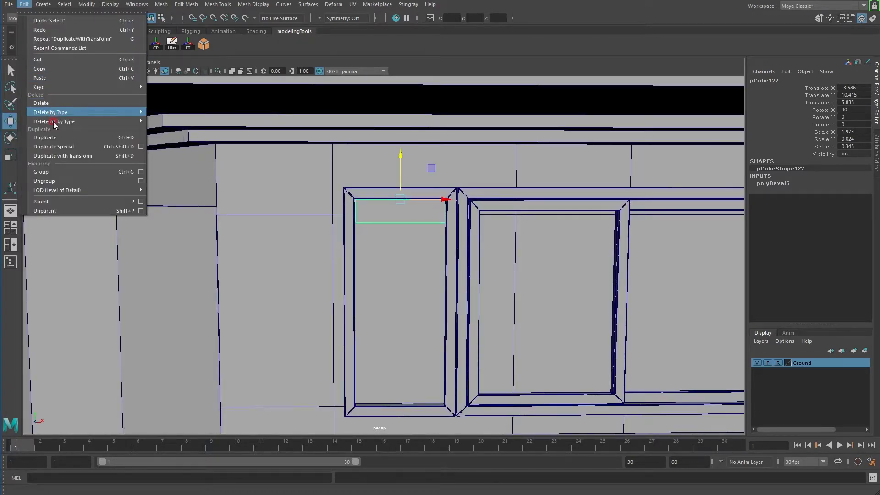
{"action": "left_click", "coordinate": [50, 137]}
{"action": "left_click_drag", "start_coordinate": [401, 158], "coordinate": [401, 170]}
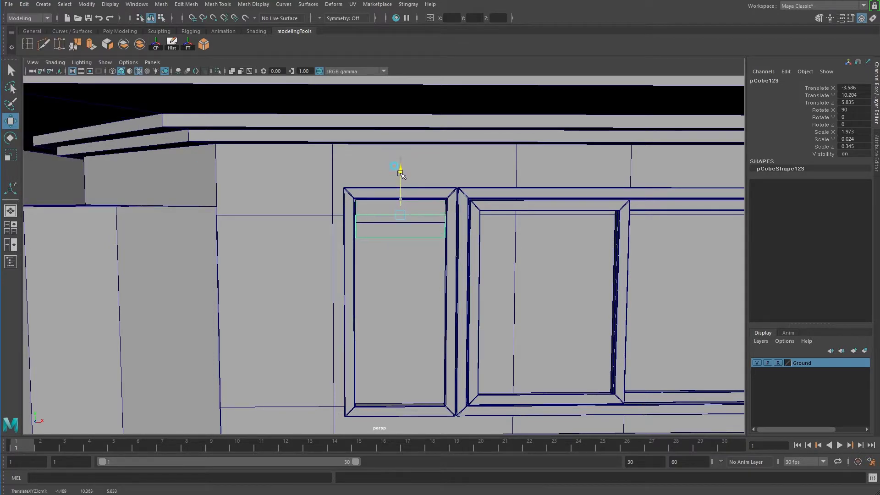
- Repeat the duplicate with the same offset to stack more slats, then show the Outliner
{"action": "left_click", "coordinate": [22, 4]}
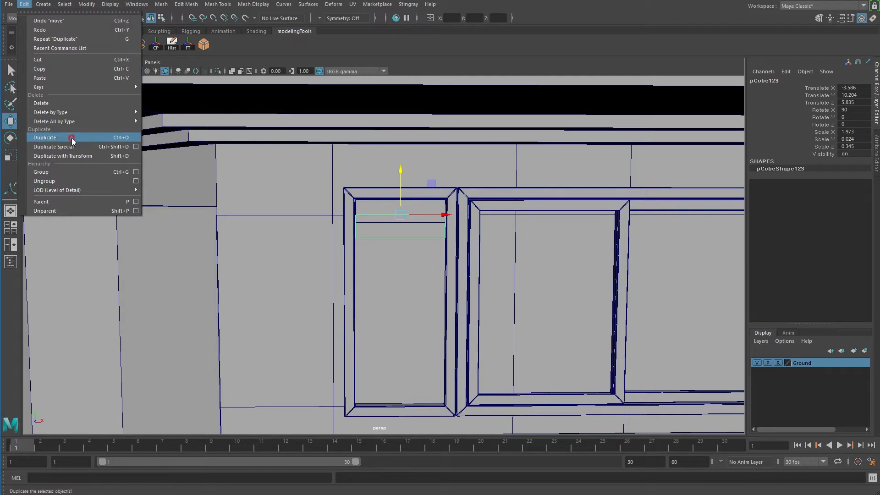
{"action": "left_click", "coordinate": [75, 156]}
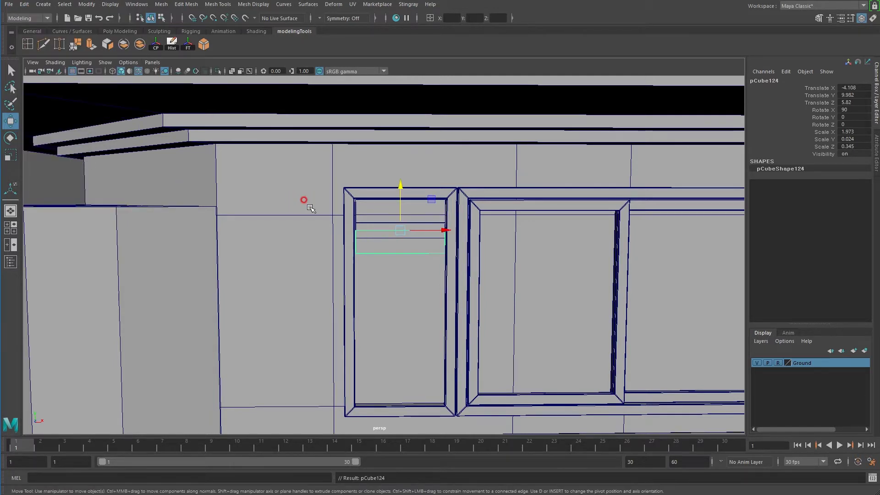
{"action": "key", "text": "shift+d"}
{"action": "key", "text": "shift+d"}
{"action": "key", "text": "shift+d"}
{"action": "key", "text": "shift+d"}
{"action": "key", "text": "shift+d"}
{"action": "key", "text": "shift+d"}
{"action": "key", "text": "shift+d"}
{"action": "key", "text": "shift+d"}
{"action": "key", "text": "shift+d"}
{"action": "key", "text": "shift+d"}
{"action": "mouse_move", "coordinate": [482, 292]}
{"action": "left_mouse_down", "text": "alt"}
{"action": "mouse_move", "coordinate": [426, 290]}
{"action": "mouse_move", "coordinate": [447, 298]}
{"action": "left_mouse_up", "text": "alt"}
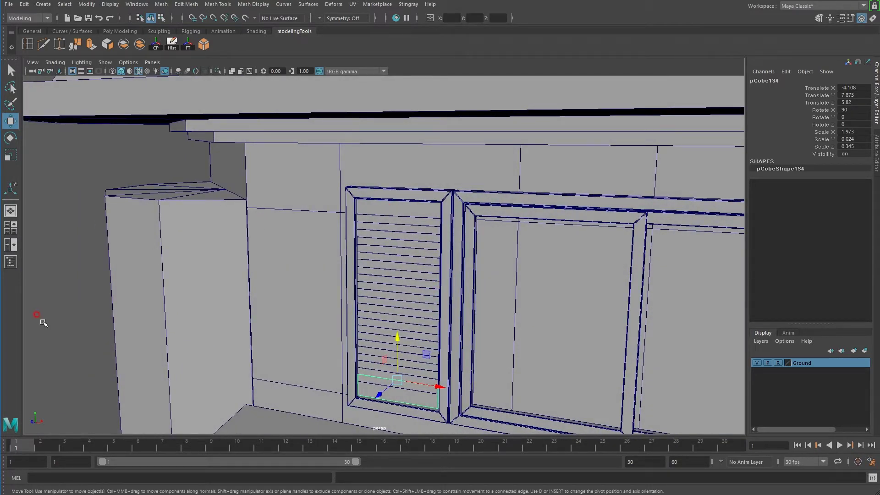
{"action": "left_click", "coordinate": [9, 264]}
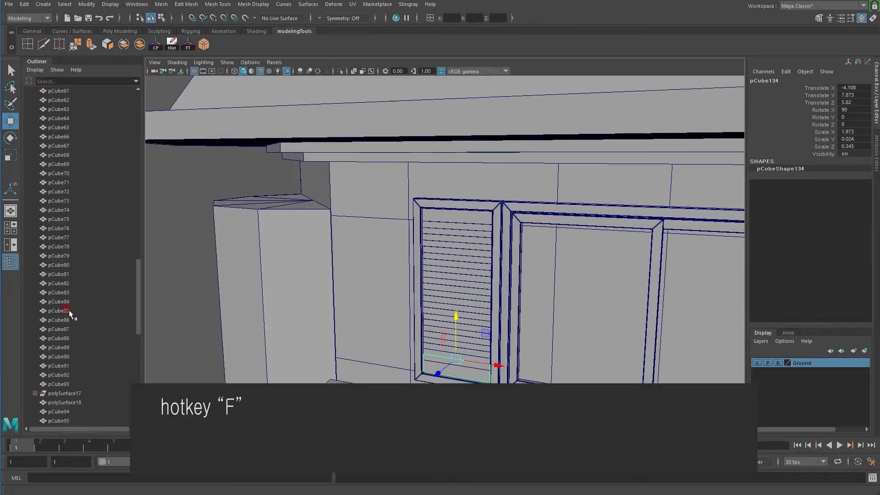
- Select slats pCube122–pCube134 and tilt them on their local X axis to about 63°
{"action": "left_click", "coordinate": [59, 257], "text": "shift"}
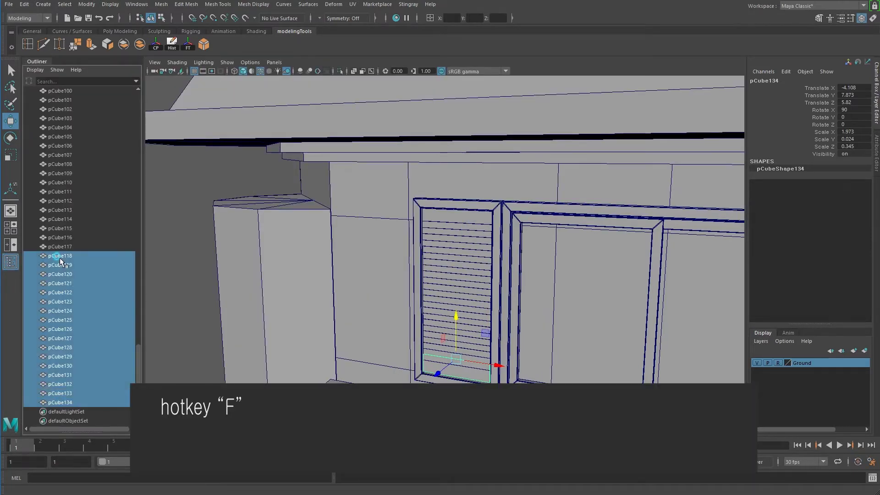
{"action": "left_click", "coordinate": [441, 212]}
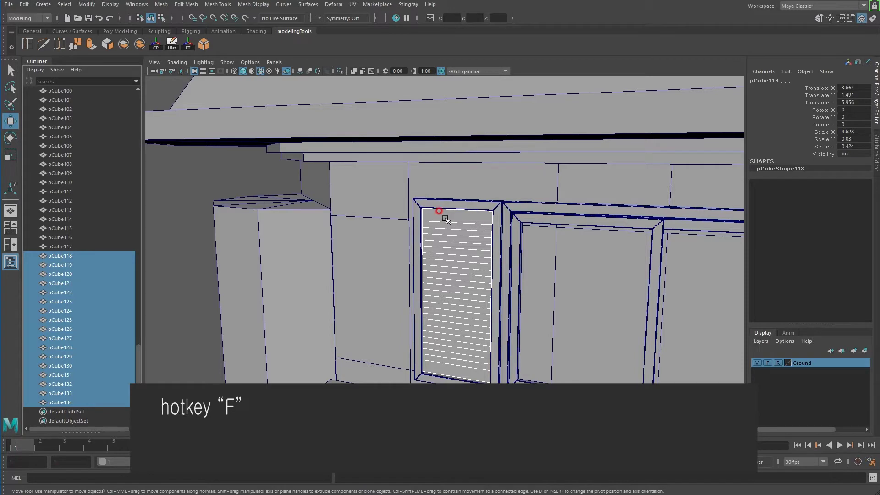
{"action": "left_click", "coordinate": [65, 400], "text": "shift"}
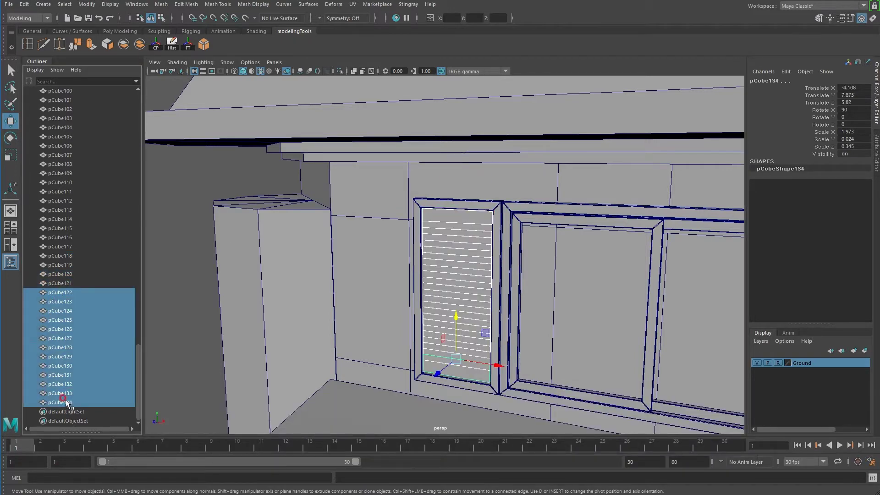
{"action": "mouse_move", "coordinate": [476, 376]}
{"action": "left_mouse_down", "text": "alt"}
{"action": "mouse_move", "coordinate": [446, 374]}
{"action": "mouse_move", "coordinate": [467, 349]}
{"action": "mouse_move", "coordinate": [452, 335]}
{"action": "mouse_move", "coordinate": [565, 324]}
{"action": "mouse_move", "coordinate": [525, 318]}
{"action": "left_mouse_up", "text": "alt"}
{"action": "key", "text": "e"}
{"action": "key", "text": "ctrl+z"}
{"action": "left_click_drag", "start_coordinate": [413, 363], "coordinate": [432, 303]}
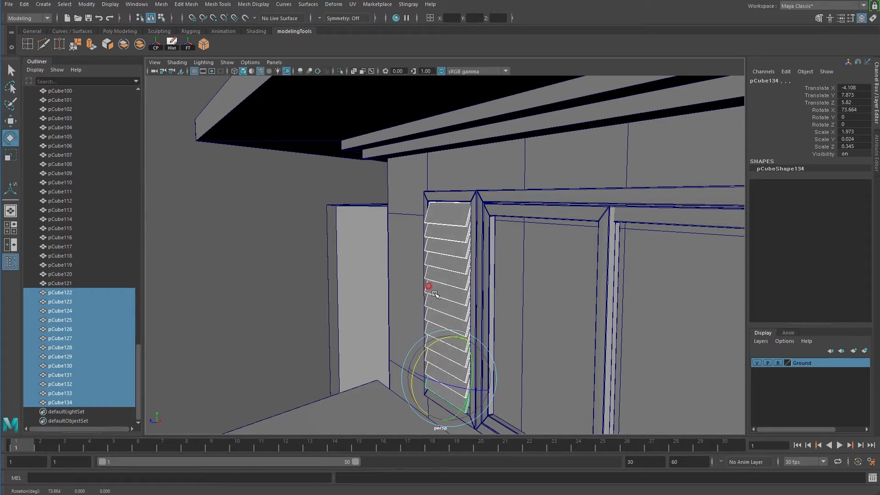
{"action": "left_click_drag", "start_coordinate": [443, 265], "coordinate": [431, 255]}
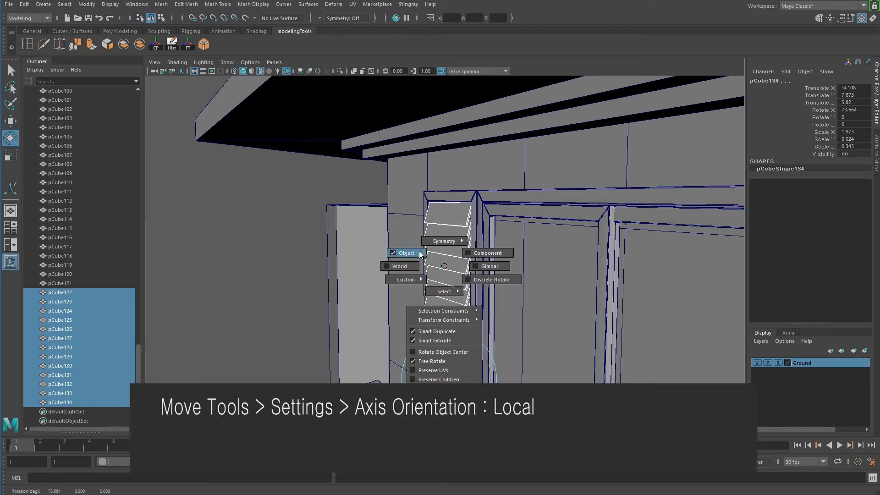
{"action": "mouse_move", "coordinate": [448, 314]}
{"action": "left_mouse_down", "text": "alt"}
{"action": "mouse_move", "coordinate": [428, 354]}
{"action": "mouse_move", "coordinate": [432, 344]}
{"action": "mouse_move", "coordinate": [511, 311]}
{"action": "mouse_move", "coordinate": [440, 339]}
{"action": "mouse_move", "coordinate": [403, 314]}
{"action": "mouse_move", "coordinate": [368, 319]}
{"action": "left_mouse_up", "text": "alt"}
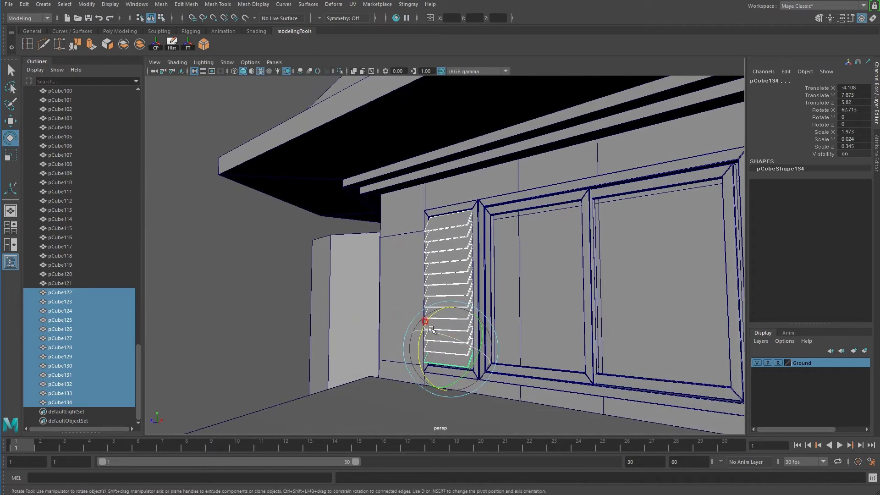
{"action": "left_click", "coordinate": [455, 212]}
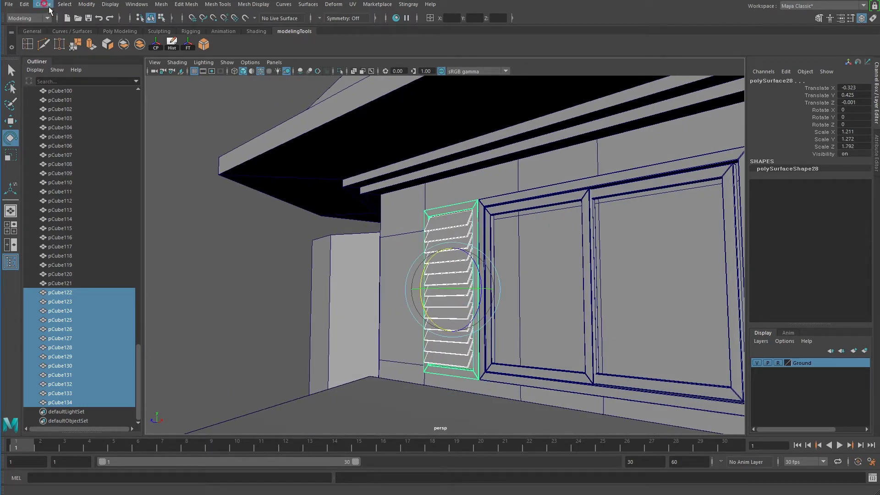
- Group the slats and frame into one shutter and place a copy on the window's right
{"action": "left_click", "coordinate": [43, 4]}
{"action": "left_click", "coordinate": [19, 6]}
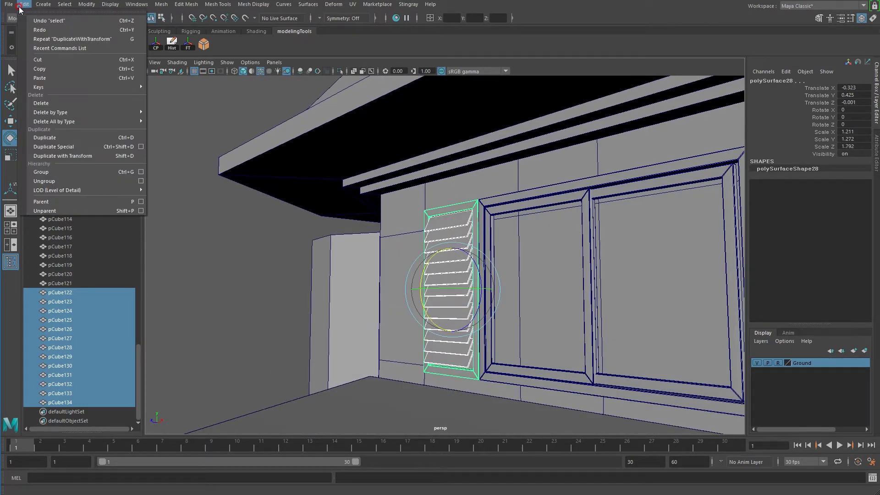
{"action": "left_click", "coordinate": [62, 173]}
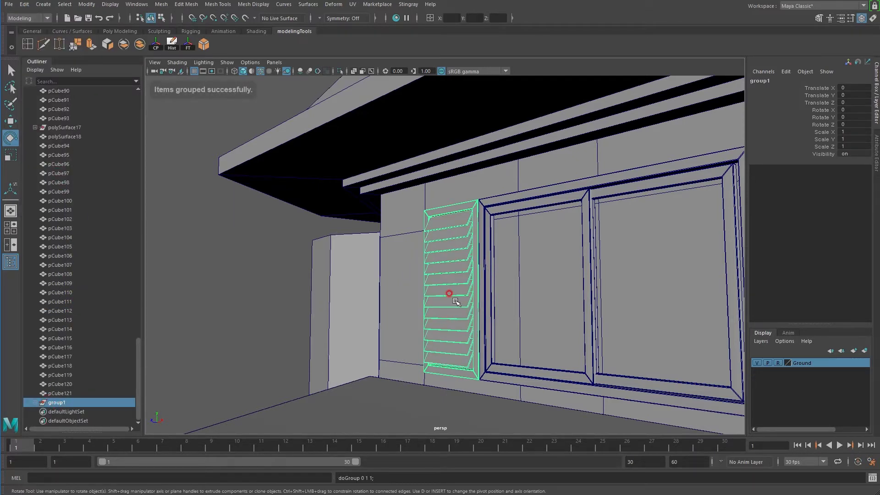
{"action": "key", "text": "w"}
{"action": "mouse_move", "coordinate": [401, 306]}
{"action": "left_mouse_down", "text": "alt"}
{"action": "mouse_move", "coordinate": [410, 308]}
{"action": "mouse_move", "coordinate": [409, 265]}
{"action": "mouse_move", "coordinate": [711, 290]}
{"action": "left_mouse_up", "text": "alt"}
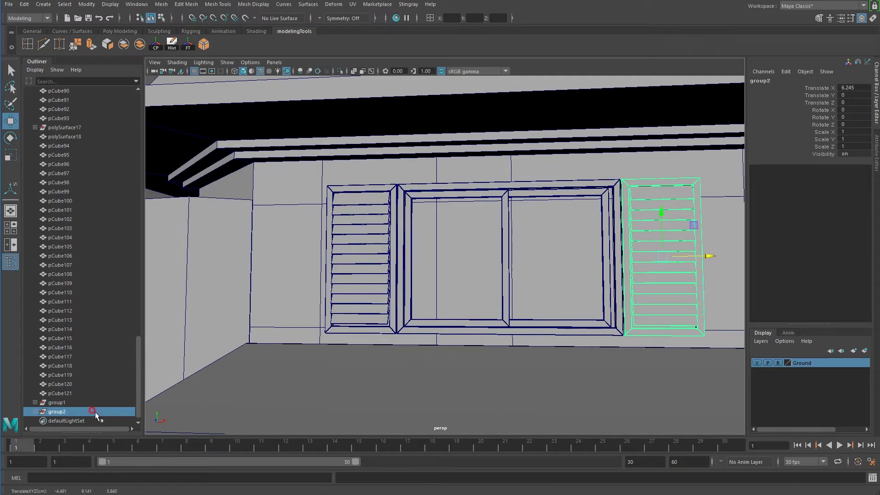
- Ungroup both shutter groups and clear the selection
{"action": "left_click", "coordinate": [54, 402], "text": "ctrl"}
{"action": "left_click", "coordinate": [28, 5]}
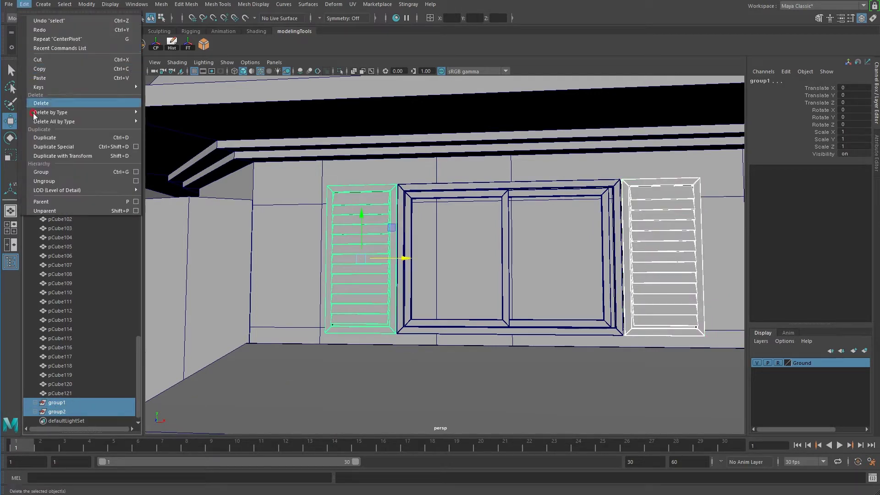
{"action": "left_click", "coordinate": [45, 183]}
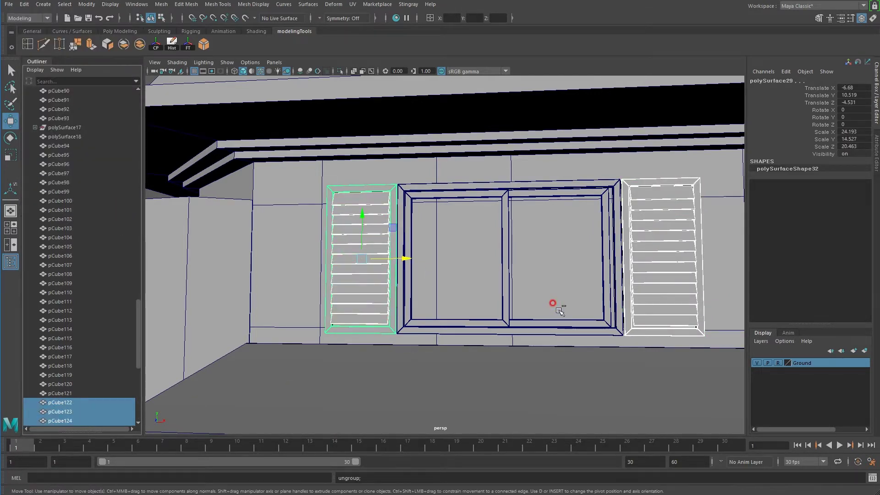
{"action": "scroll", "coordinate": [560, 310], "scroll_direction": "down", "scroll_amount": 5}
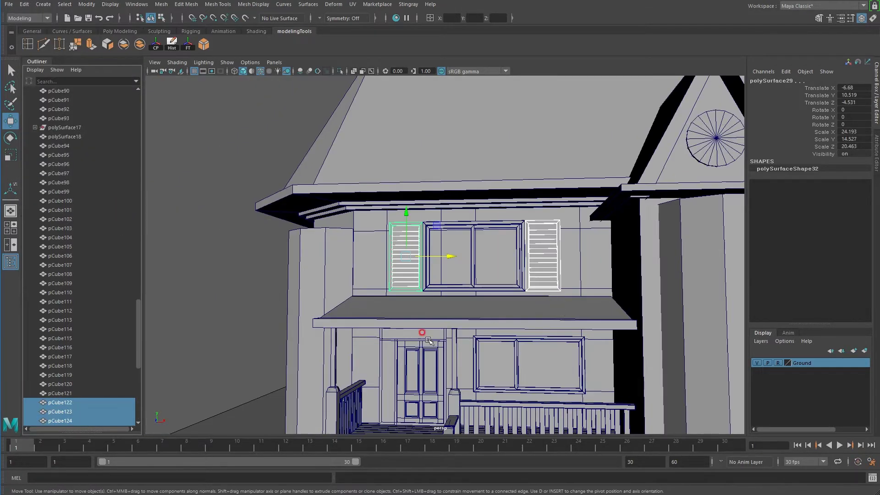
{"action": "left_click", "coordinate": [195, 332]}
{"action": "scroll", "coordinate": [407, 352], "scroll_direction": "up", "scroll_amount": 2}
{"action": "scroll", "coordinate": [407, 352], "scroll_direction": "up", "scroll_amount": 3}
{"action": "scroll", "coordinate": [497, 353], "scroll_direction": "up", "scroll_amount": 3}
- Duplicate the porch window and move the copy up into the upper wall
{"action": "left_click", "coordinate": [504, 342]}
{"action": "key", "text": "ctrl+d"}
{"action": "left_click_drag", "start_coordinate": [503, 298], "coordinate": [509, 170]}
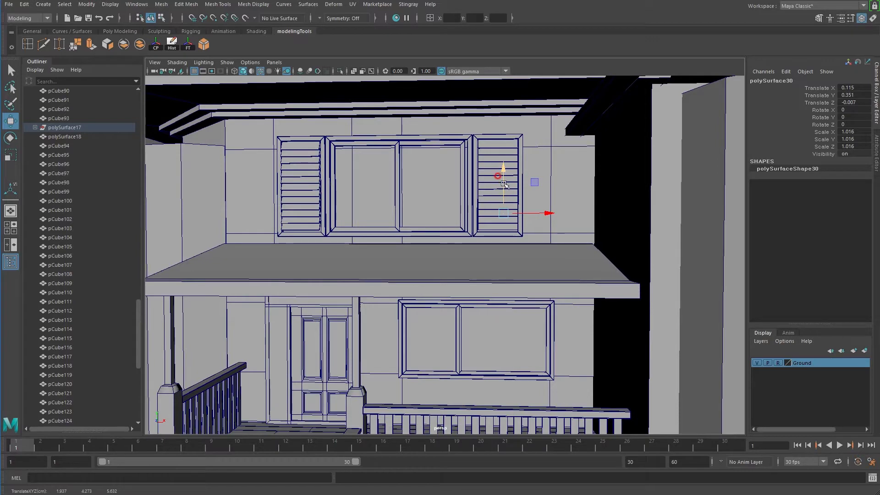
{"action": "mouse_move", "coordinate": [539, 215]}
{"action": "left_mouse_down"}
{"action": "mouse_move", "coordinate": [216, 213]}
{"action": "mouse_move", "coordinate": [375, 281]}
{"action": "left_mouse_up"}
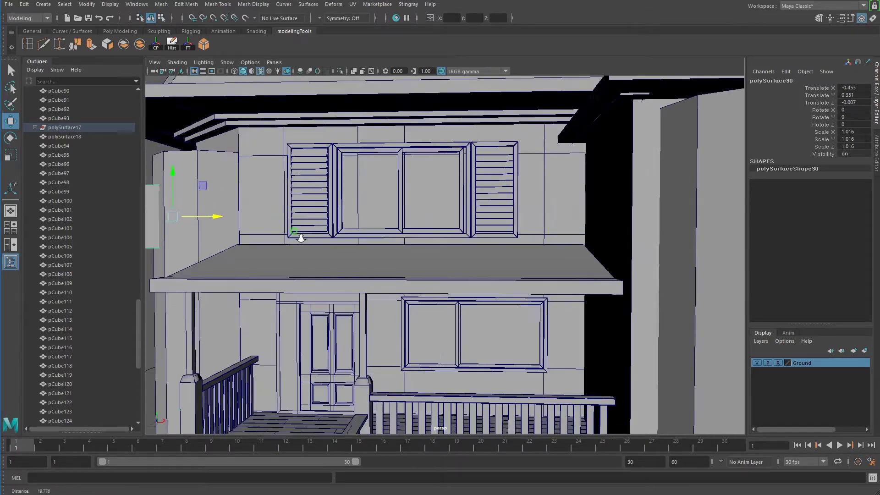
{"action": "left_click_drag", "start_coordinate": [326, 221], "coordinate": [444, 216]}
{"action": "left_click_drag", "start_coordinate": [510, 217], "coordinate": [527, 220]}
{"action": "scroll", "coordinate": [527, 220], "scroll_direction": "up", "scroll_amount": 5}
{"action": "mouse_move", "coordinate": [617, 275]}
{"action": "left_mouse_down", "text": "alt"}
{"action": "mouse_move", "coordinate": [587, 337]}
{"action": "mouse_move", "coordinate": [573, 313]}
{"action": "left_mouse_up", "text": "alt"}
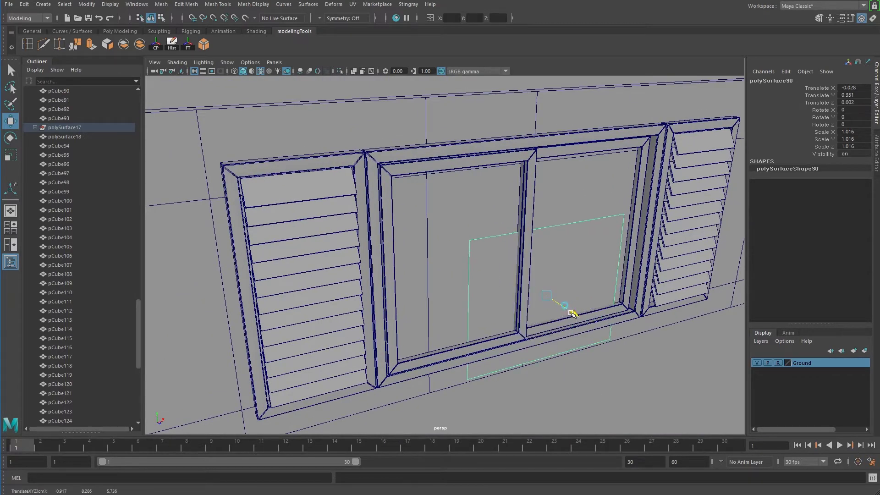
- Fit the window pane to the right opening by moving its edges
{"action": "mouse_move", "coordinate": [562, 274]}
{"action": "left_mouse_down"}
{"action": "mouse_move", "coordinate": [556, 191]}
{"action": "mouse_move", "coordinate": [536, 183]}
{"action": "left_mouse_up"}
{"action": "left_click_drag", "start_coordinate": [563, 222], "coordinate": [579, 223]}
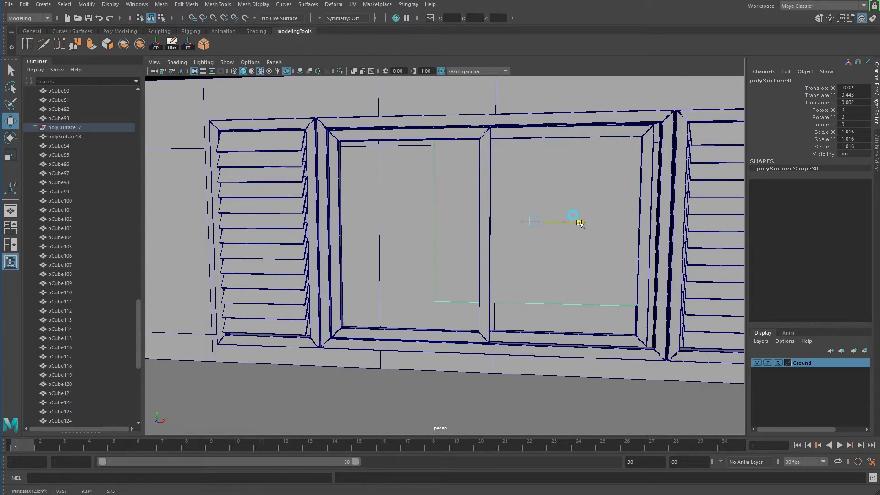
{"action": "right_click_drag", "start_coordinate": [451, 210], "coordinate": [450, 247]}
{"action": "left_click", "coordinate": [436, 195]}
{"action": "left_click_drag", "start_coordinate": [484, 222], "coordinate": [493, 224]}
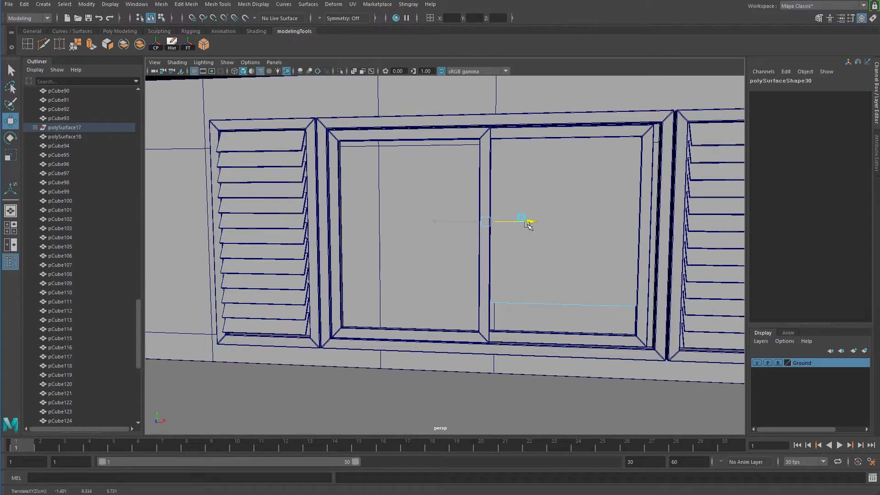
{"action": "left_click", "coordinate": [535, 297]}
{"action": "mouse_move", "coordinate": [555, 294]}
{"action": "left_mouse_down", "text": "alt"}
{"action": "mouse_move", "coordinate": [488, 336]}
{"action": "mouse_move", "coordinate": [533, 341]}
{"action": "mouse_move", "coordinate": [535, 292]}
{"action": "left_mouse_up", "text": "alt"}
{"action": "right_click_drag", "start_coordinate": [535, 292], "coordinate": [562, 269]}
- Shift-drag a copy of the pane into the left opening and adjust its Z depth
{"action": "mouse_move", "coordinate": [536, 219]}
{"action": "left_mouse_down", "text": "shift"}
{"action": "mouse_move", "coordinate": [455, 180]}
{"action": "mouse_move", "coordinate": [354, 162]}
{"action": "left_mouse_up", "text": "shift"}
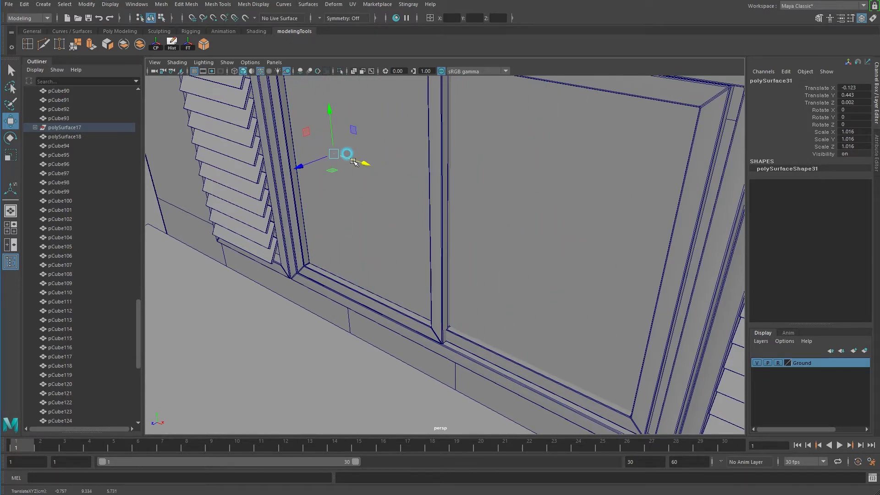
{"action": "mouse_move", "coordinate": [300, 167]}
{"action": "left_mouse_down"}
{"action": "mouse_move", "coordinate": [473, 312]}
{"action": "mouse_move", "coordinate": [472, 261]}
{"action": "left_mouse_up"}
{"action": "scroll", "coordinate": [294, 169], "scroll_direction": "down", "scroll_amount": 5}
{"action": "scroll", "coordinate": [473, 313], "scroll_direction": "down", "scroll_amount": 5}
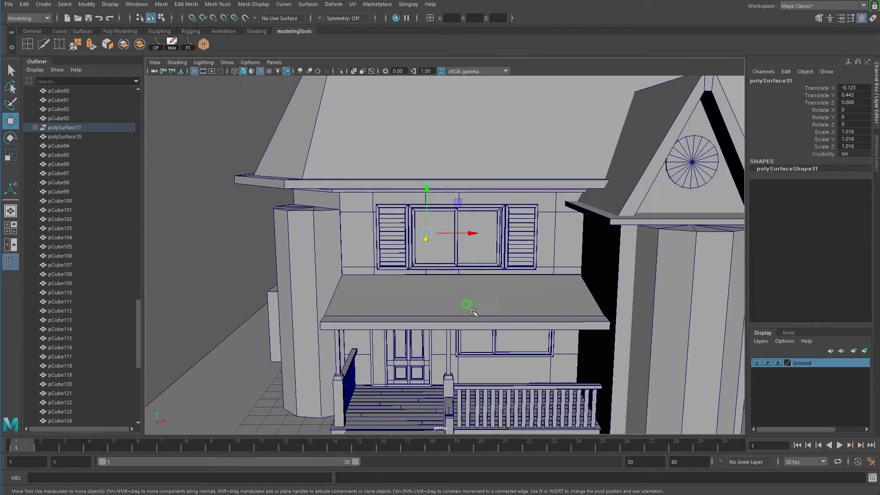
{"action": "scroll", "coordinate": [473, 313], "scroll_direction": "down", "scroll_amount": 3}
- Select the tower's cylindrical column
{"action": "mouse_move", "coordinate": [664, 299]}
{"action": "left_mouse_down", "text": "alt"}
{"action": "mouse_move", "coordinate": [560, 328]}
{"action": "mouse_move", "coordinate": [576, 299]}
{"action": "mouse_move", "coordinate": [503, 289]}
{"action": "mouse_move", "coordinate": [403, 167]}
{"action": "left_mouse_up", "text": "alt"}
{"action": "scroll", "coordinate": [560, 328], "scroll_direction": "up", "scroll_amount": 3}
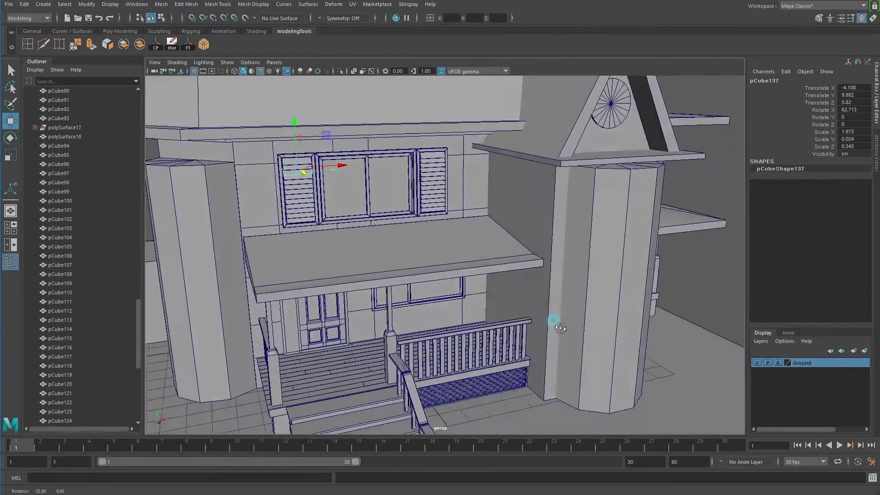
{"action": "left_click", "coordinate": [605, 244]}
{"action": "left_click", "coordinate": [214, 6]}
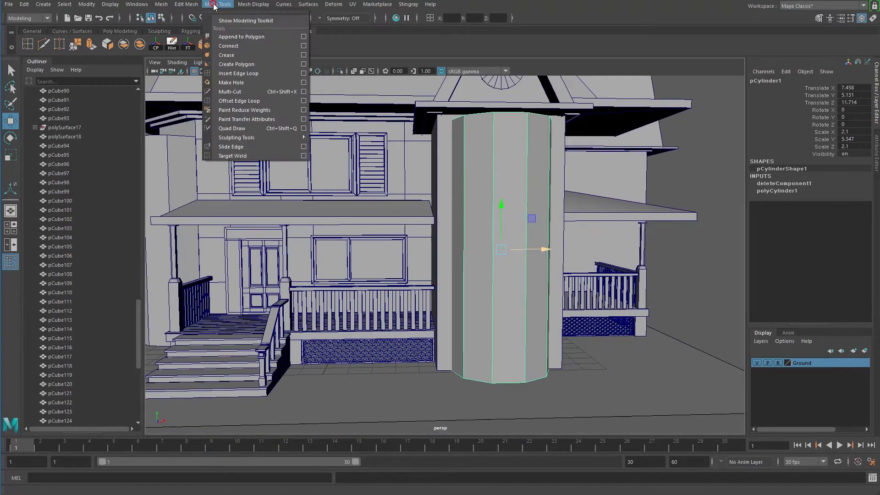
- Insert four horizontal edge loops along the tower cylinder's height
{"action": "left_click", "coordinate": [235, 74]}
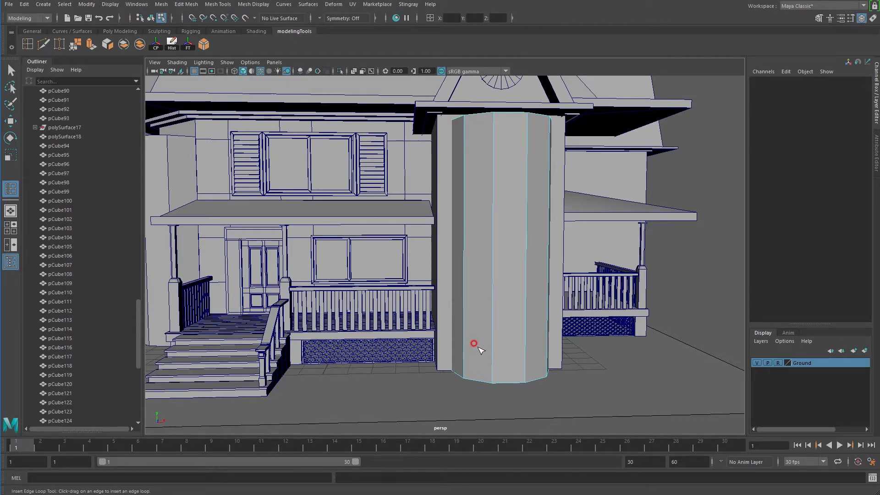
{"action": "left_click_drag", "start_coordinate": [461, 333], "coordinate": [465, 323], "text": "alt"}
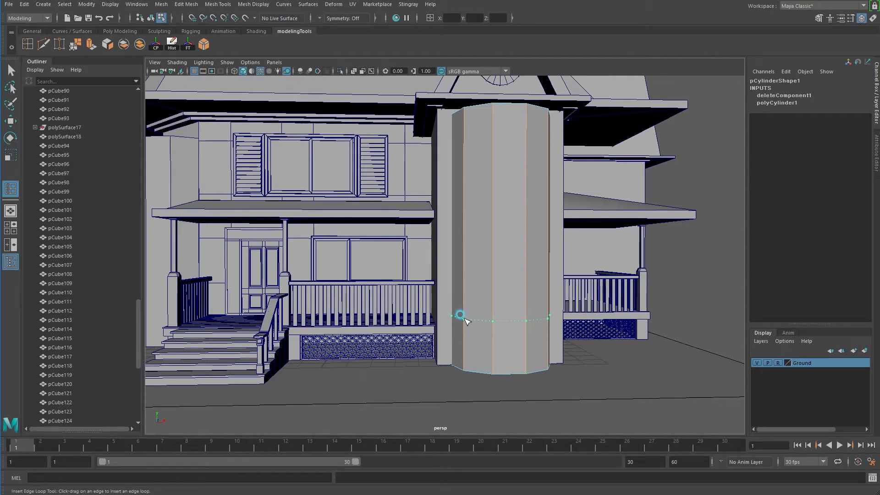
{"action": "left_click_drag", "start_coordinate": [465, 318], "coordinate": [465, 318]}
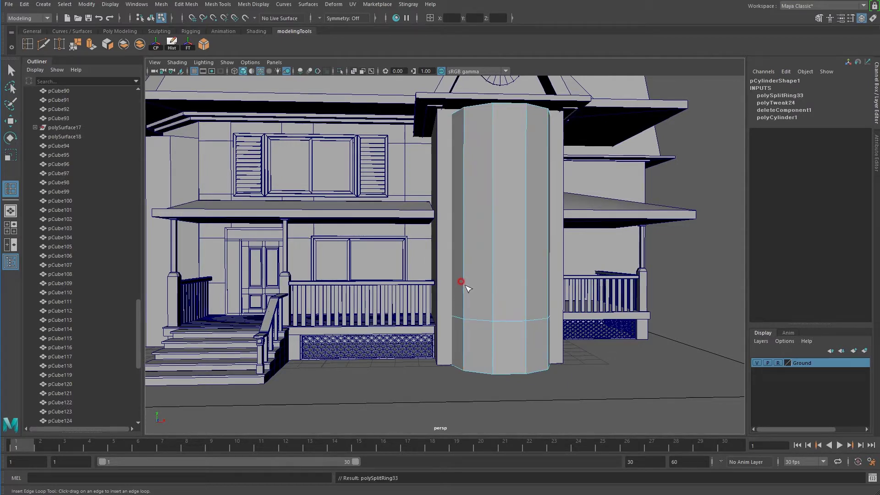
{"action": "left_click_drag", "start_coordinate": [464, 285], "coordinate": [464, 297]}
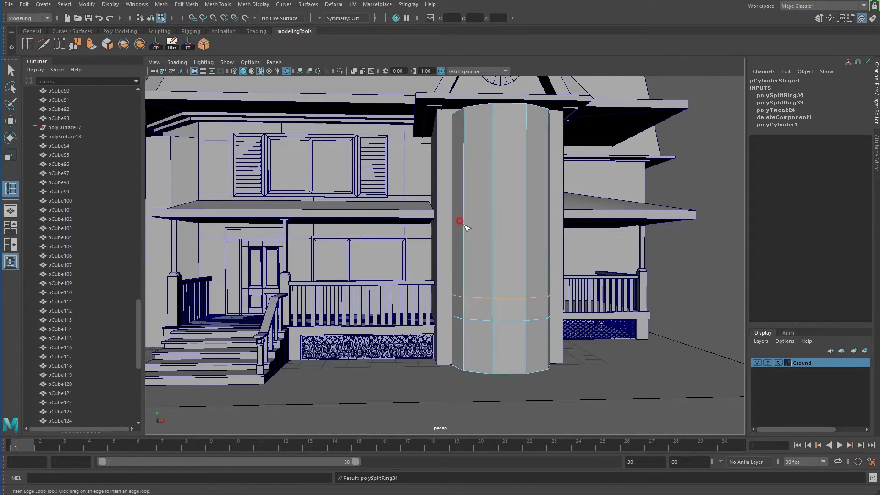
{"action": "left_click_drag", "start_coordinate": [464, 228], "coordinate": [464, 222]}
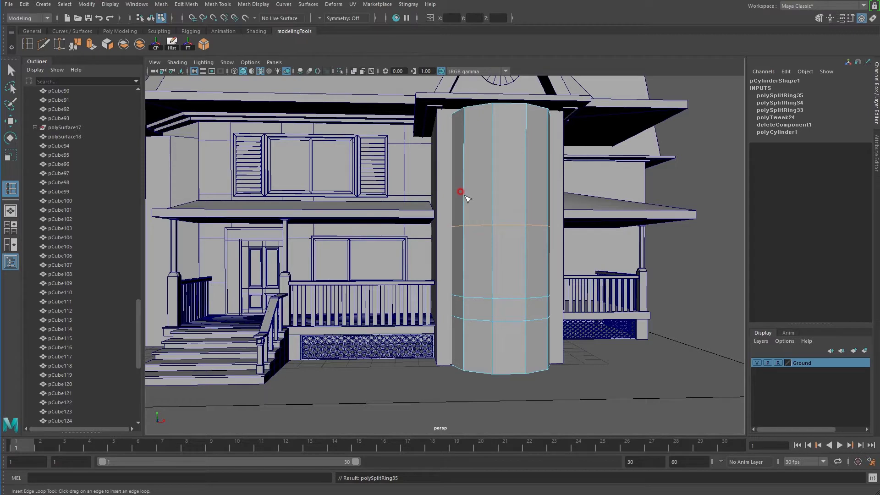
{"action": "left_click_drag", "start_coordinate": [465, 199], "coordinate": [465, 199]}
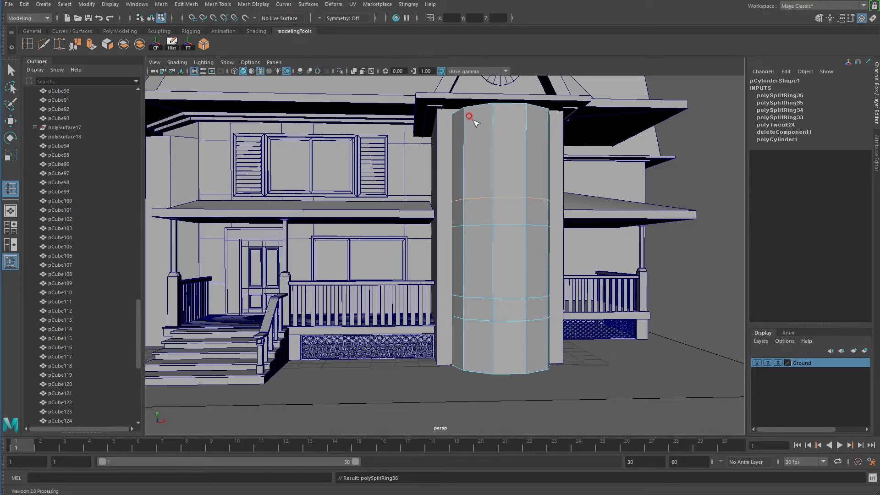
- Adjust one loop, return to object mode, and isolate the tower cylinder
{"action": "mouse_move", "coordinate": [463, 120]}
{"action": "left_mouse_down", "text": "alt"}
{"action": "mouse_move", "coordinate": [464, 130]}
{"action": "mouse_move", "coordinate": [455, 129]}
{"action": "left_mouse_up", "text": "alt"}
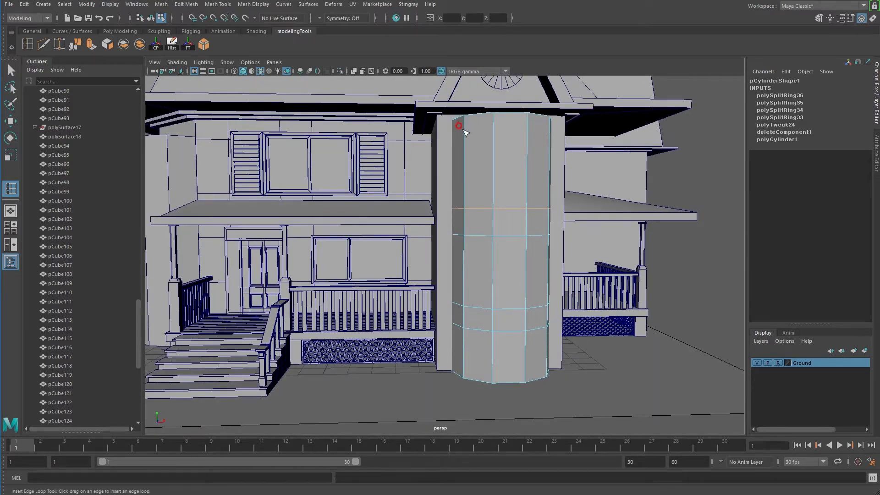
{"action": "key", "text": "w"}
{"action": "left_click_drag", "start_coordinate": [489, 320], "coordinate": [492, 316], "text": "alt"}
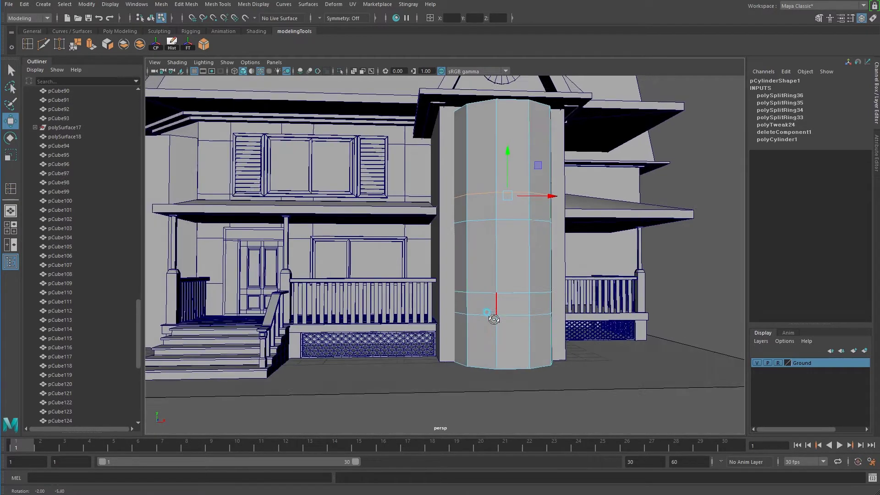
{"action": "right_click", "coordinate": [482, 314]}
{"action": "left_click", "coordinate": [484, 336]}
{"action": "left_click", "coordinate": [508, 350]}
{"action": "mouse_move", "coordinate": [509, 351]}
{"action": "left_mouse_down", "text": "alt"}
{"action": "mouse_move", "coordinate": [497, 350]}
{"action": "mouse_move", "coordinate": [510, 354]}
{"action": "mouse_move", "coordinate": [502, 357]}
{"action": "mouse_move", "coordinate": [518, 186]}
{"action": "left_mouse_up", "text": "alt"}
{"action": "right_click", "coordinate": [518, 185]}
{"action": "left_click", "coordinate": [571, 172]}
{"action": "mouse_move", "coordinate": [571, 173]}
{"action": "left_mouse_down", "text": "alt"}
{"action": "mouse_move", "coordinate": [594, 301]}
{"action": "mouse_move", "coordinate": [550, 266]}
{"action": "left_mouse_up", "text": "alt"}
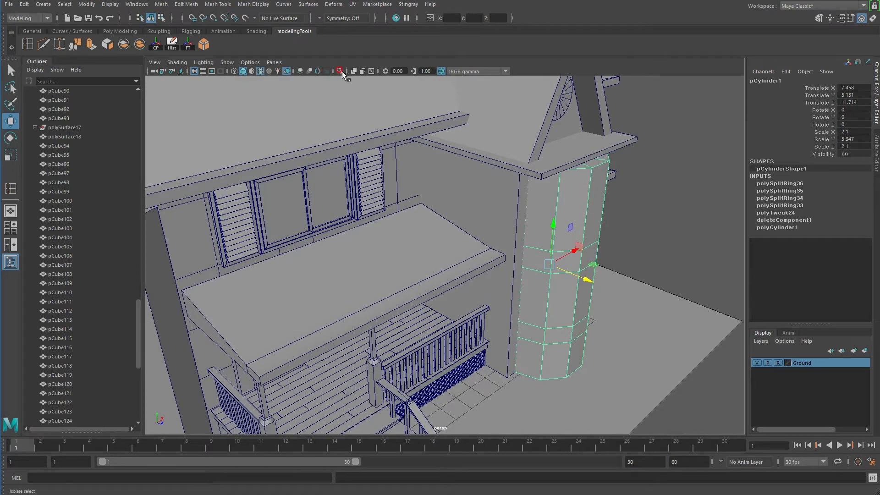
{"action": "left_click", "coordinate": [340, 71]}
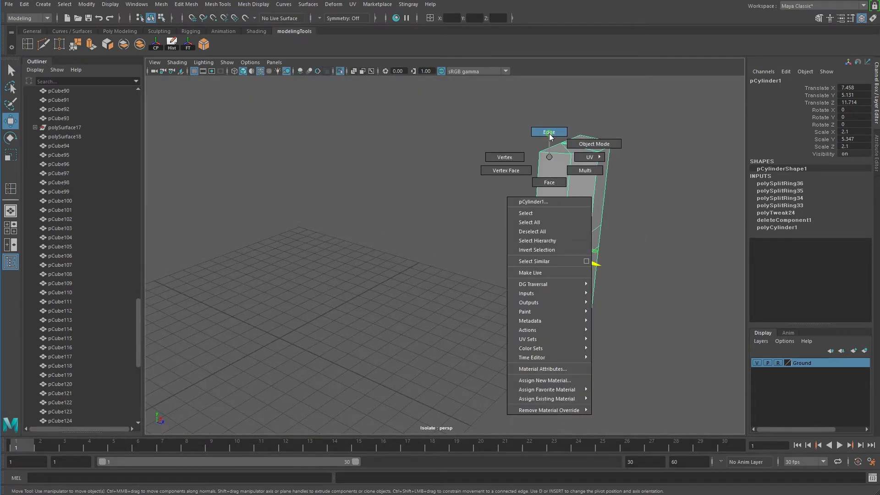
- Extrude the column's top edge outward
{"action": "right_click_drag", "start_coordinate": [550, 158], "coordinate": [593, 262]}
{"action": "left_click_drag", "start_coordinate": [592, 261], "coordinate": [537, 193], "text": "alt"}
{"action": "left_click", "coordinate": [536, 234]}
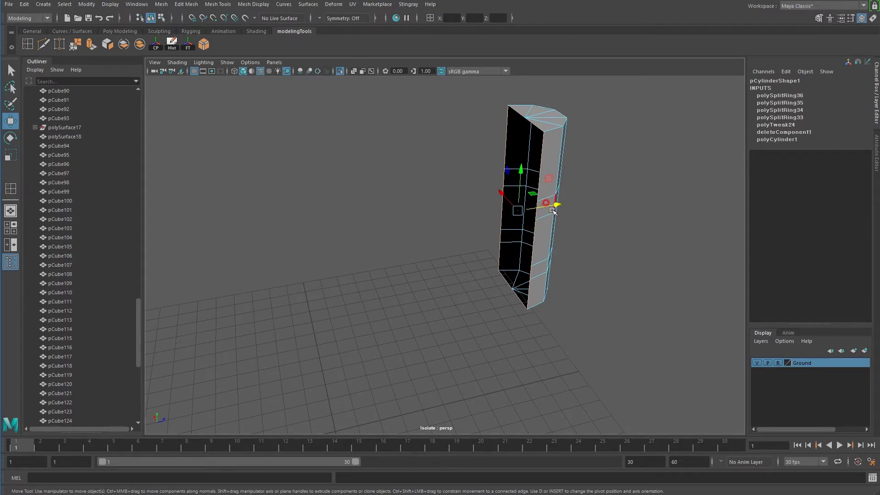
{"action": "mouse_move", "coordinate": [559, 203]}
{"action": "left_mouse_down", "text": "shift"}
{"action": "mouse_move", "coordinate": [552, 206]}
{"action": "mouse_move", "coordinate": [577, 146]}
{"action": "left_mouse_up", "text": "shift"}
{"action": "right_click_drag", "start_coordinate": [577, 147], "coordinate": [583, 154]}
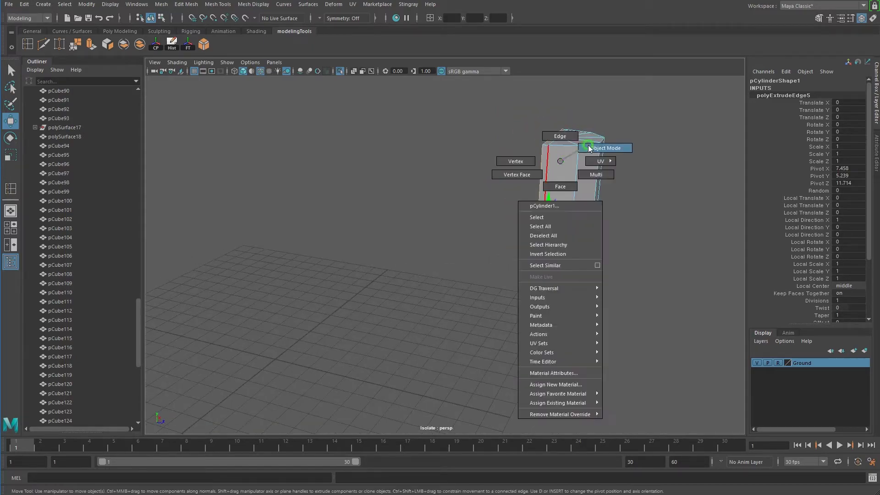
- Exit isolation and slide the column along Z into the house corner
{"action": "left_click", "coordinate": [340, 73]}
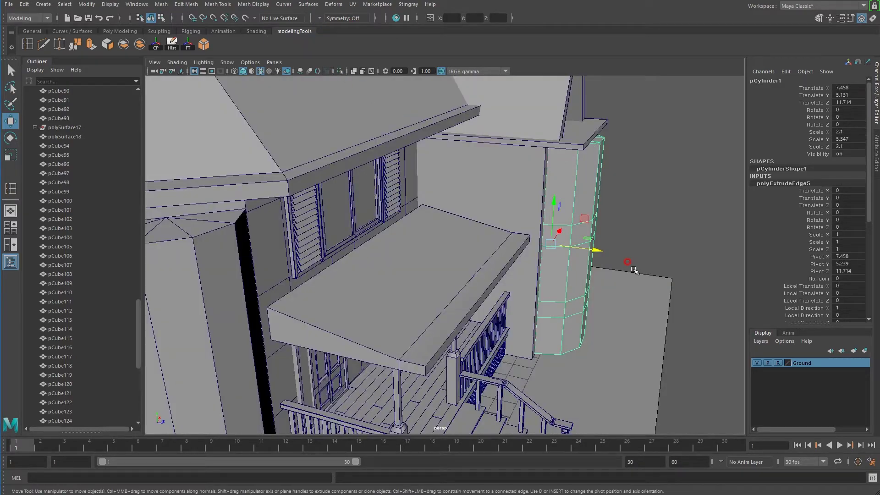
{"action": "left_click_drag", "start_coordinate": [504, 229], "coordinate": [532, 247], "text": "alt"}
{"action": "right_click_drag", "start_coordinate": [527, 248], "coordinate": [533, 255], "text": "alt"}
{"action": "mouse_move", "coordinate": [591, 241]}
{"action": "left_mouse_down"}
{"action": "mouse_move", "coordinate": [600, 242]}
{"action": "mouse_move", "coordinate": [462, 252]}
{"action": "mouse_move", "coordinate": [503, 242]}
{"action": "left_mouse_up"}
{"action": "right_click_drag", "start_coordinate": [503, 242], "coordinate": [502, 257]}
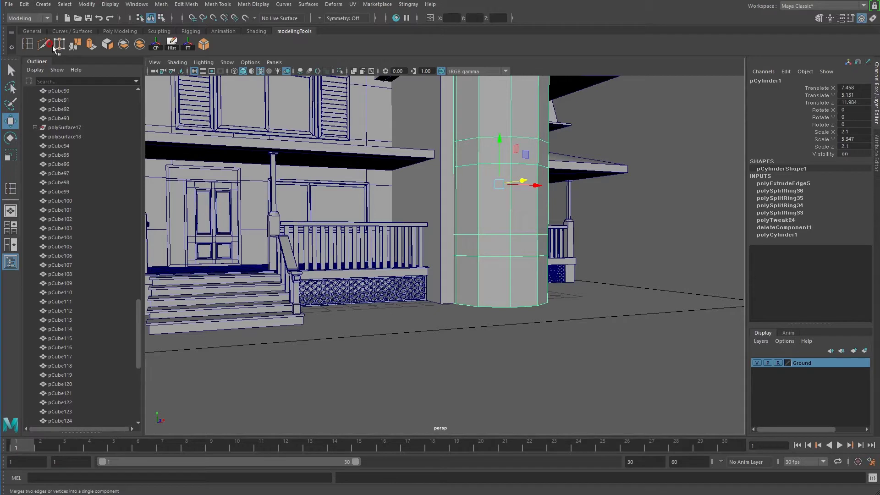
- Add an edge loop near the column base and select the lower band's faces
{"action": "key", "text": "y"}
{"action": "left_click_drag", "start_coordinate": [510, 297], "coordinate": [506, 292]}
{"action": "right_click_drag", "start_coordinate": [507, 292], "coordinate": [506, 306]}
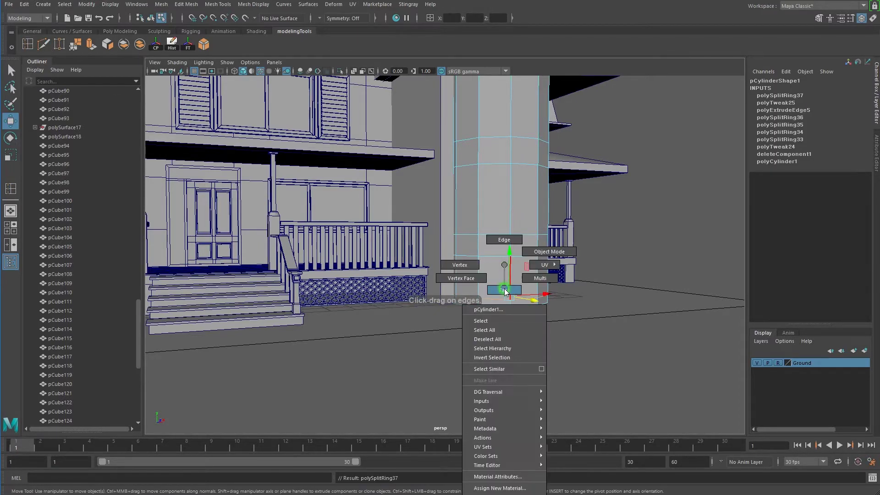
{"action": "left_click", "coordinate": [471, 280]}
{"action": "key", "text": "w"}
{"action": "left_click", "coordinate": [493, 277], "text": "shift"}
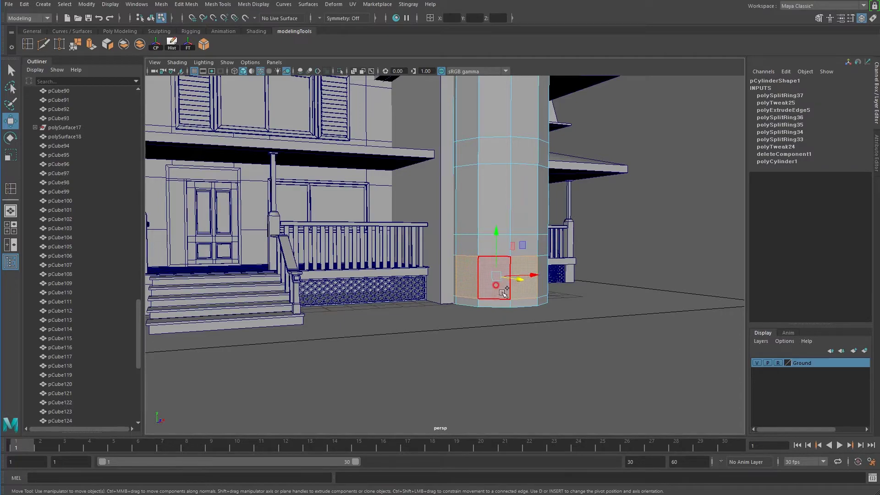
{"action": "left_click_drag", "start_coordinate": [508, 284], "coordinate": [495, 303], "text": "alt"}
{"action": "left_click", "coordinate": [447, 293], "text": "shift"}
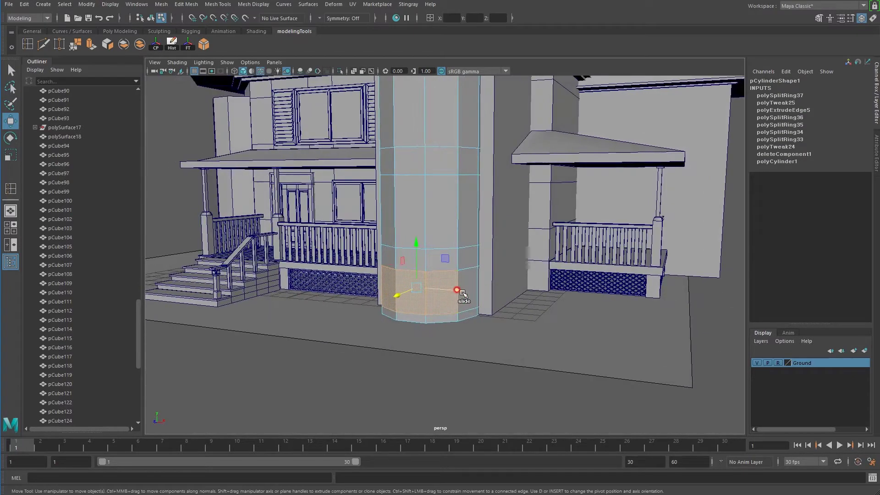
{"action": "left_click", "coordinate": [472, 281], "text": "shift"}
{"action": "mouse_move", "coordinate": [472, 280]}
{"action": "left_mouse_down", "text": "alt"}
{"action": "mouse_move", "coordinate": [456, 321]}
{"action": "mouse_move", "coordinate": [463, 323]}
{"action": "left_mouse_up", "text": "alt"}
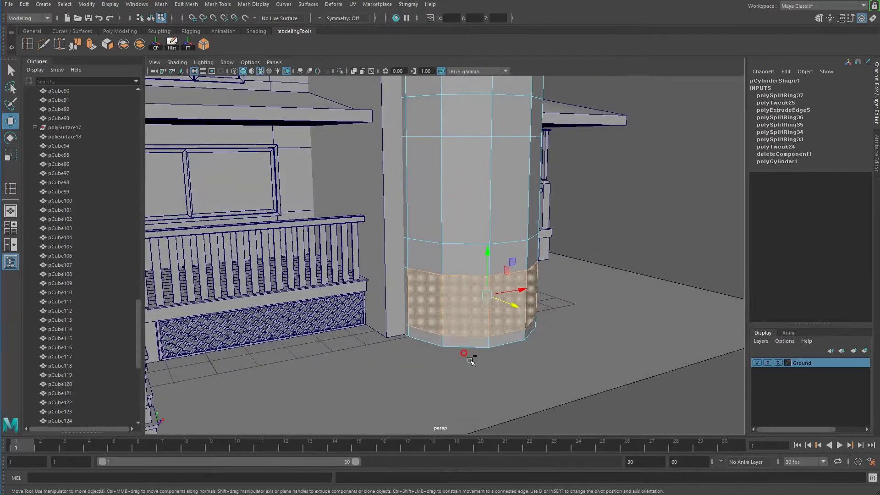
- Extrude the lower-band faces with Keep Faces Together off and scale them into panels
{"action": "key", "text": "ctrl+e"}
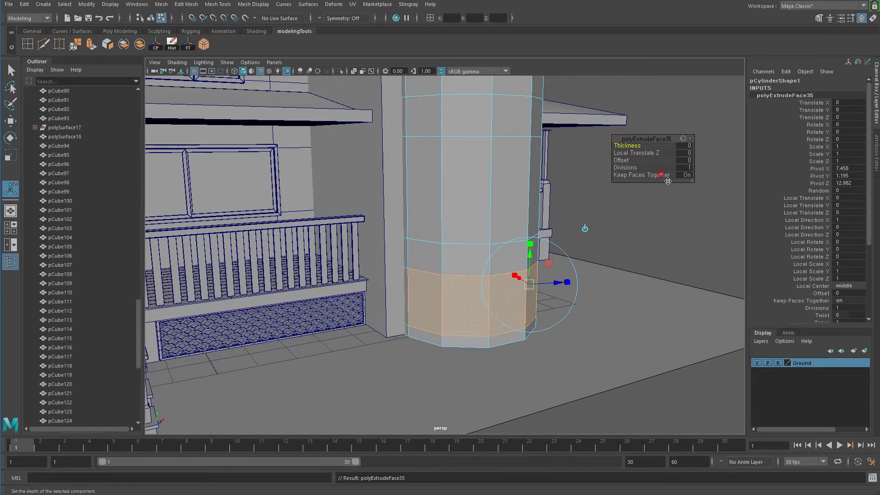
{"action": "left_click", "coordinate": [686, 175]}
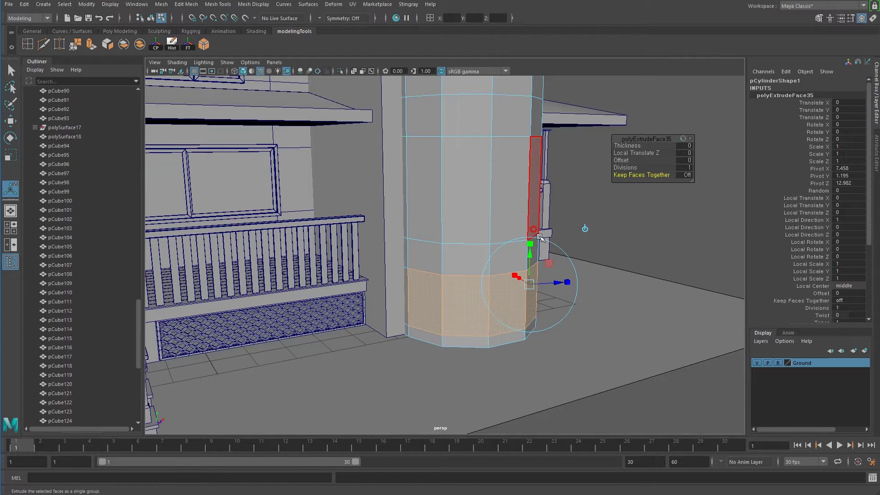
{"action": "left_click_drag", "start_coordinate": [529, 284], "coordinate": [526, 286]}
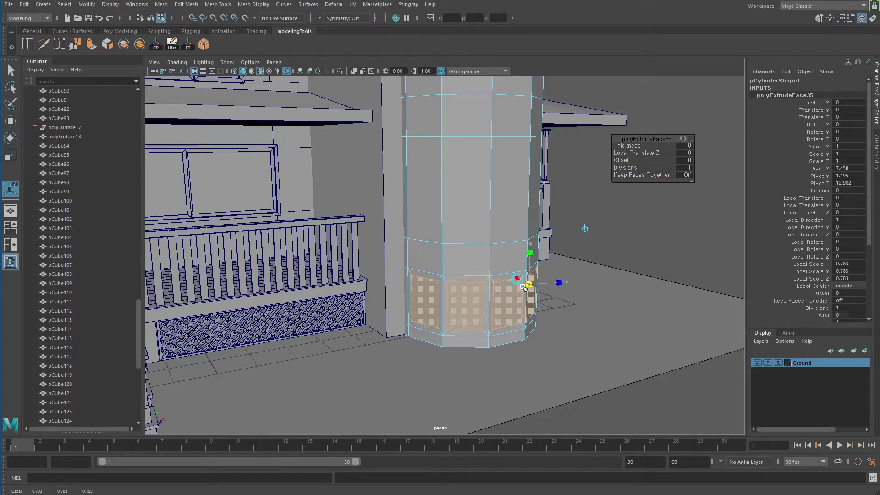
{"action": "mouse_move", "coordinate": [522, 287]}
{"action": "left_mouse_down"}
{"action": "mouse_move", "coordinate": [564, 289]}
{"action": "mouse_move", "coordinate": [489, 286]}
{"action": "left_mouse_up"}
- Extrude the panels again, shrinking and offsetting them to form recessed inner panels
{"action": "left_click", "coordinate": [493, 289]}
{"action": "key", "text": "ctrl+e"}
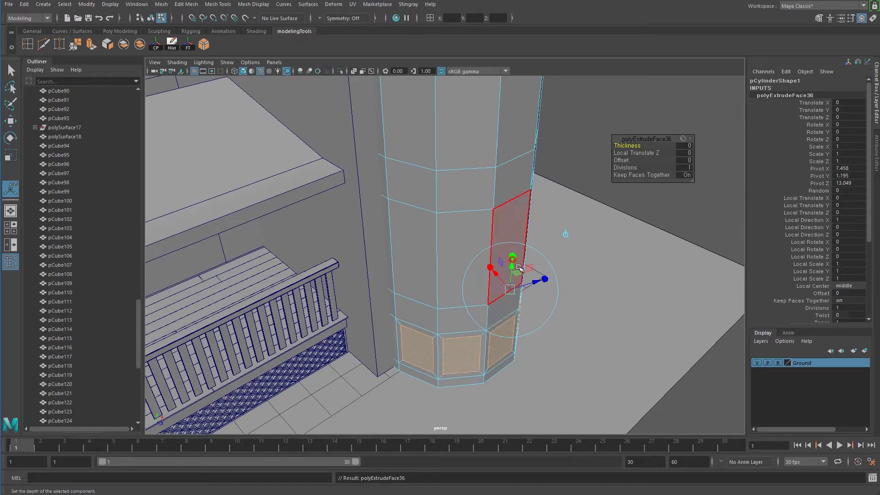
{"action": "left_click_drag", "start_coordinate": [512, 257], "coordinate": [510, 291]}
{"action": "left_click", "coordinate": [503, 283]}
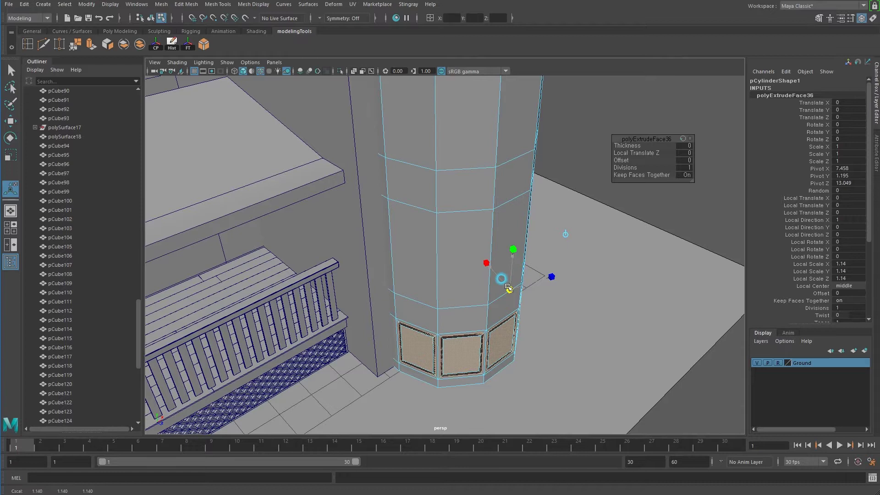
{"action": "left_click_drag", "start_coordinate": [504, 285], "coordinate": [496, 275], "text": "alt"}
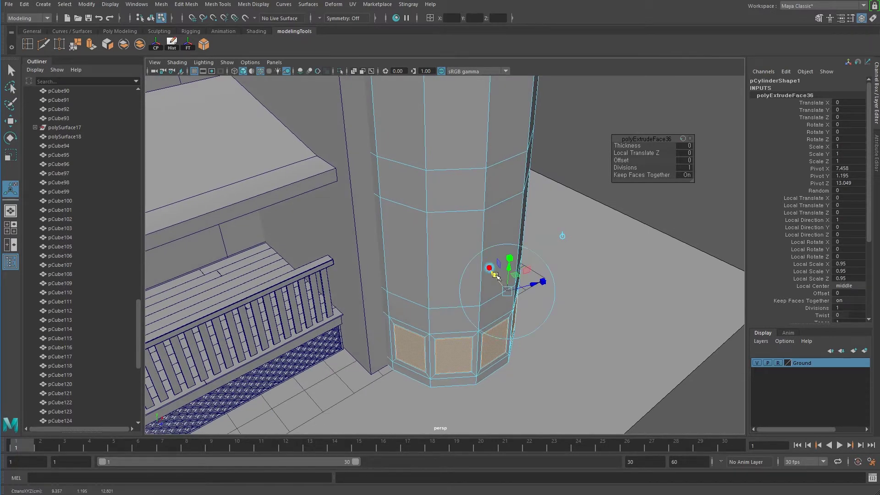
{"action": "left_click_drag", "start_coordinate": [542, 282], "coordinate": [531, 284]}
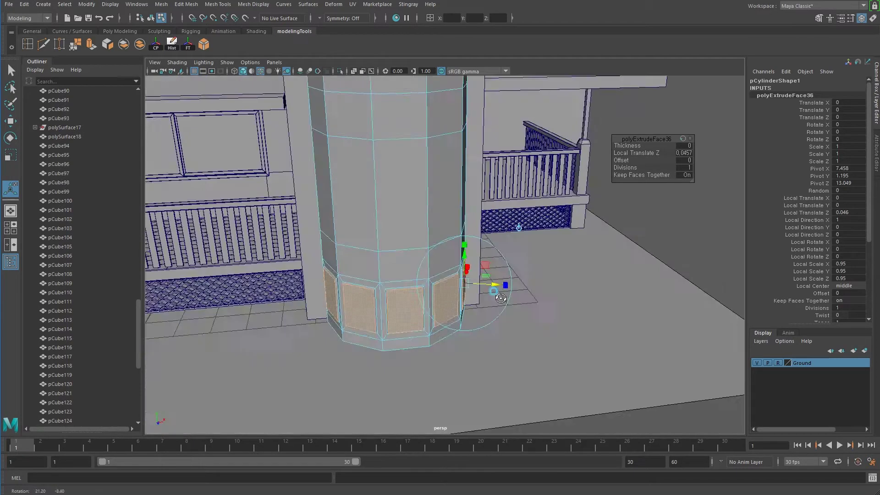
{"action": "left_click_drag", "start_coordinate": [527, 284], "coordinate": [479, 284], "text": "alt"}
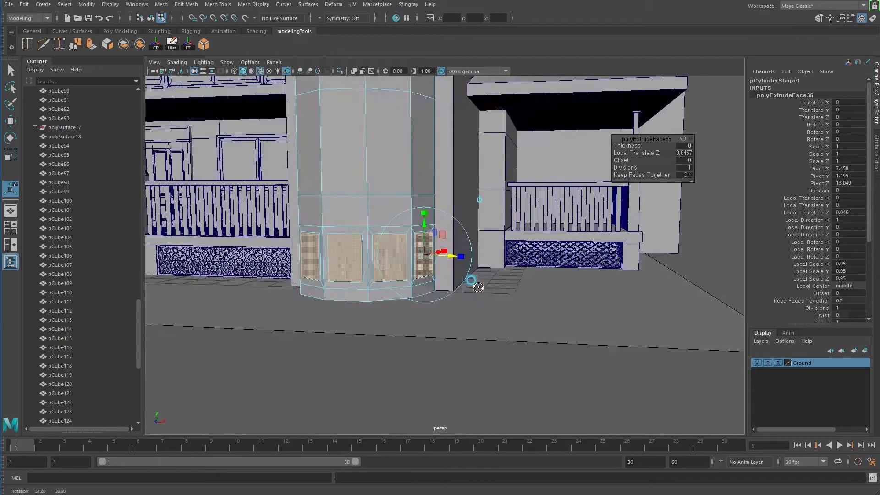
{"action": "left_click", "coordinate": [434, 212]}
{"action": "left_click_drag", "start_coordinate": [434, 253], "coordinate": [401, 323]}
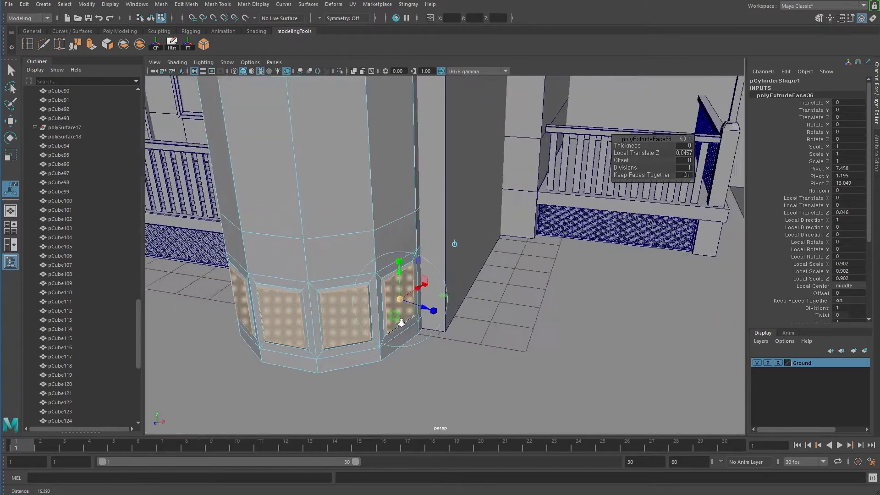
{"action": "right_click_drag", "start_coordinate": [401, 323], "coordinate": [408, 336], "text": "alt"}
{"action": "mouse_move", "coordinate": [408, 336]}
{"action": "left_mouse_down", "text": "alt"}
{"action": "mouse_move", "coordinate": [363, 314]}
{"action": "mouse_move", "coordinate": [345, 222]}
{"action": "mouse_move", "coordinate": [403, 171]}
{"action": "mouse_move", "coordinate": [413, 221]}
{"action": "left_mouse_up", "text": "alt"}
{"action": "key", "text": "q"}
{"action": "key", "text": "F8"}
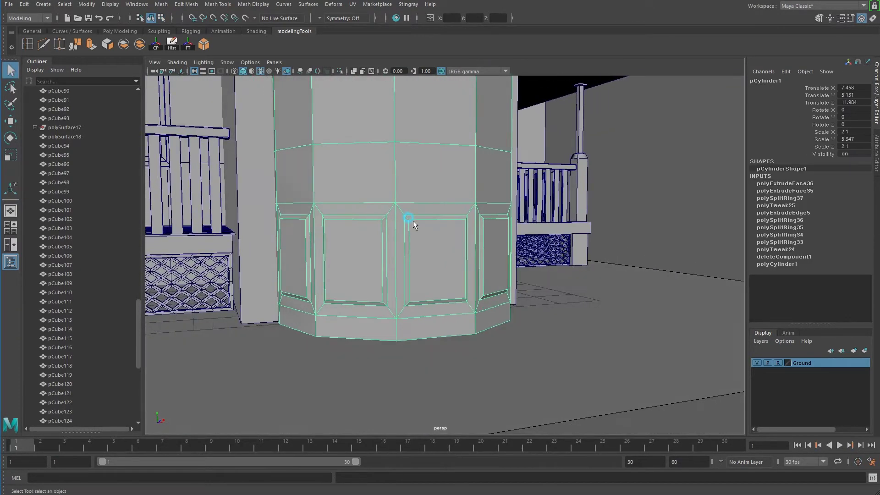
- Extrude the column's bottom ring of faces outward about 0.117 into a base band
{"action": "left_click_drag", "start_coordinate": [351, 328], "coordinate": [380, 328], "text": "alt"}
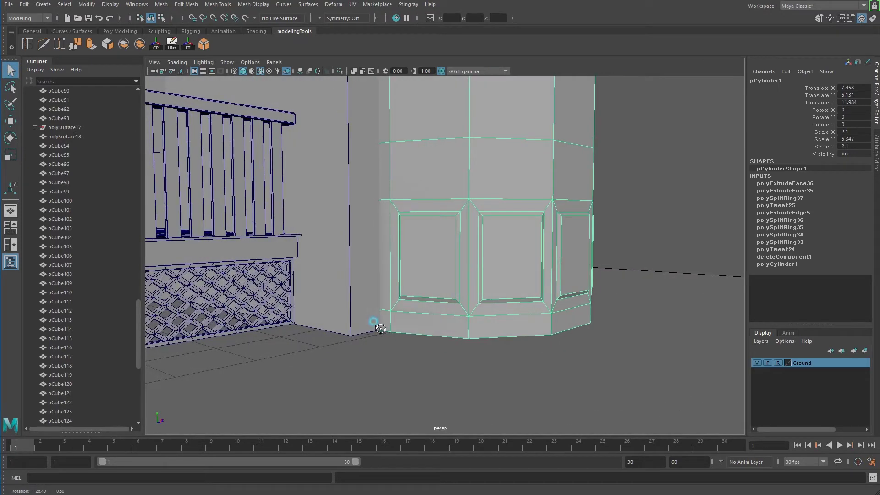
{"action": "left_click_drag", "start_coordinate": [475, 334], "coordinate": [460, 330], "text": "alt"}
{"action": "mouse_move", "coordinate": [454, 322]}
{"action": "middle_mouse_down", "text": "alt"}
{"action": "mouse_move", "coordinate": [453, 331]}
{"action": "mouse_move", "coordinate": [457, 323]}
{"action": "middle_mouse_up", "text": "alt"}
{"action": "right_click_drag", "start_coordinate": [457, 323], "coordinate": [455, 342]}
{"action": "left_click", "coordinate": [417, 321], "text": "shift"}
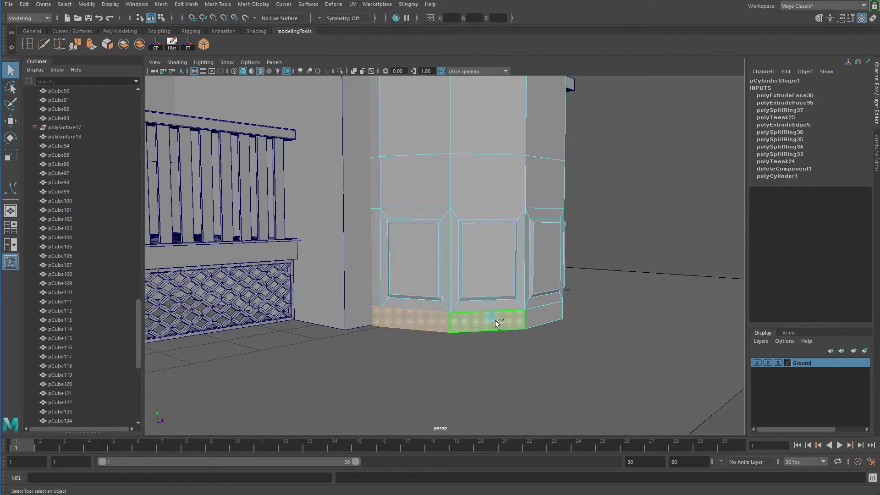
{"action": "mouse_move", "coordinate": [536, 312]}
{"action": "left_mouse_down", "text": "alt"}
{"action": "mouse_move", "coordinate": [394, 314]}
{"action": "mouse_move", "coordinate": [491, 313]}
{"action": "left_mouse_up", "text": "alt"}
{"action": "left_click", "coordinate": [397, 301], "text": "shift"}
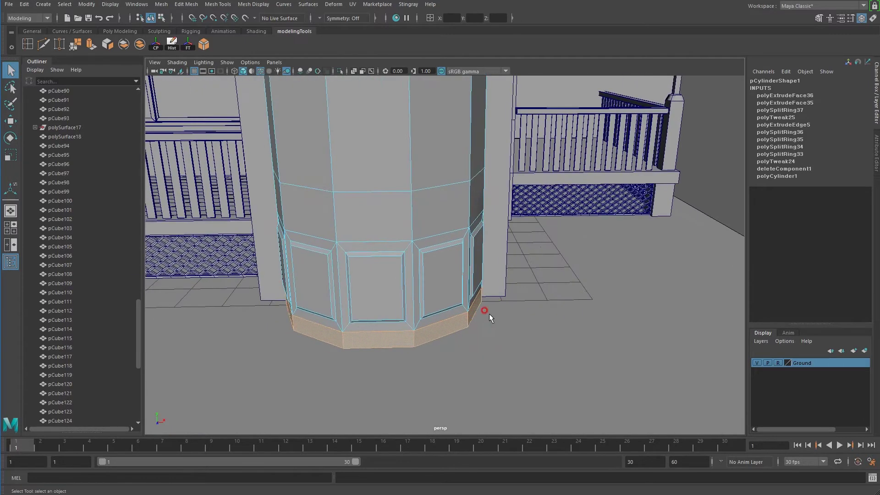
{"action": "key", "text": "ctrl+e"}
{"action": "mouse_move", "coordinate": [255, 315]}
{"action": "left_mouse_down"}
{"action": "mouse_move", "coordinate": [321, 329]}
{"action": "mouse_move", "coordinate": [348, 321]}
{"action": "left_mouse_up"}
- Return to object mode, zoom out, and select an edge loop on the column
{"action": "key", "text": "q"}
{"action": "key", "text": "F8"}
{"action": "scroll", "coordinate": [408, 279], "scroll_direction": "up", "scroll_amount": 3}
{"action": "mouse_move", "coordinate": [408, 279]}
{"action": "left_mouse_down", "text": "alt"}
{"action": "mouse_move", "coordinate": [423, 256]}
{"action": "mouse_move", "coordinate": [388, 279]}
{"action": "mouse_move", "coordinate": [385, 260]}
{"action": "left_mouse_up", "text": "alt"}
{"action": "right_click_drag", "start_coordinate": [387, 236], "coordinate": [387, 212]}
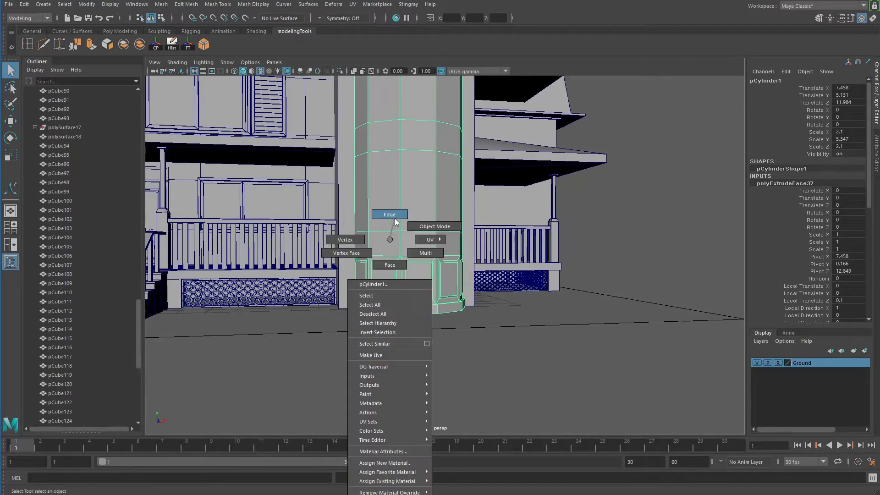
{"action": "double_click", "coordinate": [389, 231]}
- Raise the selected edge loop up the column along Y
{"action": "key", "text": "w"}
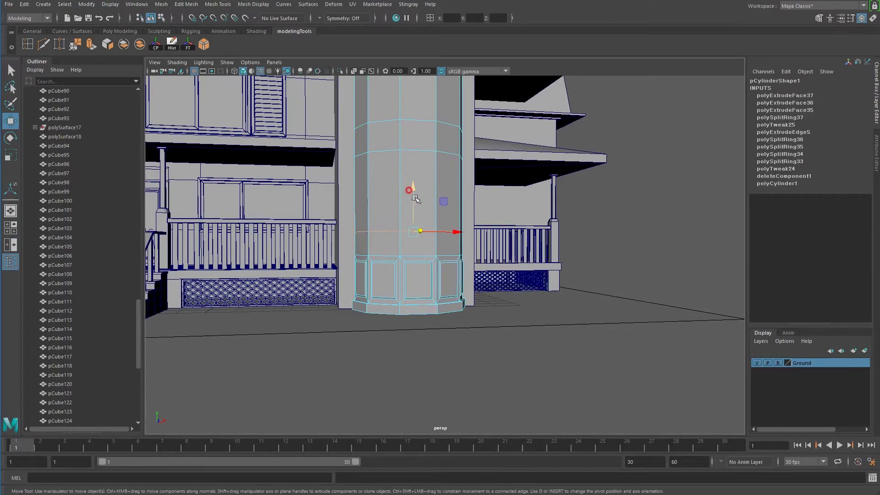
{"action": "left_click", "coordinate": [412, 199]}
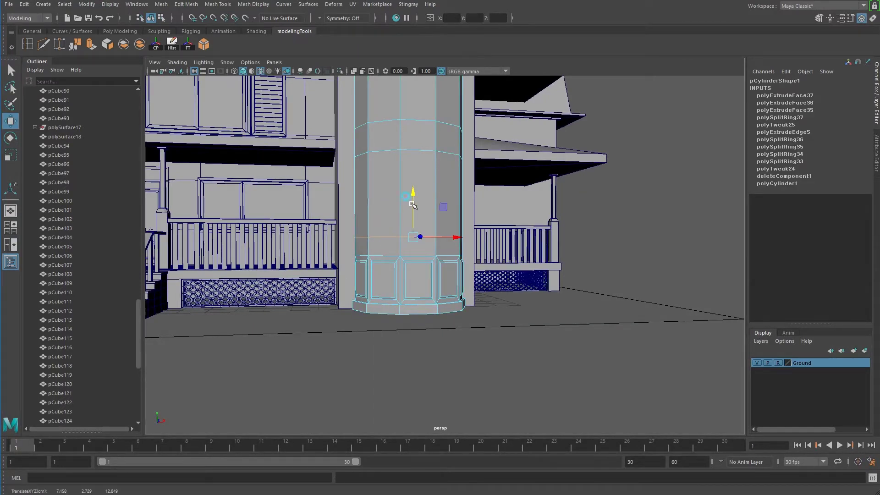
{"action": "middle_click_drag", "start_coordinate": [412, 152], "coordinate": [412, 115]}
{"action": "mouse_move", "coordinate": [411, 114]}
{"action": "left_mouse_down", "text": "alt"}
{"action": "mouse_move", "coordinate": [405, 142]}
{"action": "mouse_move", "coordinate": [405, 107]}
{"action": "left_mouse_up", "text": "alt"}
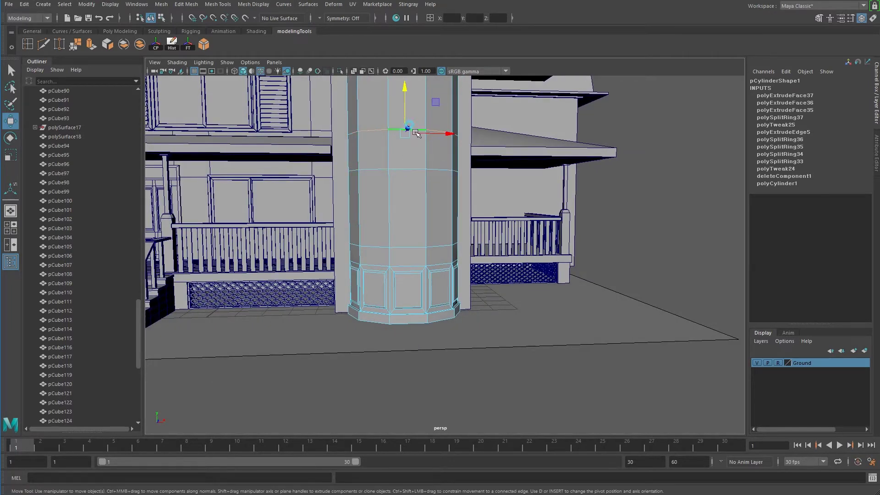
{"action": "left_click_drag", "start_coordinate": [367, 183], "coordinate": [399, 192], "text": "alt"}
- Insert a new edge loop partway up the column shaft
{"action": "right_click_drag", "start_coordinate": [412, 197], "coordinate": [427, 184]}
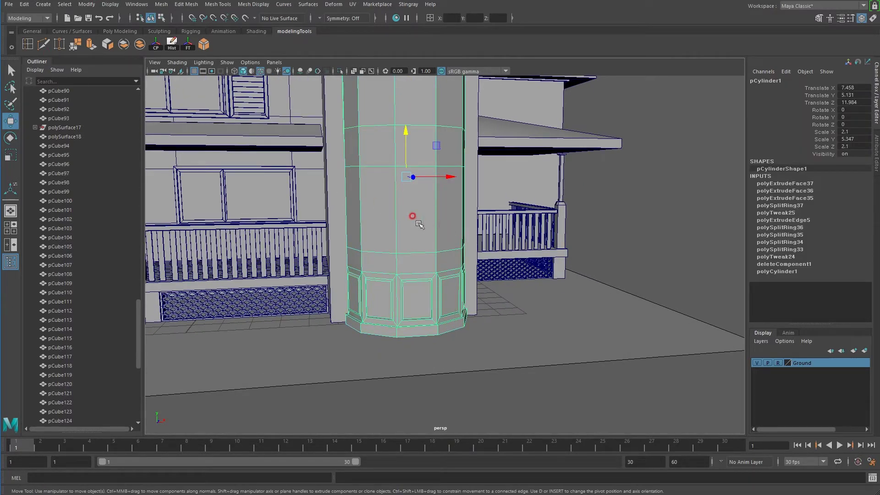
{"action": "right_click_drag", "start_coordinate": [420, 225], "coordinate": [436, 206], "text": "shift"}
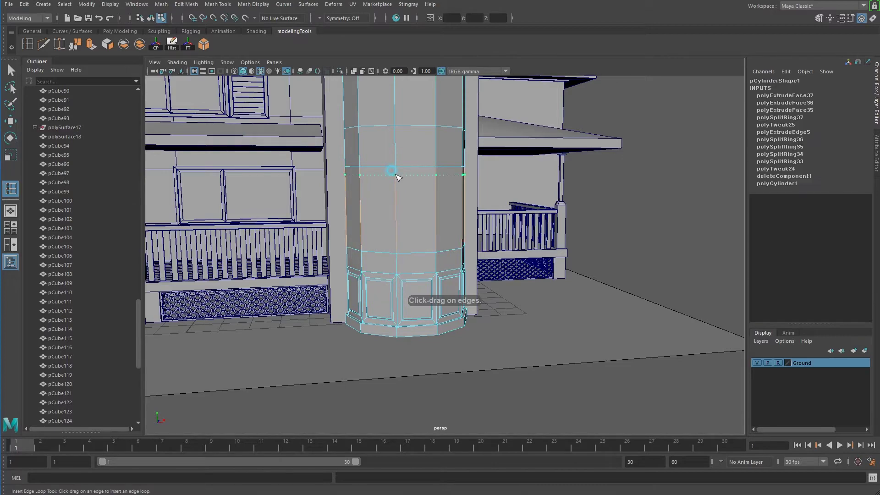
{"action": "left_click", "coordinate": [397, 178]}
{"action": "key", "text": "w"}
{"action": "mouse_move", "coordinate": [393, 205]}
{"action": "left_mouse_down", "text": "alt"}
{"action": "mouse_move", "coordinate": [448, 216]}
{"action": "mouse_move", "coordinate": [399, 204]}
{"action": "left_mouse_up", "text": "alt"}
- Select the faces of the new band between the loops
{"action": "right_click", "coordinate": [405, 211]}
{"action": "right_click_drag", "start_coordinate": [405, 211], "coordinate": [404, 234]}
{"action": "left_click_drag", "start_coordinate": [411, 230], "coordinate": [380, 224], "text": "alt"}
{"action": "left_click", "coordinate": [384, 230]}
{"action": "left_click", "coordinate": [418, 227], "text": "shift"}
{"action": "mouse_move", "coordinate": [448, 222]}
{"action": "left_mouse_down", "text": "alt"}
{"action": "mouse_move", "coordinate": [420, 221]}
{"action": "mouse_move", "coordinate": [475, 242]}
{"action": "mouse_move", "coordinate": [467, 238]}
{"action": "left_mouse_up", "text": "alt"}
{"action": "left_click", "coordinate": [421, 221], "text": "shift"}
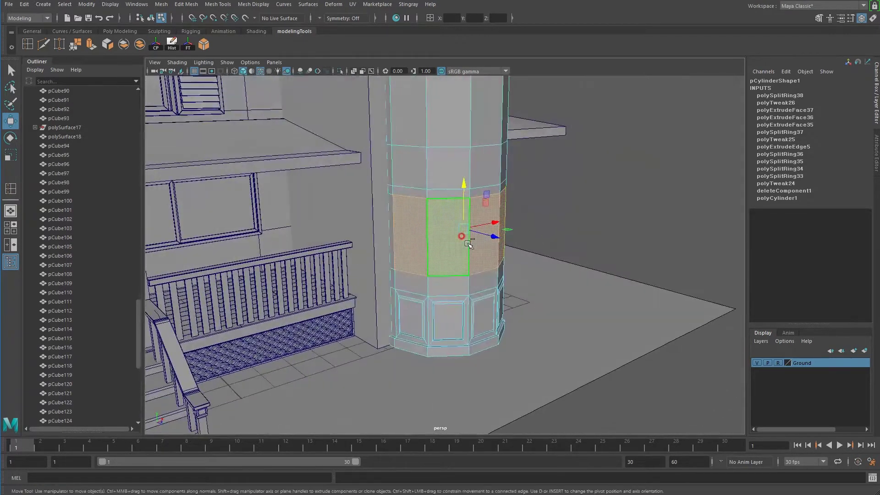
- Extrude the band faces separately and scale each down into a panel
{"action": "key", "text": "ctrl+e"}
{"action": "left_click", "coordinate": [684, 175]}
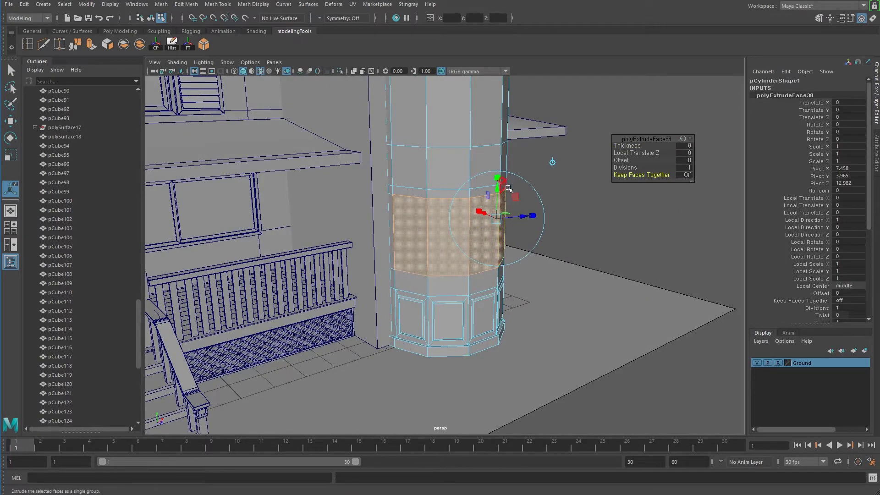
{"action": "mouse_move", "coordinate": [499, 179]}
{"action": "left_mouse_down"}
{"action": "mouse_move", "coordinate": [492, 207]}
{"action": "mouse_move", "coordinate": [504, 219]}
{"action": "mouse_move", "coordinate": [400, 196]}
{"action": "left_mouse_up"}
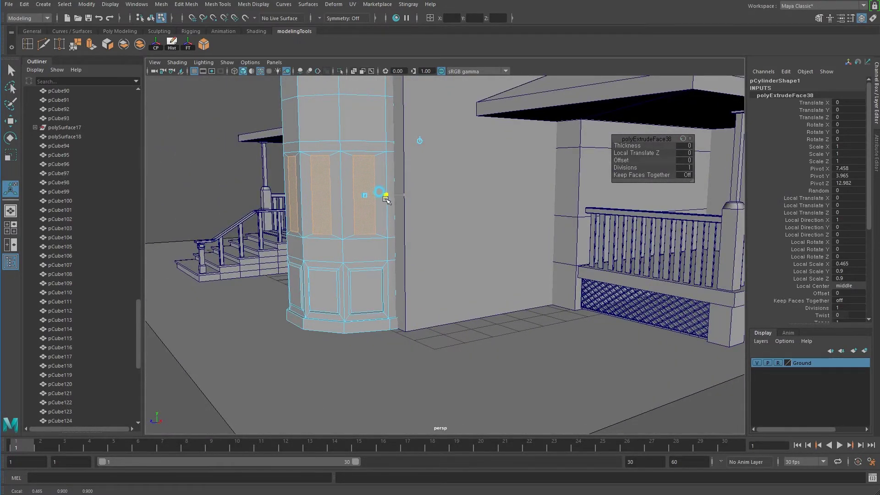
{"action": "mouse_move", "coordinate": [386, 200]}
{"action": "left_mouse_down", "text": "alt"}
{"action": "mouse_move", "coordinate": [465, 302]}
{"action": "mouse_move", "coordinate": [439, 270]}
{"action": "left_mouse_up", "text": "alt"}
- Extrude the panels again and narrow the inset faces sideways for wider frames
{"action": "key", "text": "ctrl+e"}
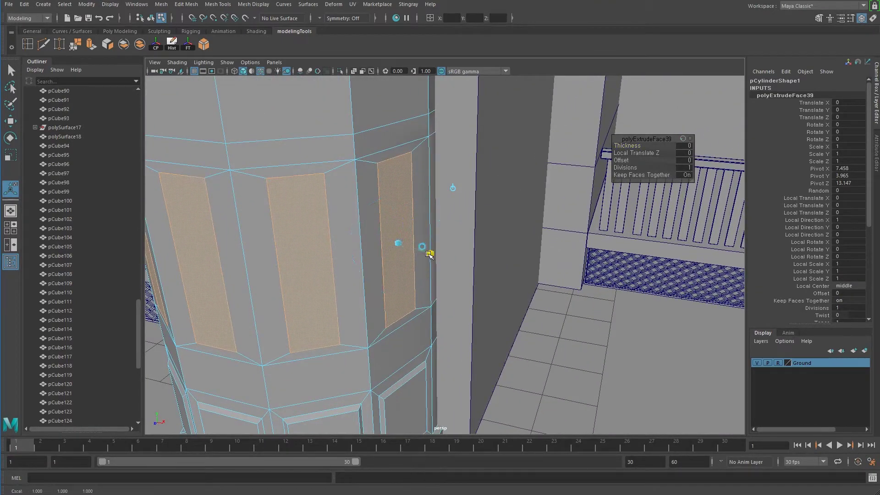
{"action": "left_click_drag", "start_coordinate": [398, 243], "coordinate": [359, 236]}
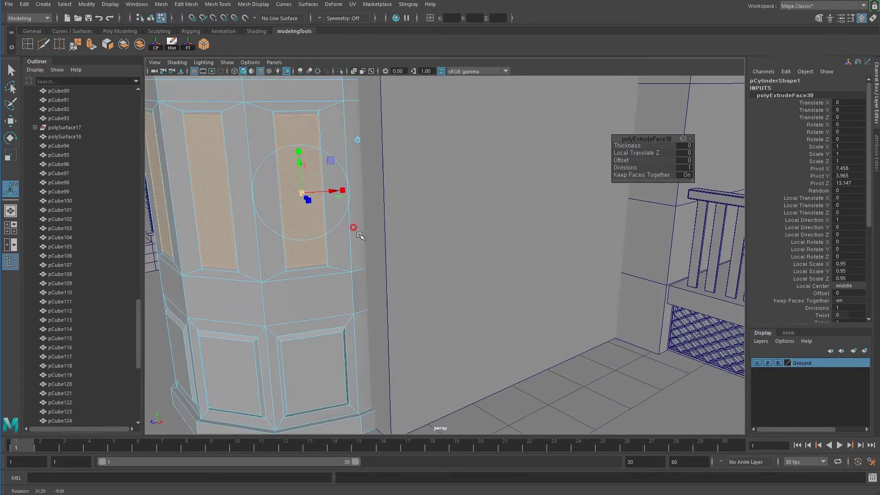
{"action": "left_click_drag", "start_coordinate": [342, 191], "coordinate": [333, 191]}
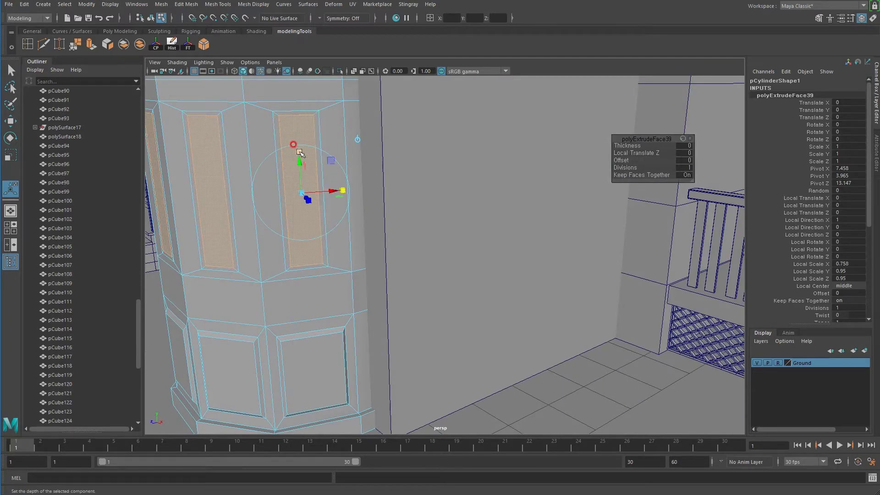
{"action": "middle_click_drag", "start_coordinate": [298, 152], "coordinate": [299, 152]}
{"action": "mouse_move", "coordinate": [272, 157]}
{"action": "left_mouse_down", "text": "alt"}
{"action": "mouse_move", "coordinate": [258, 172]}
{"action": "mouse_move", "coordinate": [316, 191]}
{"action": "mouse_move", "coordinate": [377, 233]}
{"action": "left_mouse_up", "text": "alt"}
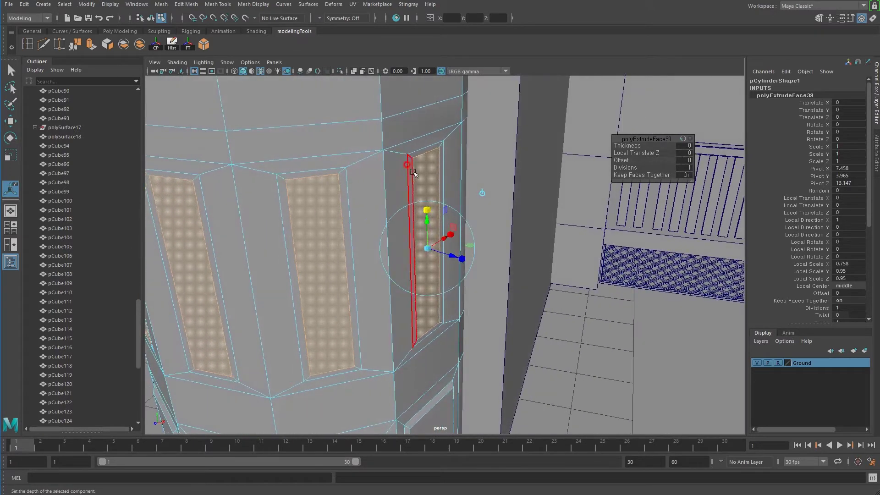
{"action": "key", "text": "q"}
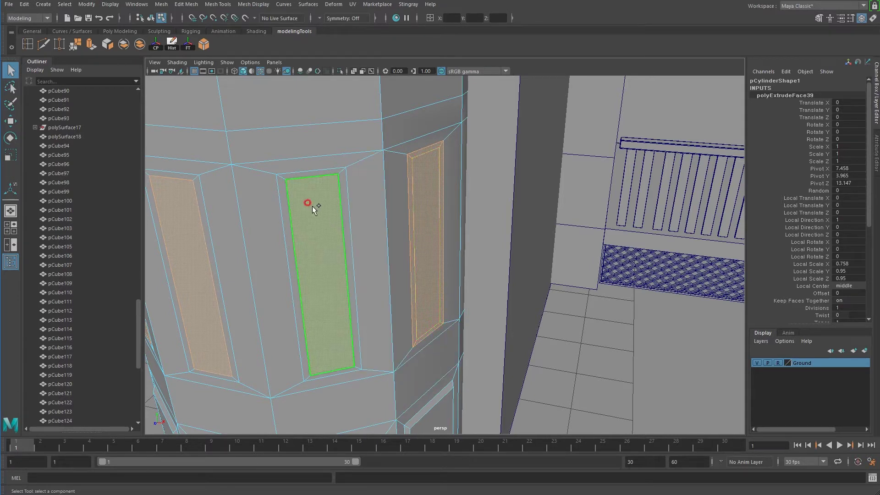
- Select the border strips around the centre panel, leaving its inner face out
{"action": "left_click", "coordinate": [313, 175], "text": "shift"}
{"action": "left_click", "coordinate": [339, 200], "text": "shift"}
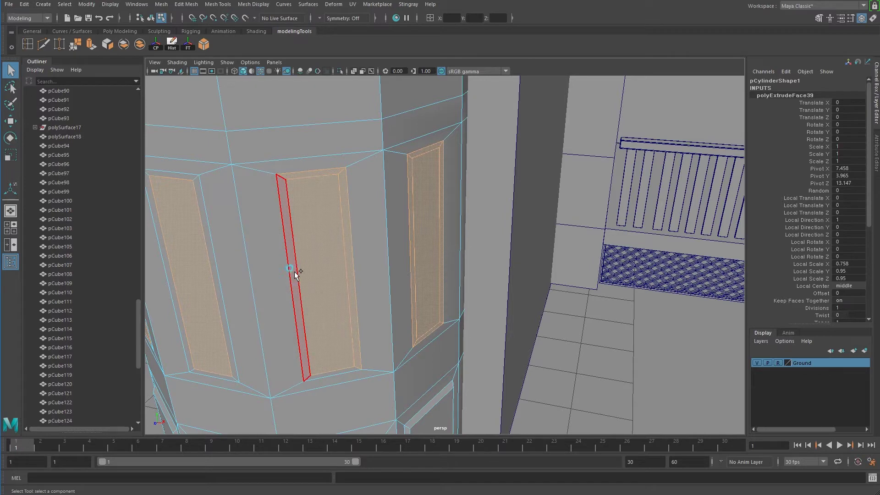
{"action": "left_click", "coordinate": [293, 270], "text": "shift"}
{"action": "left_click", "coordinate": [424, 224], "text": "ctrl"}
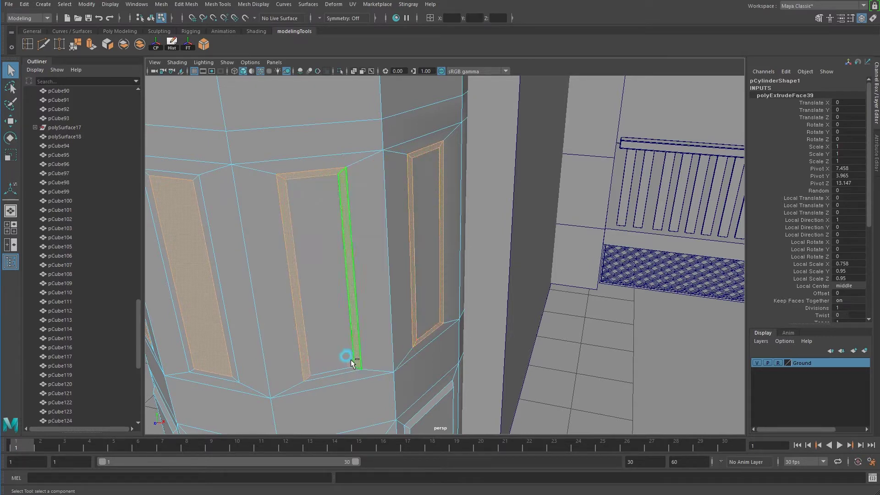
{"action": "left_click_drag", "start_coordinate": [340, 375], "coordinate": [351, 340], "text": "alt"}
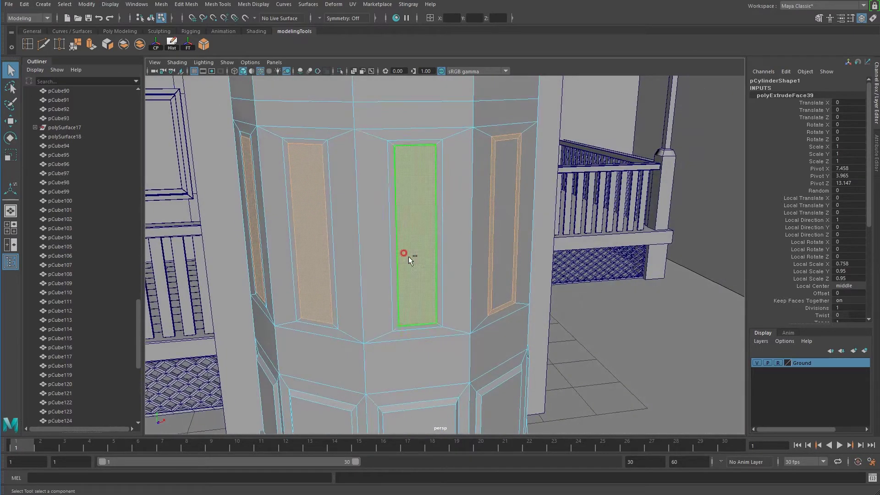
{"action": "left_click", "coordinate": [395, 300], "text": "shift"}
{"action": "left_click", "coordinate": [422, 327], "text": "shift"}
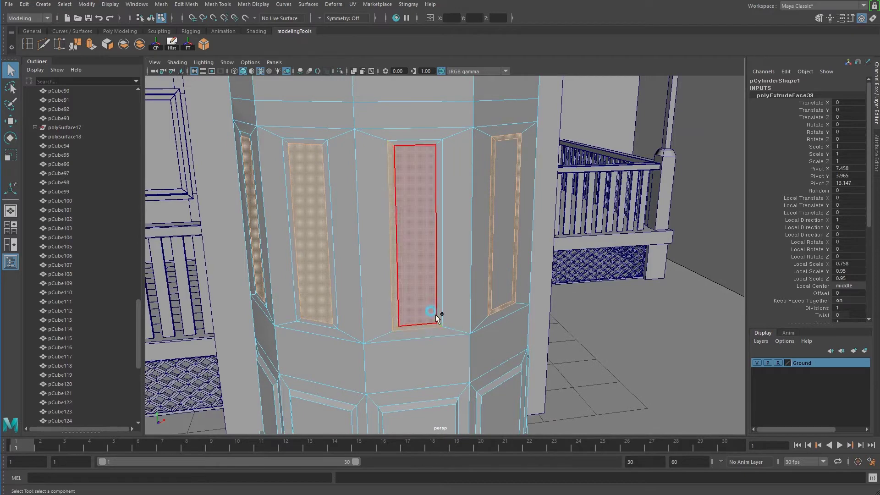
{"action": "left_click", "coordinate": [441, 301], "text": "shift"}
- Add the other panels' border strips and extrude them all slightly outward as frames
{"action": "mouse_move", "coordinate": [417, 140]}
{"action": "left_mouse_down", "text": "alt"}
{"action": "mouse_move", "coordinate": [363, 206]}
{"action": "mouse_move", "coordinate": [525, 331]}
{"action": "left_mouse_up", "text": "alt"}
{"action": "left_click", "coordinate": [511, 282], "text": "shift"}
{"action": "left_click", "coordinate": [489, 307], "text": "shift"}
{"action": "left_click", "coordinate": [542, 298], "text": "shift"}
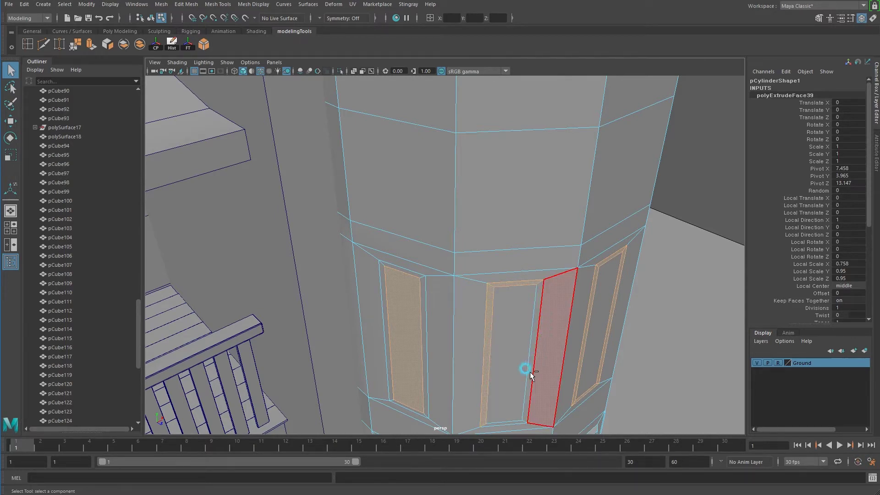
{"action": "left_click", "coordinate": [506, 419], "text": "shift"}
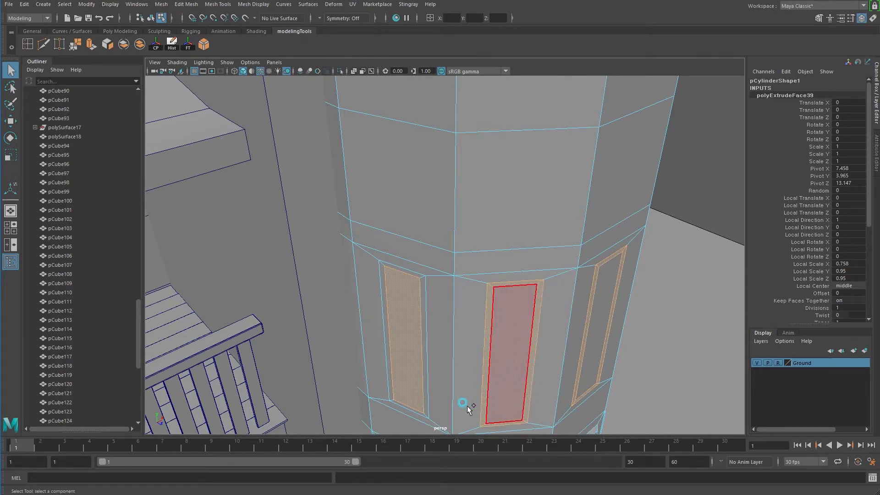
{"action": "left_click", "coordinate": [423, 360], "text": "shift"}
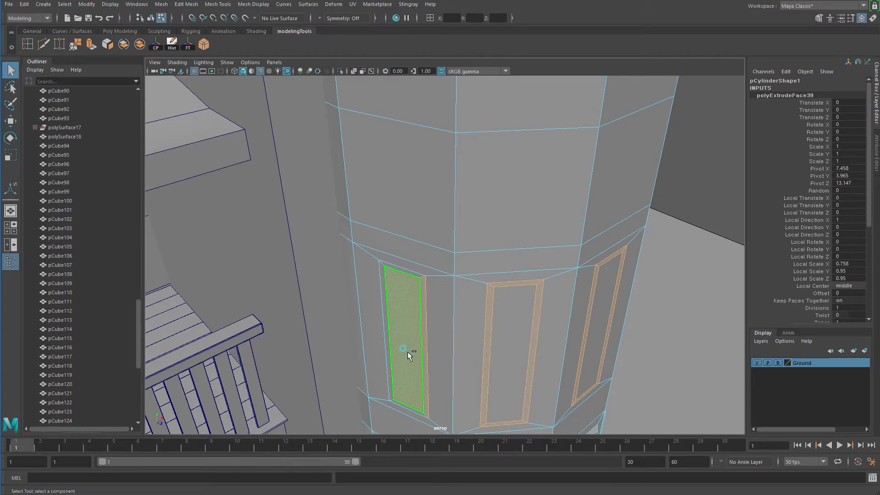
{"action": "left_click", "coordinate": [400, 269], "text": "shift"}
{"action": "left_click", "coordinate": [383, 300], "text": "shift"}
{"action": "left_click", "coordinate": [409, 409], "text": "shift"}
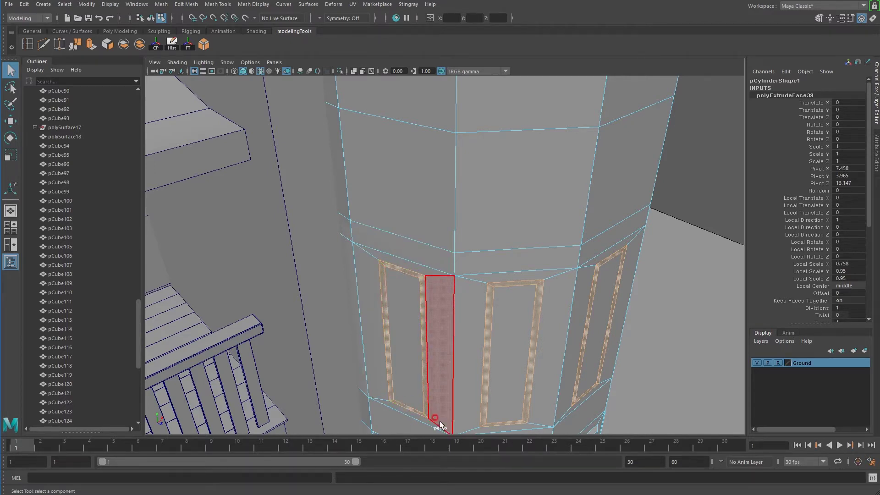
{"action": "key", "text": "ctrl+e"}
{"action": "mouse_move", "coordinate": [577, 403]}
{"action": "left_mouse_down", "text": "alt"}
{"action": "mouse_move", "coordinate": [538, 302]}
{"action": "mouse_move", "coordinate": [482, 320]}
{"action": "mouse_move", "coordinate": [414, 259]}
{"action": "mouse_move", "coordinate": [456, 304]}
{"action": "left_mouse_up", "text": "alt"}
- Select the whole column in object mode and view it with the house
{"action": "scroll", "coordinate": [397, 217], "scroll_direction": "up", "scroll_amount": 3}
{"action": "right_click_drag", "start_coordinate": [403, 201], "coordinate": [453, 191]}
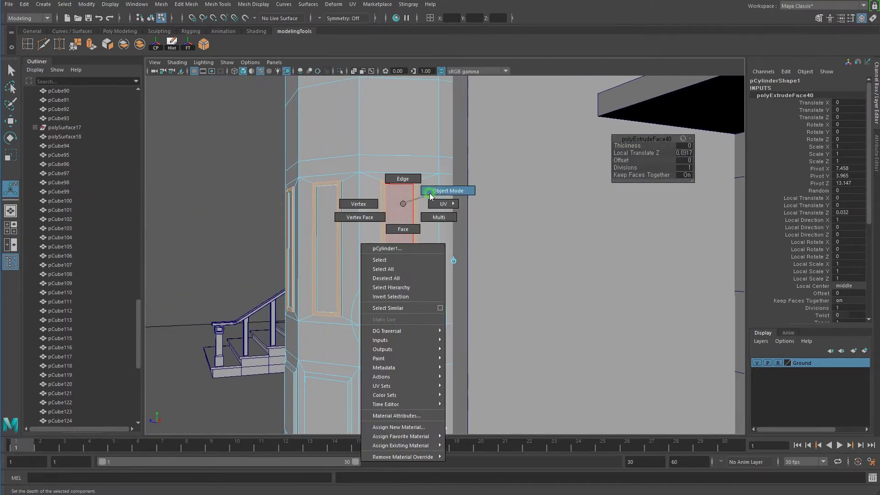
{"action": "left_click", "coordinate": [359, 227]}
{"action": "left_click_drag", "start_coordinate": [358, 227], "coordinate": [413, 274], "text": "alt"}
{"action": "mouse_move", "coordinate": [412, 275]}
{"action": "middle_mouse_down", "text": "alt"}
{"action": "mouse_move", "coordinate": [455, 329]}
{"action": "mouse_move", "coordinate": [425, 265]}
{"action": "middle_mouse_up", "text": "alt"}
{"action": "left_click_drag", "start_coordinate": [425, 265], "coordinate": [439, 263], "text": "alt"}
{"action": "right_click_drag", "start_coordinate": [426, 252], "coordinate": [426, 270]}
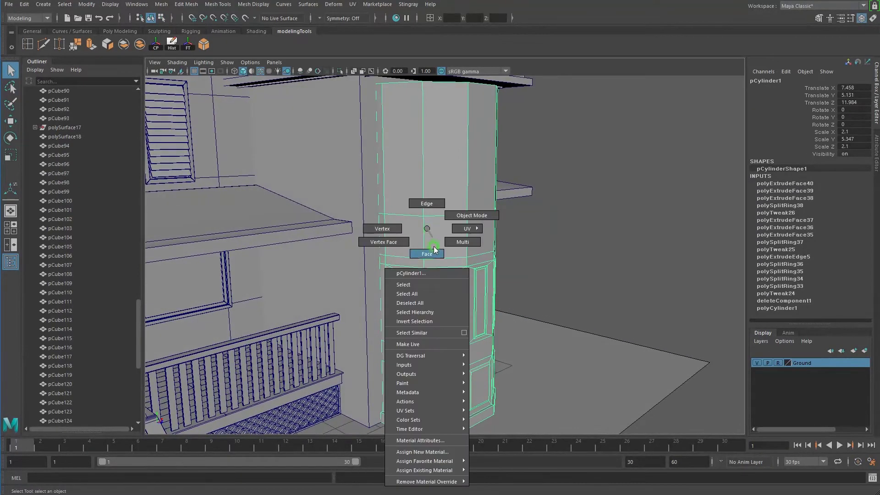
- Extrude the face band above the panels outward into a projecting collar
{"action": "left_click", "coordinate": [387, 241]}
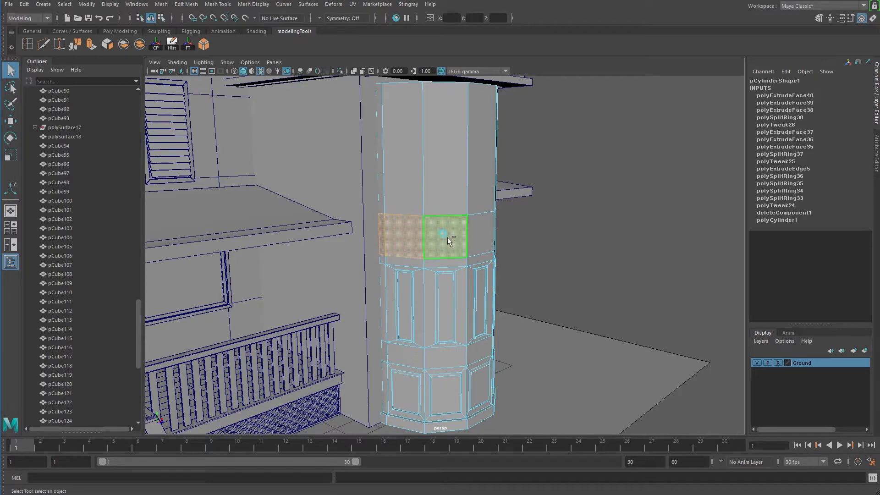
{"action": "mouse_move", "coordinate": [472, 234]}
{"action": "left_mouse_down", "text": "alt"}
{"action": "mouse_move", "coordinate": [439, 247]}
{"action": "mouse_move", "coordinate": [494, 247]}
{"action": "left_mouse_up", "text": "alt"}
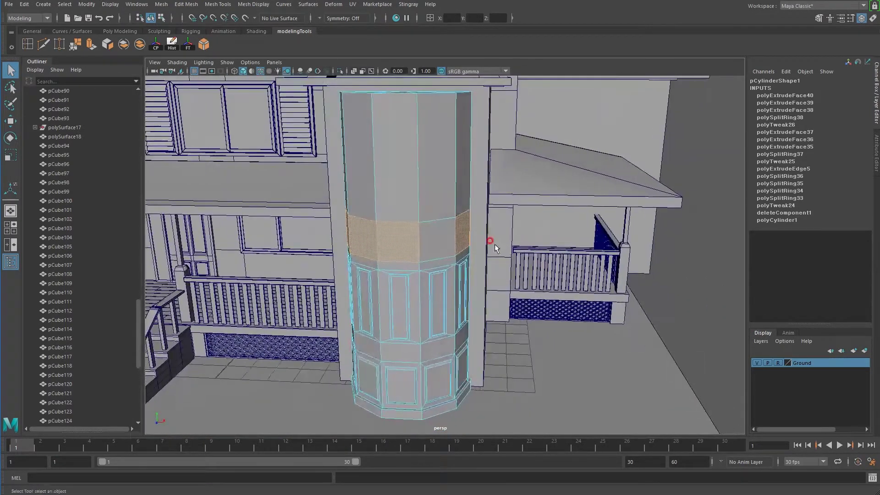
{"action": "mouse_move", "coordinate": [438, 239]}
{"action": "left_mouse_down", "text": "alt"}
{"action": "mouse_move", "coordinate": [448, 234]}
{"action": "mouse_move", "coordinate": [461, 260]}
{"action": "mouse_move", "coordinate": [427, 272]}
{"action": "mouse_move", "coordinate": [525, 286]}
{"action": "left_mouse_up", "text": "alt"}
{"action": "key", "text": "ctrl+e"}
{"action": "mouse_move", "coordinate": [517, 246]}
{"action": "left_mouse_down"}
{"action": "mouse_move", "coordinate": [544, 242]}
{"action": "mouse_move", "coordinate": [508, 233]}
{"action": "mouse_move", "coordinate": [442, 250]}
{"action": "left_mouse_up"}
- Lower an edge loop on the collar so its top slopes into the shaft
{"action": "right_click_drag", "start_coordinate": [442, 250], "coordinate": [447, 227]}
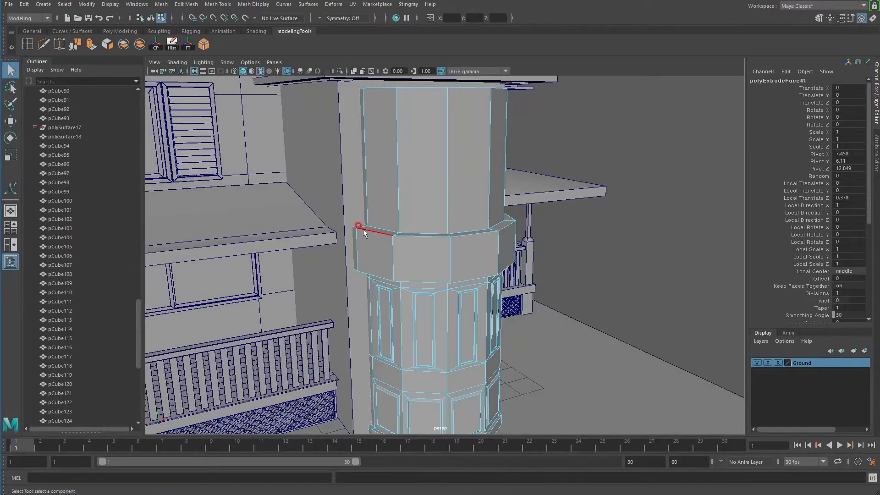
{"action": "left_click", "coordinate": [353, 225]}
{"action": "left_click_drag", "start_coordinate": [353, 225], "coordinate": [409, 254], "text": "alt"}
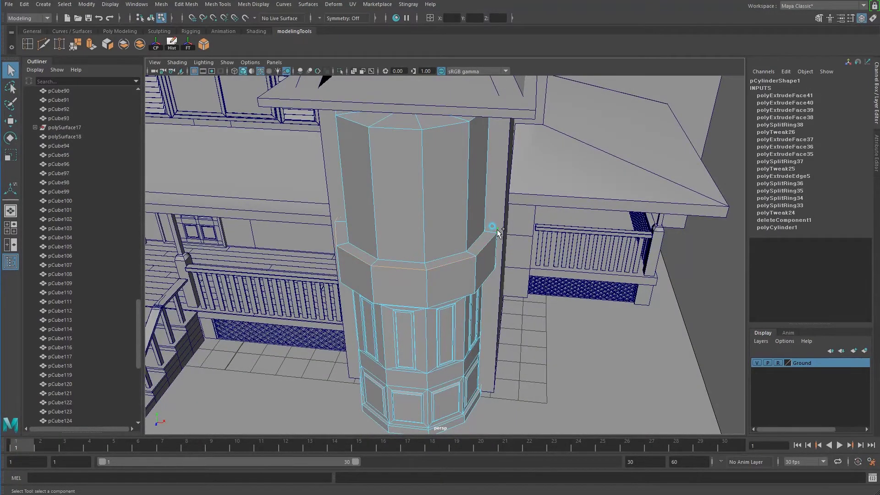
{"action": "left_click_drag", "start_coordinate": [513, 270], "coordinate": [472, 252], "text": "alt"}
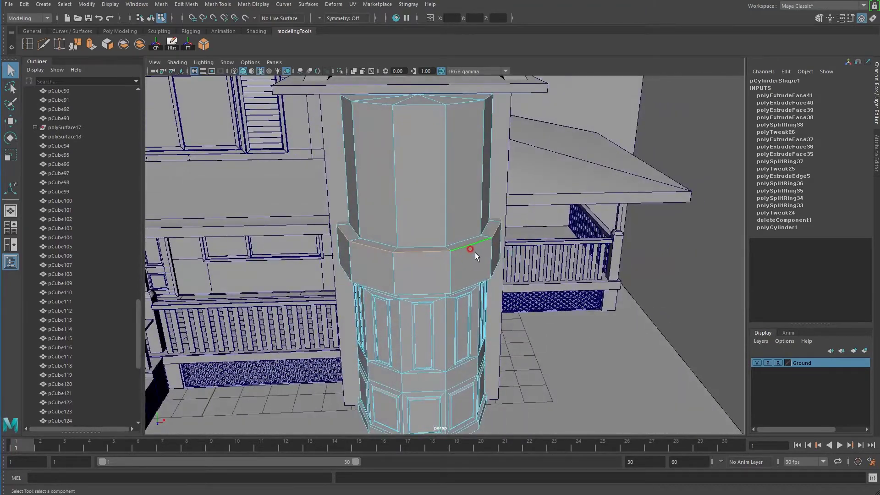
{"action": "key", "text": "w"}
{"action": "left_click_drag", "start_coordinate": [420, 190], "coordinate": [426, 217]}
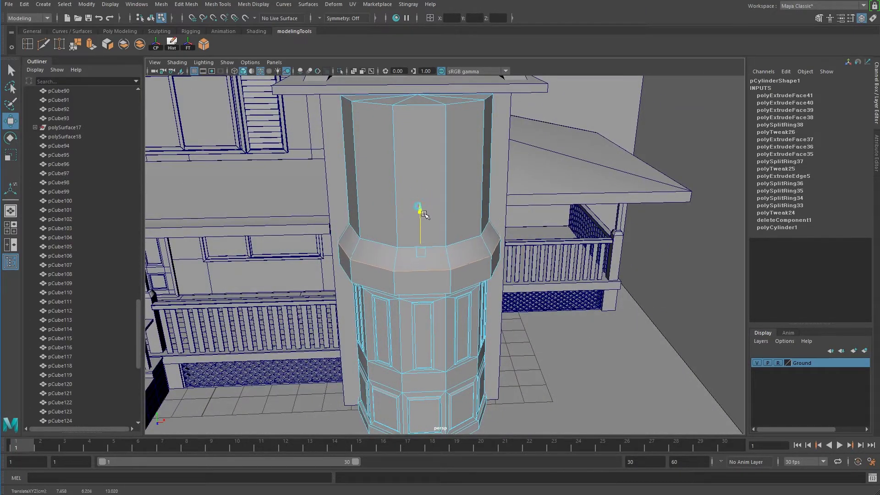
{"action": "mouse_move", "coordinate": [426, 217]}
{"action": "left_mouse_down", "text": "alt"}
{"action": "mouse_move", "coordinate": [447, 223]}
{"action": "mouse_move", "coordinate": [440, 216]}
{"action": "left_mouse_up", "text": "alt"}
{"action": "right_click_drag", "start_coordinate": [440, 217], "coordinate": [450, 216]}
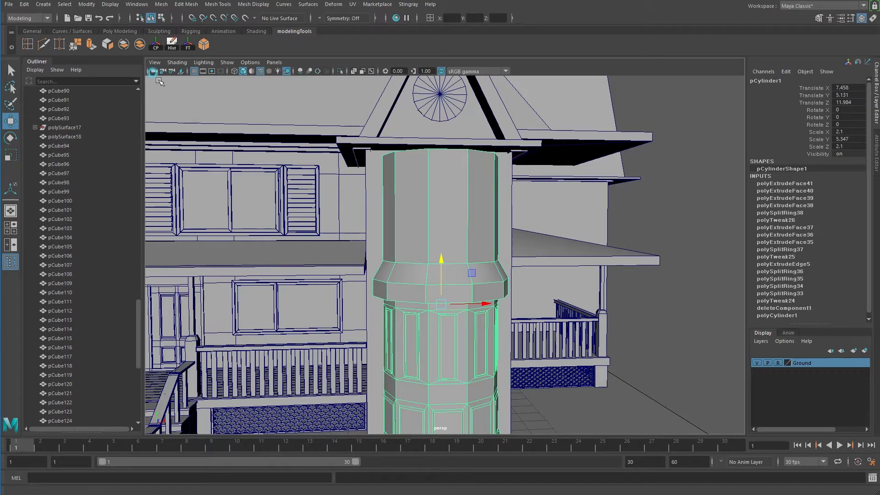
- Insert edge loops near the column top and just above the collar
{"action": "left_click", "coordinate": [28, 44]}
{"action": "left_click_drag", "start_coordinate": [449, 229], "coordinate": [459, 239], "text": "alt"}
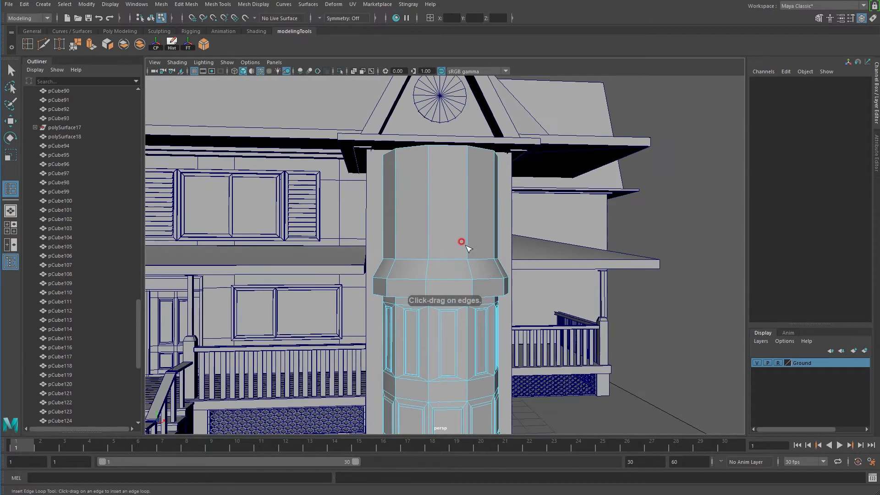
{"action": "left_click", "coordinate": [468, 246]}
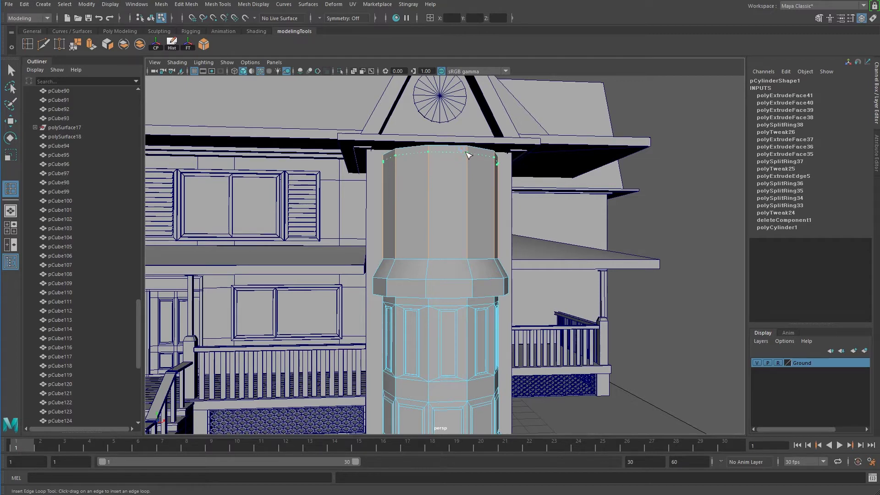
{"action": "left_click", "coordinate": [464, 151]}
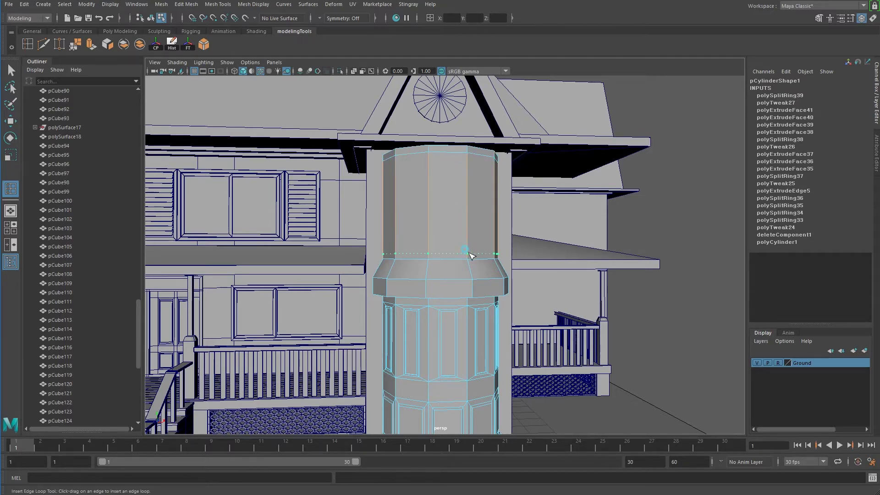
{"action": "left_click", "coordinate": [469, 253]}
- Select the upper section's faces and extrude them
{"action": "key", "text": "w"}
{"action": "right_click_drag", "start_coordinate": [448, 204], "coordinate": [445, 229]}
{"action": "mouse_move", "coordinate": [445, 229]}
{"action": "left_mouse_down", "text": "alt"}
{"action": "mouse_move", "coordinate": [477, 227]}
{"action": "mouse_move", "coordinate": [468, 257]}
{"action": "left_mouse_up", "text": "alt"}
{"action": "left_click", "coordinate": [429, 226]}
{"action": "left_click", "coordinate": [426, 229], "text": "shift"}
{"action": "left_click", "coordinate": [463, 229], "text": "shift"}
{"action": "left_click", "coordinate": [494, 211], "text": "shift"}
{"action": "mouse_move", "coordinate": [495, 212]}
{"action": "left_mouse_down", "text": "alt"}
{"action": "mouse_move", "coordinate": [570, 236]}
{"action": "mouse_move", "coordinate": [489, 198]}
{"action": "mouse_move", "coordinate": [458, 212]}
{"action": "left_mouse_up", "text": "alt"}
{"action": "key", "text": "ctrl+e"}
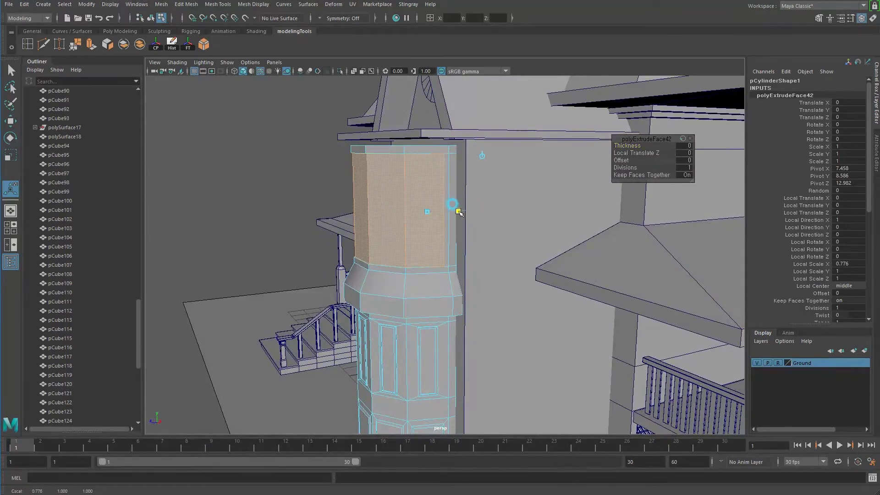
- With Keep Faces Together off, scale the extruded upper faces into narrower, shorter panels
{"action": "key", "text": "ctrl+z"}
{"action": "left_click", "coordinate": [686, 175]}
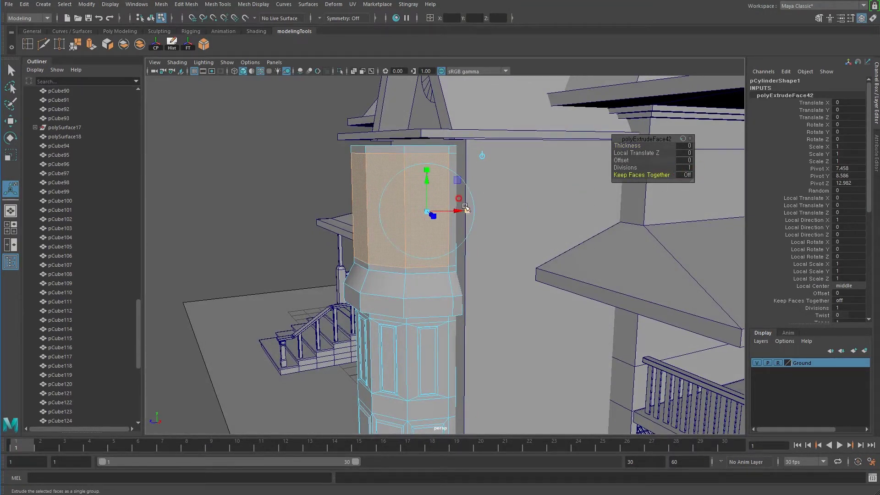
{"action": "left_click_drag", "start_coordinate": [467, 210], "coordinate": [455, 210]}
{"action": "mouse_move", "coordinate": [426, 169]}
{"action": "left_mouse_down"}
{"action": "mouse_move", "coordinate": [442, 194]}
{"action": "mouse_move", "coordinate": [441, 183]}
{"action": "mouse_move", "coordinate": [448, 230]}
{"action": "left_mouse_up"}
{"action": "scroll", "coordinate": [443, 195], "scroll_direction": "up", "scroll_amount": 3}
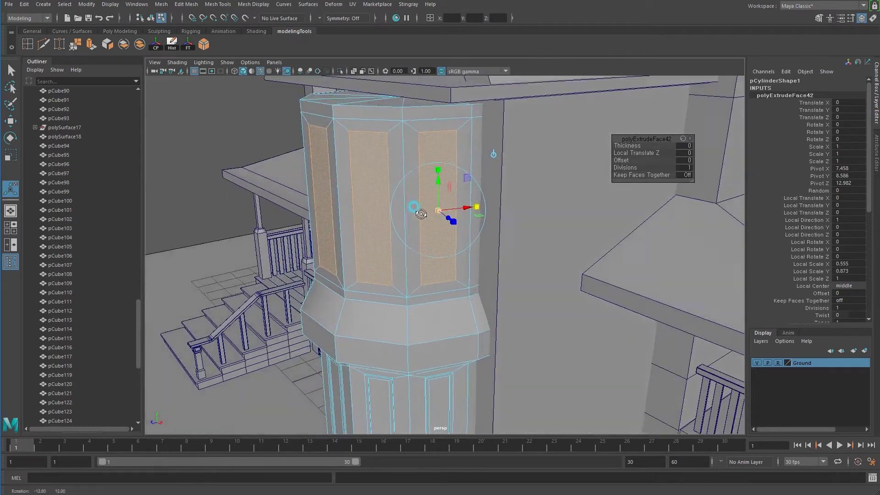
- Extrude the panels repeatedly to form frames and recess the inner faces about 0.08
{"action": "key", "text": "ctrl+e"}
{"action": "mouse_move", "coordinate": [466, 205]}
{"action": "left_mouse_down"}
{"action": "mouse_move", "coordinate": [513, 207]}
{"action": "mouse_move", "coordinate": [537, 192]}
{"action": "mouse_move", "coordinate": [473, 217]}
{"action": "left_mouse_up"}
{"action": "key", "text": "ctrl+e"}
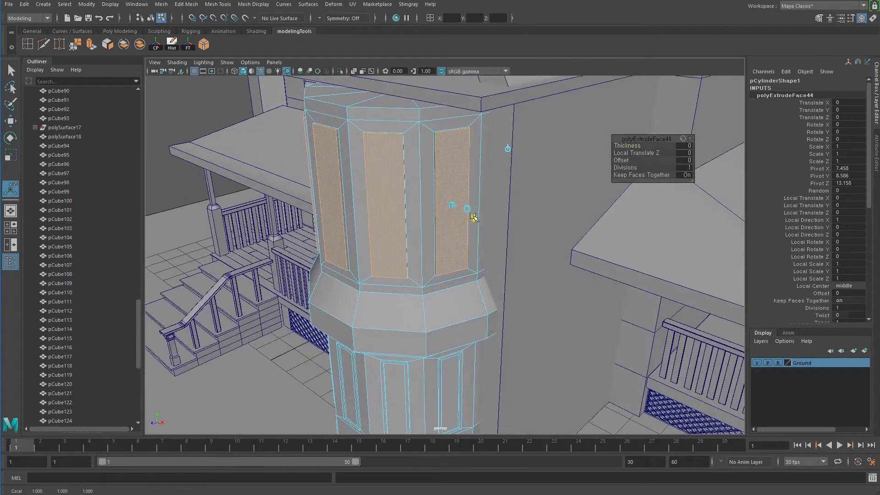
{"action": "left_click_drag", "start_coordinate": [474, 218], "coordinate": [465, 217]}
{"action": "scroll", "coordinate": [446, 184], "scroll_direction": "up", "scroll_amount": 3}
{"action": "mouse_move", "coordinate": [447, 183]}
{"action": "left_mouse_down", "text": "alt"}
{"action": "mouse_move", "coordinate": [451, 174]}
{"action": "mouse_move", "coordinate": [455, 181]}
{"action": "mouse_move", "coordinate": [412, 196]}
{"action": "mouse_move", "coordinate": [457, 203]}
{"action": "mouse_move", "coordinate": [503, 259]}
{"action": "mouse_move", "coordinate": [494, 258]}
{"action": "left_mouse_up", "text": "alt"}
{"action": "key", "text": "ctrl+e"}
{"action": "left_click_drag", "start_coordinate": [407, 238], "coordinate": [476, 242], "text": "alt"}
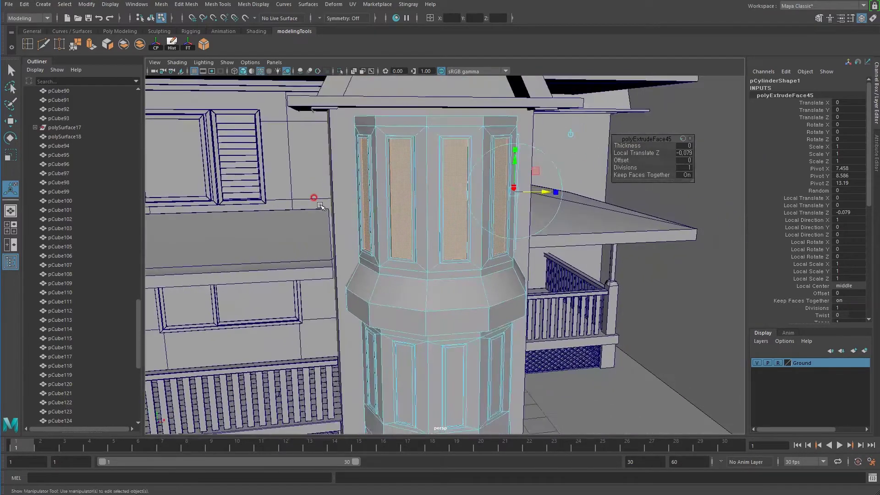
{"action": "key", "text": "F8"}
{"action": "left_click_drag", "start_coordinate": [532, 276], "coordinate": [542, 305], "text": "alt"}
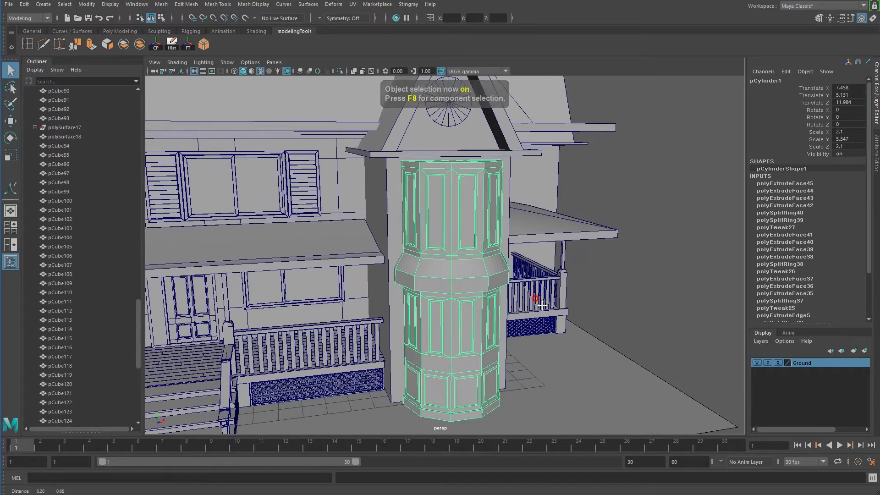
- Isolate only the tower's panel faces, then restore the full scene
{"action": "mouse_move", "coordinate": [542, 305]}
{"action": "left_mouse_down", "text": "alt"}
{"action": "mouse_move", "coordinate": [524, 142]}
{"action": "mouse_move", "coordinate": [434, 189]}
{"action": "left_mouse_up", "text": "alt"}
{"action": "right_click_drag", "start_coordinate": [414, 183], "coordinate": [414, 210]}
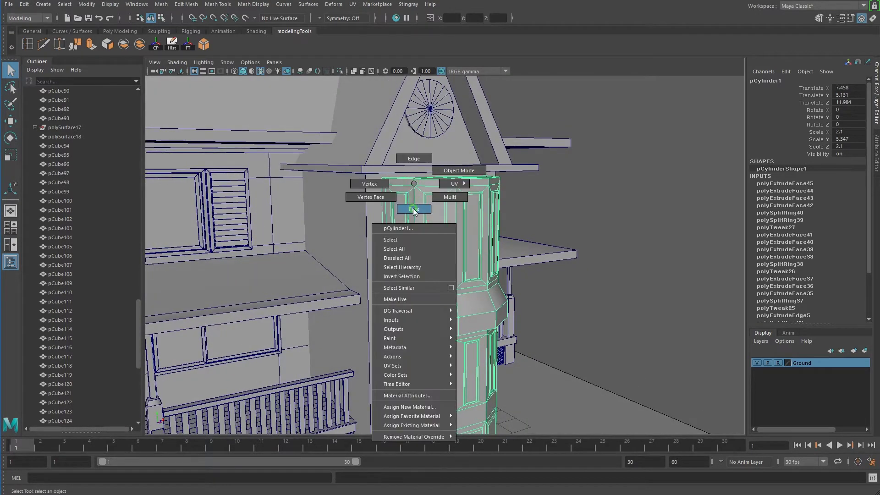
{"action": "left_click", "coordinate": [414, 209]}
{"action": "right_click_drag", "start_coordinate": [480, 216], "coordinate": [512, 199]}
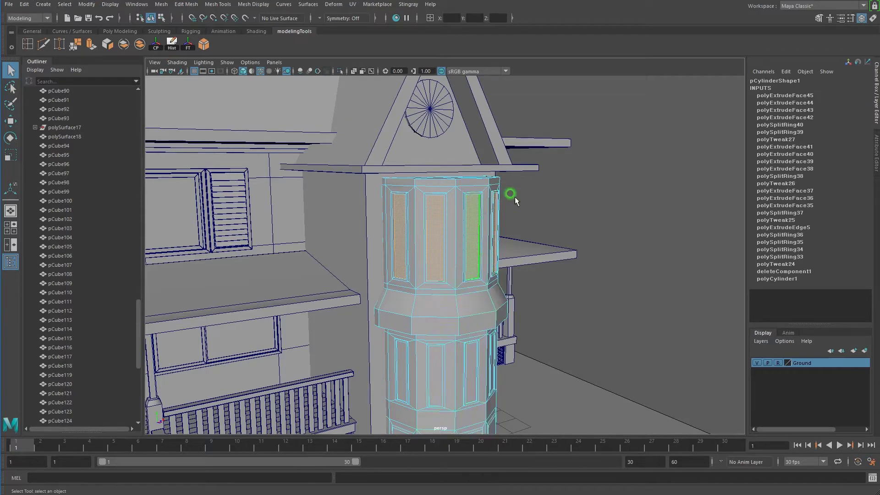
{"action": "key", "text": "F8"}
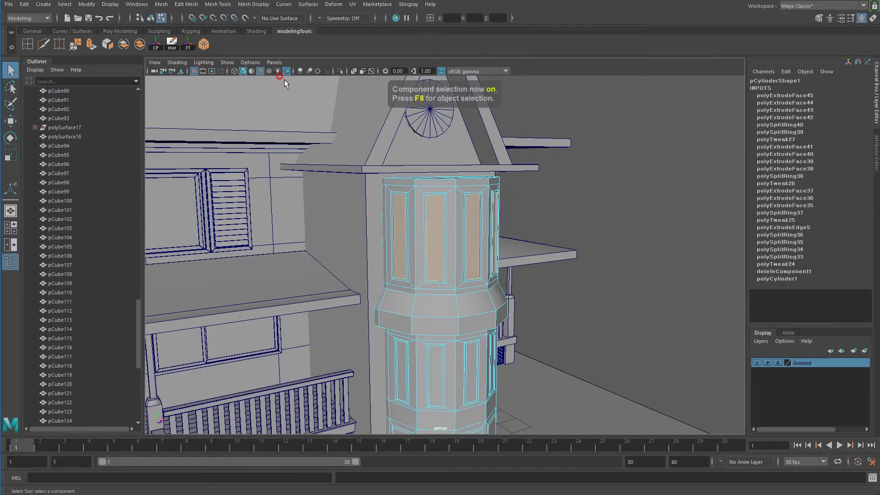
{"action": "left_click", "coordinate": [342, 70]}
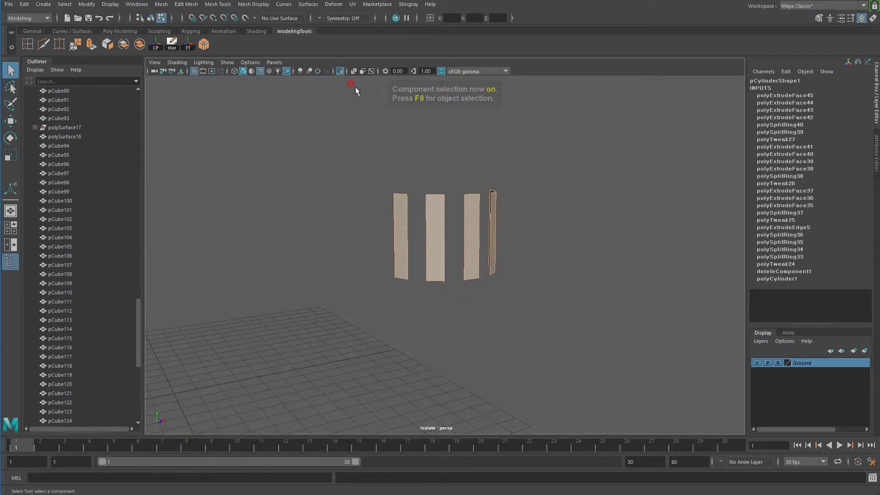
{"action": "left_click", "coordinate": [342, 70]}
- Select pCylinder1 as a whole object and isolate it in the viewport
{"action": "left_click", "coordinate": [506, 196]}
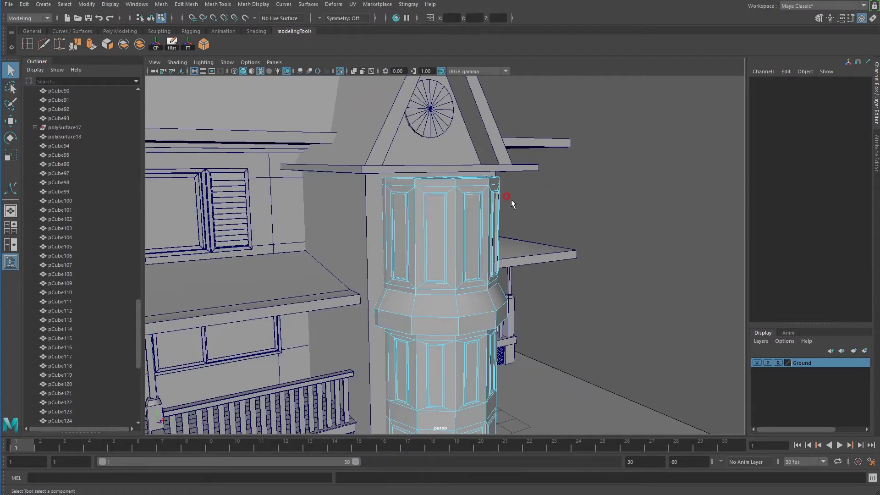
{"action": "key", "text": "F8"}
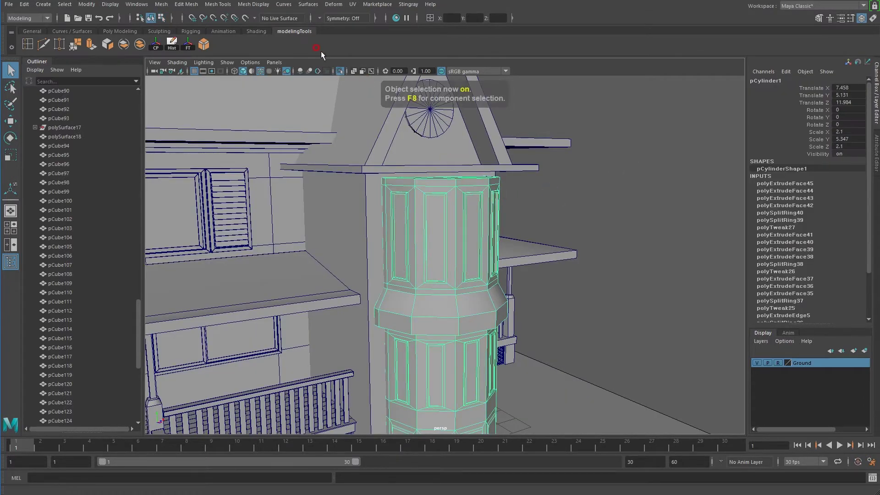
{"action": "left_click", "coordinate": [342, 70]}
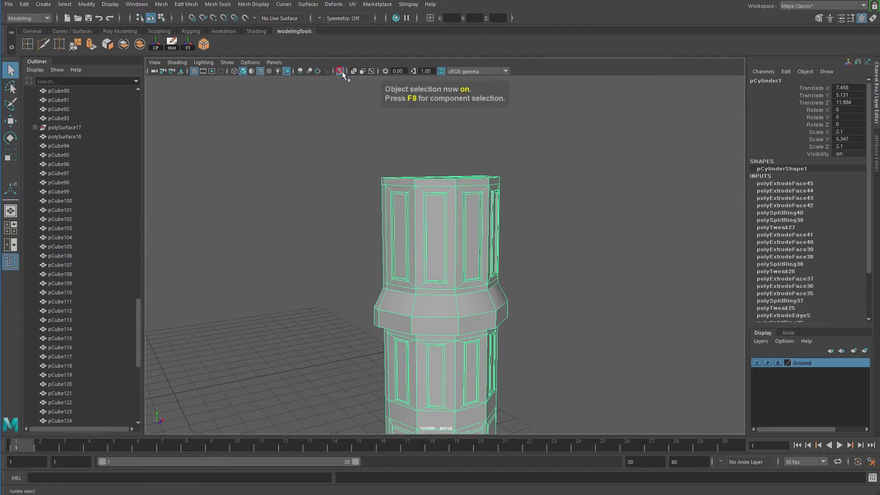
{"action": "left_click_drag", "start_coordinate": [563, 215], "coordinate": [457, 226], "text": "alt"}
{"action": "right_click_drag", "start_coordinate": [453, 194], "coordinate": [451, 172]}
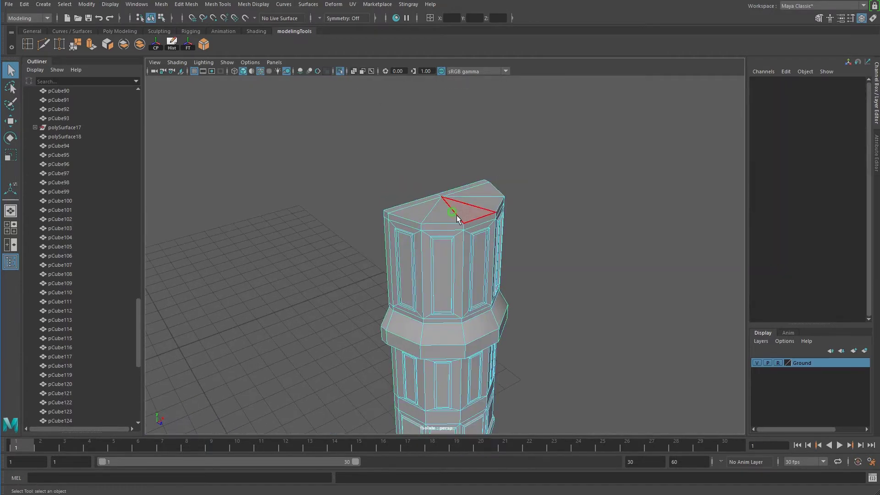
- Extrude the column's top face, scale it slightly outward and raise it a little
{"action": "left_click", "coordinate": [419, 210]}
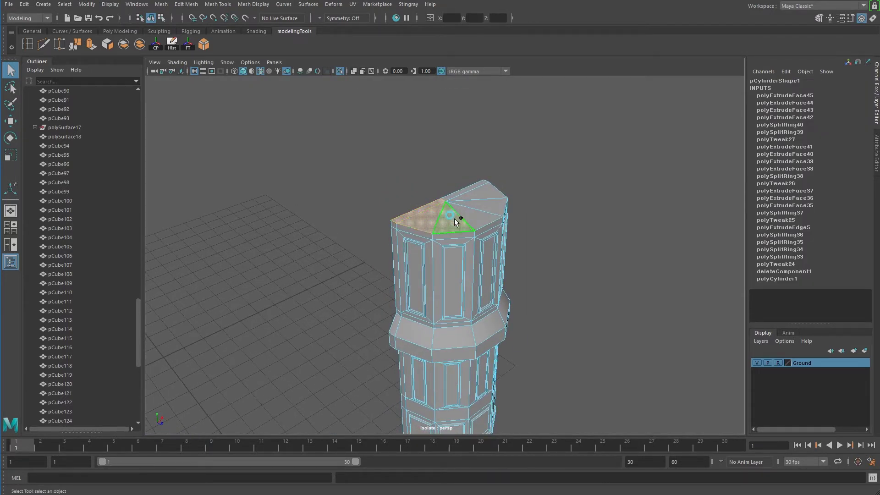
{"action": "right_click_drag", "start_coordinate": [466, 189], "coordinate": [484, 246], "text": "alt"}
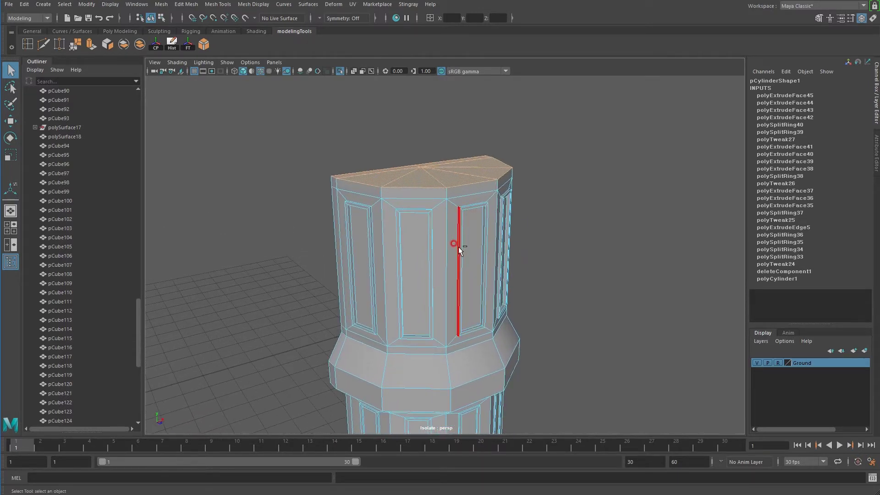
{"action": "key", "text": "ctrl+e"}
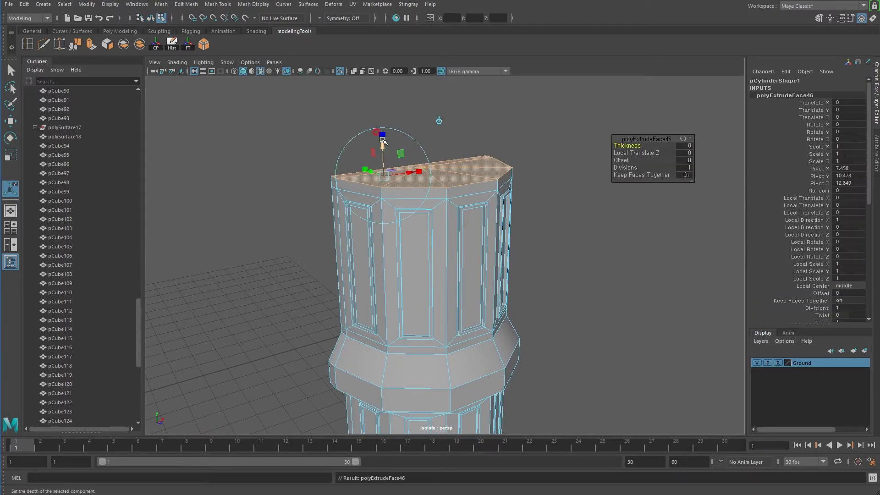
{"action": "key", "text": "ctrl+z"}
{"action": "left_click_drag", "start_coordinate": [385, 176], "coordinate": [388, 176]}
{"action": "key", "text": "ctrl+e"}
{"action": "left_click_drag", "start_coordinate": [383, 154], "coordinate": [382, 152]}
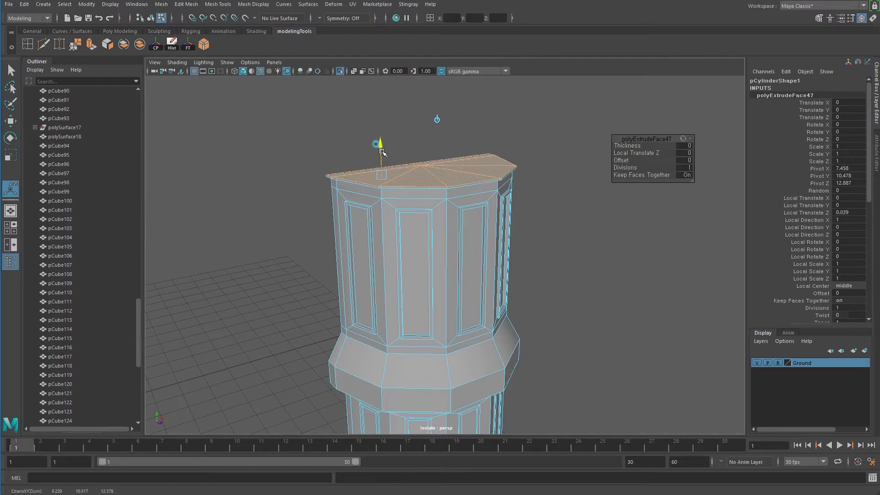
- Extrude the top face twice more, scaling it into an overhang and lifting it
{"action": "key", "text": "ctrl+e"}
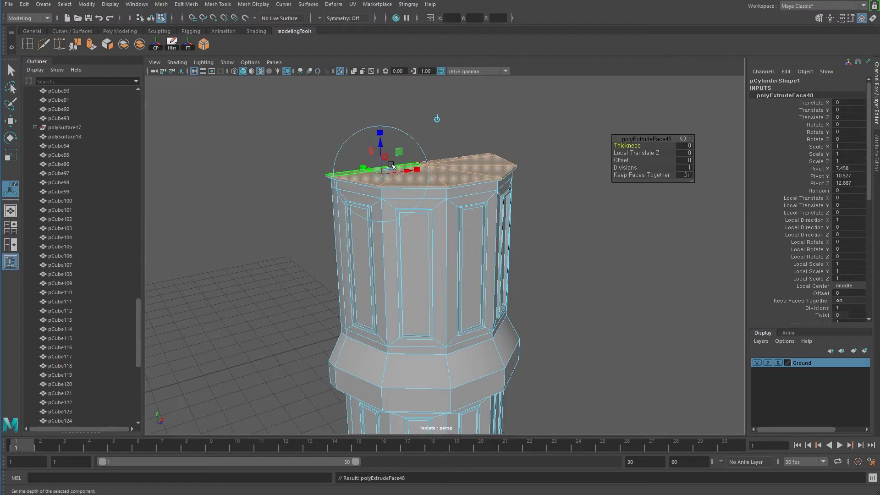
{"action": "left_click_drag", "start_coordinate": [418, 168], "coordinate": [422, 167]}
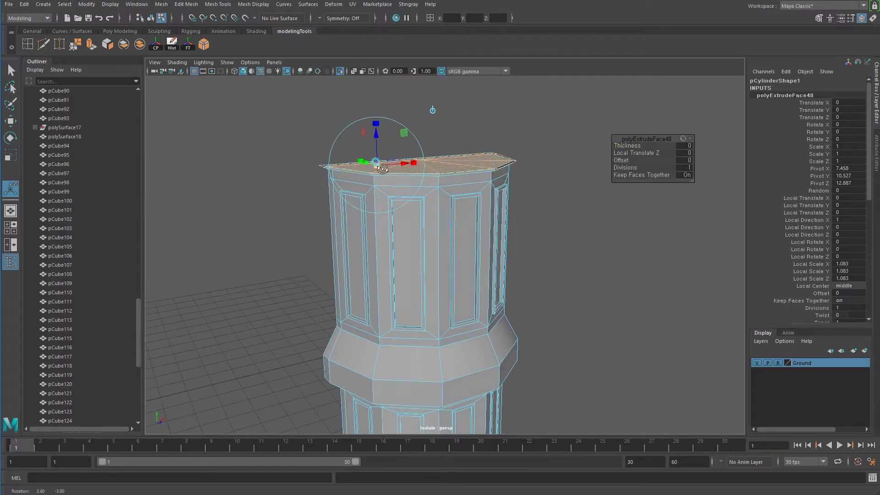
{"action": "scroll", "coordinate": [407, 177], "scroll_direction": "up", "scroll_amount": 3}
{"action": "middle_click_drag", "start_coordinate": [407, 176], "coordinate": [399, 187], "text": "alt"}
{"action": "key", "text": "ctrl+e"}
{"action": "left_click_drag", "start_coordinate": [346, 102], "coordinate": [347, 97]}
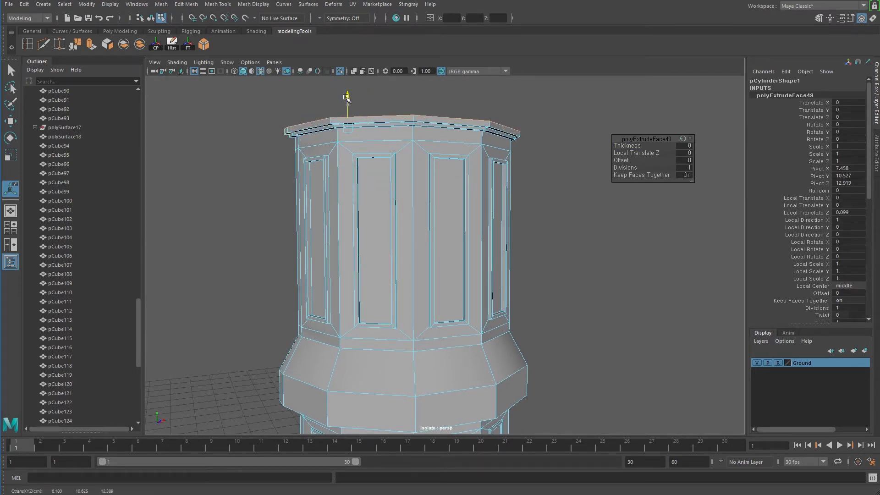
{"action": "middle_click_drag", "start_coordinate": [380, 126], "coordinate": [386, 137], "text": "alt"}
- Flare the top face further and raise a final extrusion to finish the cornice
{"action": "key", "text": "ctrl+e"}
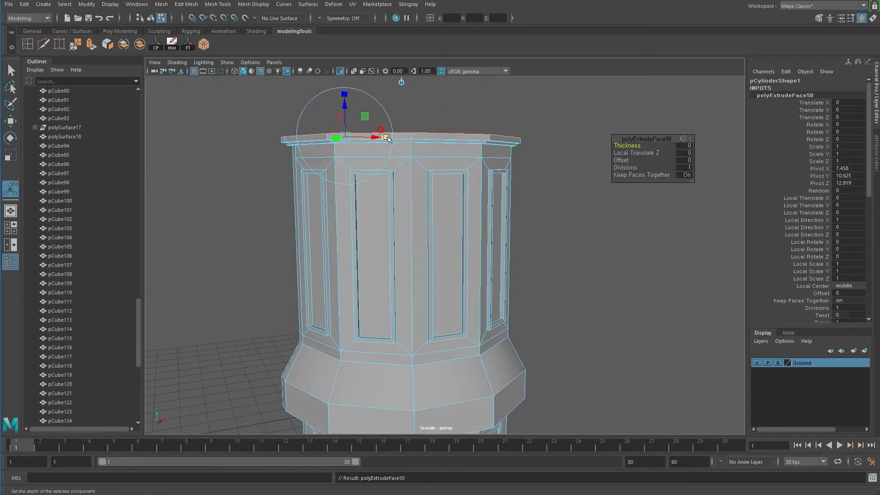
{"action": "left_click_drag", "start_coordinate": [386, 136], "coordinate": [364, 154]}
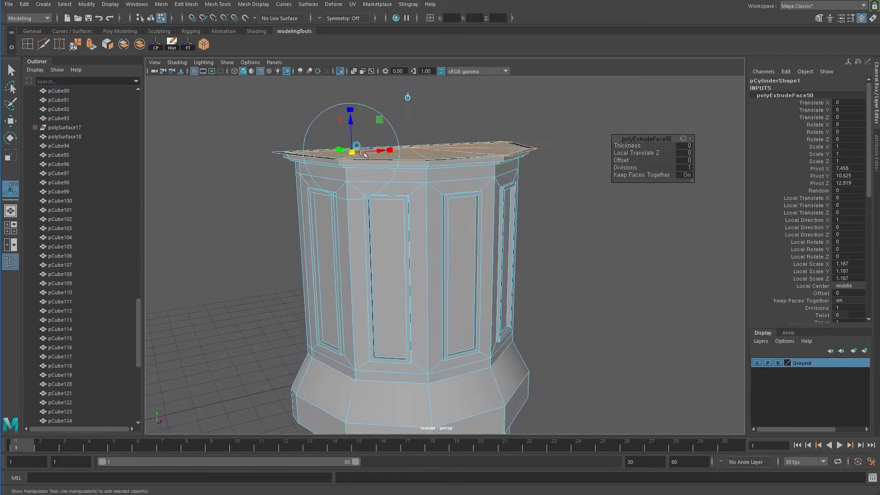
{"action": "key", "text": "ctrl+e"}
{"action": "left_click_drag", "start_coordinate": [347, 125], "coordinate": [345, 117]}
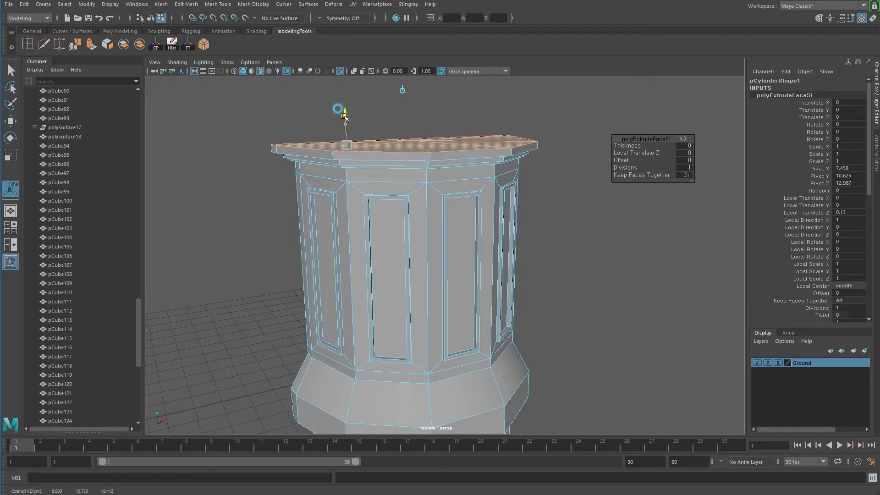
{"action": "scroll", "coordinate": [344, 117], "scroll_direction": "down", "scroll_amount": 3}
{"action": "key", "text": "F8"}
{"action": "key", "text": "q"}
- Inspect the finished cornice from above and select a trim face beneath it
{"action": "scroll", "coordinate": [427, 235], "scroll_direction": "down", "scroll_amount": 3}
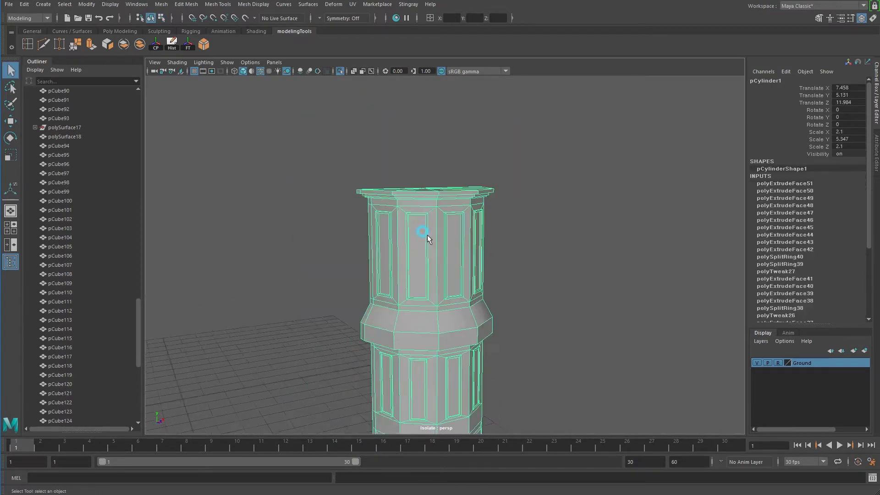
{"action": "left_click_drag", "start_coordinate": [427, 234], "coordinate": [564, 269], "text": "alt"}
{"action": "right_click_drag", "start_coordinate": [564, 269], "coordinate": [532, 340], "text": "alt"}
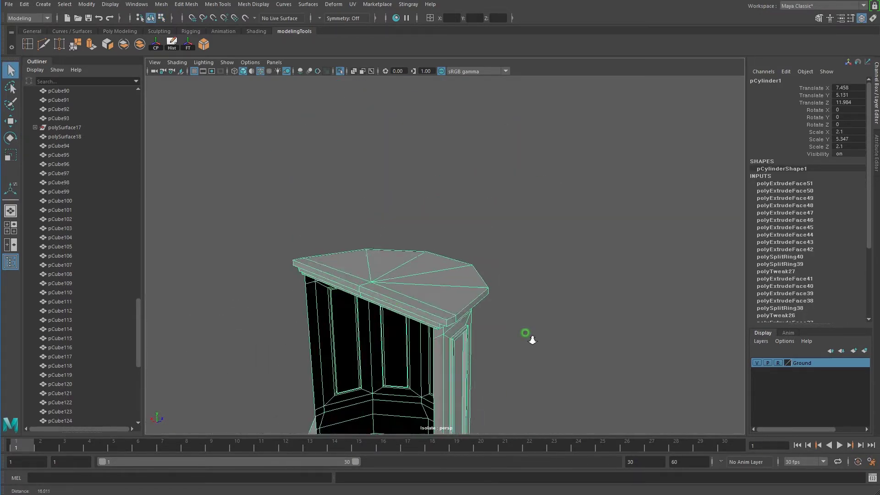
{"action": "left_click_drag", "start_coordinate": [532, 340], "coordinate": [460, 338], "text": "alt"}
{"action": "right_click_drag", "start_coordinate": [428, 295], "coordinate": [430, 316]}
{"action": "left_click", "coordinate": [433, 284]}
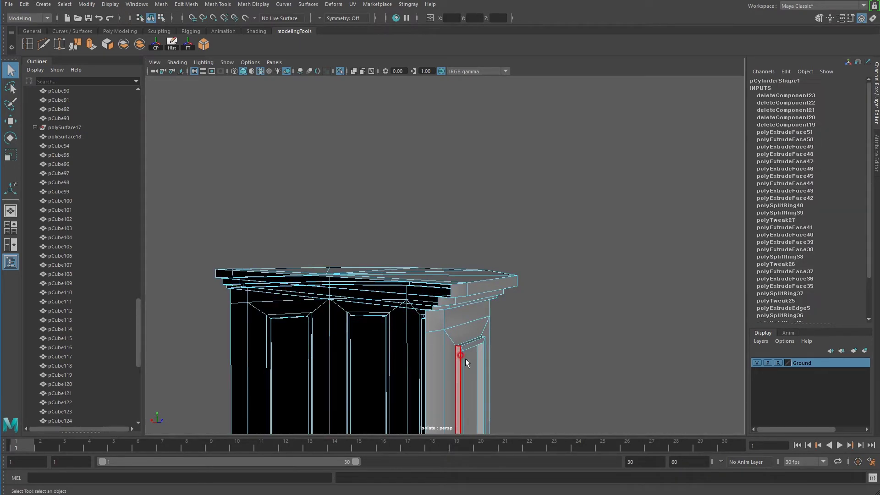
- Get an angled close-up of the column's top corner with the selection cleared
{"action": "left_click_drag", "start_coordinate": [466, 358], "coordinate": [507, 274], "text": "alt"}
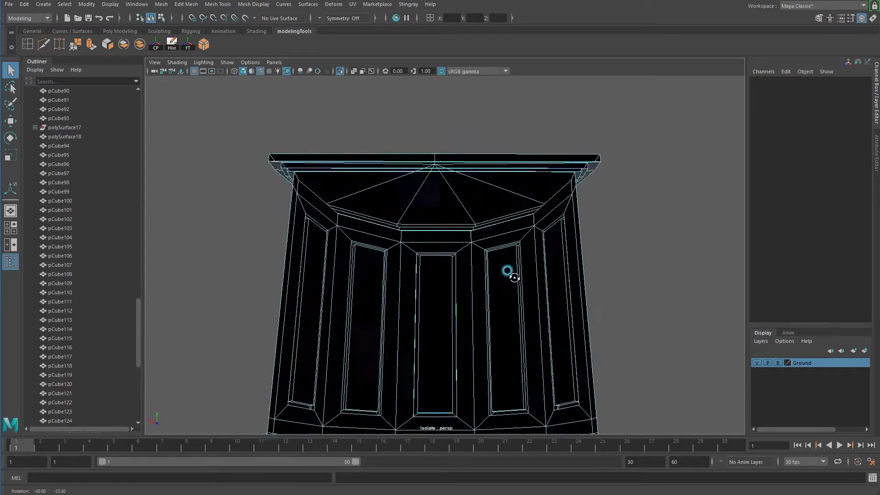
{"action": "left_click_drag", "start_coordinate": [507, 275], "coordinate": [488, 296], "text": "alt"}
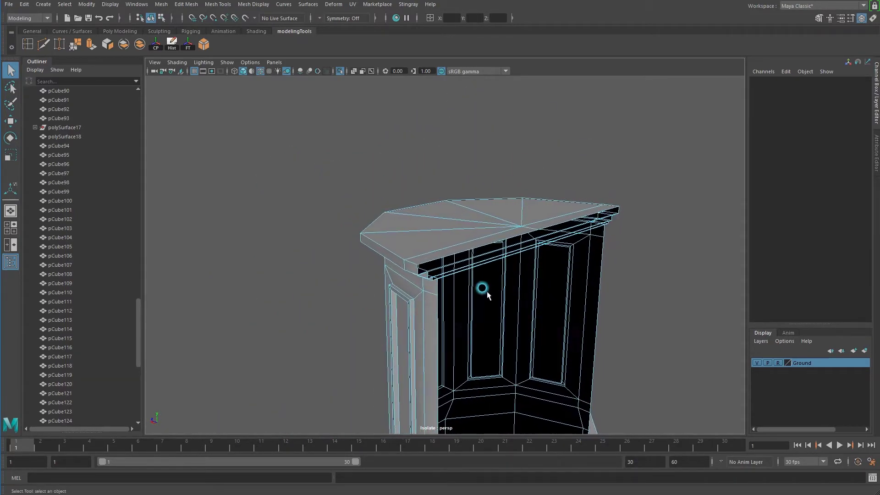
{"action": "scroll", "coordinate": [636, 355], "scroll_direction": "up", "scroll_amount": 3}
{"action": "scroll", "coordinate": [491, 373], "scroll_direction": "up", "scroll_amount": 3}
{"action": "scroll", "coordinate": [266, 256], "scroll_direction": "up", "scroll_amount": 1}
{"action": "scroll", "coordinate": [266, 255], "scroll_direction": "down", "scroll_amount": 2}
{"action": "scroll", "coordinate": [304, 291], "scroll_direction": "up", "scroll_amount": 2}
{"action": "mouse_move", "coordinate": [298, 301]}
{"action": "left_mouse_down", "text": "alt"}
{"action": "mouse_move", "coordinate": [359, 211]}
{"action": "mouse_move", "coordinate": [298, 278]}
{"action": "left_mouse_up", "text": "alt"}
{"action": "left_click", "coordinate": [280, 282]}
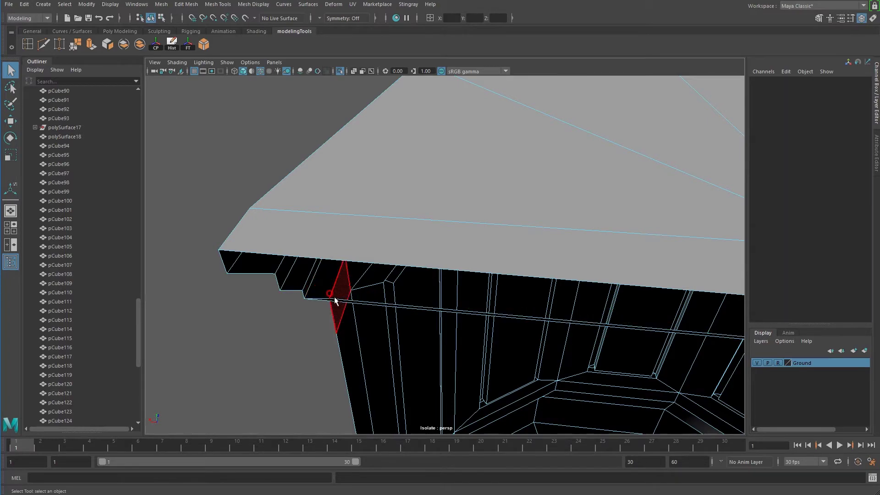
- Box-select faces along the cornice edge, then clear the selection
{"action": "mouse_move", "coordinate": [330, 299]}
{"action": "left_mouse_down", "text": "alt"}
{"action": "mouse_move", "coordinate": [400, 333]}
{"action": "mouse_move", "coordinate": [552, 366]}
{"action": "mouse_move", "coordinate": [616, 285]}
{"action": "mouse_move", "coordinate": [417, 232]}
{"action": "mouse_move", "coordinate": [524, 212]}
{"action": "mouse_move", "coordinate": [344, 412]}
{"action": "mouse_move", "coordinate": [509, 269]}
{"action": "mouse_move", "coordinate": [463, 277]}
{"action": "left_mouse_up", "text": "alt"}
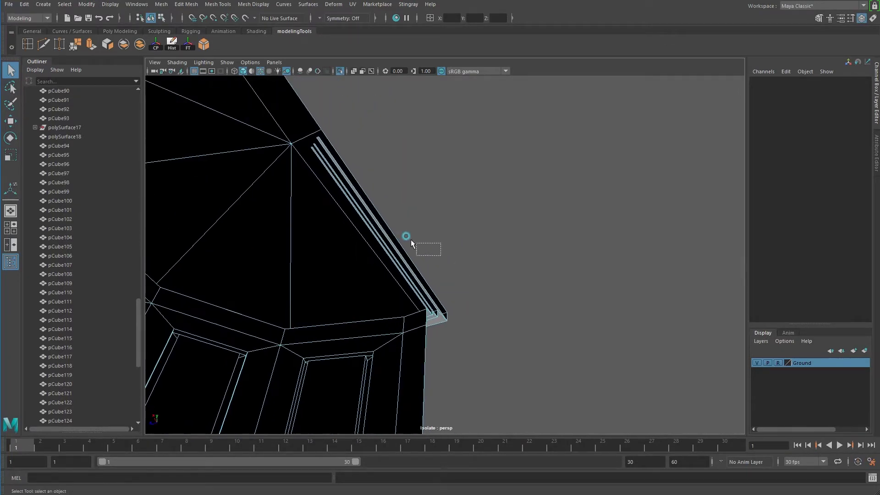
{"action": "left_click_drag", "start_coordinate": [377, 220], "coordinate": [436, 268]}
{"action": "left_click_drag", "start_coordinate": [312, 103], "coordinate": [297, 132]}
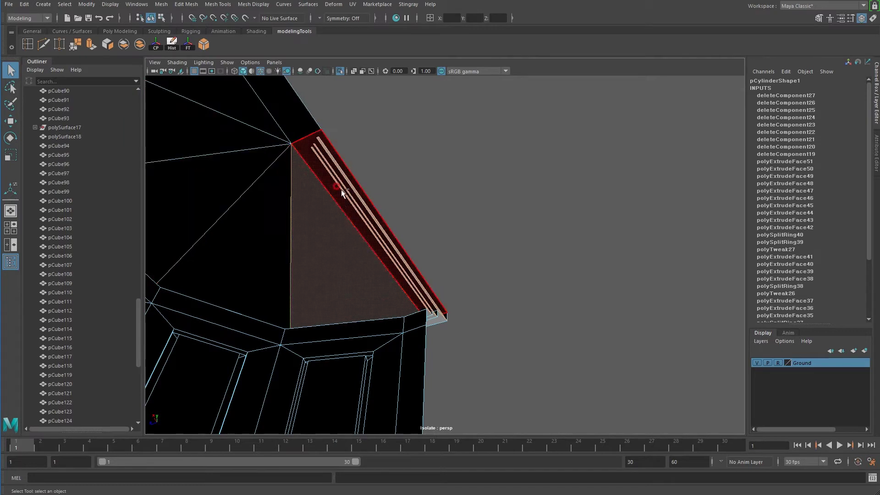
{"action": "left_click", "coordinate": [316, 298], "text": "ctrl"}
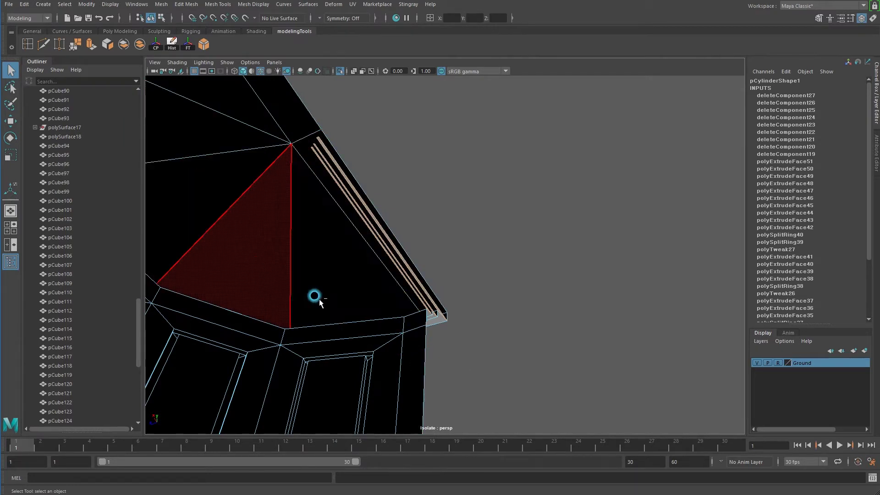
{"action": "left_click", "coordinate": [527, 252]}
- Look under the column's base and select its bottom faces
{"action": "scroll", "coordinate": [521, 260], "scroll_direction": "down", "scroll_amount": 5}
{"action": "right_click_drag", "start_coordinate": [520, 260], "coordinate": [454, 365], "text": "alt"}
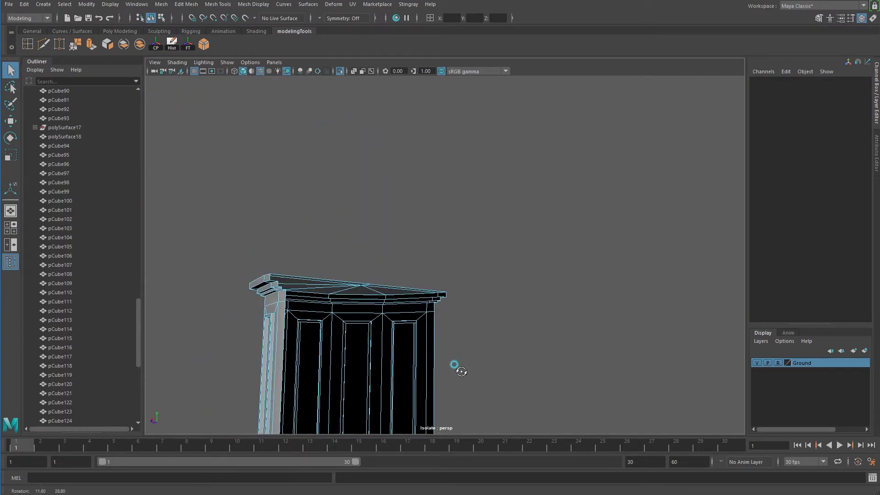
{"action": "left_click_drag", "start_coordinate": [453, 365], "coordinate": [395, 151], "text": "alt"}
{"action": "middle_click_drag", "start_coordinate": [395, 152], "coordinate": [452, 202], "text": "alt"}
{"action": "left_click_drag", "start_coordinate": [453, 202], "coordinate": [389, 278], "text": "alt"}
{"action": "right_click_drag", "start_coordinate": [389, 278], "coordinate": [706, 426], "text": "alt"}
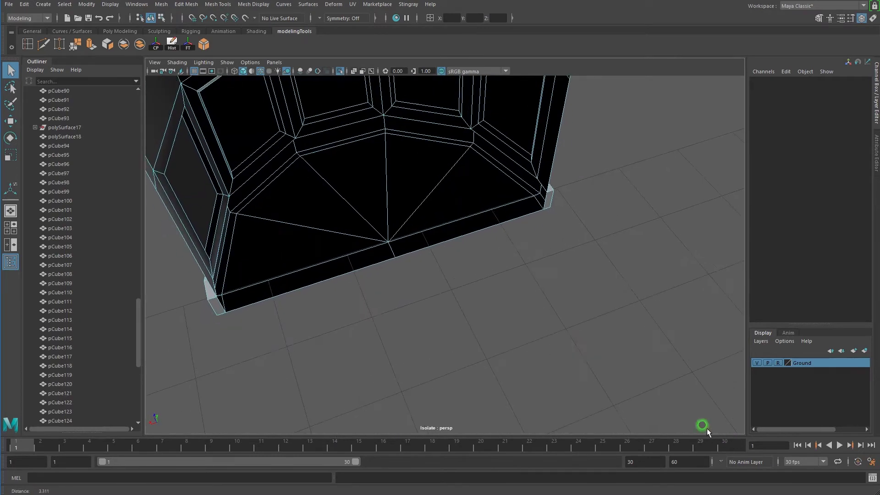
{"action": "left_click_drag", "start_coordinate": [706, 426], "coordinate": [562, 313], "text": "alt"}
{"action": "left_click", "coordinate": [518, 331]}
- Select the bottom floor triangle, a base side face and the bottom strip face
{"action": "left_click_drag", "start_coordinate": [462, 373], "coordinate": [471, 301], "text": "alt"}
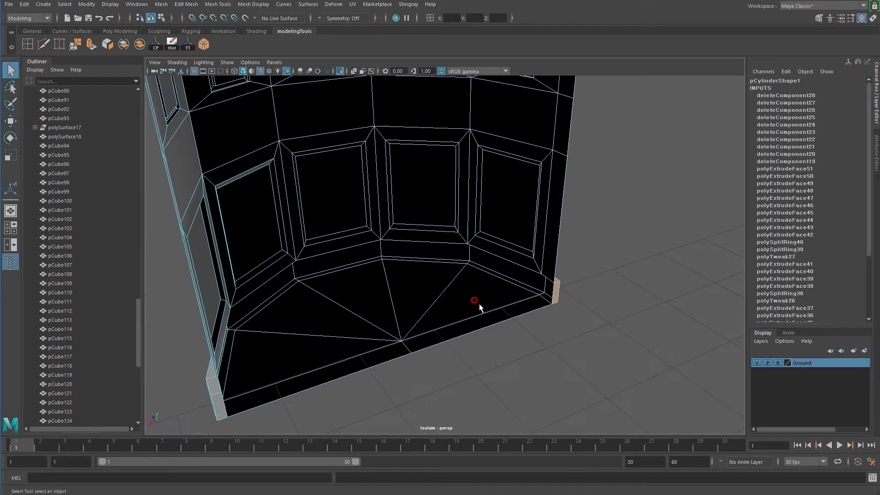
{"action": "left_click", "coordinate": [611, 399]}
{"action": "left_click", "coordinate": [230, 396]}
{"action": "left_click", "coordinate": [322, 368]}
{"action": "left_click", "coordinate": [362, 263]}
{"action": "mouse_move", "coordinate": [321, 368]}
{"action": "left_mouse_down", "text": "alt"}
{"action": "mouse_move", "coordinate": [362, 263]}
{"action": "mouse_move", "coordinate": [462, 239]}
{"action": "mouse_move", "coordinate": [335, 254]}
{"action": "mouse_move", "coordinate": [442, 171]}
{"action": "mouse_move", "coordinate": [424, 182]}
{"action": "mouse_move", "coordinate": [446, 244]}
{"action": "mouse_move", "coordinate": [433, 188]}
{"action": "mouse_move", "coordinate": [439, 210]}
{"action": "left_mouse_up", "text": "alt"}
{"action": "right_click_drag", "start_coordinate": [433, 196], "coordinate": [436, 168]}
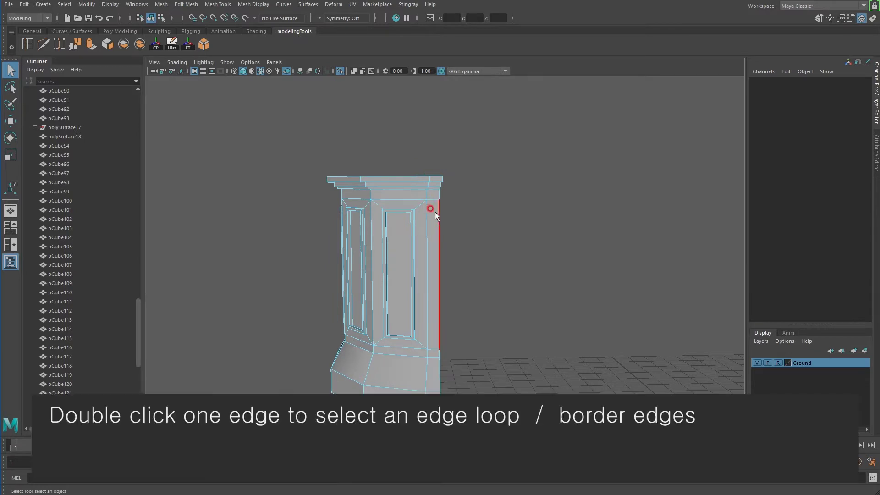
- Delete the tower's left and right side faces along its right edge loop
{"action": "double_click", "coordinate": [436, 212]}
{"action": "mouse_move", "coordinate": [436, 206]}
{"action": "left_mouse_down", "text": "alt"}
{"action": "mouse_move", "coordinate": [448, 290]}
{"action": "mouse_move", "coordinate": [440, 295]}
{"action": "mouse_move", "coordinate": [481, 308]}
{"action": "mouse_move", "coordinate": [412, 314]}
{"action": "left_mouse_up", "text": "alt"}
{"action": "right_click_drag", "start_coordinate": [527, 320], "coordinate": [534, 331]}
{"action": "left_click", "coordinate": [533, 330]}
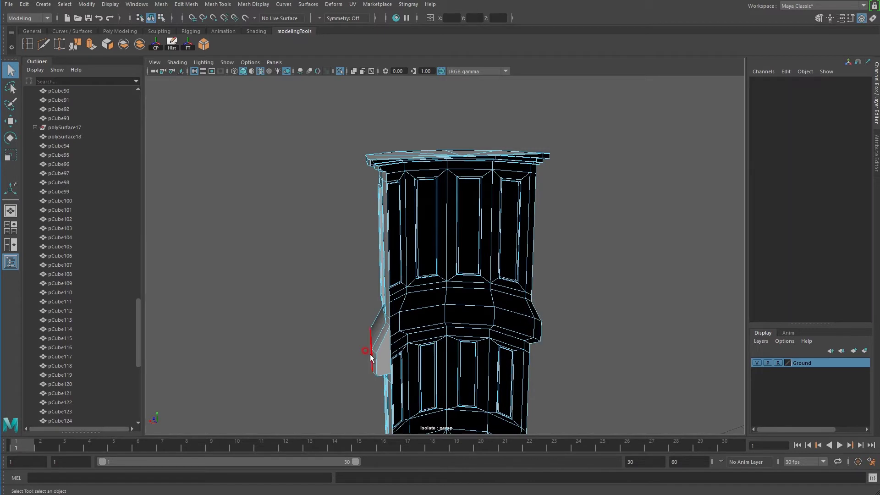
{"action": "left_click", "coordinate": [385, 359]}
{"action": "key", "text": "Delete"}
- Scale the tower's front panel faces flat along one axis
{"action": "right_click_drag", "start_coordinate": [388, 305], "coordinate": [392, 242]}
{"action": "left_click", "coordinate": [386, 177]}
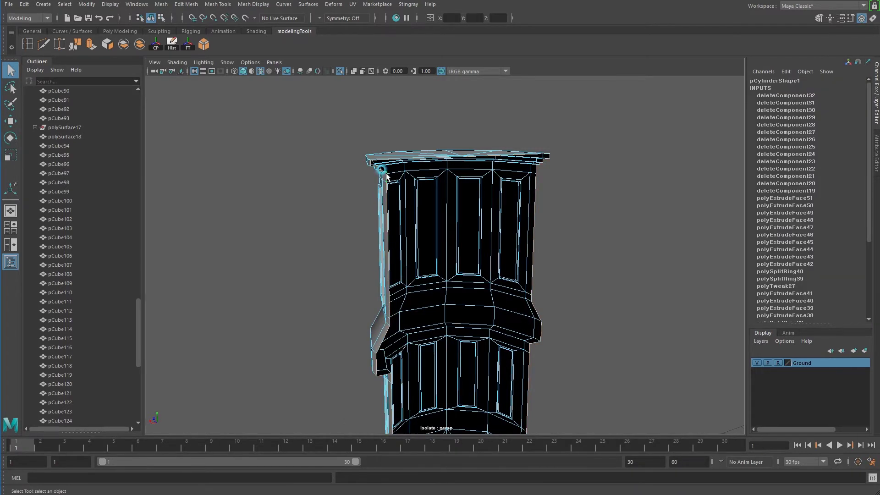
{"action": "left_click_drag", "start_coordinate": [386, 176], "coordinate": [409, 269], "text": "alt"}
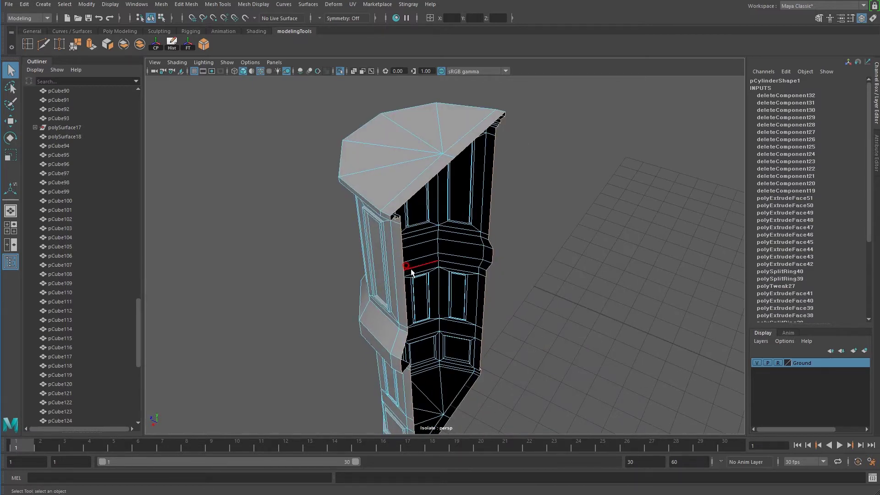
{"action": "left_click", "coordinate": [442, 305]}
{"action": "key", "text": "r"}
{"action": "left_click_drag", "start_coordinate": [427, 302], "coordinate": [419, 300]}
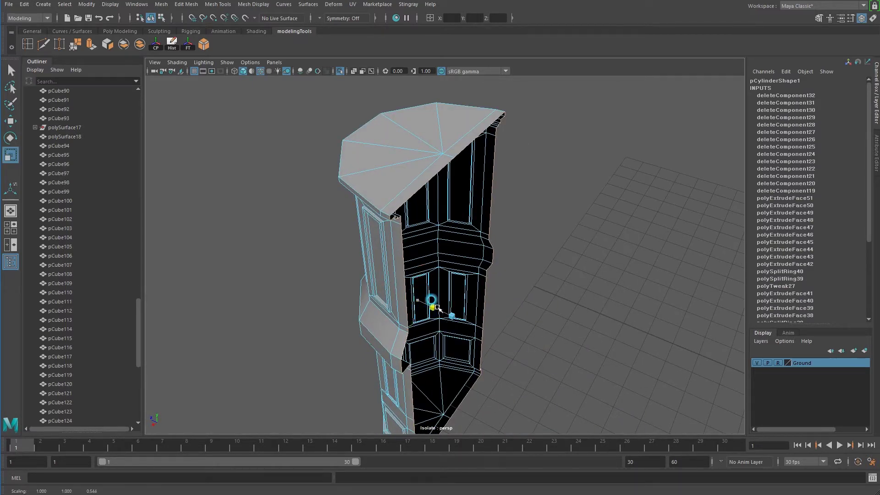
- Pull the tower's right side inward for a flat back and return to Object Mode
{"action": "mouse_move", "coordinate": [566, 354]}
{"action": "left_mouse_down", "text": "alt"}
{"action": "mouse_move", "coordinate": [466, 281]}
{"action": "mouse_move", "coordinate": [472, 278]}
{"action": "left_mouse_up", "text": "alt"}
{"action": "key", "text": "w"}
{"action": "left_click_drag", "start_coordinate": [402, 368], "coordinate": [399, 367]}
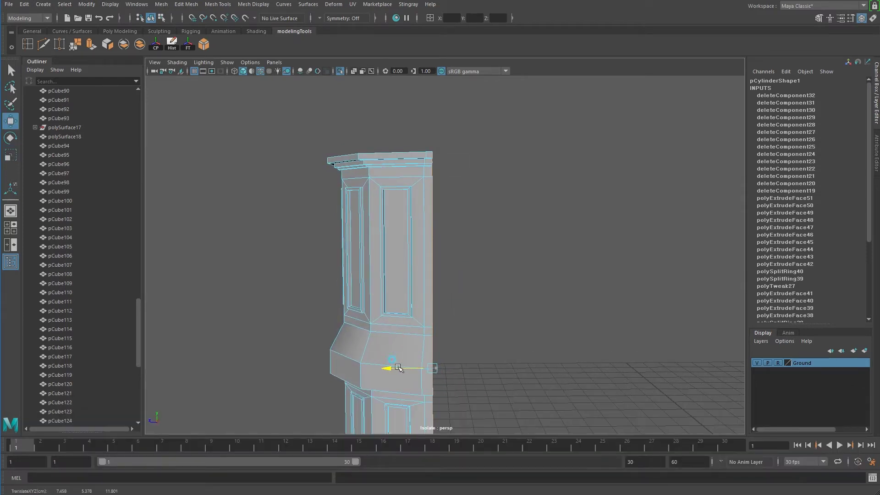
{"action": "right_click_drag", "start_coordinate": [424, 246], "coordinate": [423, 246]}
{"action": "mouse_move", "coordinate": [424, 246]}
{"action": "left_mouse_down", "text": "alt"}
{"action": "mouse_move", "coordinate": [455, 306]}
{"action": "mouse_move", "coordinate": [456, 250]}
{"action": "left_mouse_up", "text": "alt"}
{"action": "right_click_drag", "start_coordinate": [455, 249], "coordinate": [503, 243]}
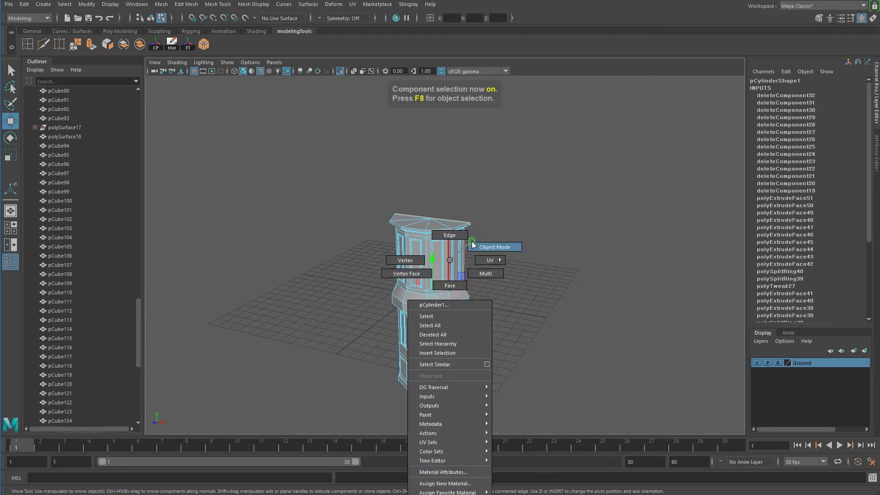
- Show the whole house again and nudge pCylinder1 slightly toward the wall in Z
{"action": "left_click", "coordinate": [339, 71]}
{"action": "left_click_drag", "start_coordinate": [458, 229], "coordinate": [504, 238], "text": "alt"}
{"action": "right_click_drag", "start_coordinate": [550, 349], "coordinate": [630, 351], "text": "alt"}
{"action": "left_click_drag", "start_coordinate": [631, 351], "coordinate": [508, 344], "text": "alt"}
{"action": "left_click_drag", "start_coordinate": [503, 374], "coordinate": [501, 375]}
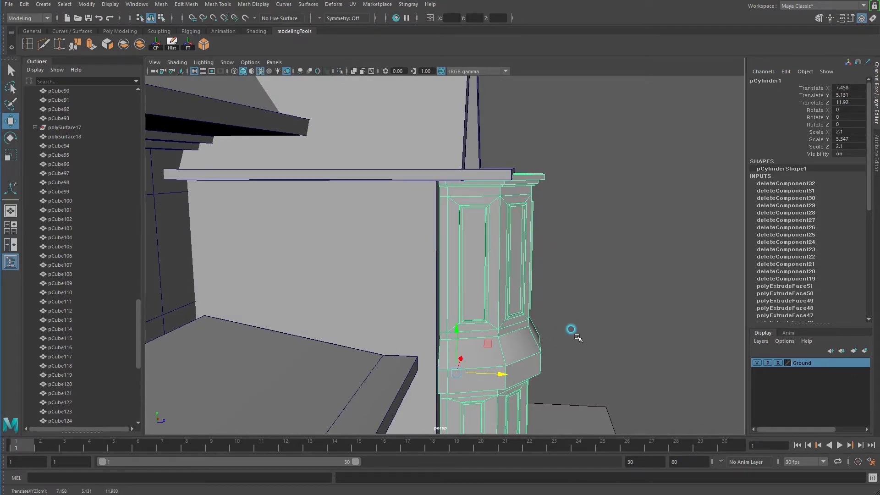
{"action": "right_click_drag", "start_coordinate": [577, 337], "coordinate": [536, 299], "text": "alt"}
{"action": "mouse_move", "coordinate": [536, 299]}
{"action": "left_mouse_down", "text": "alt"}
{"action": "mouse_move", "coordinate": [403, 275]}
{"action": "mouse_move", "coordinate": [456, 255]}
{"action": "mouse_move", "coordinate": [418, 248]}
{"action": "mouse_move", "coordinate": [383, 203]}
{"action": "mouse_move", "coordinate": [403, 176]}
{"action": "left_mouse_up", "text": "alt"}
- Raise the gable slightly and delete the thin slab pCube5 beneath it
{"action": "scroll", "coordinate": [382, 271], "scroll_direction": "up", "scroll_amount": 3}
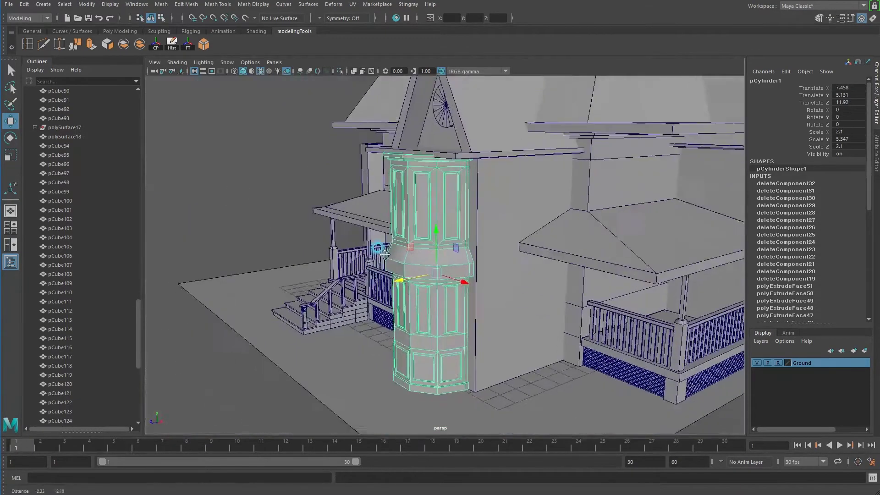
{"action": "left_click", "coordinate": [382, 206]}
{"action": "left_click_drag", "start_coordinate": [419, 209], "coordinate": [369, 236], "text": "alt"}
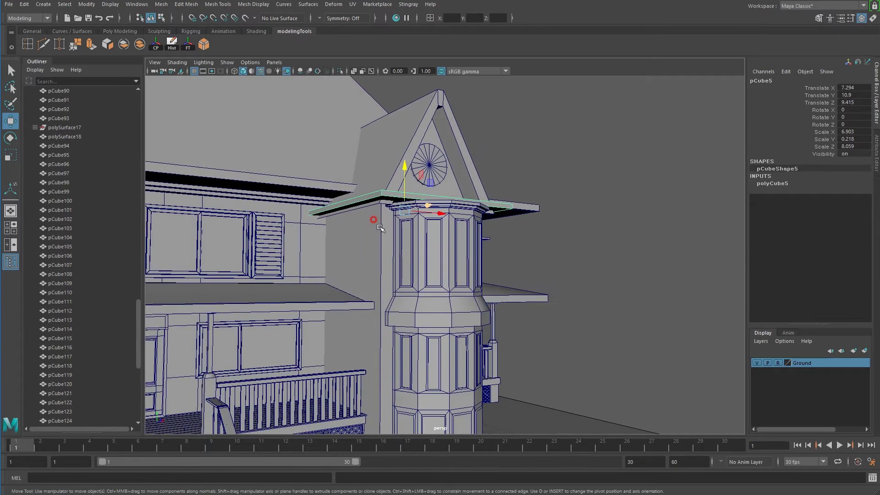
{"action": "left_click", "coordinate": [371, 241]}
{"action": "left_click", "coordinate": [400, 145]}
{"action": "left_click_drag", "start_coordinate": [392, 129], "coordinate": [392, 124]}
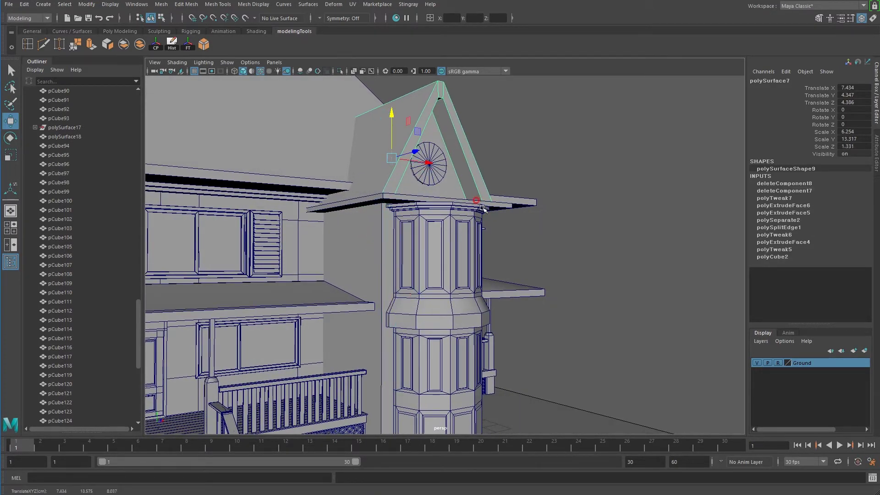
{"action": "left_click_drag", "start_coordinate": [484, 206], "coordinate": [449, 206], "text": "alt"}
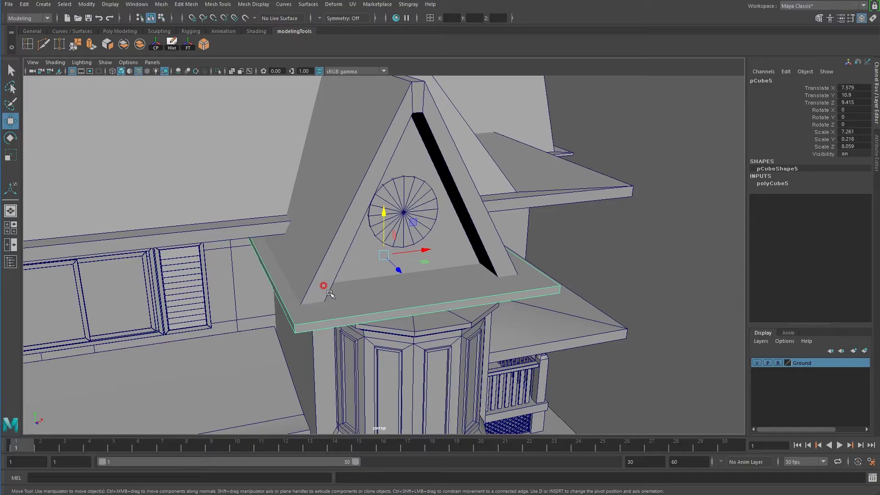
{"action": "key", "text": "Delete"}
- Put the tall corner block above the tower in face mode and zoom in on its top
{"action": "left_click", "coordinate": [423, 276]}
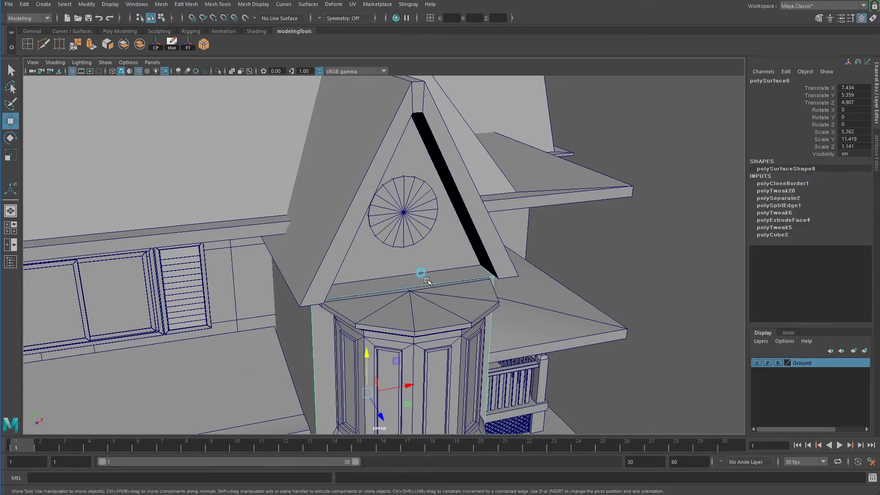
{"action": "left_click_drag", "start_coordinate": [431, 284], "coordinate": [386, 274], "text": "alt"}
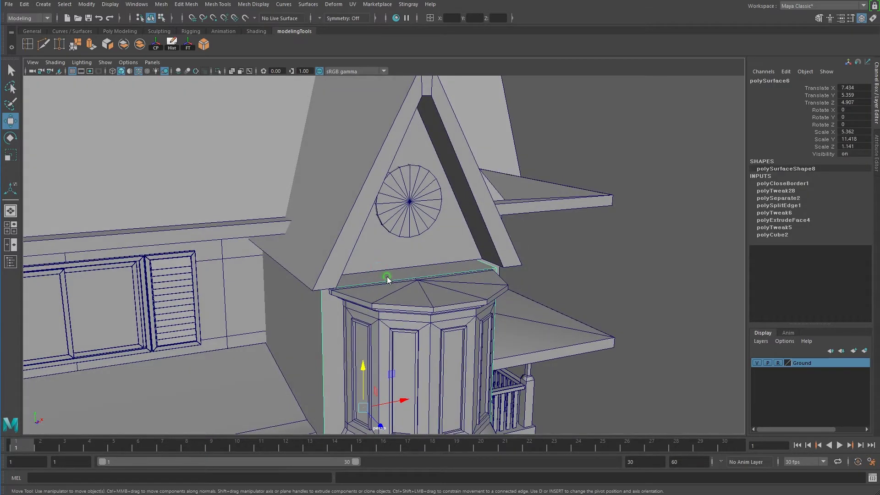
{"action": "right_click_drag", "start_coordinate": [387, 278], "coordinate": [385, 303]}
{"action": "mouse_move", "coordinate": [387, 277]}
{"action": "left_mouse_down", "text": "alt"}
{"action": "mouse_move", "coordinate": [426, 277]}
{"action": "mouse_move", "coordinate": [403, 275]}
{"action": "left_mouse_up", "text": "alt"}
{"action": "scroll", "coordinate": [405, 274], "scroll_direction": "up", "scroll_amount": 3}
{"action": "scroll", "coordinate": [408, 277], "scroll_direction": "up", "scroll_amount": 1}
{"action": "scroll", "coordinate": [414, 283], "scroll_direction": "up", "scroll_amount": 2}
- Select the block's top face strip, then isolate the whole corner block
{"action": "left_click", "coordinate": [399, 275]}
{"action": "mouse_move", "coordinate": [405, 281]}
{"action": "left_mouse_down", "text": "alt"}
{"action": "mouse_move", "coordinate": [373, 255]}
{"action": "mouse_move", "coordinate": [384, 255]}
{"action": "left_mouse_up", "text": "alt"}
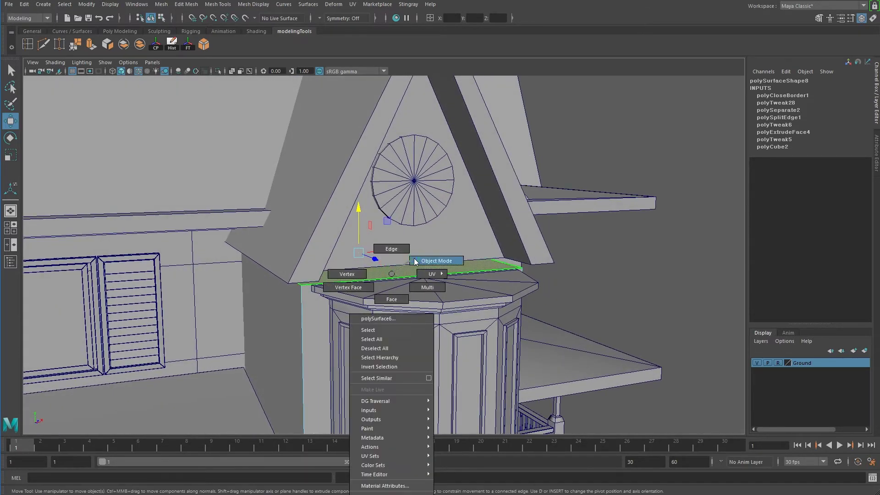
{"action": "right_click_drag", "start_coordinate": [391, 274], "coordinate": [400, 268]}
{"action": "left_click", "coordinate": [166, 71]}
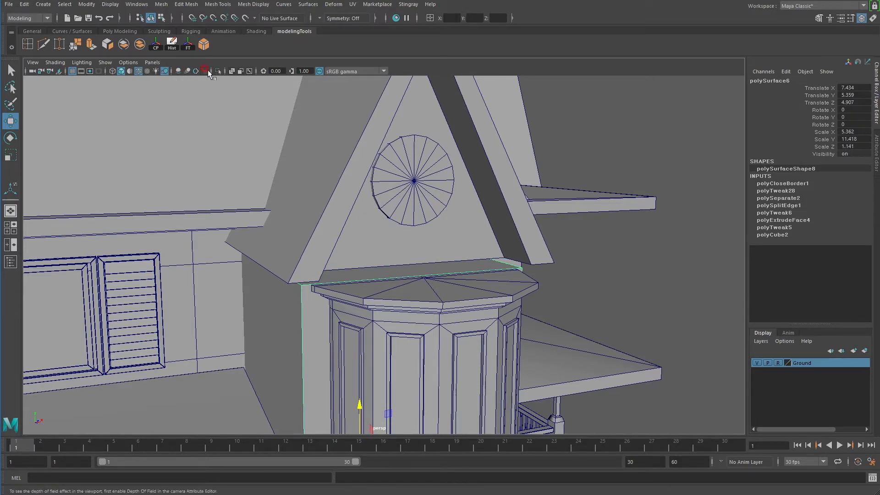
{"action": "left_click", "coordinate": [205, 71]}
- Extrude the tall block's top face and widen it to about 1.05
{"action": "right_click_drag", "start_coordinate": [409, 261], "coordinate": [403, 294]}
{"action": "left_click", "coordinate": [389, 254]}
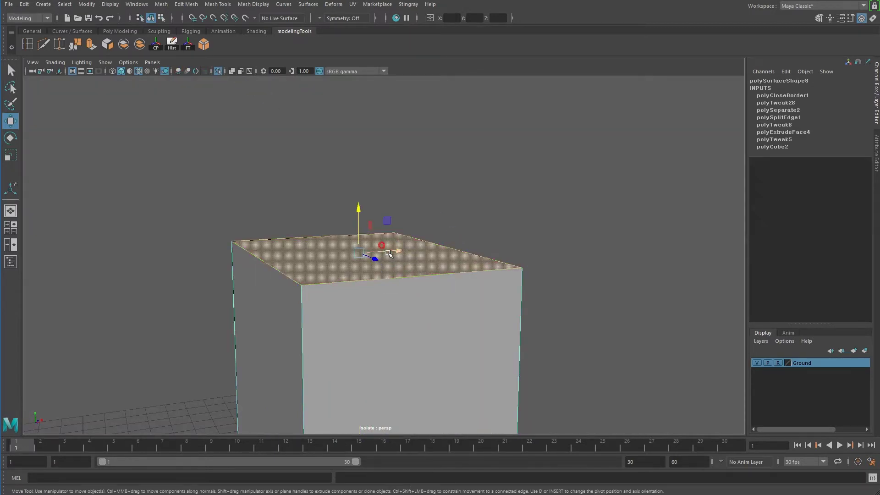
{"action": "left_click_drag", "start_coordinate": [468, 281], "coordinate": [387, 289], "text": "alt"}
{"action": "key", "text": "ctrl+e"}
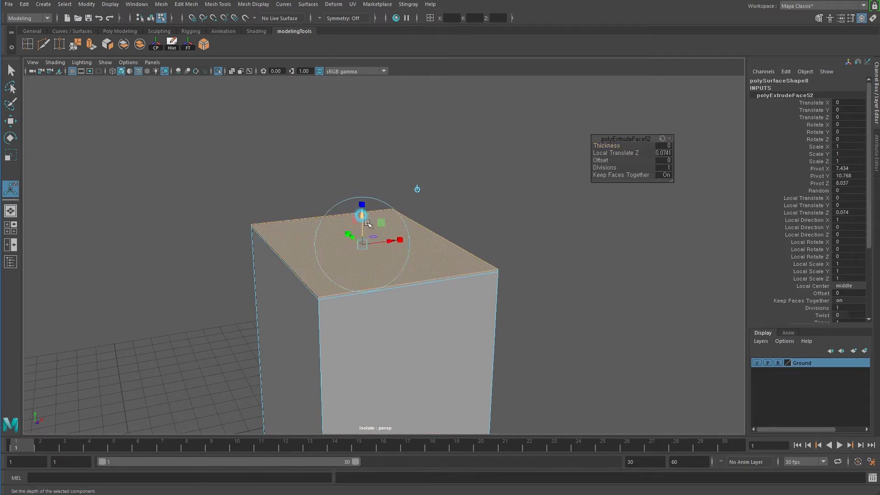
{"action": "left_click_drag", "start_coordinate": [363, 244], "coordinate": [362, 225]}
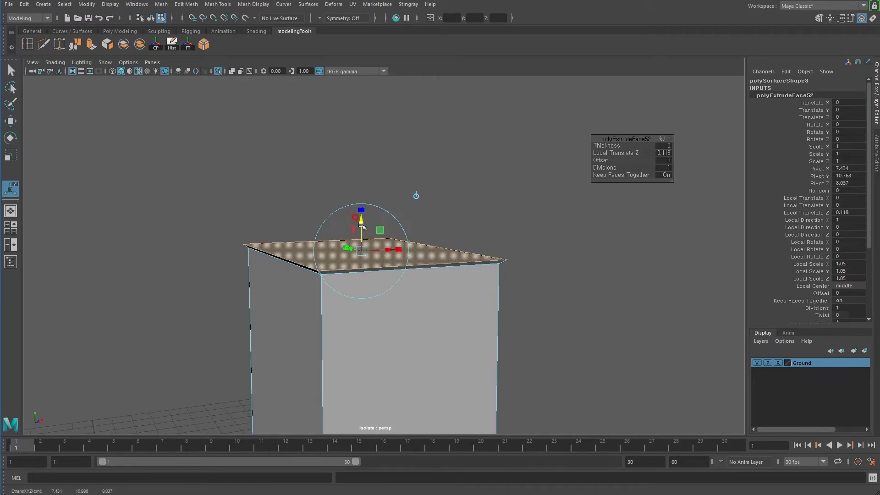
{"action": "left_click_drag", "start_coordinate": [361, 226], "coordinate": [362, 224]}
- Extrude again, flare it to 1.083 and raise it slightly, then return to object selection
{"action": "key", "text": "ctrl+z"}
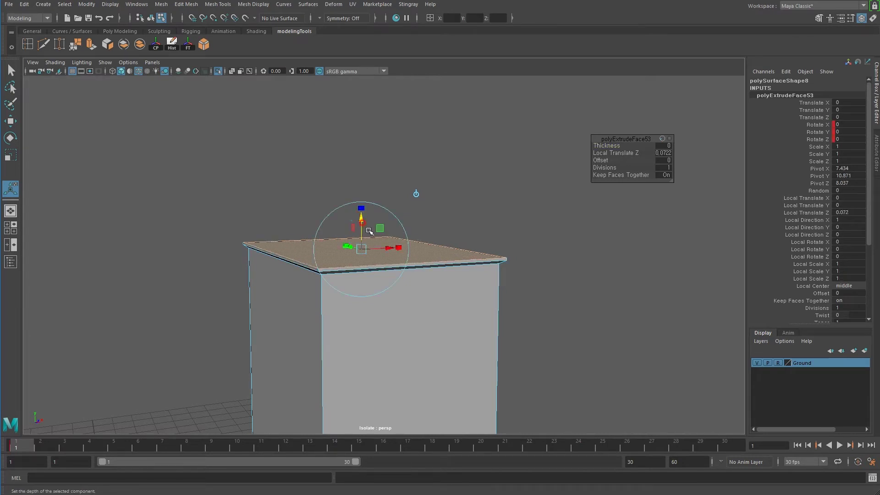
{"action": "left_click_drag", "start_coordinate": [362, 247], "coordinate": [380, 242]}
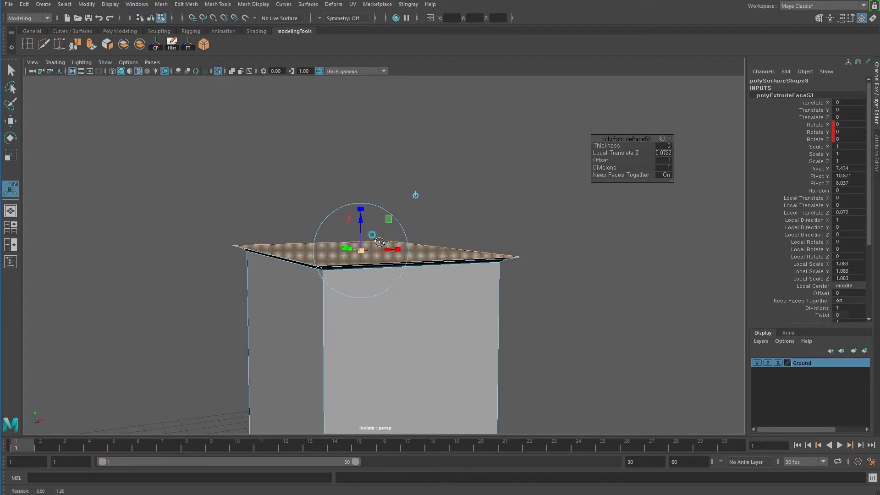
{"action": "left_click_drag", "start_coordinate": [362, 228], "coordinate": [384, 226]}
{"action": "key", "text": "q"}
{"action": "left_click_drag", "start_coordinate": [493, 219], "coordinate": [362, 219], "text": "alt"}
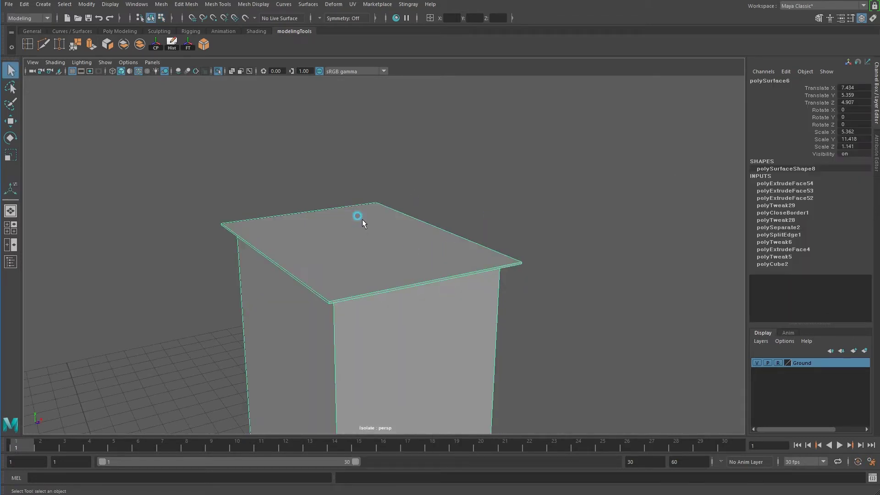
{"action": "left_click", "coordinate": [270, 114]}
- Clear the selection and select the gable roof piece, viewed from a lower angle
{"action": "left_click", "coordinate": [219, 71]}
{"action": "mouse_move", "coordinate": [458, 230]}
{"action": "left_mouse_down", "text": "alt"}
{"action": "mouse_move", "coordinate": [412, 234]}
{"action": "mouse_move", "coordinate": [447, 242]}
{"action": "mouse_move", "coordinate": [460, 226]}
{"action": "mouse_move", "coordinate": [344, 229]}
{"action": "mouse_move", "coordinate": [315, 250]}
{"action": "mouse_move", "coordinate": [422, 245]}
{"action": "mouse_move", "coordinate": [436, 255]}
{"action": "mouse_move", "coordinate": [402, 249]}
{"action": "mouse_move", "coordinate": [346, 184]}
{"action": "left_mouse_up", "text": "alt"}
{"action": "left_click", "coordinate": [328, 232]}
{"action": "left_click", "coordinate": [436, 255]}
{"action": "scroll", "coordinate": [418, 229], "scroll_direction": "up", "scroll_amount": 2}
{"action": "mouse_move", "coordinate": [260, 90]}
{"action": "left_mouse_down", "text": "alt"}
{"action": "mouse_move", "coordinate": [364, 160]}
{"action": "mouse_move", "coordinate": [364, 137]}
{"action": "left_mouse_up", "text": "alt"}
- Narrow the gable's sloped trim face by scaling it to 0.689 in X
{"action": "right_click", "coordinate": [371, 134]}
{"action": "left_click", "coordinate": [371, 158]}
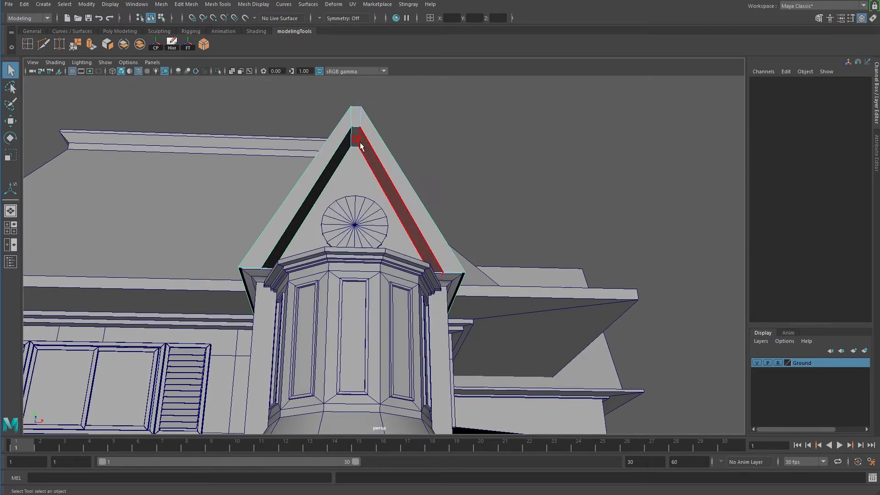
{"action": "left_click", "coordinate": [356, 141]}
{"action": "key", "text": "r"}
{"action": "mouse_move", "coordinate": [396, 138]}
{"action": "left_mouse_down"}
{"action": "mouse_move", "coordinate": [362, 163]}
{"action": "mouse_move", "coordinate": [356, 149]}
{"action": "left_mouse_up"}
{"action": "key", "text": "w"}
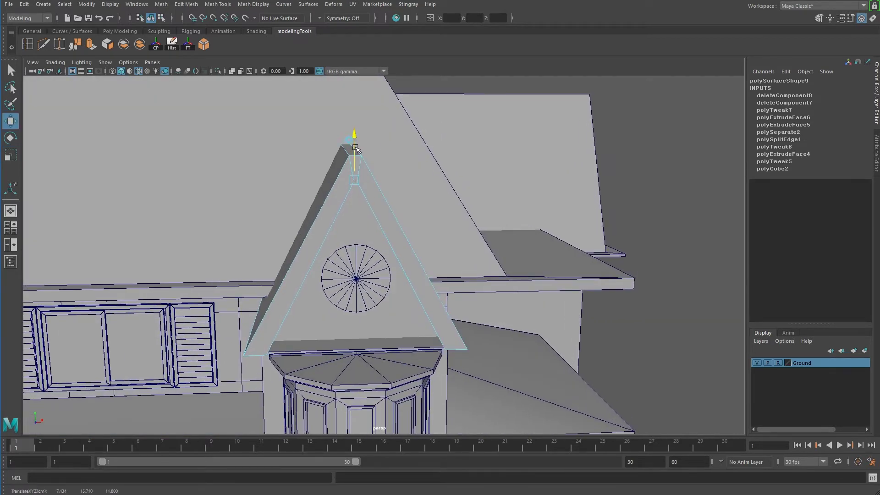
{"action": "key", "text": "F8"}
- Select the main roof and start a Multi-Cut line at the eave corner
{"action": "mouse_move", "coordinate": [367, 179]}
{"action": "left_mouse_down", "text": "alt"}
{"action": "mouse_move", "coordinate": [371, 232]}
{"action": "mouse_move", "coordinate": [394, 295]}
{"action": "mouse_move", "coordinate": [271, 305]}
{"action": "mouse_move", "coordinate": [350, 314]}
{"action": "mouse_move", "coordinate": [232, 297]}
{"action": "left_mouse_up", "text": "alt"}
{"action": "left_click", "coordinate": [238, 299]}
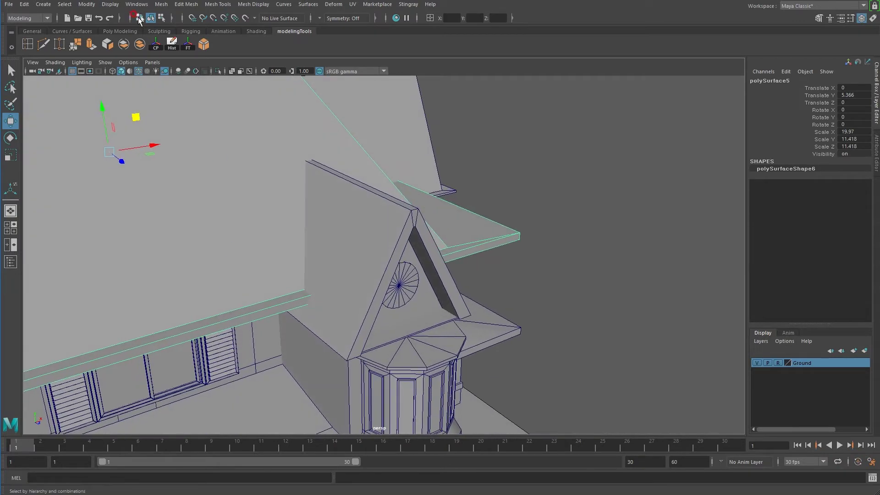
{"action": "left_click", "coordinate": [187, 4]}
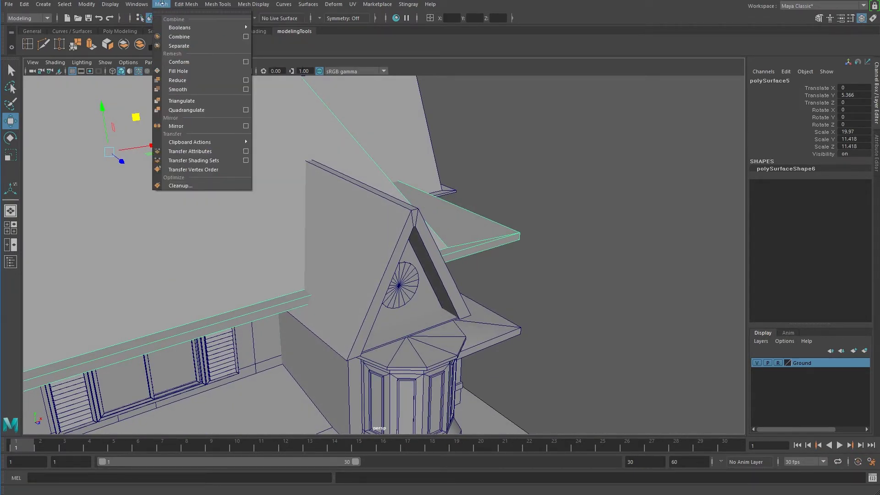
{"action": "left_click", "coordinate": [133, 8]}
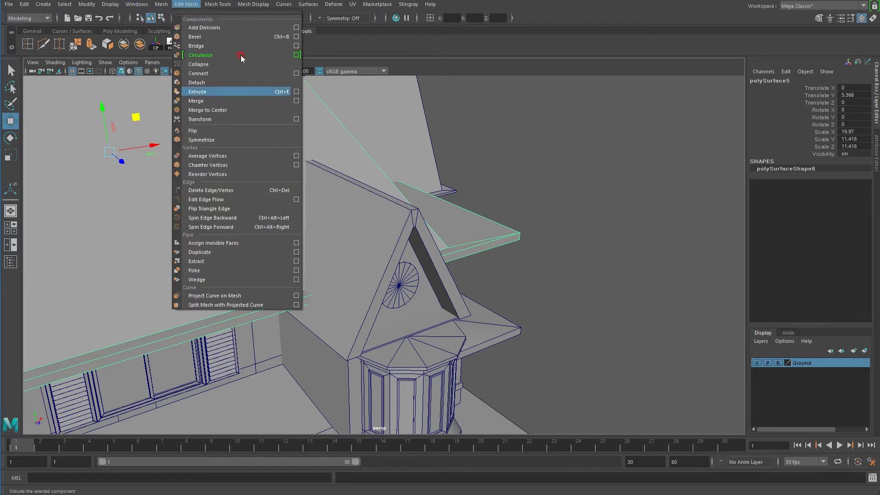
{"action": "mouse_move", "coordinate": [217, 4]}
{"action": "left_click", "coordinate": [243, 130]}
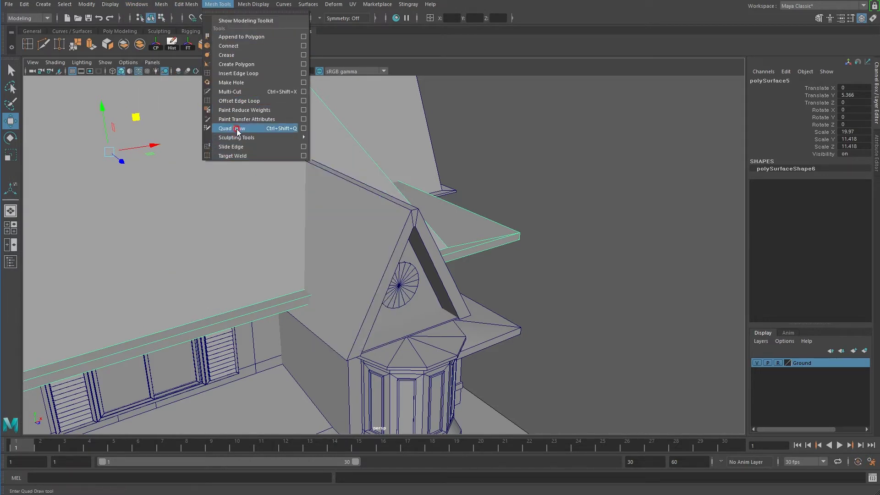
{"action": "left_click", "coordinate": [237, 94]}
{"action": "left_click_drag", "start_coordinate": [261, 190], "coordinate": [349, 256], "text": "alt"}
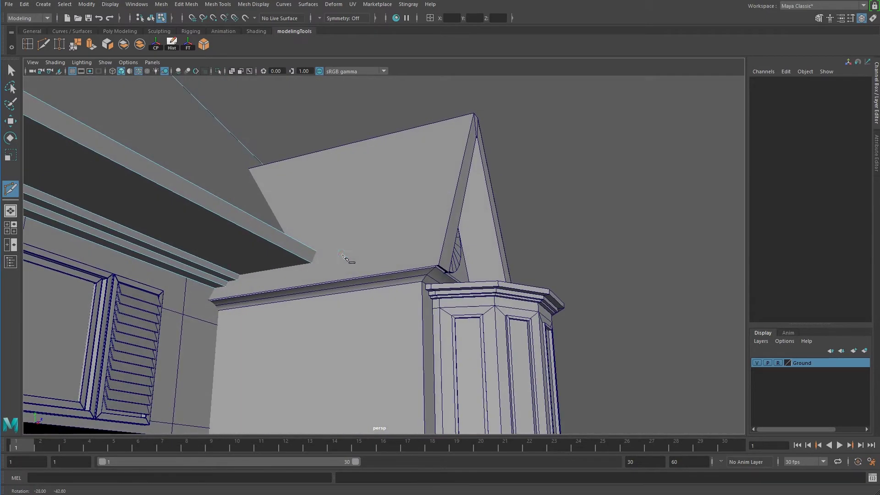
{"action": "left_click", "coordinate": [348, 255]}
{"action": "mouse_move", "coordinate": [196, 301]}
{"action": "left_mouse_down", "text": "alt"}
{"action": "mouse_move", "coordinate": [200, 262]}
{"action": "mouse_move", "coordinate": [224, 284]}
{"action": "left_mouse_up", "text": "alt"}
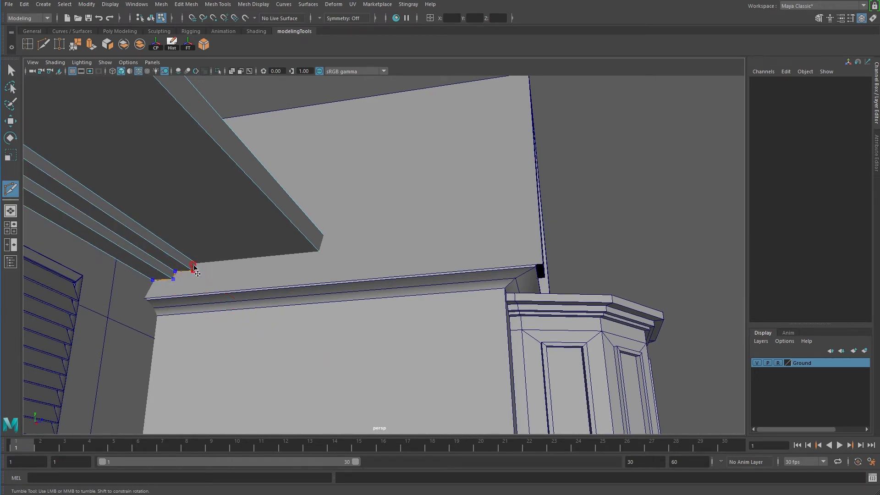
- Multi-Cut points on the main roof edges beside the dormer gable, orbiting around each side
{"action": "left_click", "coordinate": [196, 262]}
{"action": "left_click", "coordinate": [320, 253]}
{"action": "left_click_drag", "start_coordinate": [333, 251], "coordinate": [266, 320], "text": "alt"}
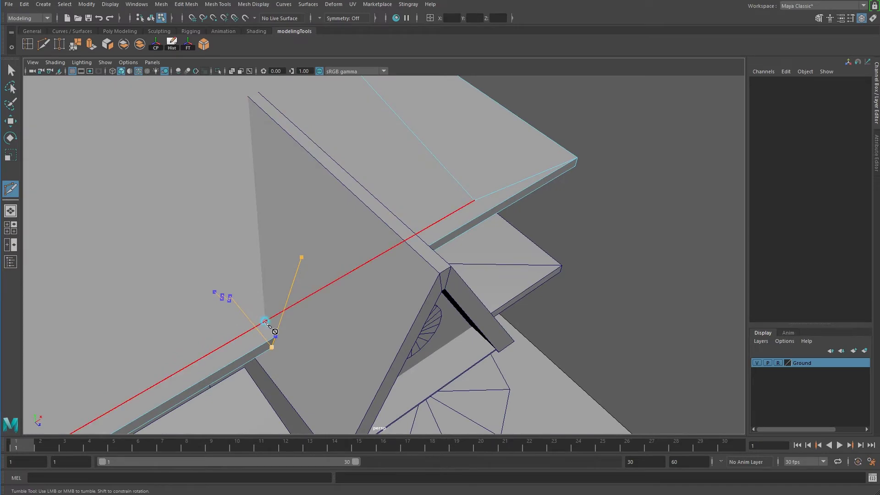
{"action": "mouse_move", "coordinate": [346, 371]}
{"action": "left_mouse_down", "text": "alt"}
{"action": "mouse_move", "coordinate": [321, 337]}
{"action": "mouse_move", "coordinate": [349, 277]}
{"action": "left_mouse_up", "text": "alt"}
{"action": "mouse_move", "coordinate": [328, 366]}
{"action": "left_mouse_down", "text": "alt"}
{"action": "mouse_move", "coordinate": [330, 314]}
{"action": "mouse_move", "coordinate": [325, 335]}
{"action": "mouse_move", "coordinate": [295, 348]}
{"action": "left_mouse_up", "text": "alt"}
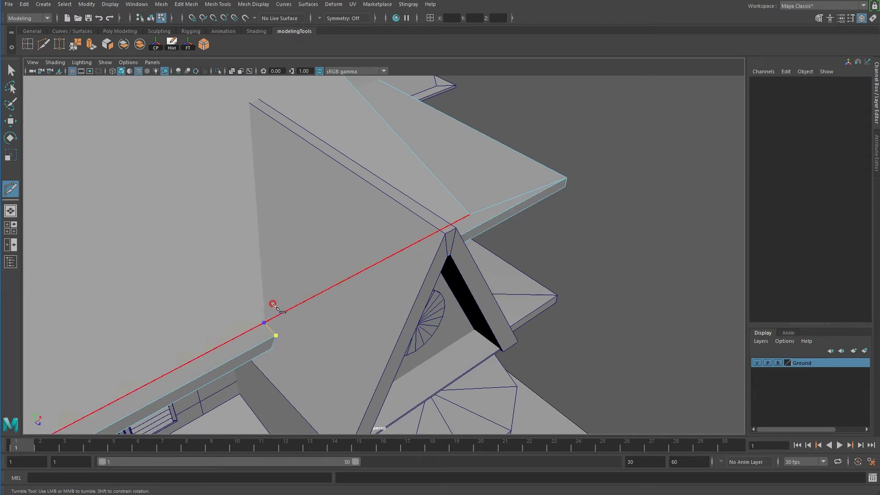
{"action": "mouse_move", "coordinate": [248, 102]}
{"action": "left_mouse_down", "text": "alt"}
{"action": "mouse_move", "coordinate": [251, 398]}
{"action": "mouse_move", "coordinate": [291, 290]}
{"action": "mouse_move", "coordinate": [247, 278]}
{"action": "left_mouse_up", "text": "alt"}
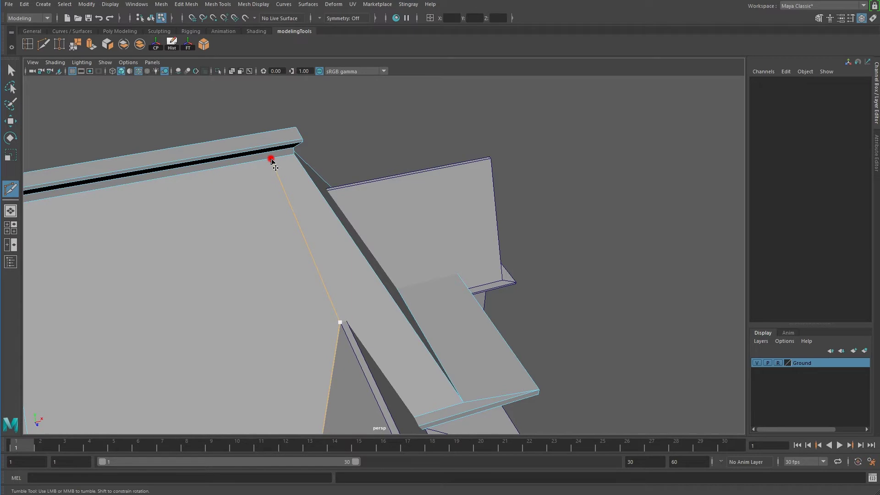
{"action": "middle_click_drag", "start_coordinate": [371, 328], "coordinate": [328, 289], "text": "alt"}
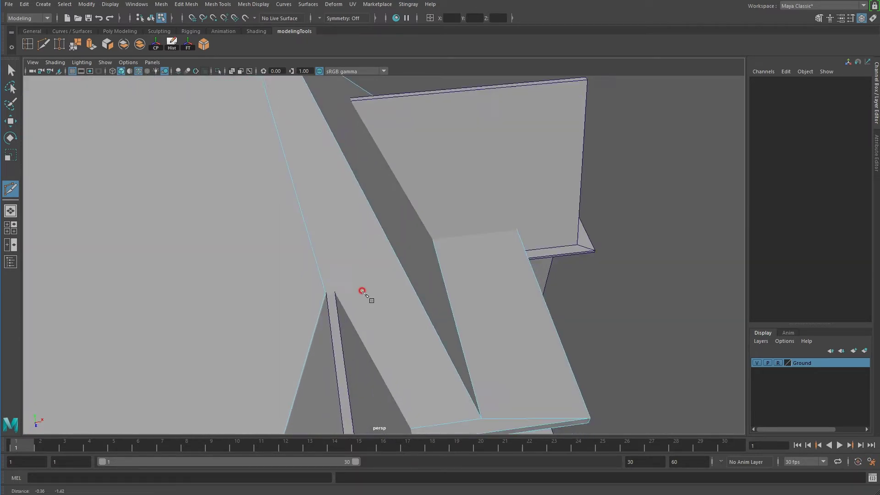
- Cut an edge from the roof valley vertex across the upper eave corner down to the lower trim
{"action": "left_click", "coordinate": [326, 288]}
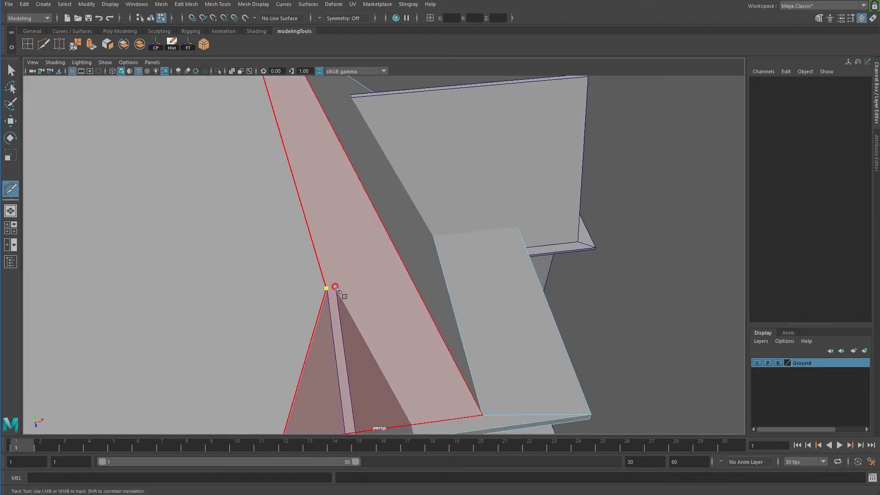
{"action": "left_click_drag", "start_coordinate": [335, 287], "coordinate": [335, 347], "text": "alt"}
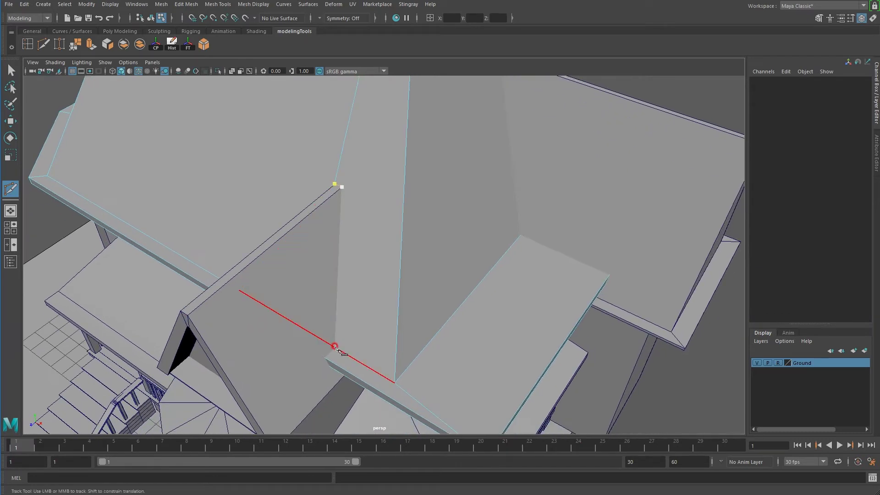
{"action": "scroll", "coordinate": [345, 353], "scroll_direction": "down", "scroll_amount": 5}
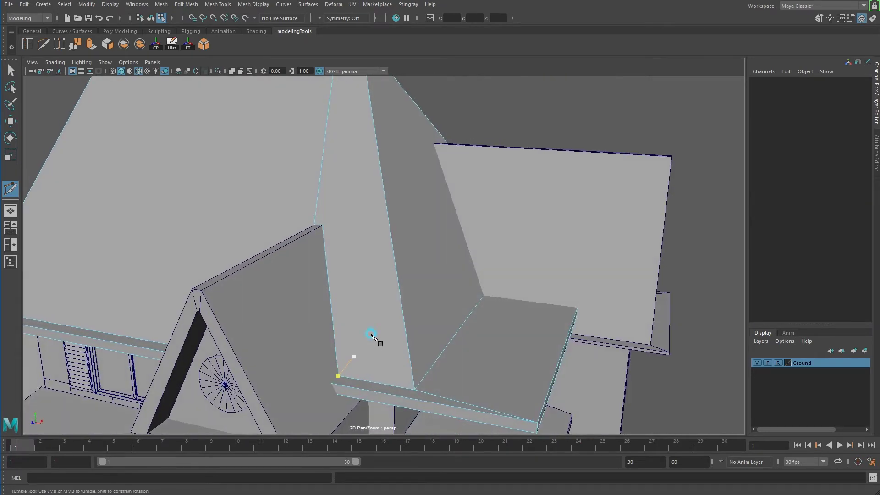
{"action": "left_click_drag", "start_coordinate": [365, 338], "coordinate": [363, 232], "text": "alt"}
{"action": "scroll", "coordinate": [390, 244], "scroll_direction": "up", "scroll_amount": 8}
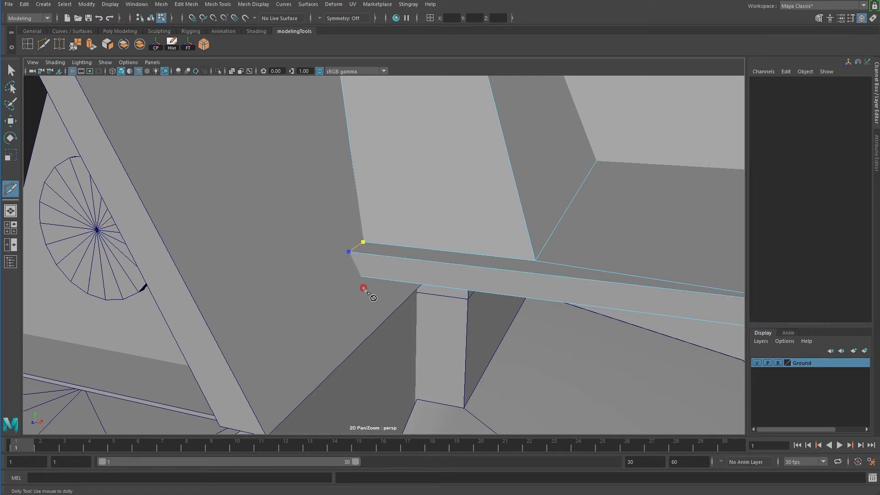
{"action": "left_click_drag", "start_coordinate": [376, 280], "coordinate": [364, 250], "text": "alt"}
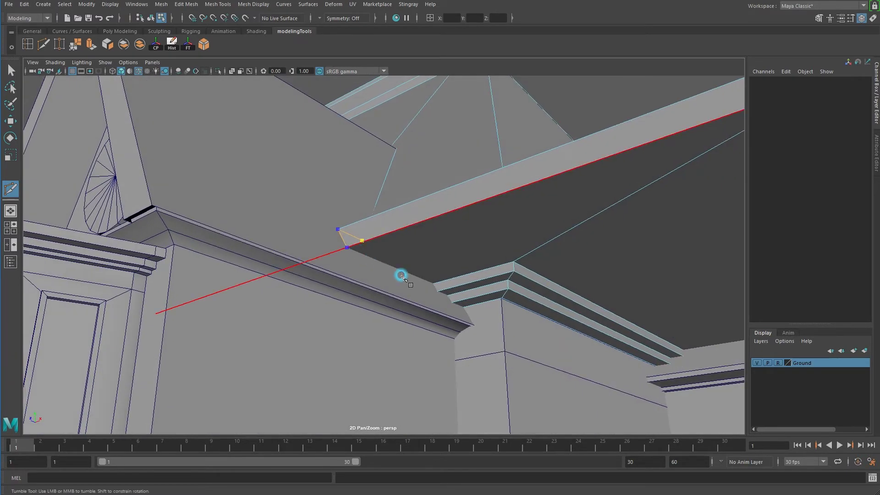
{"action": "left_click", "coordinate": [437, 290]}
{"action": "left_click", "coordinate": [448, 295]}
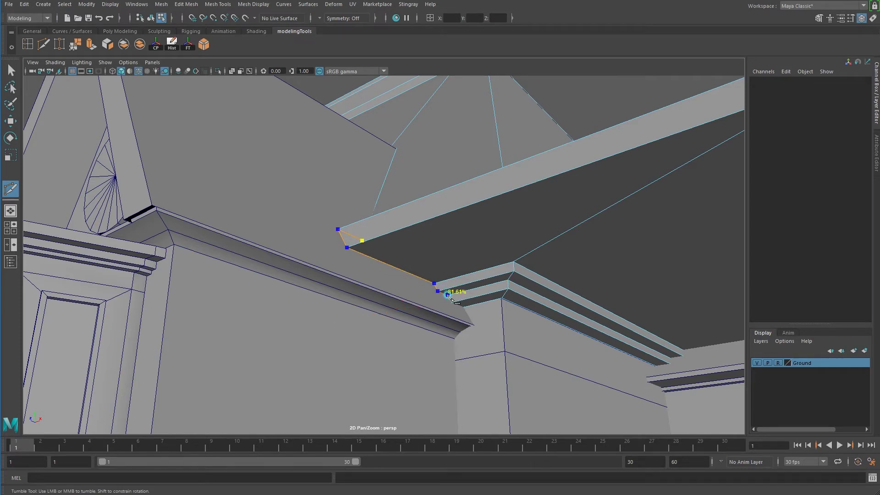
{"action": "left_click", "coordinate": [453, 302]}
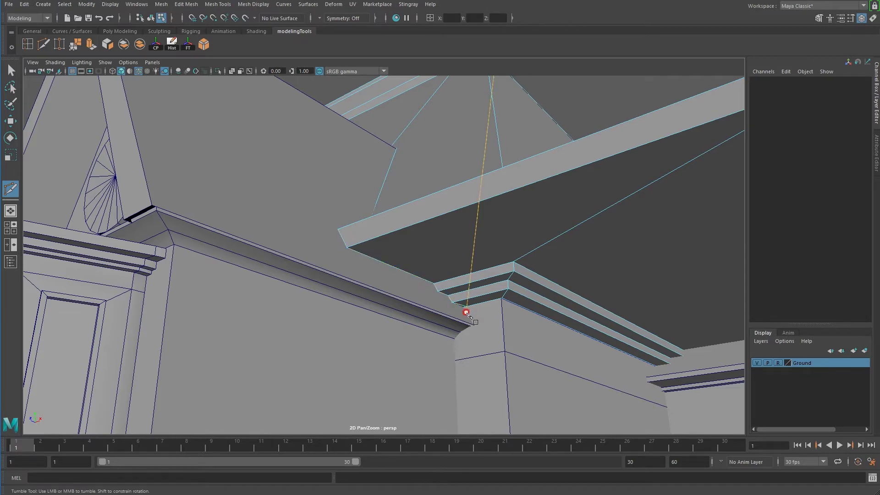
{"action": "right_click", "coordinate": [465, 289]}
- Select the trim-corner vertex, then cut a new edge from the valley vertex up to the top trim
{"action": "key", "text": "w"}
{"action": "left_click", "coordinate": [469, 305]}
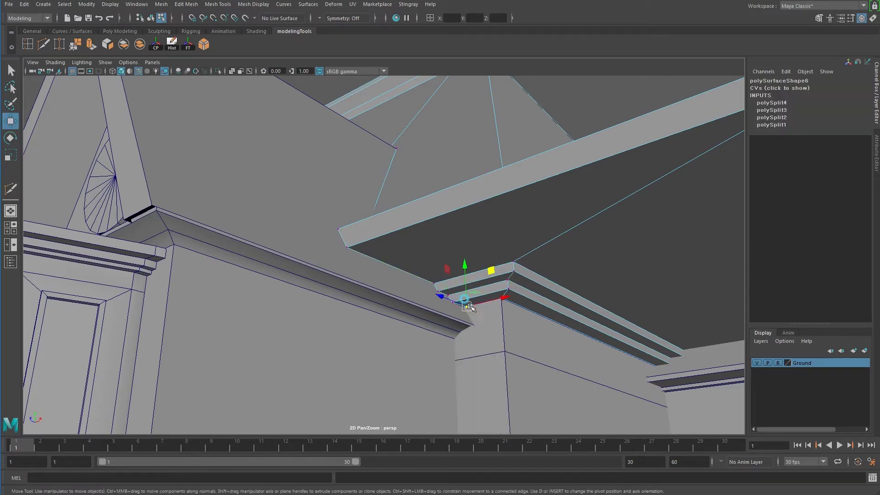
{"action": "mouse_move", "coordinate": [486, 300]}
{"action": "left_mouse_down", "text": "alt"}
{"action": "mouse_move", "coordinate": [428, 323]}
{"action": "mouse_move", "coordinate": [458, 335]}
{"action": "left_mouse_up", "text": "alt"}
{"action": "key", "text": "y"}
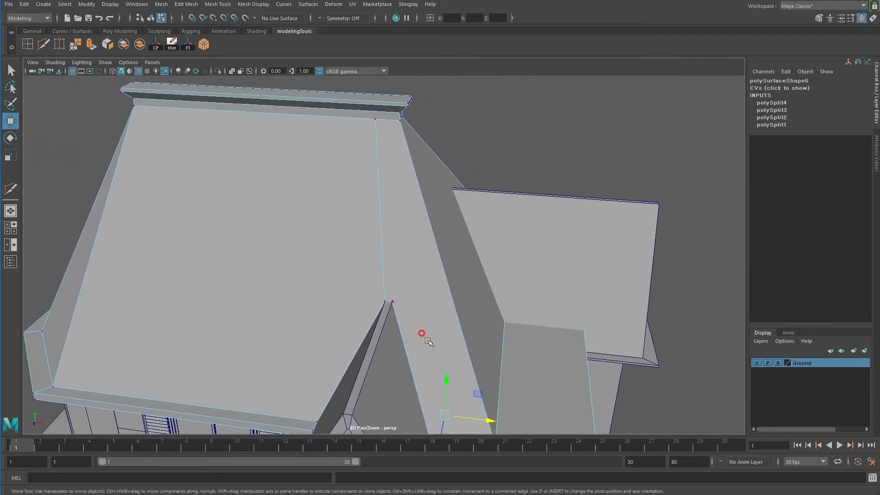
{"action": "left_click", "coordinate": [393, 301]}
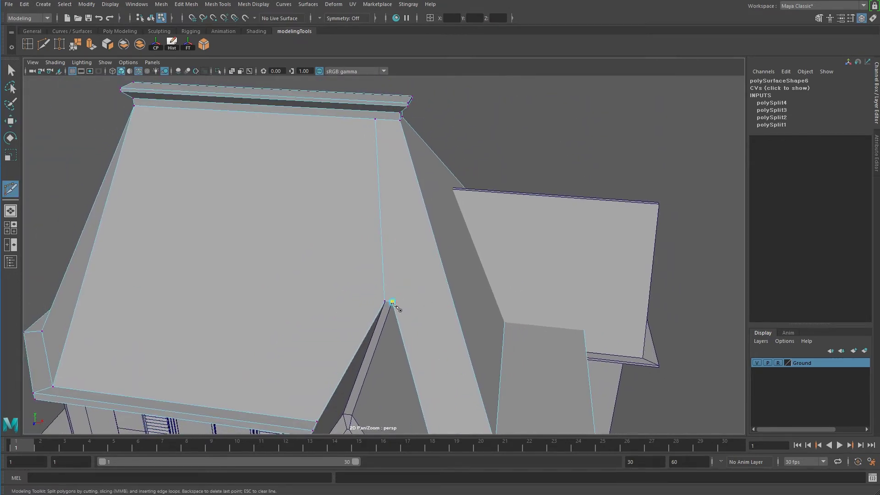
{"action": "left_click", "coordinate": [394, 120]}
{"action": "mouse_move", "coordinate": [387, 147]}
{"action": "left_mouse_down", "text": "alt"}
{"action": "mouse_move", "coordinate": [419, 220]}
{"action": "mouse_move", "coordinate": [451, 169]}
{"action": "mouse_move", "coordinate": [436, 168]}
{"action": "left_mouse_up", "text": "alt"}
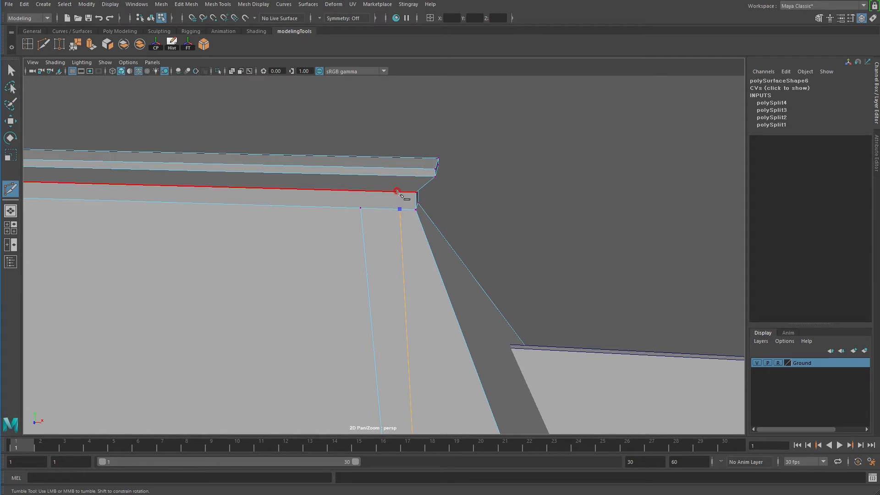
{"action": "key", "text": "Return"}
- Return to object mode and select the whole roof object, polySurface5
{"action": "mouse_move", "coordinate": [477, 255]}
{"action": "left_mouse_down", "text": "alt"}
{"action": "mouse_move", "coordinate": [124, 297]}
{"action": "mouse_move", "coordinate": [423, 341]}
{"action": "mouse_move", "coordinate": [522, 314]}
{"action": "mouse_move", "coordinate": [334, 247]}
{"action": "mouse_move", "coordinate": [354, 275]}
{"action": "mouse_move", "coordinate": [464, 252]}
{"action": "mouse_move", "coordinate": [324, 295]}
{"action": "left_mouse_up", "text": "alt"}
{"action": "scroll", "coordinate": [275, 212], "scroll_direction": "up", "scroll_amount": 5}
{"action": "scroll", "coordinate": [324, 226], "scroll_direction": "up", "scroll_amount": 1}
{"action": "key", "text": "w"}
{"action": "right_click", "coordinate": [332, 183]}
{"action": "left_click", "coordinate": [375, 169]}
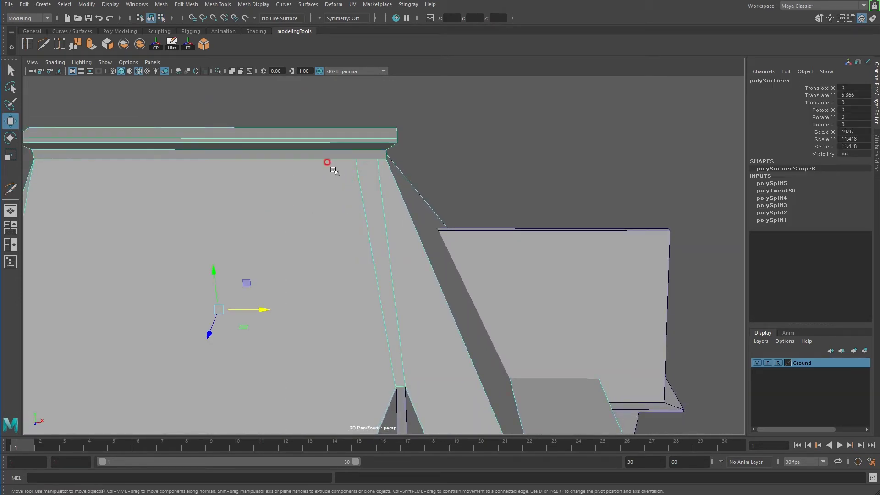
{"action": "left_click", "coordinate": [186, 5]}
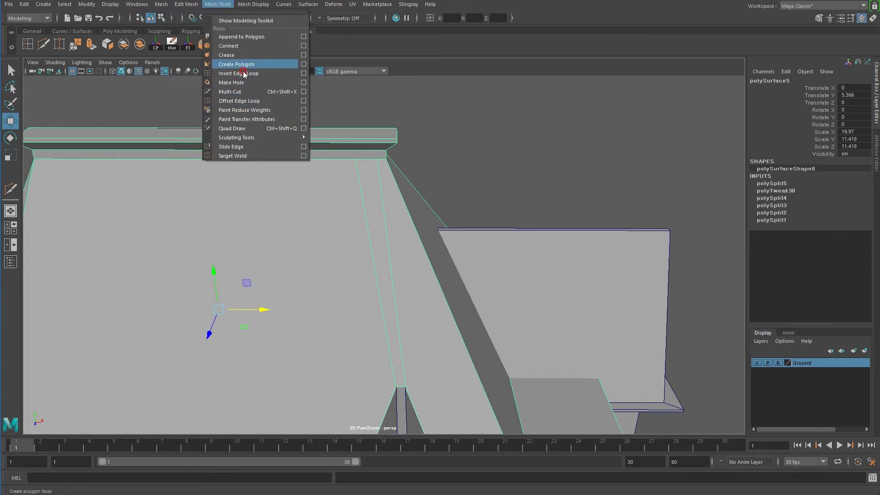
- Insert two edge loops across the top roof trim near its right end
{"action": "left_click", "coordinate": [245, 73]}
{"action": "left_click_drag", "start_coordinate": [359, 182], "coordinate": [417, 197], "text": "alt"}
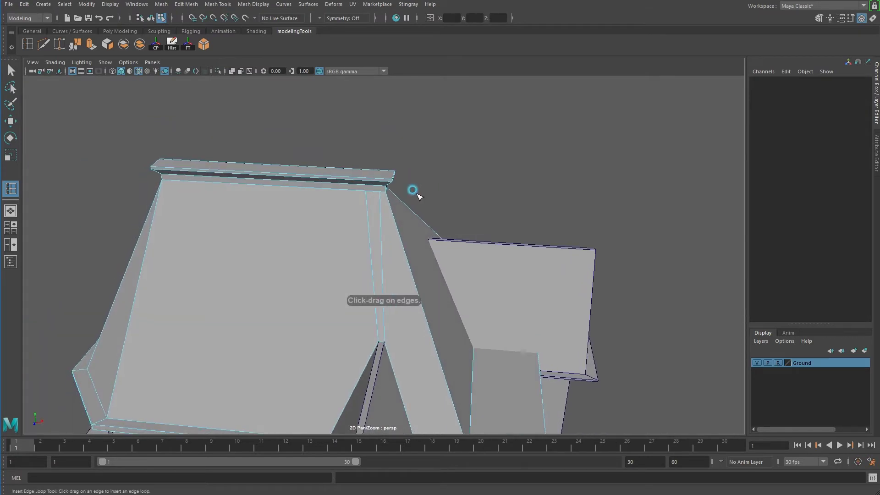
{"action": "left_click", "coordinate": [377, 180]}
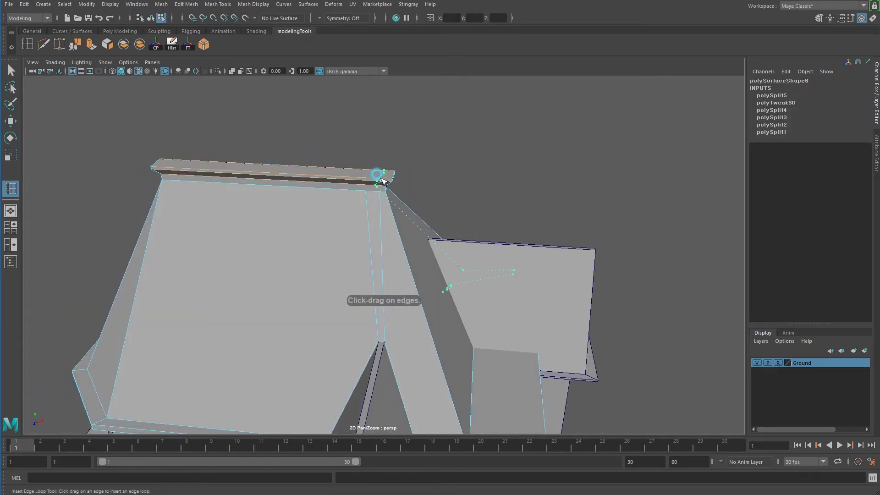
{"action": "left_click", "coordinate": [385, 197]}
{"action": "mouse_move", "coordinate": [382, 188]}
{"action": "left_mouse_down", "text": "alt"}
{"action": "mouse_move", "coordinate": [228, 173]}
{"action": "mouse_move", "coordinate": [247, 190]}
{"action": "mouse_move", "coordinate": [368, 177]}
{"action": "left_mouse_up", "text": "alt"}
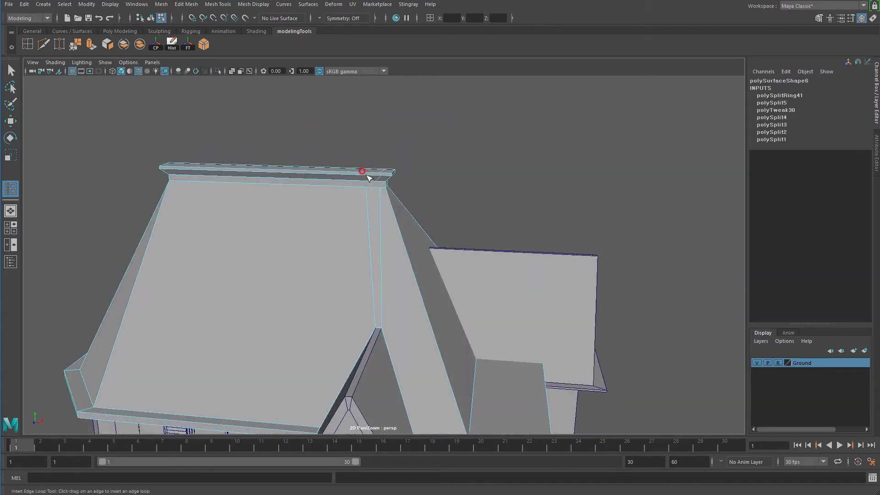
{"action": "left_click", "coordinate": [368, 176]}
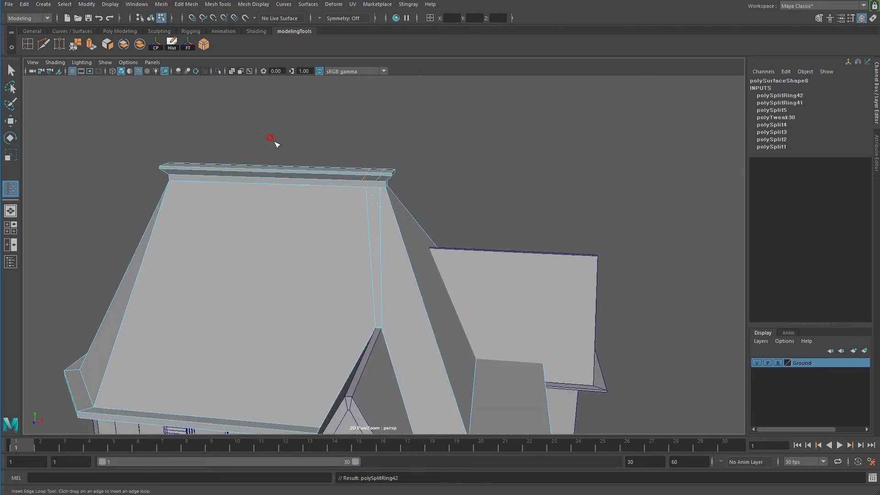
{"action": "left_click", "coordinate": [41, 46]}
- Commit the trim-corner cut and push a trim corner vertex outward to the right along X
{"action": "scroll", "coordinate": [403, 177], "scroll_direction": "up", "scroll_amount": 5}
{"action": "scroll", "coordinate": [463, 118], "scroll_direction": "down", "scroll_amount": 2}
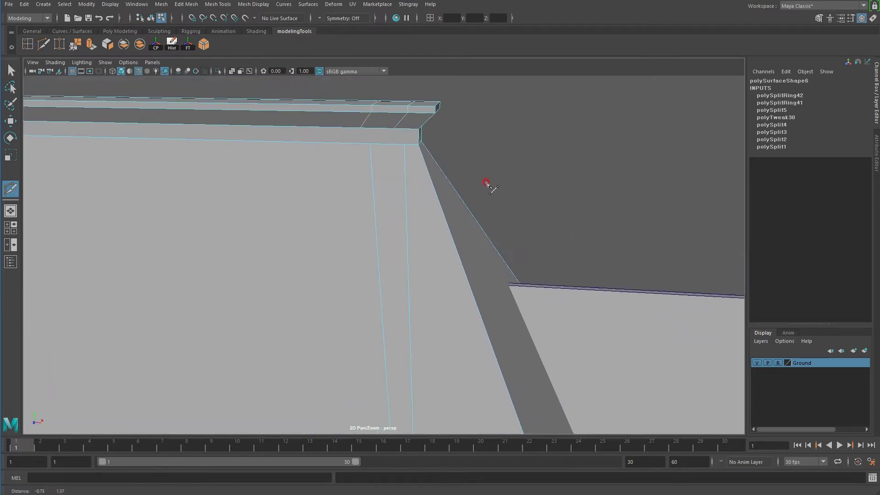
{"action": "middle_click_drag", "start_coordinate": [489, 186], "coordinate": [401, 145], "text": "alt"}
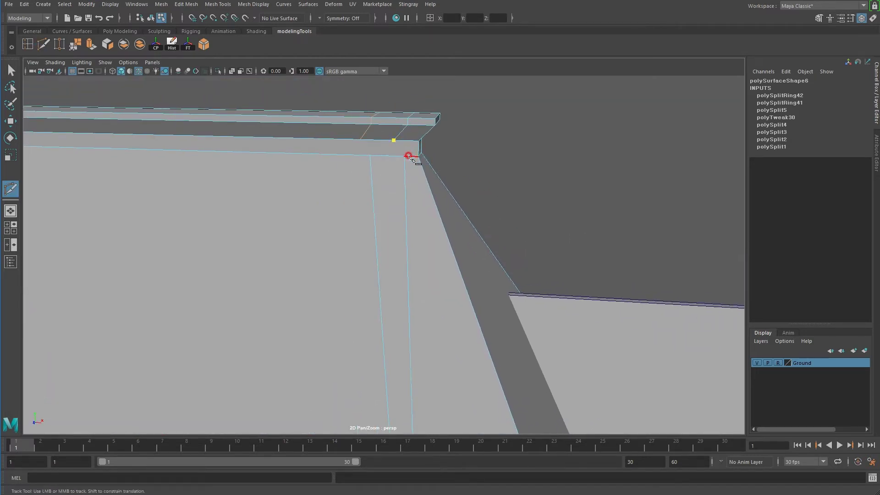
{"action": "key", "text": "Return"}
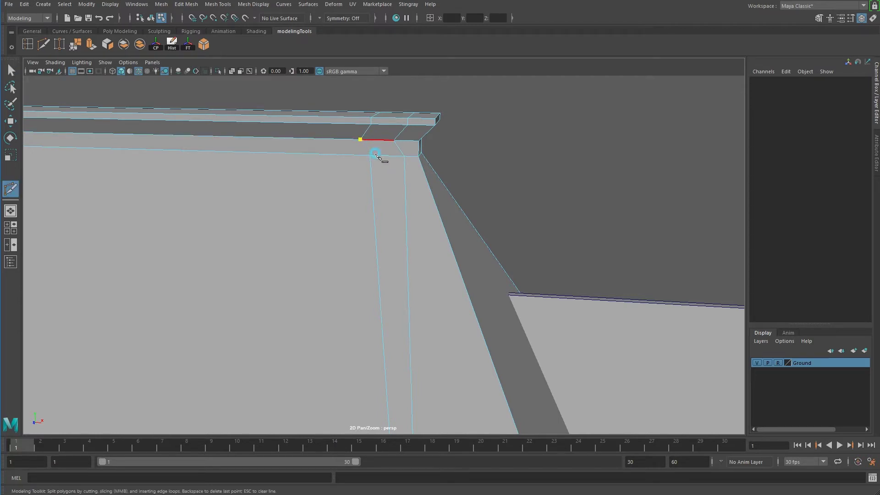
{"action": "right_click_drag", "start_coordinate": [376, 137], "coordinate": [351, 142]}
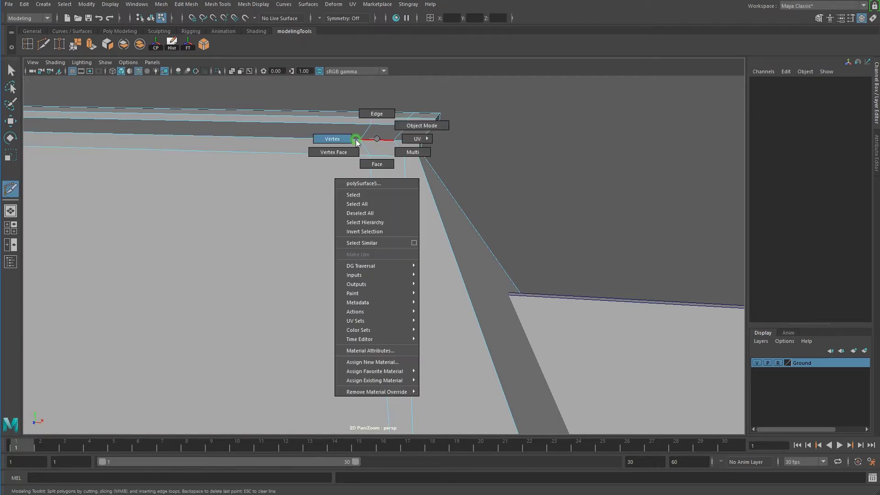
{"action": "left_click", "coordinate": [363, 142]}
{"action": "left_click_drag", "start_coordinate": [370, 140], "coordinate": [444, 143]}
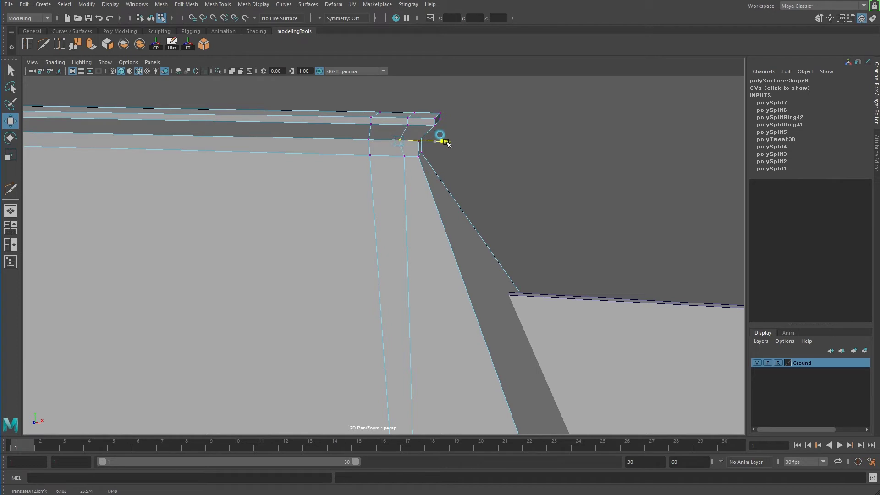
- Select the top-right trim vertex together with a second trim corner vertex
{"action": "left_click", "coordinate": [448, 122]}
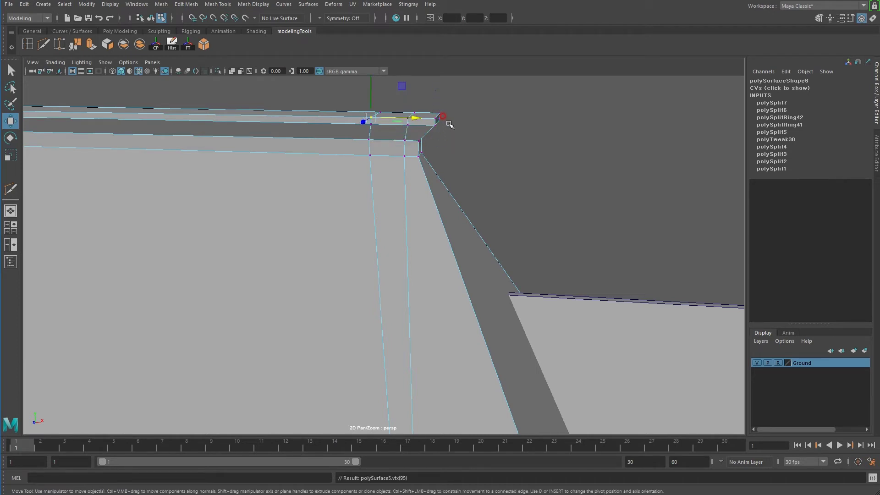
{"action": "scroll", "coordinate": [415, 138], "scroll_direction": "down", "scroll_amount": 2}
{"action": "scroll", "coordinate": [419, 173], "scroll_direction": "down", "scroll_amount": 2}
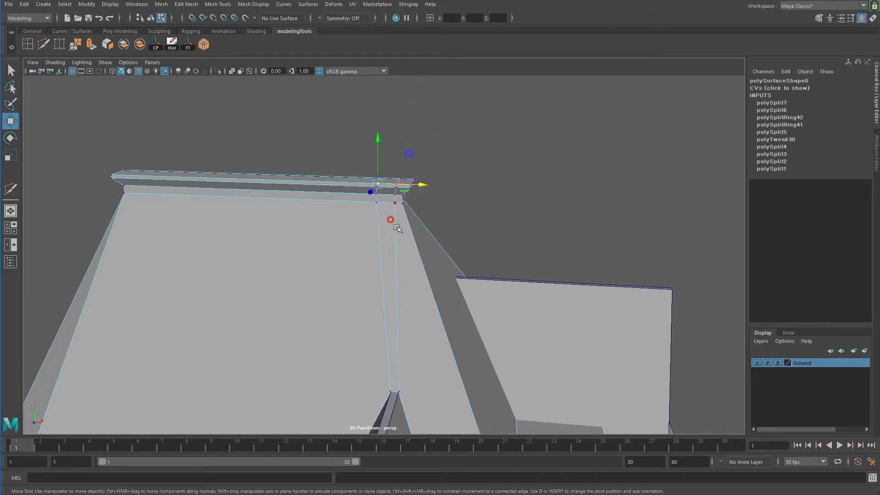
{"action": "scroll", "coordinate": [403, 195], "scroll_direction": "down", "scroll_amount": 1}
{"action": "scroll", "coordinate": [383, 167], "scroll_direction": "up", "scroll_amount": 2}
{"action": "left_click", "coordinate": [383, 178], "text": "shift"}
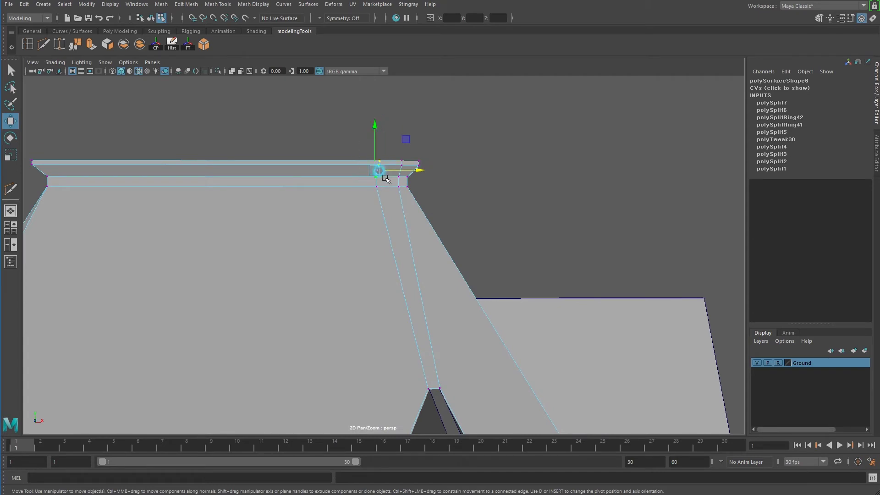
- Scale the selected ledge corner vertices to zero along X so they form one vertical column
{"action": "key", "text": "r"}
{"action": "left_click_drag", "start_coordinate": [414, 168], "coordinate": [279, 167]}
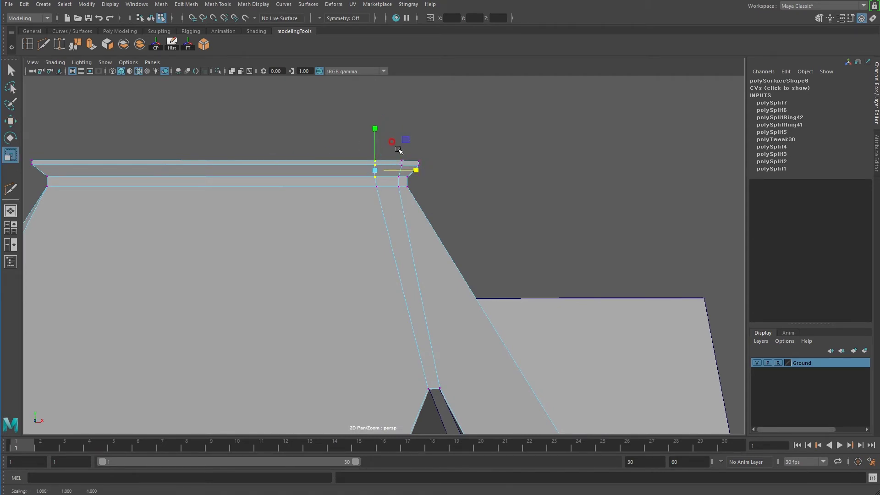
{"action": "mouse_move", "coordinate": [401, 170]}
{"action": "left_mouse_down", "text": "alt"}
{"action": "mouse_move", "coordinate": [249, 190]}
{"action": "mouse_move", "coordinate": [307, 195]}
{"action": "left_mouse_up", "text": "alt"}
{"action": "left_click_drag", "start_coordinate": [380, 179], "coordinate": [375, 181], "text": "alt"}
{"action": "left_click", "coordinate": [376, 180]}
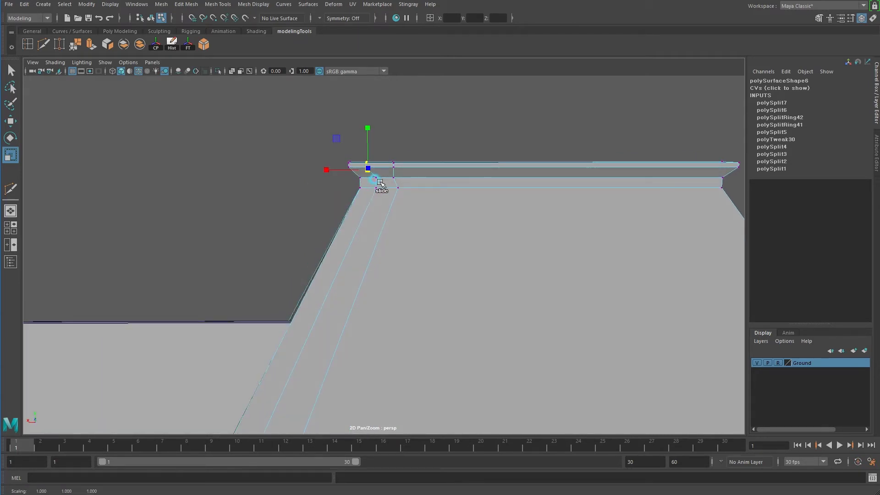
{"action": "left_click_drag", "start_coordinate": [379, 185], "coordinate": [355, 173], "text": "alt"}
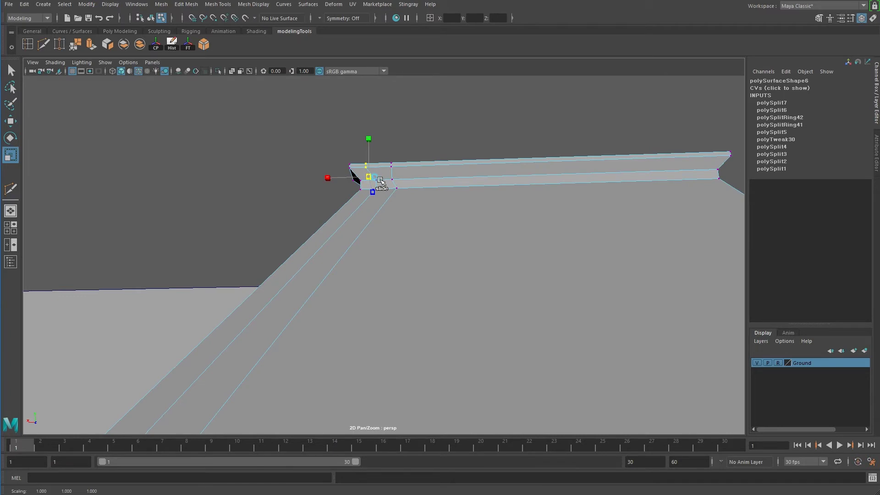
{"action": "scroll", "coordinate": [377, 180], "scroll_direction": "up", "scroll_amount": 2}
{"action": "scroll", "coordinate": [376, 136], "scroll_direction": "up", "scroll_amount": 2}
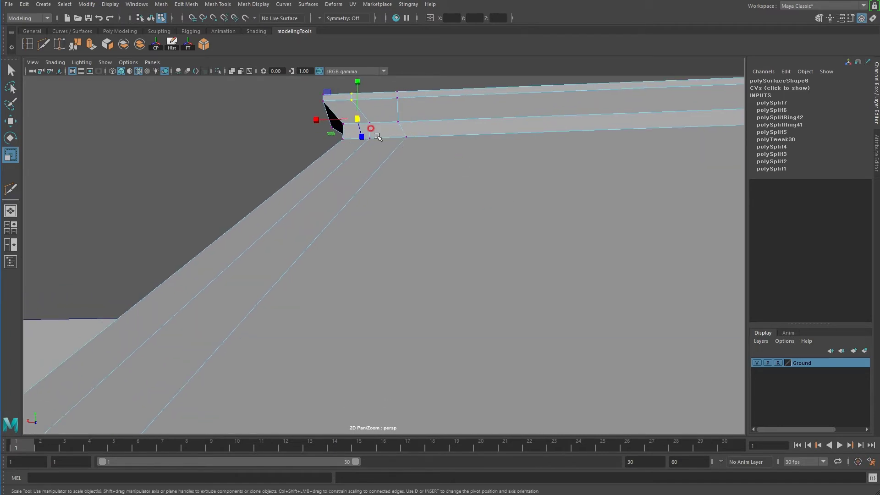
{"action": "left_click", "coordinate": [370, 124]}
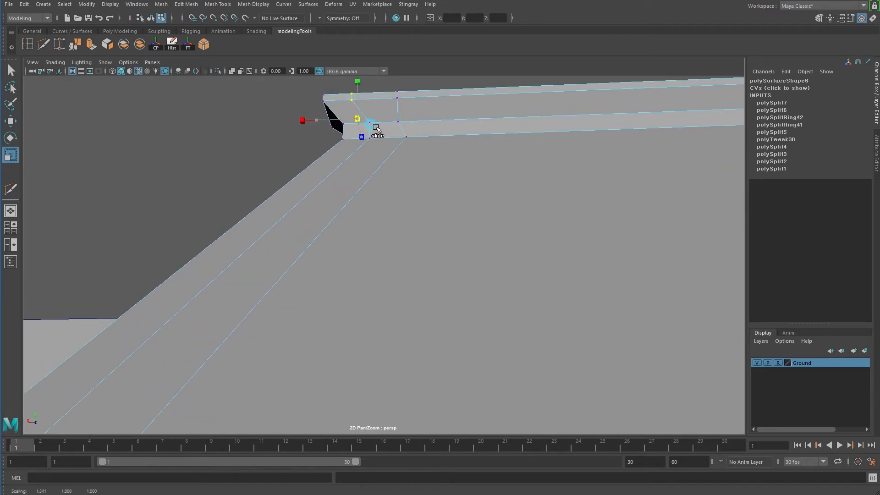
{"action": "left_click_drag", "start_coordinate": [316, 119], "coordinate": [344, 120]}
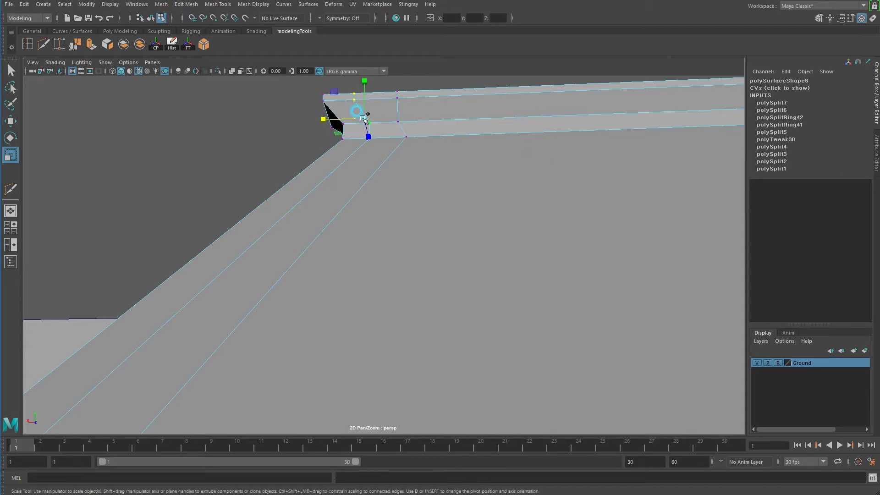
{"action": "left_click_drag", "start_coordinate": [323, 118], "coordinate": [380, 118]}
{"action": "scroll", "coordinate": [469, 148], "scroll_direction": "down", "scroll_amount": 2}
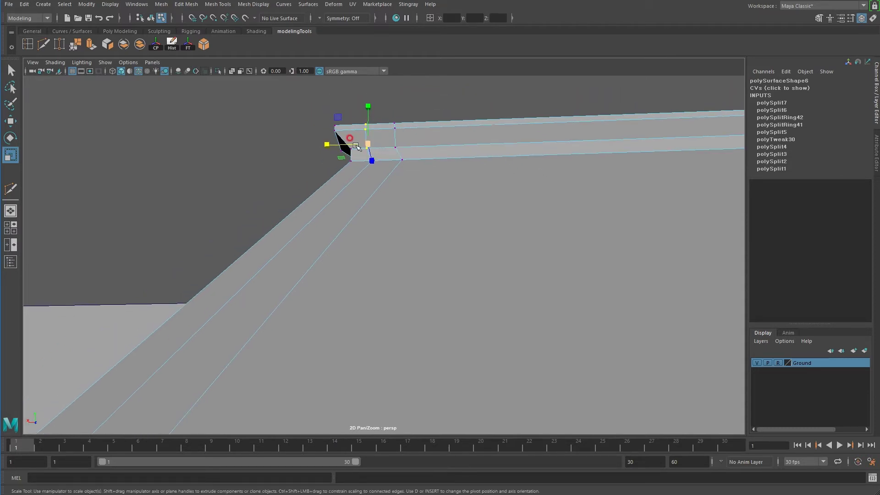
- Box-select the ledge corner vertices and nudge them slightly left with the Move tool
{"action": "key", "text": "w"}
{"action": "mouse_move", "coordinate": [390, 107]}
{"action": "left_mouse_down"}
{"action": "mouse_move", "coordinate": [409, 145]}
{"action": "mouse_move", "coordinate": [290, 177]}
{"action": "mouse_move", "coordinate": [539, 200]}
{"action": "mouse_move", "coordinate": [526, 265]}
{"action": "mouse_move", "coordinate": [540, 246]}
{"action": "mouse_move", "coordinate": [545, 197]}
{"action": "left_mouse_up"}
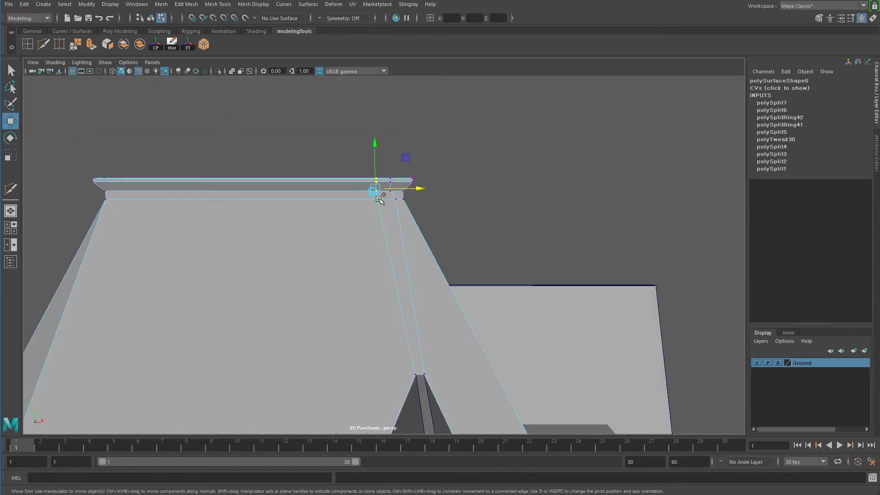
{"action": "mouse_move", "coordinate": [394, 193]}
{"action": "left_mouse_down"}
{"action": "mouse_move", "coordinate": [495, 191]}
{"action": "mouse_move", "coordinate": [353, 193]}
{"action": "mouse_move", "coordinate": [511, 181]}
{"action": "mouse_move", "coordinate": [285, 190]}
{"action": "left_mouse_up"}
{"action": "key", "text": "r"}
{"action": "key", "text": "w"}
{"action": "left_click_drag", "start_coordinate": [438, 190], "coordinate": [433, 189]}
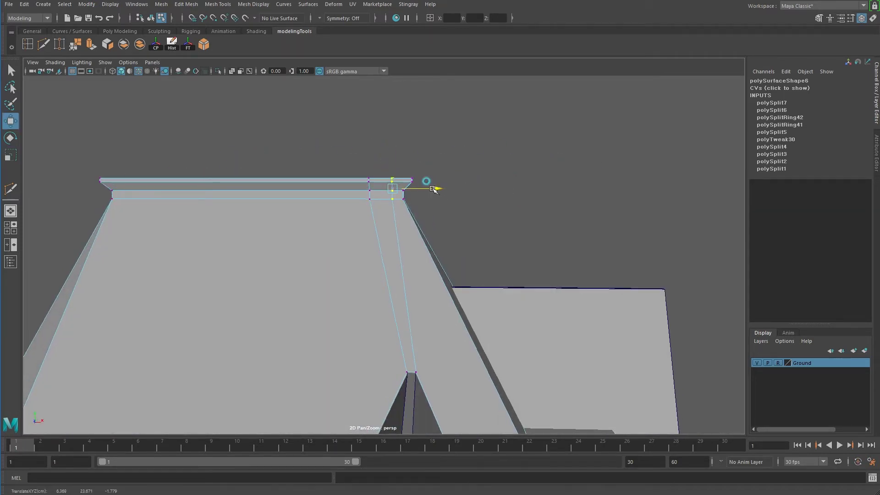
{"action": "right_click_drag", "start_coordinate": [358, 200], "coordinate": [385, 183]}
{"action": "mouse_move", "coordinate": [369, 235]}
{"action": "left_mouse_down", "text": "alt"}
{"action": "mouse_move", "coordinate": [337, 324]}
{"action": "mouse_move", "coordinate": [391, 235]}
{"action": "mouse_move", "coordinate": [411, 245]}
{"action": "mouse_move", "coordinate": [396, 255]}
{"action": "left_mouse_up", "text": "alt"}
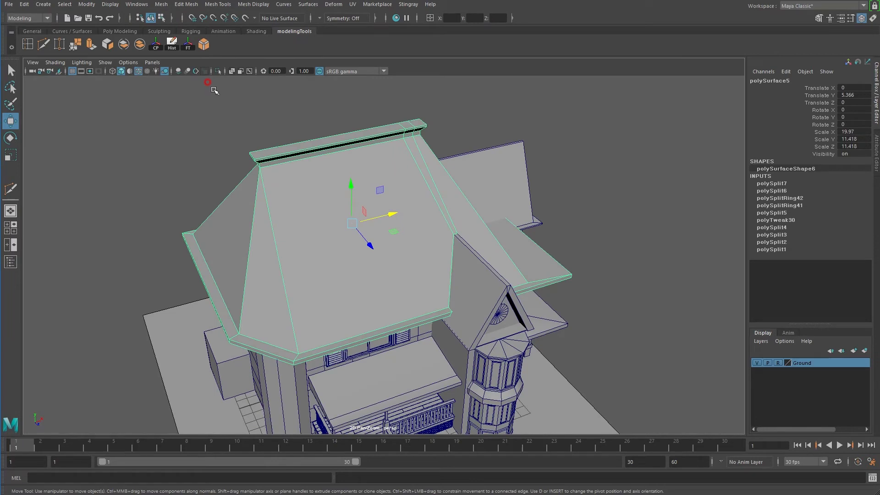
- Isolate the roof and delete its front face and the small triangular face near the top
{"action": "left_click", "coordinate": [217, 73]}
{"action": "right_click_drag", "start_coordinate": [452, 288], "coordinate": [453, 302]}
{"action": "left_click", "coordinate": [457, 302]}
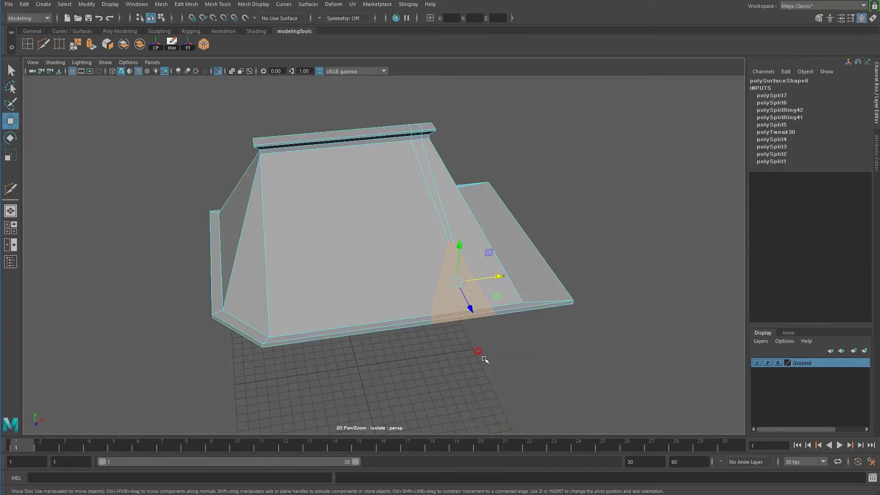
{"action": "key", "text": "Delete"}
{"action": "mouse_move", "coordinate": [520, 377]}
{"action": "left_mouse_down", "text": "alt"}
{"action": "mouse_move", "coordinate": [479, 320]}
{"action": "mouse_move", "coordinate": [475, 289]}
{"action": "mouse_move", "coordinate": [419, 221]}
{"action": "left_mouse_up", "text": "alt"}
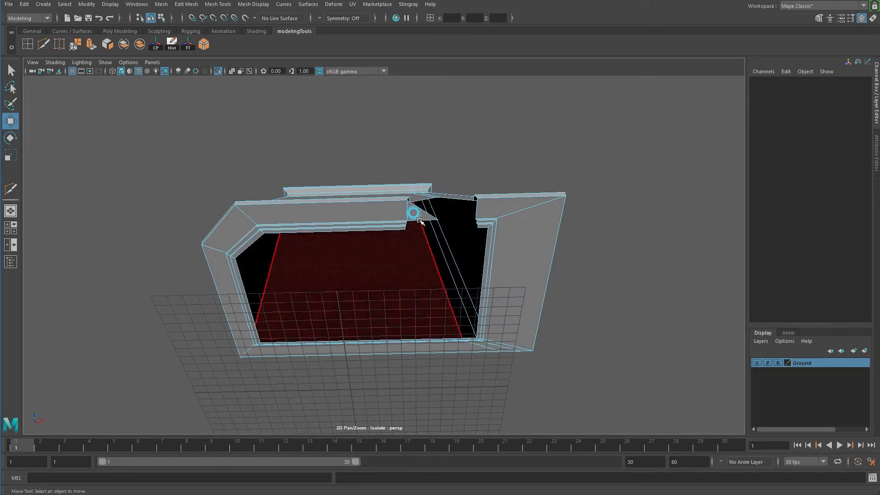
{"action": "left_click", "coordinate": [419, 220]}
{"action": "key", "text": "Delete"}
- Orbit around and under the isolated roof, then reselect the whole roof object
{"action": "mouse_move", "coordinate": [539, 258]}
{"action": "left_mouse_down", "text": "alt"}
{"action": "mouse_move", "coordinate": [526, 299]}
{"action": "mouse_move", "coordinate": [434, 320]}
{"action": "left_mouse_up", "text": "alt"}
{"action": "left_click", "coordinate": [429, 325]}
{"action": "left_click_drag", "start_coordinate": [403, 348], "coordinate": [387, 288], "text": "alt"}
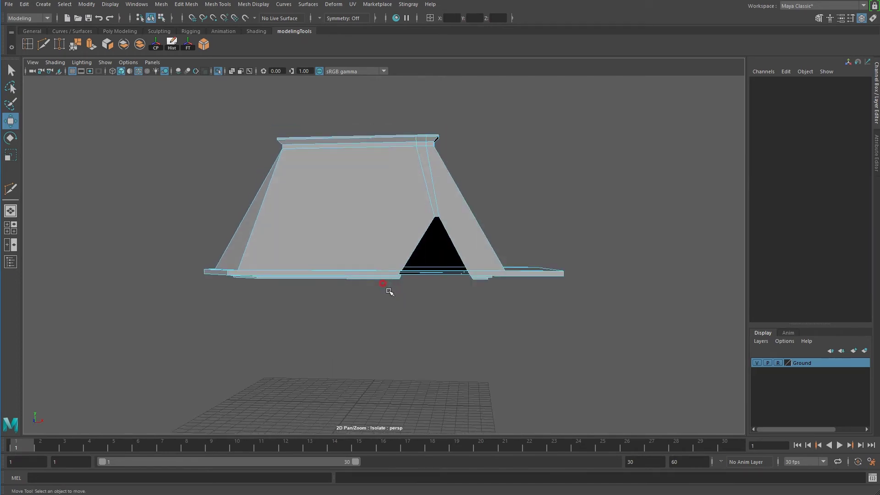
{"action": "right_click_drag", "start_coordinate": [387, 288], "coordinate": [497, 328], "text": "alt"}
{"action": "mouse_move", "coordinate": [497, 328]}
{"action": "left_mouse_down", "text": "alt"}
{"action": "mouse_move", "coordinate": [426, 310]}
{"action": "mouse_move", "coordinate": [433, 315]}
{"action": "mouse_move", "coordinate": [316, 229]}
{"action": "mouse_move", "coordinate": [320, 208]}
{"action": "mouse_move", "coordinate": [306, 205]}
{"action": "mouse_move", "coordinate": [295, 215]}
{"action": "mouse_move", "coordinate": [304, 240]}
{"action": "mouse_move", "coordinate": [284, 240]}
{"action": "mouse_move", "coordinate": [570, 364]}
{"action": "mouse_move", "coordinate": [562, 365]}
{"action": "left_mouse_up", "text": "alt"}
{"action": "right_click_drag", "start_coordinate": [562, 366], "coordinate": [548, 421], "text": "alt"}
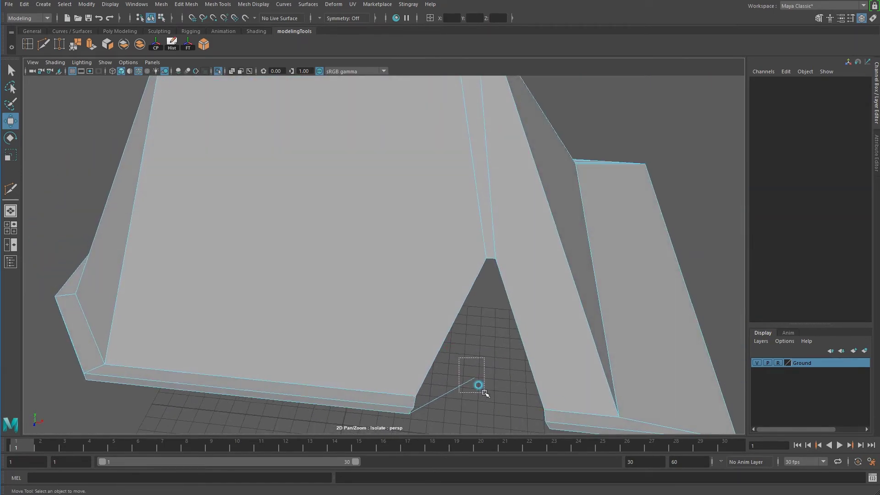
{"action": "left_click_drag", "start_coordinate": [481, 389], "coordinate": [480, 387]}
{"action": "right_click_drag", "start_coordinate": [481, 387], "coordinate": [475, 362], "text": "alt"}
{"action": "mouse_move", "coordinate": [476, 361]}
{"action": "left_mouse_down", "text": "alt"}
{"action": "mouse_move", "coordinate": [478, 344]}
{"action": "mouse_move", "coordinate": [362, 166]}
{"action": "left_mouse_up", "text": "alt"}
{"action": "right_click_drag", "start_coordinate": [361, 167], "coordinate": [495, 269], "text": "alt"}
{"action": "mouse_move", "coordinate": [496, 269]}
{"action": "left_mouse_down", "text": "alt"}
{"action": "mouse_move", "coordinate": [466, 240]}
{"action": "mouse_move", "coordinate": [471, 231]}
{"action": "left_mouse_up", "text": "alt"}
{"action": "left_click", "coordinate": [286, 106]}
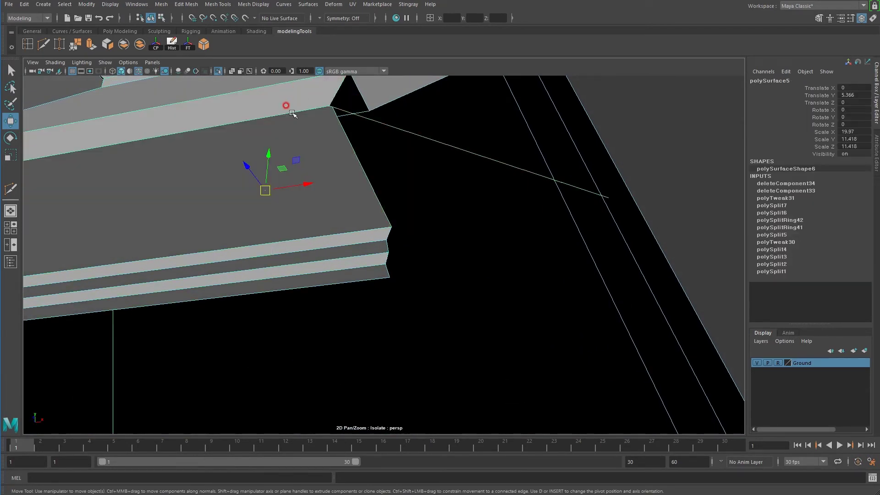
- Cut at the ledge corner, then select and delete the stray edge along the ledge
{"action": "left_click", "coordinate": [48, 42]}
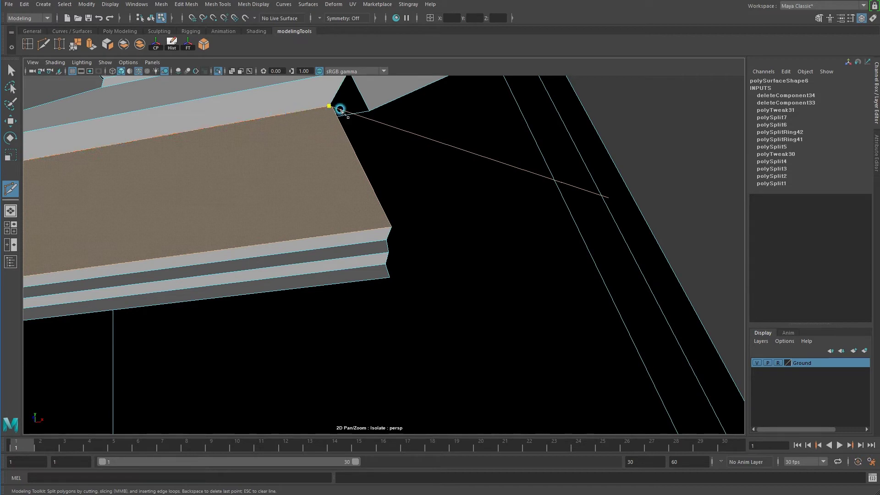
{"action": "left_click", "coordinate": [404, 226]}
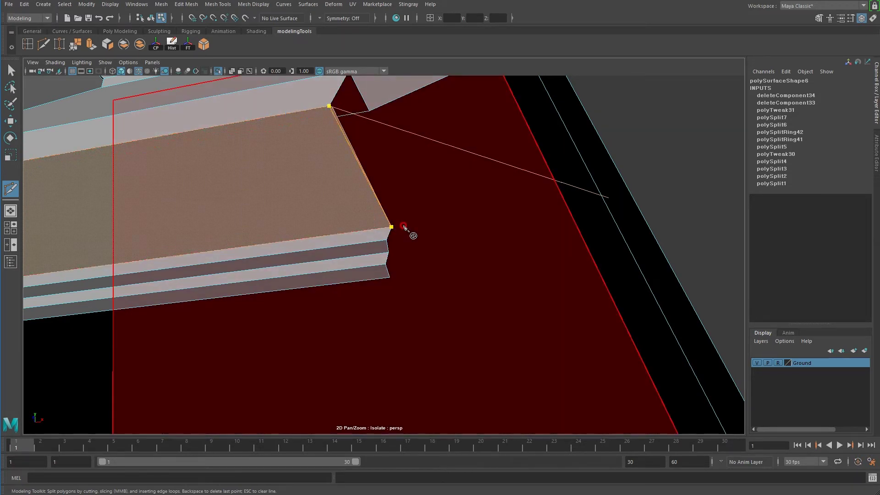
{"action": "right_click_drag", "start_coordinate": [306, 129], "coordinate": [338, 112]}
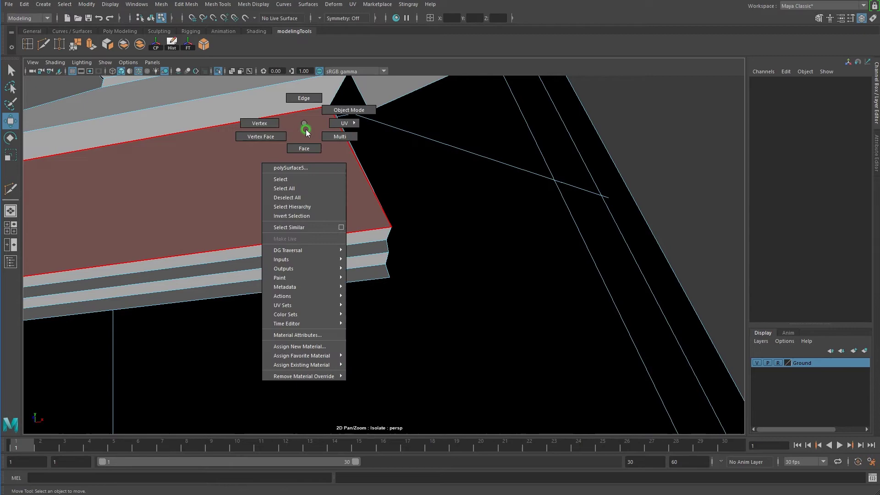
{"action": "key", "text": "w"}
{"action": "left_click", "coordinate": [334, 113]}
{"action": "left_click_drag", "start_coordinate": [334, 113], "coordinate": [467, 331], "text": "alt"}
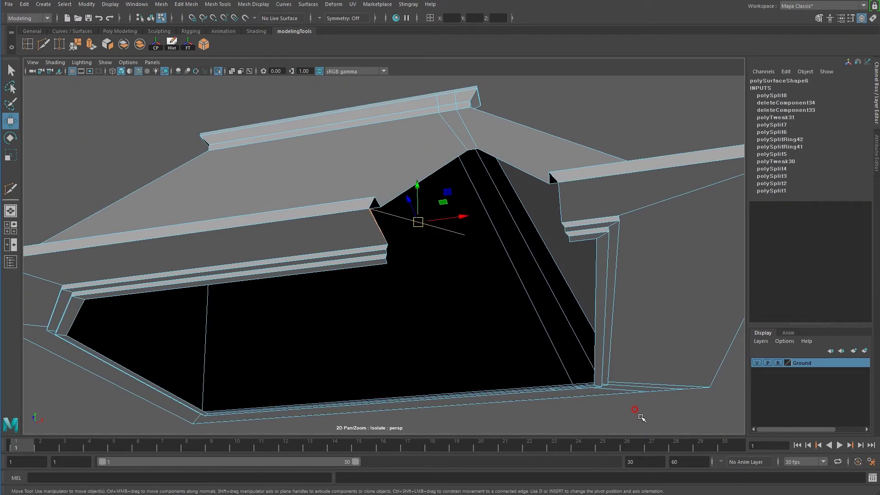
{"action": "key", "text": "Delete"}
- Return to object selection and inspect the roof from above and below
{"action": "right_click_drag", "start_coordinate": [648, 196], "coordinate": [613, 196]}
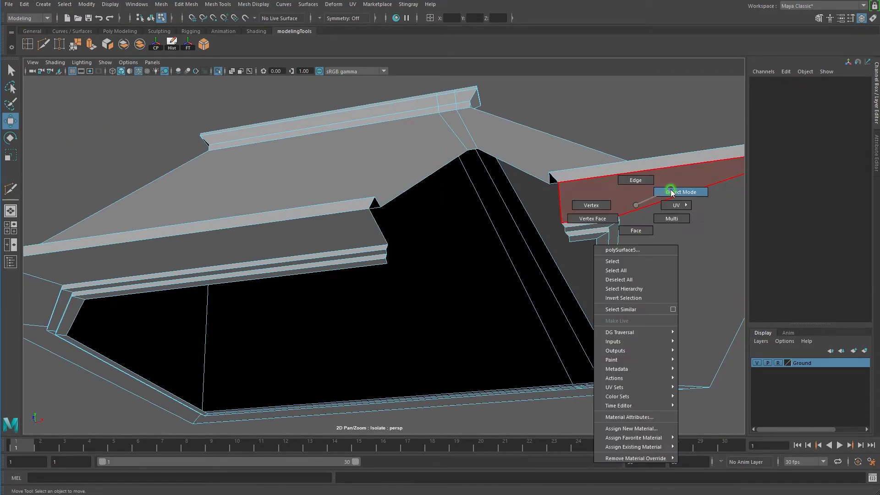
{"action": "mouse_move", "coordinate": [582, 230]}
{"action": "left_mouse_down", "text": "alt"}
{"action": "mouse_move", "coordinate": [581, 267]}
{"action": "mouse_move", "coordinate": [490, 301]}
{"action": "mouse_move", "coordinate": [495, 325]}
{"action": "mouse_move", "coordinate": [434, 291]}
{"action": "mouse_move", "coordinate": [458, 281]}
{"action": "mouse_move", "coordinate": [379, 269]}
{"action": "mouse_move", "coordinate": [380, 277]}
{"action": "mouse_move", "coordinate": [424, 275]}
{"action": "left_mouse_up", "text": "alt"}
{"action": "right_click_drag", "start_coordinate": [424, 275], "coordinate": [539, 324], "text": "alt"}
{"action": "mouse_move", "coordinate": [539, 323]}
{"action": "left_mouse_down", "text": "alt"}
{"action": "mouse_move", "coordinate": [506, 310]}
{"action": "mouse_move", "coordinate": [524, 298]}
{"action": "mouse_move", "coordinate": [503, 275]}
{"action": "mouse_move", "coordinate": [518, 297]}
{"action": "mouse_move", "coordinate": [491, 305]}
{"action": "left_mouse_up", "text": "alt"}
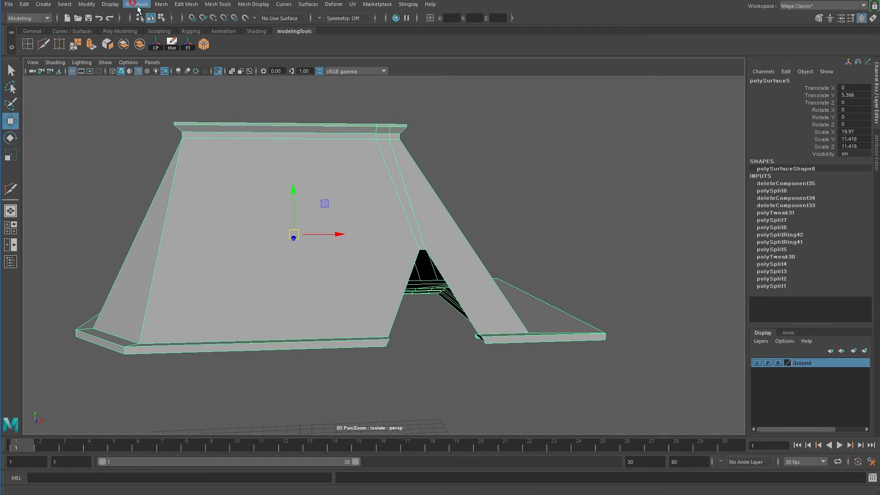
- Try an edge loop on the roof, undo it, and Multi-Cut a horizontal edge across the front slope
{"action": "left_click", "coordinate": [43, 49]}
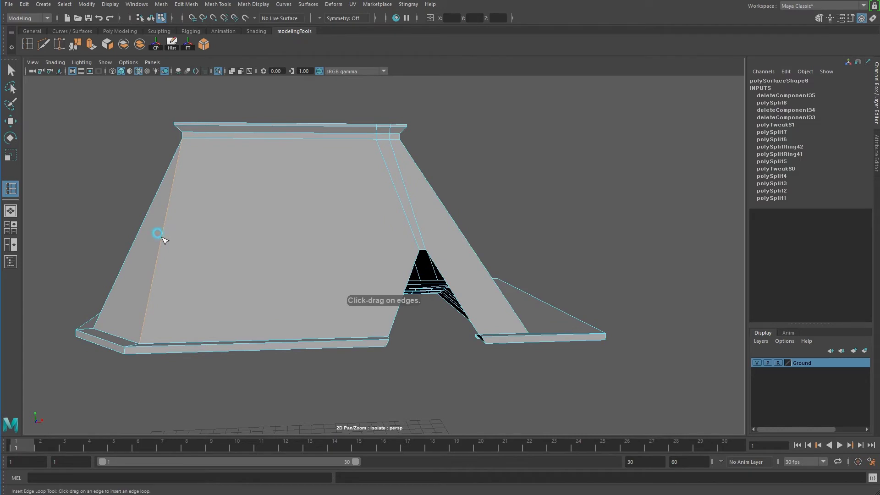
{"action": "key", "text": "ctrl+z"}
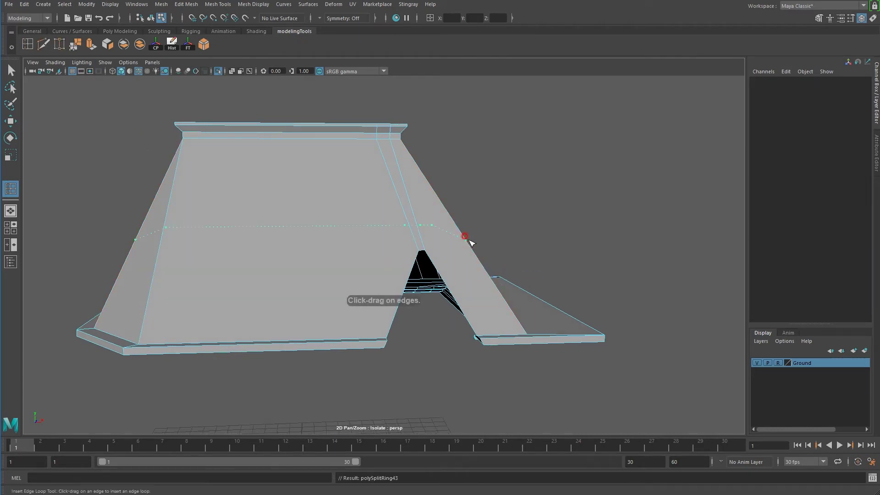
{"action": "mouse_move", "coordinate": [593, 269]}
{"action": "left_mouse_down", "text": "alt"}
{"action": "mouse_move", "coordinate": [423, 273]}
{"action": "mouse_move", "coordinate": [501, 282]}
{"action": "mouse_move", "coordinate": [557, 270]}
{"action": "left_mouse_up", "text": "alt"}
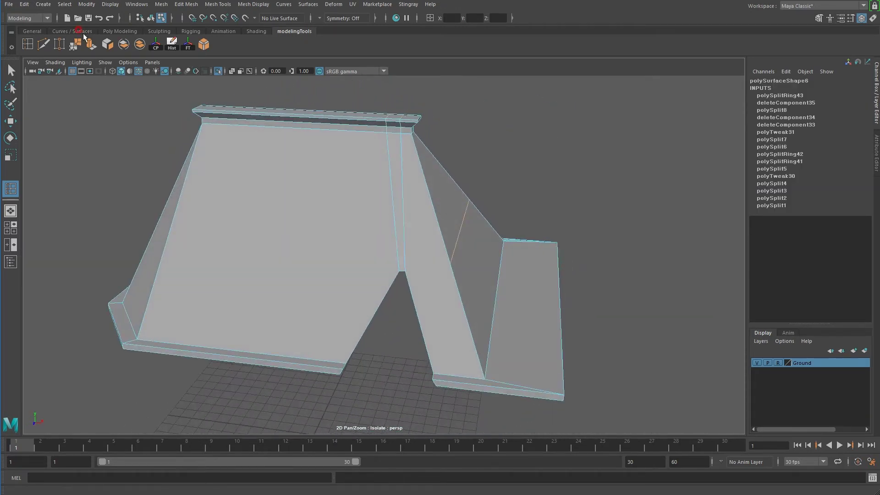
{"action": "left_click", "coordinate": [48, 48]}
{"action": "left_click", "coordinate": [450, 264]}
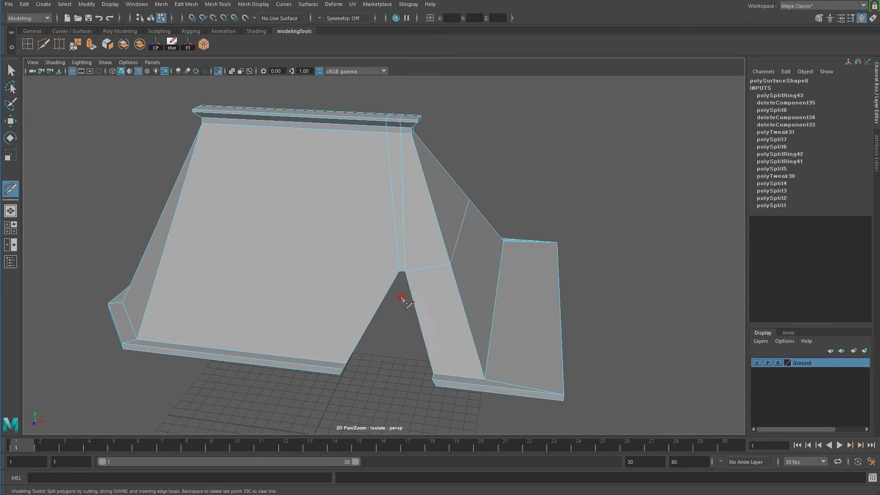
{"action": "mouse_move", "coordinate": [200, 300]}
{"action": "left_mouse_down", "text": "alt"}
{"action": "mouse_move", "coordinate": [305, 300]}
{"action": "mouse_move", "coordinate": [387, 314]}
{"action": "mouse_move", "coordinate": [397, 332]}
{"action": "mouse_move", "coordinate": [367, 334]}
{"action": "mouse_move", "coordinate": [365, 359]}
{"action": "mouse_move", "coordinate": [373, 330]}
{"action": "mouse_move", "coordinate": [461, 328]}
{"action": "mouse_move", "coordinate": [334, 320]}
{"action": "left_mouse_up", "text": "alt"}
{"action": "key", "text": "w"}
- Continue the horizontal cut around the roof's side slope, then show the full house again
{"action": "right_click_drag", "start_coordinate": [337, 186], "coordinate": [371, 176]}
{"action": "left_click_drag", "start_coordinate": [335, 194], "coordinate": [273, 214], "text": "alt"}
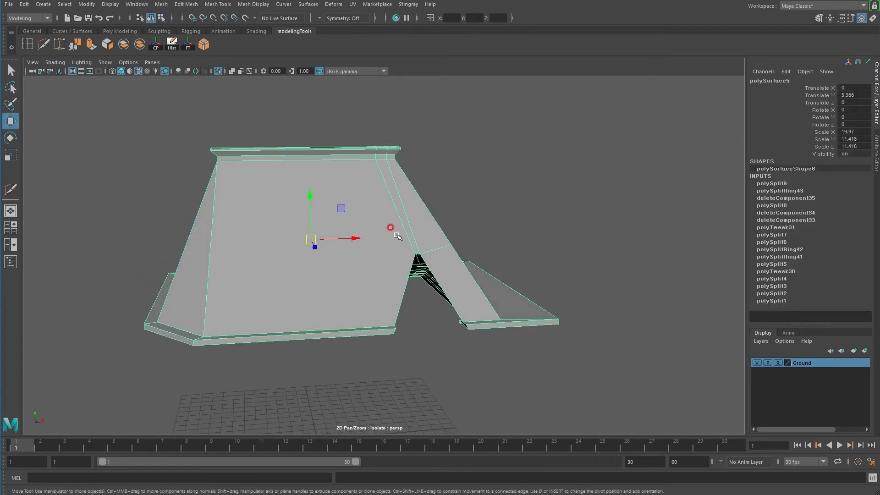
{"action": "key", "text": "y"}
{"action": "left_click_drag", "start_coordinate": [304, 309], "coordinate": [317, 301], "text": "alt"}
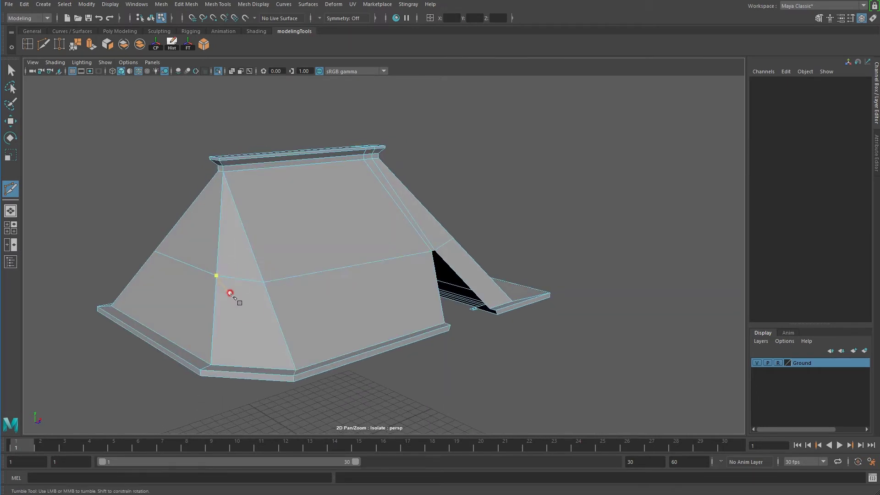
{"action": "right_click_drag", "start_coordinate": [310, 226], "coordinate": [363, 210]}
{"action": "mouse_move", "coordinate": [334, 232]}
{"action": "left_mouse_down", "text": "alt"}
{"action": "mouse_move", "coordinate": [464, 231]}
{"action": "mouse_move", "coordinate": [412, 234]}
{"action": "mouse_move", "coordinate": [150, 106]}
{"action": "left_mouse_up", "text": "alt"}
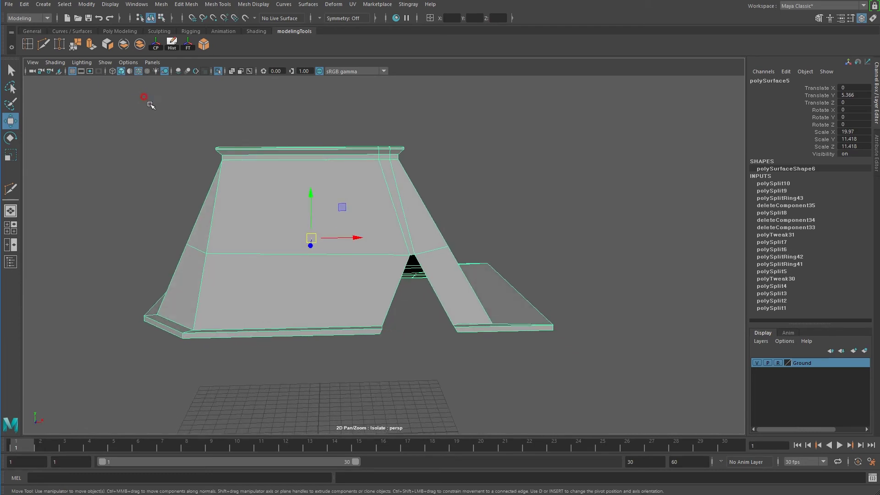
{"action": "left_click", "coordinate": [218, 71]}
- Deselect the roof and select the small gable roof beside the bay tower
{"action": "left_click", "coordinate": [587, 185]}
{"action": "mouse_move", "coordinate": [587, 184]}
{"action": "left_mouse_down", "text": "alt"}
{"action": "mouse_move", "coordinate": [458, 285]}
{"action": "mouse_move", "coordinate": [465, 275]}
{"action": "left_mouse_up", "text": "alt"}
{"action": "left_click", "coordinate": [457, 285]}
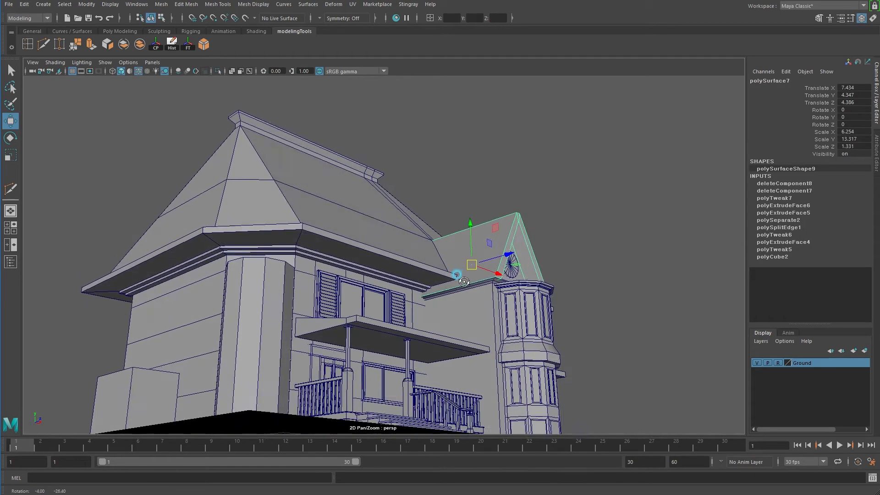
{"action": "scroll", "coordinate": [481, 298], "scroll_direction": "up", "scroll_amount": 2}
{"action": "scroll", "coordinate": [506, 324], "scroll_direction": "up", "scroll_amount": 4}
{"action": "mouse_move", "coordinate": [506, 323]}
{"action": "left_mouse_down", "text": "alt"}
{"action": "mouse_move", "coordinate": [458, 284]}
{"action": "mouse_move", "coordinate": [485, 235]}
{"action": "left_mouse_up", "text": "alt"}
- Select the wall face's two top vertices and raise them slightly along Y
{"action": "right_click_drag", "start_coordinate": [484, 235], "coordinate": [424, 236]}
{"action": "mouse_move", "coordinate": [424, 236]}
{"action": "left_mouse_down", "text": "alt"}
{"action": "mouse_move", "coordinate": [444, 224]}
{"action": "mouse_move", "coordinate": [472, 321]}
{"action": "mouse_move", "coordinate": [309, 126]}
{"action": "mouse_move", "coordinate": [408, 235]}
{"action": "left_mouse_up", "text": "alt"}
{"action": "left_click_drag", "start_coordinate": [450, 259], "coordinate": [469, 263]}
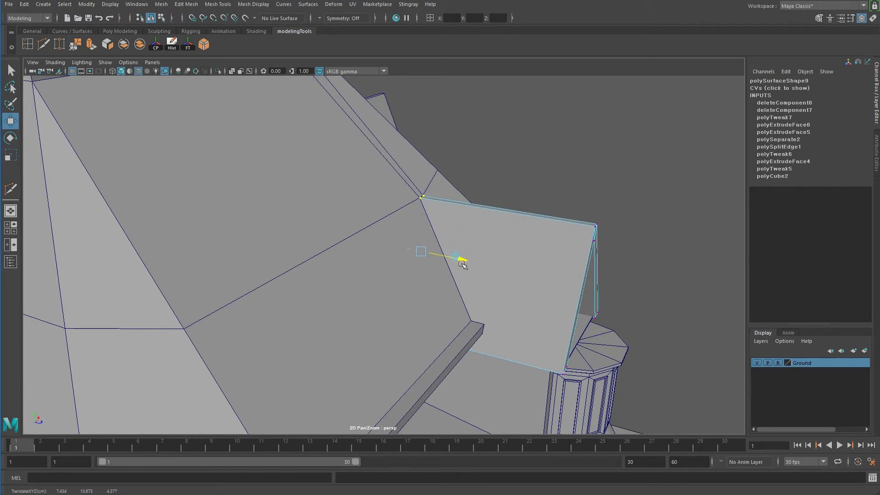
{"action": "left_click_drag", "start_coordinate": [461, 264], "coordinate": [504, 245], "text": "alt"}
{"action": "left_click_drag", "start_coordinate": [632, 208], "coordinate": [405, 108]}
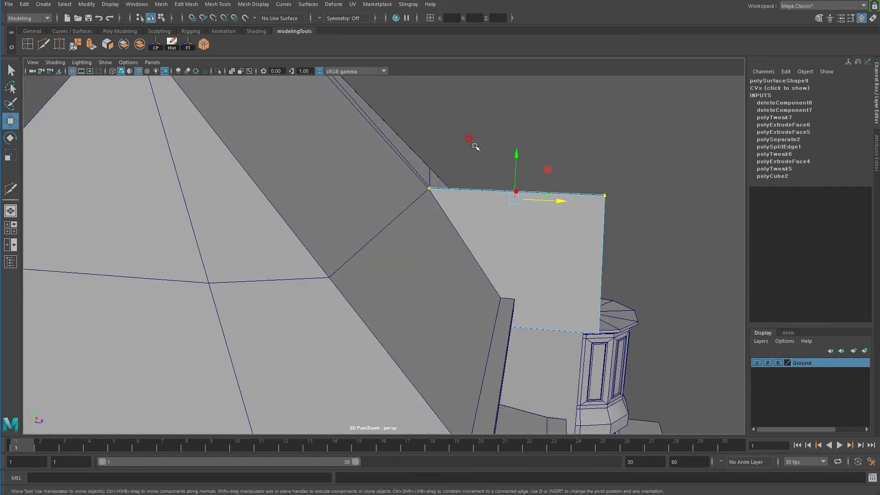
{"action": "mouse_move", "coordinate": [517, 159]}
{"action": "left_mouse_down"}
{"action": "mouse_move", "coordinate": [467, 207]}
{"action": "mouse_move", "coordinate": [480, 266]}
{"action": "left_mouse_up"}
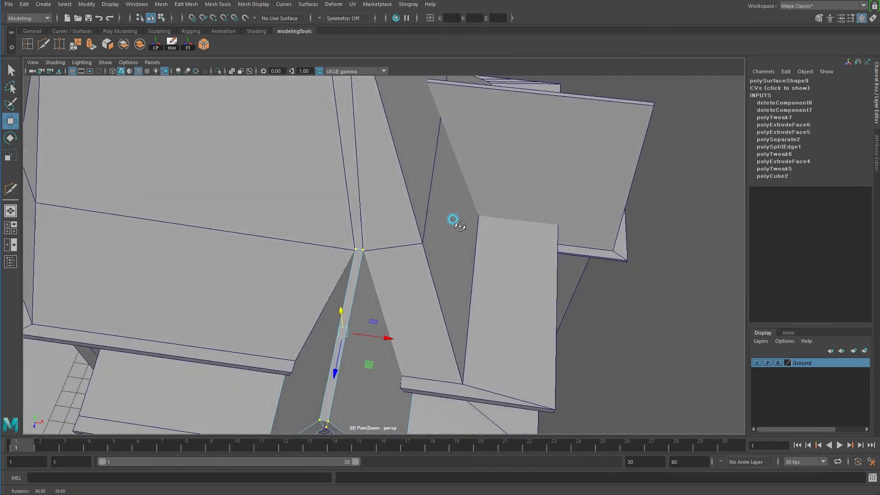
- Orbit around the house and return to object selection near the gable
{"action": "mouse_move", "coordinate": [546, 319]}
{"action": "left_mouse_down", "text": "alt"}
{"action": "mouse_move", "coordinate": [418, 277]}
{"action": "mouse_move", "coordinate": [459, 255]}
{"action": "mouse_move", "coordinate": [282, 244]}
{"action": "mouse_move", "coordinate": [396, 278]}
{"action": "mouse_move", "coordinate": [444, 308]}
{"action": "left_mouse_up", "text": "alt"}
{"action": "mouse_move", "coordinate": [443, 308]}
{"action": "right_mouse_down", "text": "alt"}
{"action": "mouse_move", "coordinate": [446, 319]}
{"action": "mouse_move", "coordinate": [414, 307]}
{"action": "right_mouse_up", "text": "alt"}
{"action": "right_click_drag", "start_coordinate": [497, 223], "coordinate": [513, 216]}
{"action": "mouse_move", "coordinate": [513, 215]}
{"action": "left_mouse_down", "text": "alt"}
{"action": "mouse_move", "coordinate": [508, 238]}
{"action": "mouse_move", "coordinate": [481, 261]}
{"action": "mouse_move", "coordinate": [438, 258]}
{"action": "mouse_move", "coordinate": [440, 274]}
{"action": "mouse_move", "coordinate": [383, 249]}
{"action": "mouse_move", "coordinate": [390, 253]}
{"action": "left_mouse_up", "text": "alt"}
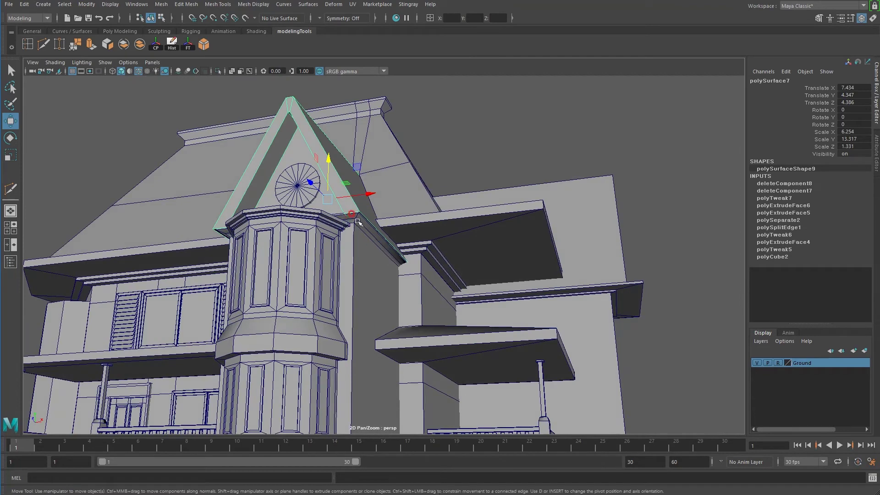
{"action": "left_click", "coordinate": [351, 240]}
{"action": "mouse_move", "coordinate": [351, 231]}
{"action": "right_mouse_down"}
{"action": "mouse_move", "coordinate": [333, 221]}
{"action": "mouse_move", "coordinate": [353, 212]}
{"action": "right_mouse_up"}
- Zoom to the bay tower's cornice and switch it to component selection via its marking menu
{"action": "scroll", "coordinate": [333, 222], "scroll_direction": "up", "scroll_amount": 3}
{"action": "mouse_move", "coordinate": [347, 210]}
{"action": "left_mouse_down", "text": "alt"}
{"action": "mouse_move", "coordinate": [294, 250]}
{"action": "mouse_move", "coordinate": [271, 251]}
{"action": "mouse_move", "coordinate": [284, 298]}
{"action": "mouse_move", "coordinate": [277, 300]}
{"action": "mouse_move", "coordinate": [292, 302]}
{"action": "mouse_move", "coordinate": [291, 293]}
{"action": "mouse_move", "coordinate": [288, 305]}
{"action": "left_mouse_up", "text": "alt"}
{"action": "right_click", "coordinate": [272, 261]}
{"action": "left_click", "coordinate": [250, 273]}
{"action": "right_click", "coordinate": [330, 253]}
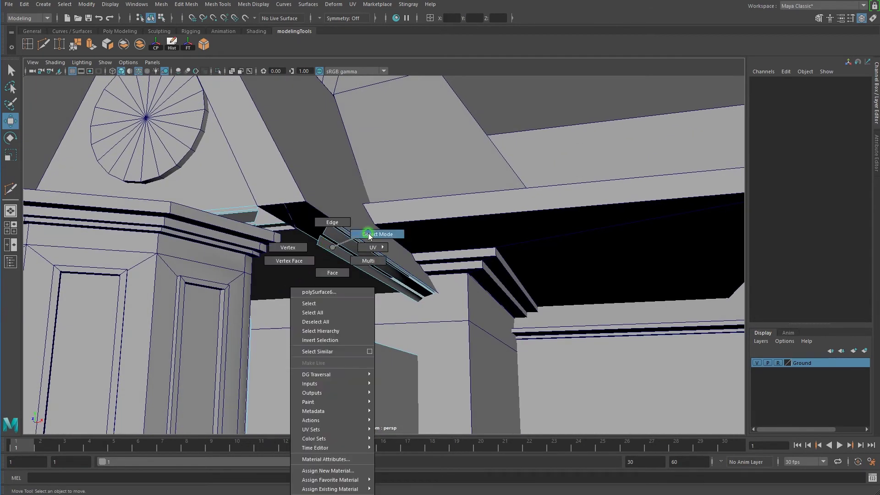
- Isolate the cornice and select its top and diagonal edges to inspect them
{"action": "left_click", "coordinate": [345, 249]}
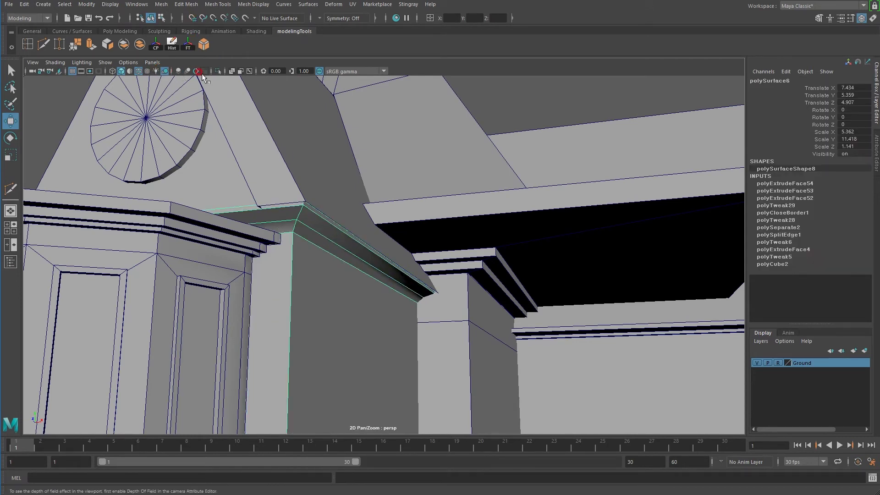
{"action": "left_click", "coordinate": [216, 73]}
{"action": "right_click", "coordinate": [315, 239]}
{"action": "mouse_move", "coordinate": [314, 239]}
{"action": "left_mouse_down", "text": "alt"}
{"action": "mouse_move", "coordinate": [416, 275]}
{"action": "mouse_move", "coordinate": [359, 275]}
{"action": "mouse_move", "coordinate": [367, 281]}
{"action": "left_mouse_up", "text": "alt"}
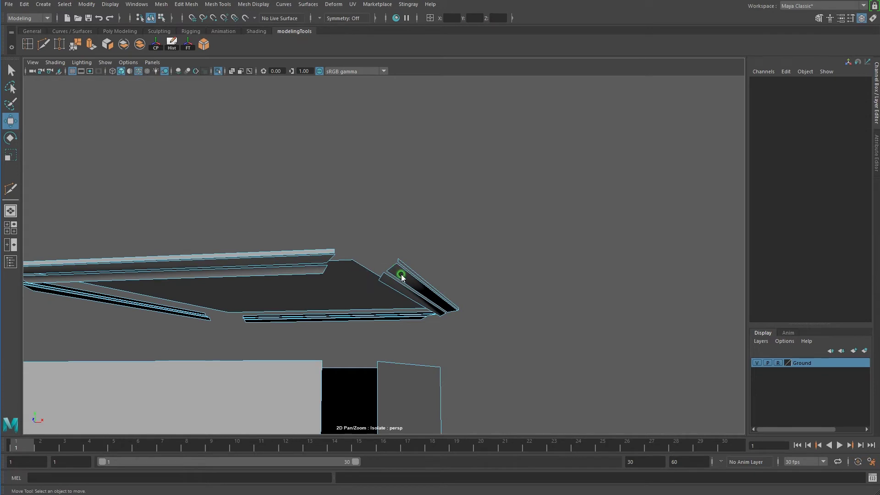
{"action": "left_click", "coordinate": [401, 277]}
{"action": "right_click_drag", "start_coordinate": [398, 264], "coordinate": [389, 238]}
{"action": "left_click", "coordinate": [380, 248]}
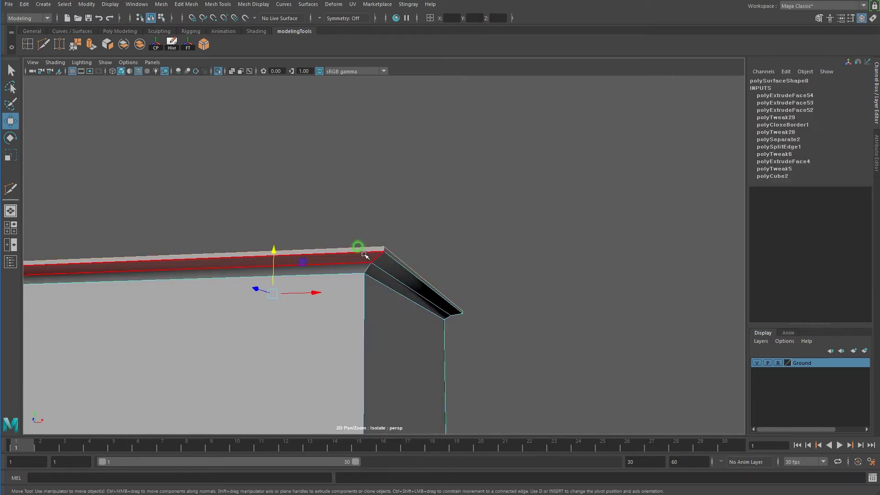
{"action": "left_click", "coordinate": [394, 255], "text": "shift"}
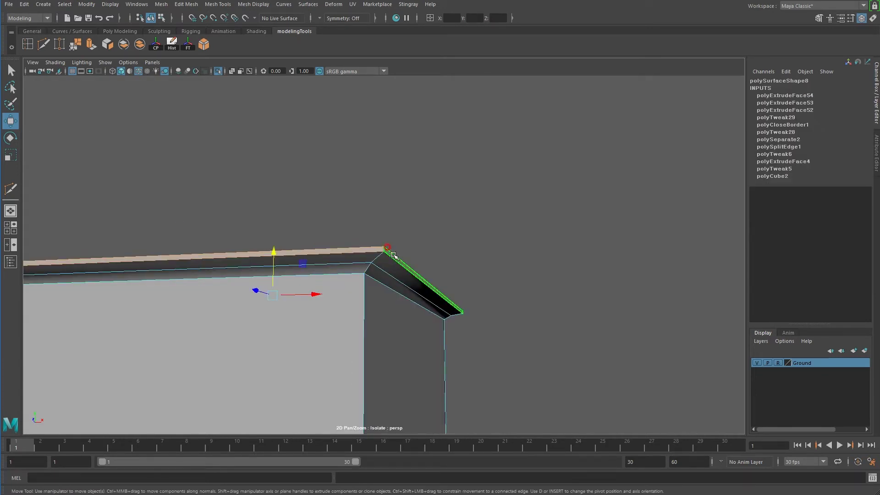
{"action": "scroll", "coordinate": [394, 254], "scroll_direction": "down", "scroll_amount": 5}
{"action": "mouse_move", "coordinate": [333, 292]}
{"action": "left_mouse_down", "text": "alt"}
{"action": "mouse_move", "coordinate": [349, 307]}
{"action": "mouse_move", "coordinate": [290, 294]}
{"action": "mouse_move", "coordinate": [333, 289]}
{"action": "mouse_move", "coordinate": [401, 365]}
{"action": "mouse_move", "coordinate": [418, 366]}
{"action": "mouse_move", "coordinate": [412, 343]}
{"action": "left_mouse_up", "text": "alt"}
- Leave the cornice unchanged, exit isolate, and orbit to face the gable and tower
{"action": "key", "text": "F11"}
{"action": "key", "text": "r"}
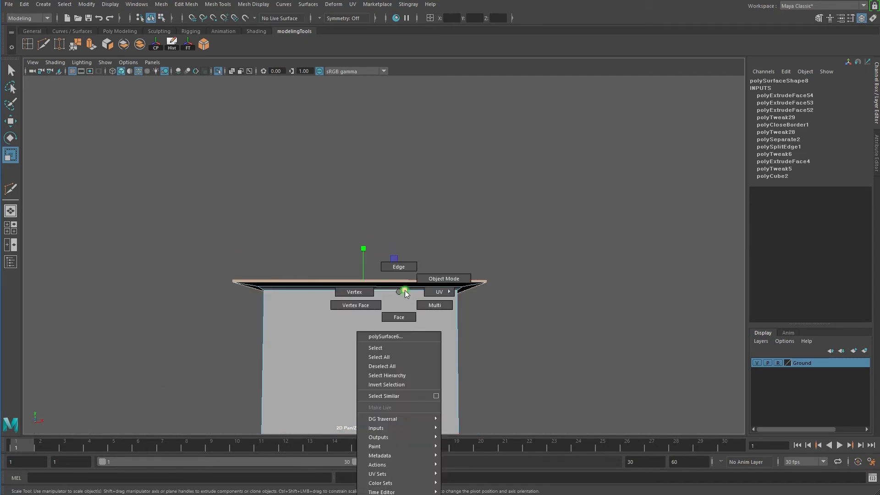
{"action": "key", "text": "F8"}
{"action": "left_click", "coordinate": [403, 192]}
{"action": "left_click", "coordinate": [218, 71]}
{"action": "mouse_move", "coordinate": [431, 254]}
{"action": "left_mouse_down", "text": "alt"}
{"action": "mouse_move", "coordinate": [420, 239]}
{"action": "mouse_move", "coordinate": [385, 255]}
{"action": "mouse_move", "coordinate": [373, 267]}
{"action": "mouse_move", "coordinate": [376, 300]}
{"action": "mouse_move", "coordinate": [338, 232]}
{"action": "mouse_move", "coordinate": [366, 229]}
{"action": "left_mouse_up", "text": "alt"}
{"action": "mouse_move", "coordinate": [367, 229]}
{"action": "right_mouse_down", "text": "alt"}
{"action": "mouse_move", "coordinate": [386, 222]}
{"action": "mouse_move", "coordinate": [351, 275]}
{"action": "right_mouse_up", "text": "alt"}
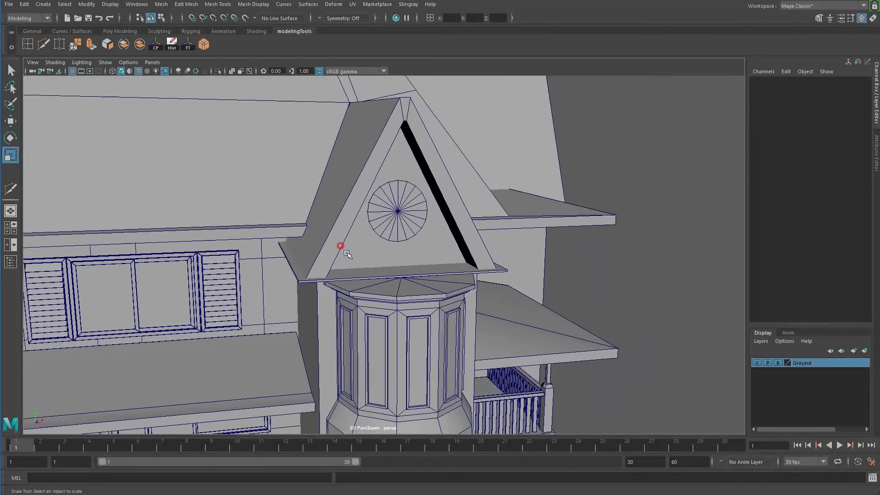
- Select the gable's base vertices, scale them, and move them upward
{"action": "left_click", "coordinate": [345, 267]}
{"action": "right_click_drag", "start_coordinate": [337, 218], "coordinate": [378, 223], "text": "alt"}
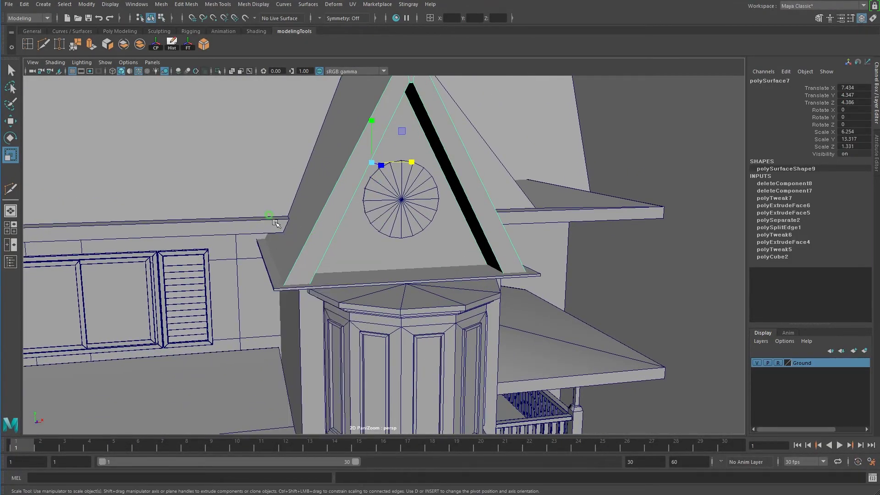
{"action": "right_click_drag", "start_coordinate": [321, 230], "coordinate": [321, 201]}
{"action": "right_click_drag", "start_coordinate": [321, 201], "coordinate": [265, 196], "text": "alt"}
{"action": "left_click_drag", "start_coordinate": [119, 137], "coordinate": [573, 280]}
{"action": "right_click_drag", "start_coordinate": [573, 280], "coordinate": [385, 220], "text": "alt"}
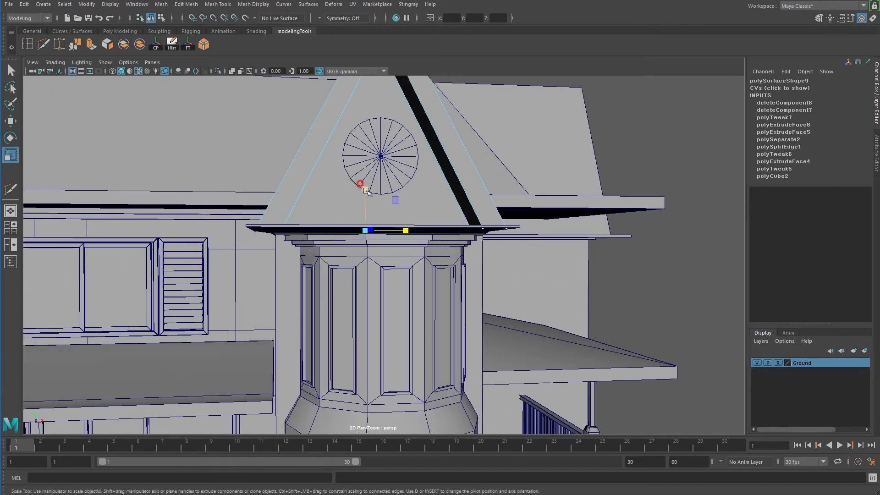
{"action": "key", "text": "w"}
{"action": "mouse_move", "coordinate": [366, 197]}
{"action": "left_mouse_down", "text": "alt"}
{"action": "mouse_move", "coordinate": [338, 235]}
{"action": "mouse_move", "coordinate": [323, 215]}
{"action": "left_mouse_up", "text": "alt"}
- Return the gable to object mode and orbit around it to check the new shape
{"action": "scroll", "coordinate": [312, 232], "scroll_direction": "up", "scroll_amount": 3}
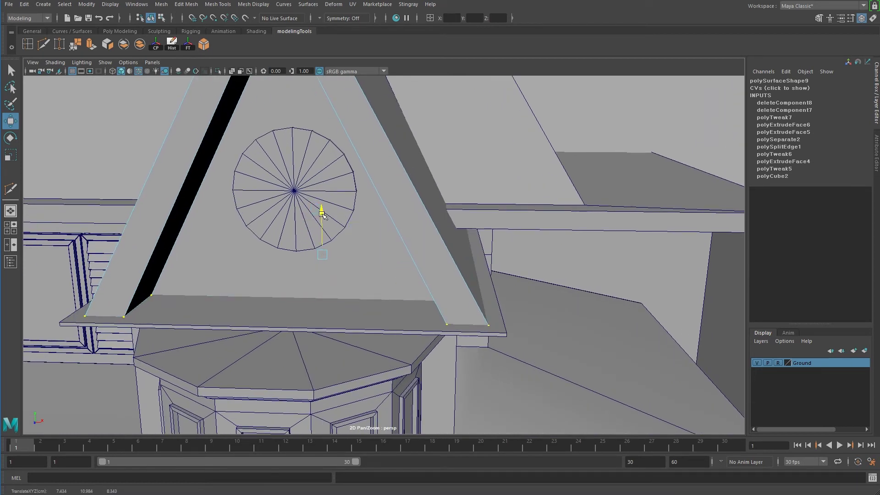
{"action": "right_click_drag", "start_coordinate": [377, 202], "coordinate": [418, 190]}
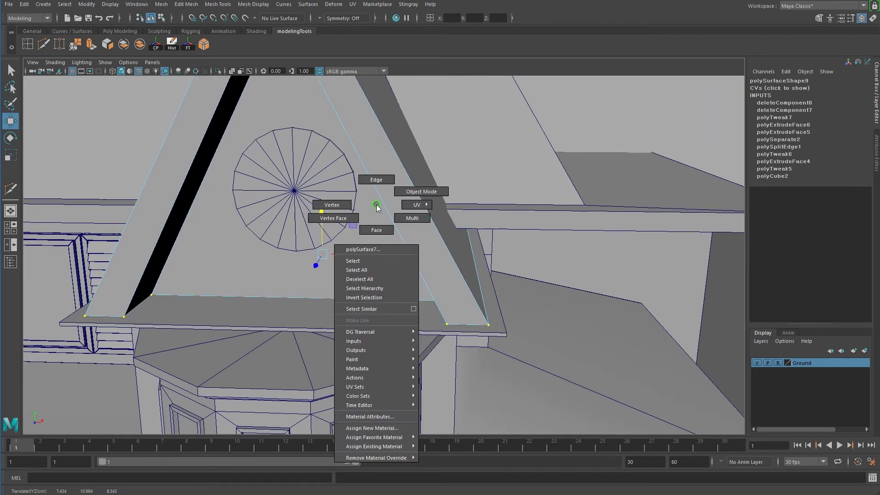
{"action": "scroll", "coordinate": [390, 206], "scroll_direction": "down", "scroll_amount": 5}
{"action": "mouse_move", "coordinate": [413, 220]}
{"action": "left_mouse_down", "text": "alt"}
{"action": "mouse_move", "coordinate": [433, 240]}
{"action": "mouse_move", "coordinate": [440, 231]}
{"action": "left_mouse_up", "text": "alt"}
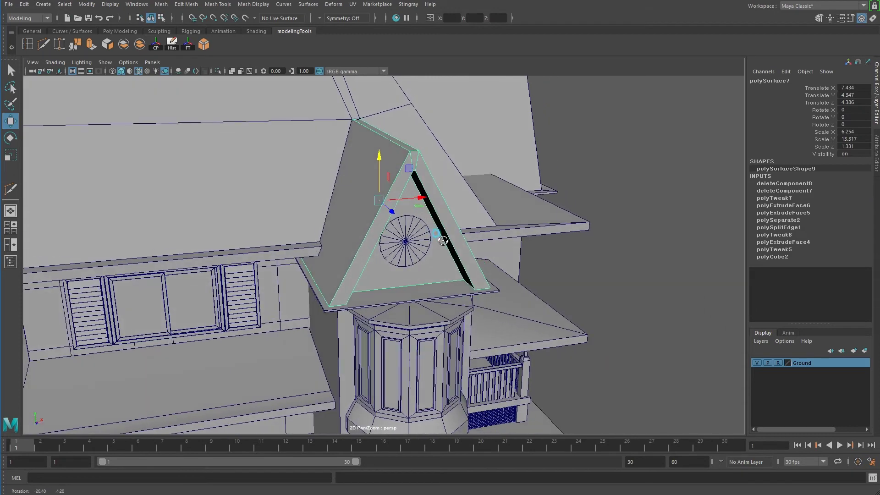
{"action": "left_click_drag", "start_coordinate": [384, 210], "coordinate": [390, 250], "text": "alt"}
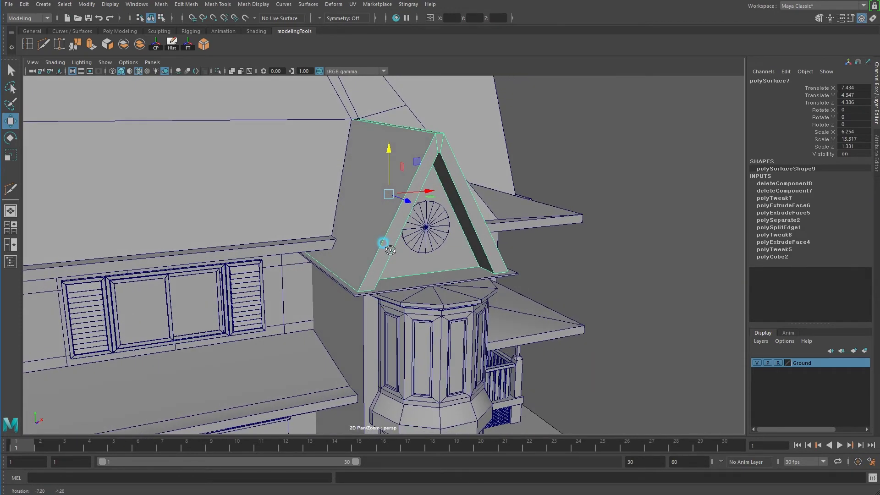
{"action": "middle_click_drag", "start_coordinate": [390, 250], "coordinate": [334, 292], "text": "alt"}
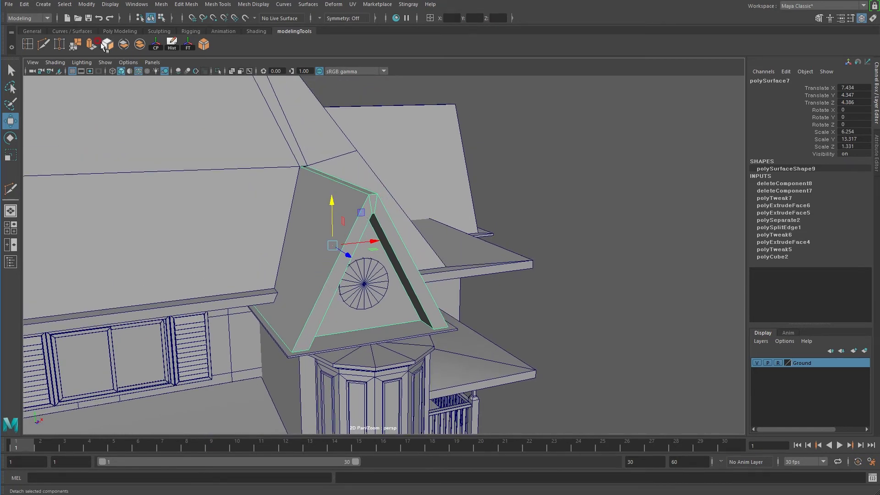
{"action": "left_click", "coordinate": [35, 44]}
- Insert an edge loop around the gable frame
{"action": "left_click_drag", "start_coordinate": [372, 201], "coordinate": [374, 203]}
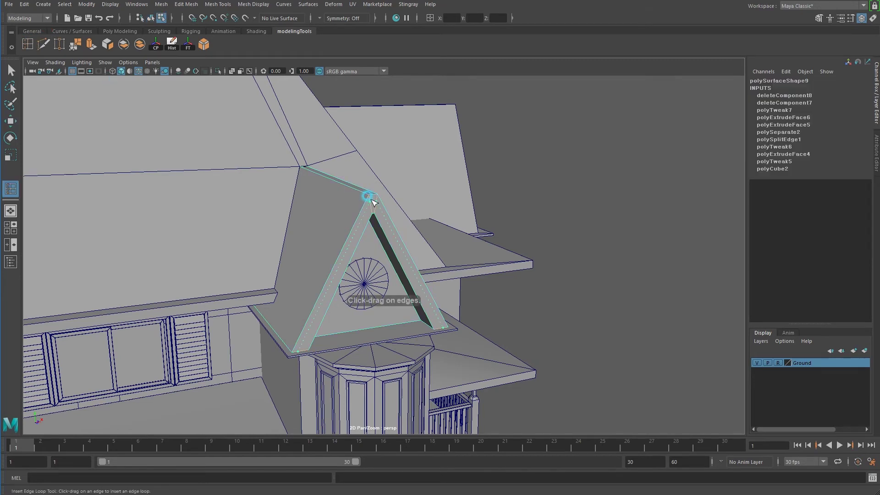
{"action": "key", "text": "w"}
{"action": "right_click_drag", "start_coordinate": [373, 223], "coordinate": [274, 341]}
- Extrude both sloping trim faces outward with Local Translate Z about 0.168
{"action": "left_click", "coordinate": [299, 344]}
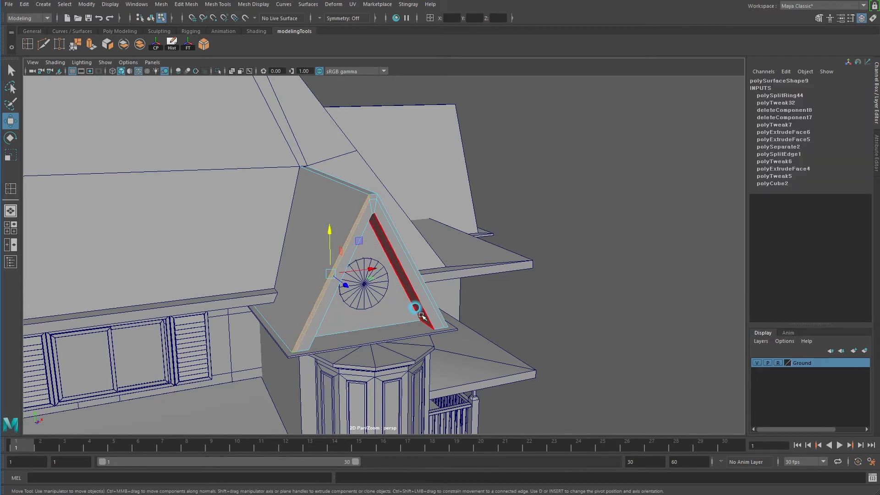
{"action": "left_click", "coordinate": [436, 310], "text": "shift"}
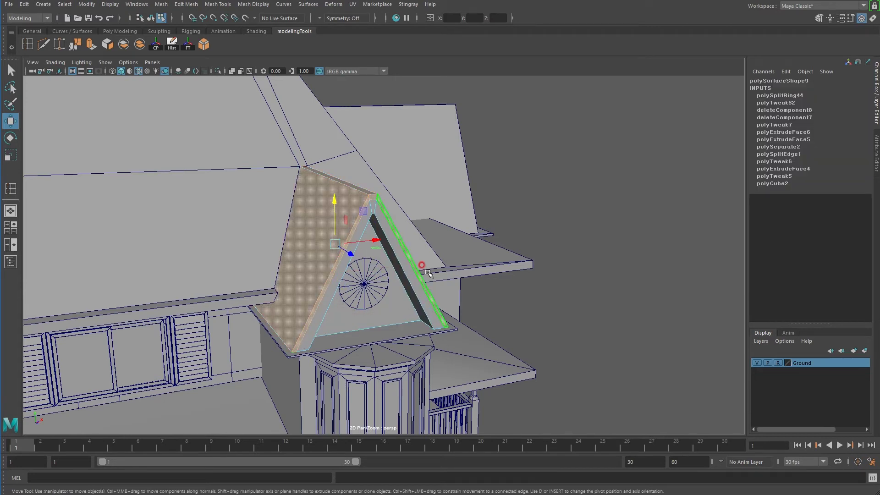
{"action": "left_click", "coordinate": [369, 201], "text": "ctrl"}
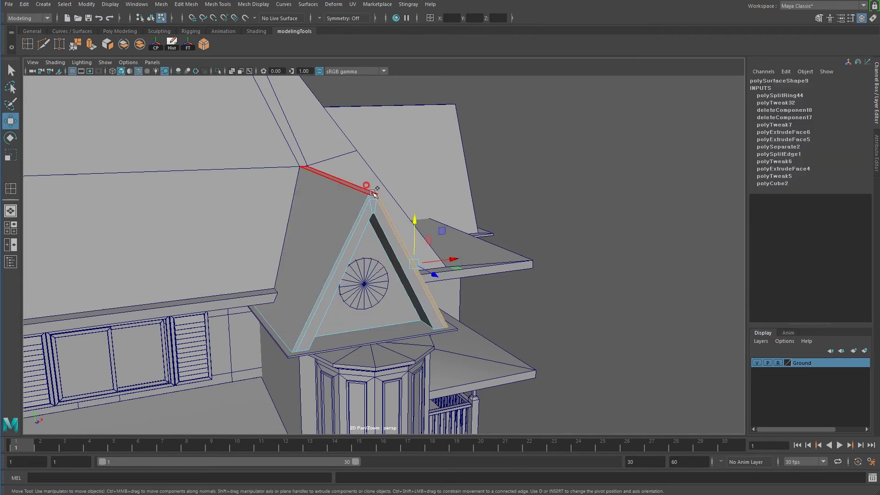
{"action": "left_click", "coordinate": [362, 214], "text": "shift"}
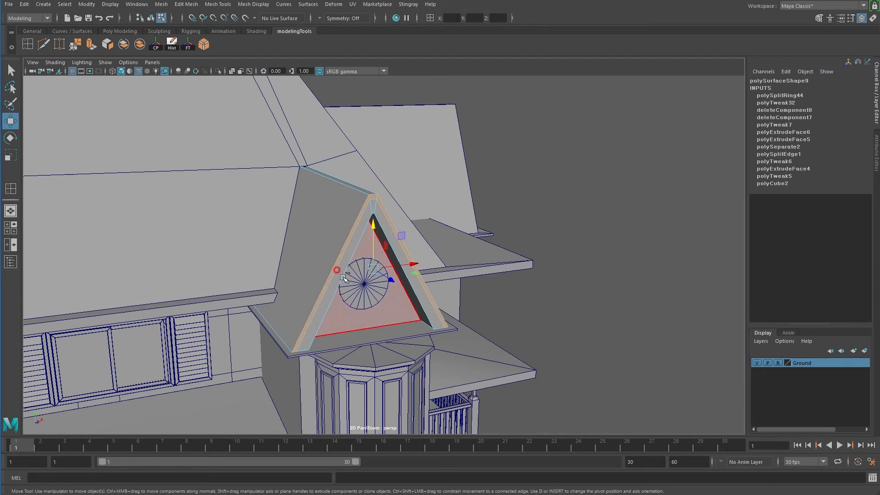
{"action": "key", "text": "ctrl+e"}
{"action": "left_click_drag", "start_coordinate": [440, 275], "coordinate": [457, 288], "text": "alt"}
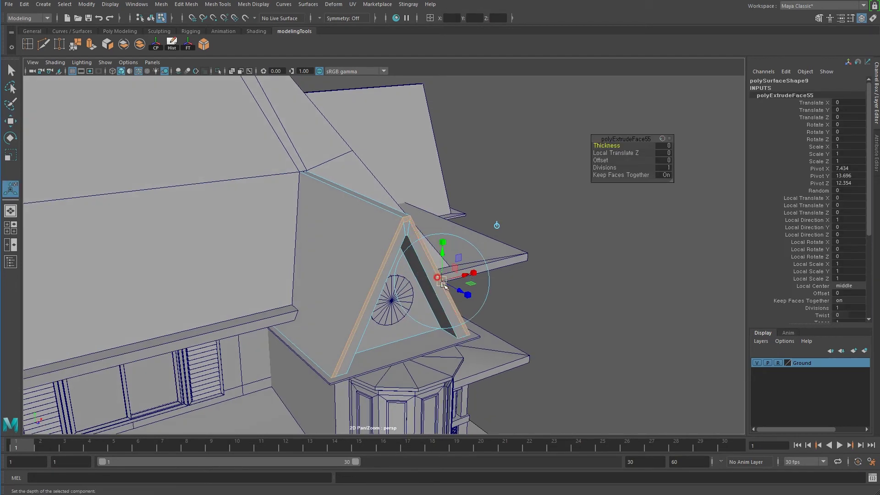
{"action": "mouse_move", "coordinate": [460, 289]}
{"action": "left_mouse_down", "text": "alt"}
{"action": "mouse_move", "coordinate": [458, 271]}
{"action": "mouse_move", "coordinate": [436, 255]}
{"action": "mouse_move", "coordinate": [424, 272]}
{"action": "left_mouse_up", "text": "alt"}
- Select the round window disc pCylinder3 and frame it in the view
{"action": "key", "text": "q"}
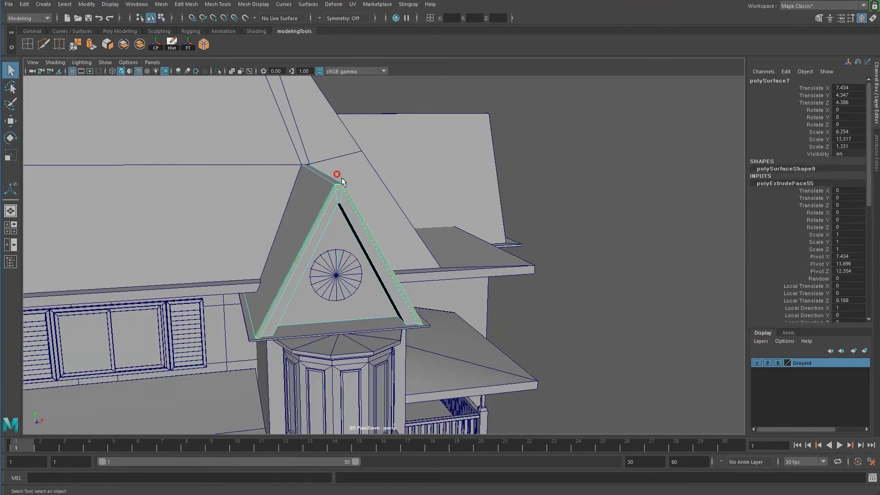
{"action": "key", "text": "F8"}
{"action": "scroll", "coordinate": [300, 215], "scroll_direction": "up", "scroll_amount": 1}
{"action": "scroll", "coordinate": [290, 229], "scroll_direction": "up", "scroll_amount": 3}
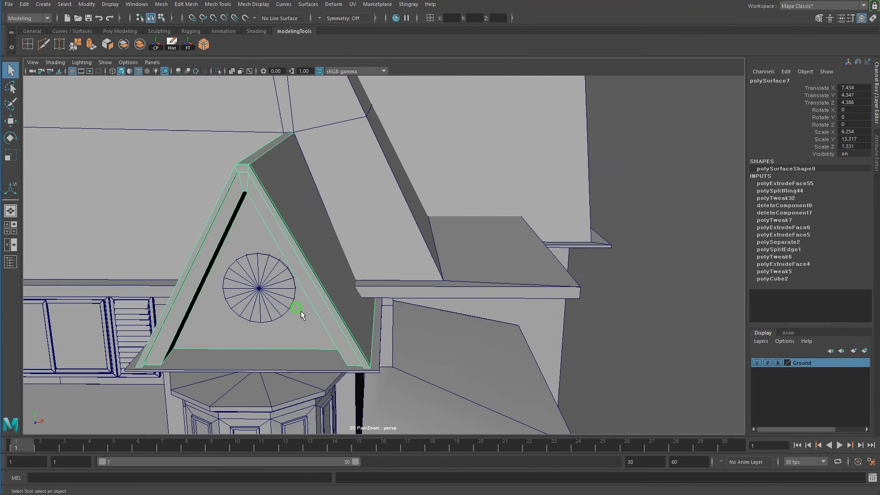
{"action": "left_click", "coordinate": [270, 305]}
{"action": "mouse_move", "coordinate": [275, 314]}
{"action": "left_mouse_down", "text": "alt"}
{"action": "mouse_move", "coordinate": [225, 315]}
{"action": "mouse_move", "coordinate": [280, 295]}
{"action": "mouse_move", "coordinate": [268, 267]}
{"action": "left_mouse_up", "text": "alt"}
{"action": "key", "text": "f"}
{"action": "mouse_move", "coordinate": [381, 300]}
{"action": "left_mouse_down", "text": "alt"}
{"action": "mouse_move", "coordinate": [431, 321]}
{"action": "mouse_move", "coordinate": [376, 281]}
{"action": "mouse_move", "coordinate": [336, 306]}
{"action": "left_mouse_up", "text": "alt"}
- Flatten the disc to Scale Y 0.102 from 0.244, then isolate it
{"action": "key", "text": "r"}
{"action": "key", "text": "w"}
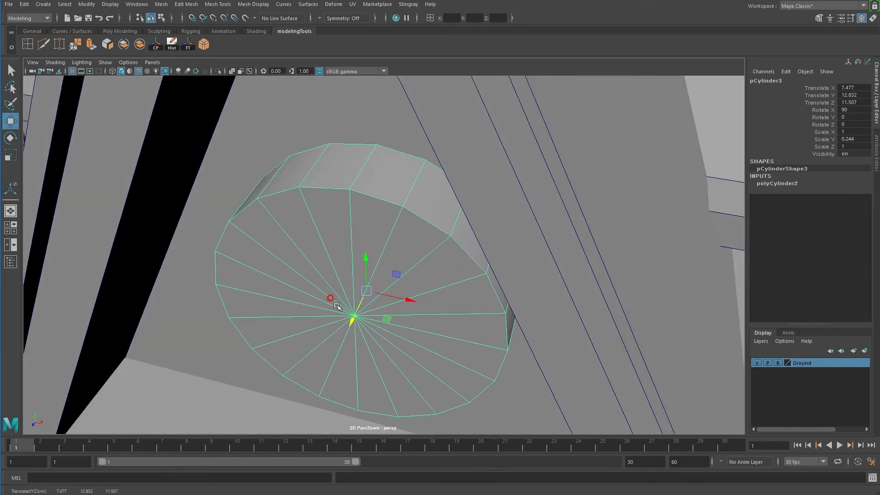
{"action": "key", "text": "r"}
{"action": "mouse_move", "coordinate": [350, 320]}
{"action": "left_mouse_down"}
{"action": "mouse_move", "coordinate": [362, 301]}
{"action": "mouse_move", "coordinate": [365, 310]}
{"action": "left_mouse_up"}
{"action": "key", "text": "w"}
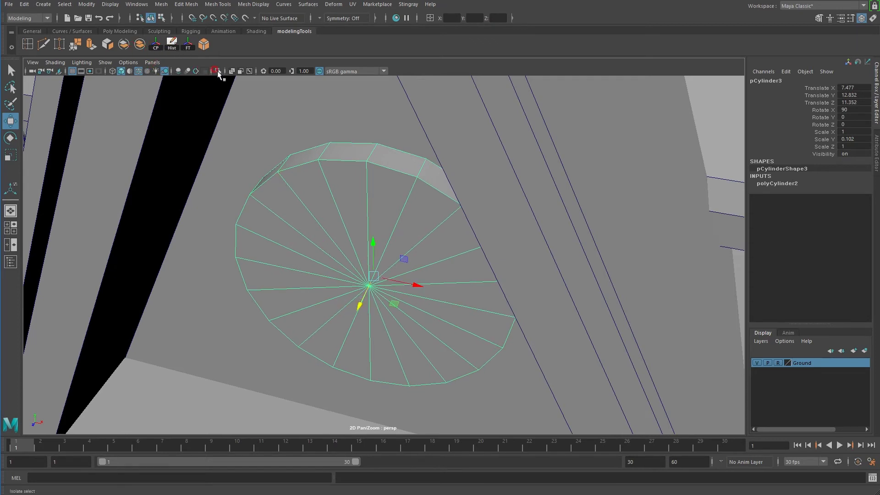
{"action": "left_click", "coordinate": [218, 71]}
- Select the disc's front face and extrude it
{"action": "mouse_move", "coordinate": [377, 216]}
{"action": "left_mouse_down", "text": "alt"}
{"action": "mouse_move", "coordinate": [436, 313]}
{"action": "mouse_move", "coordinate": [414, 305]}
{"action": "left_mouse_up", "text": "alt"}
{"action": "left_click_drag", "start_coordinate": [334, 102], "coordinate": [423, 396]}
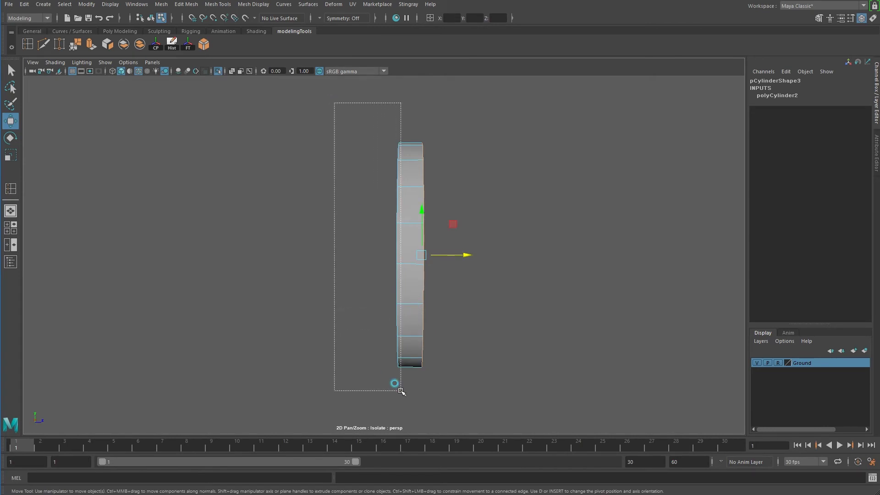
{"action": "mouse_move", "coordinate": [473, 309]}
{"action": "left_mouse_down"}
{"action": "mouse_move", "coordinate": [410, 112]}
{"action": "mouse_move", "coordinate": [477, 177]}
{"action": "left_mouse_up"}
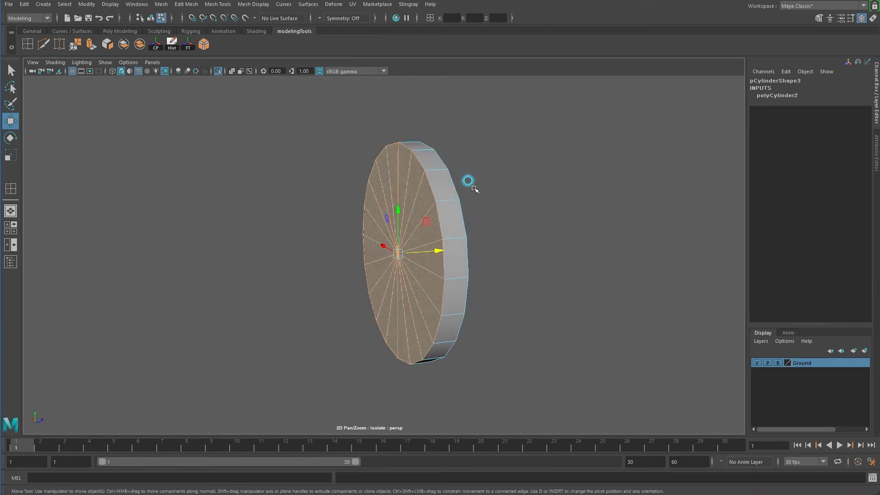
{"action": "left_click", "coordinate": [570, 237]}
{"action": "left_click_drag", "start_coordinate": [542, 259], "coordinate": [448, 251], "text": "alt"}
{"action": "left_click", "coordinate": [414, 279]}
{"action": "mouse_move", "coordinate": [414, 279]}
{"action": "left_mouse_down", "text": "alt"}
{"action": "mouse_move", "coordinate": [412, 268]}
{"action": "mouse_move", "coordinate": [393, 273]}
{"action": "left_mouse_up", "text": "alt"}
{"action": "key", "text": "ctrl+e"}
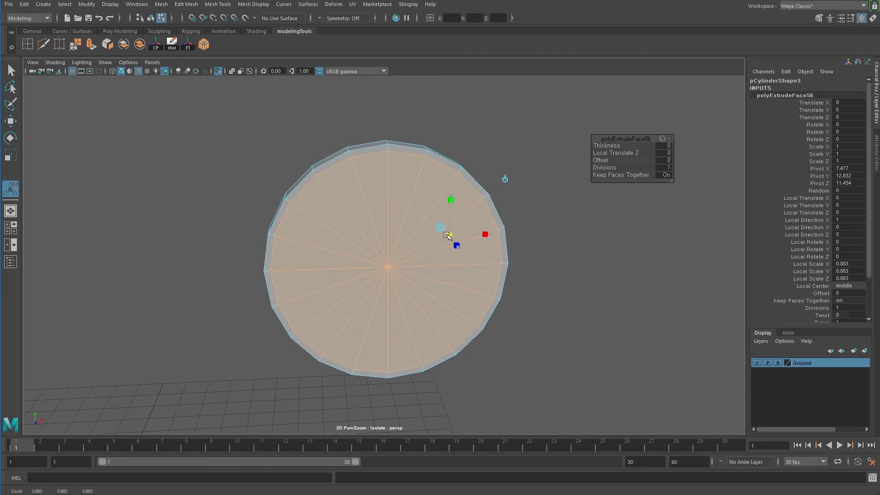
- Reselect the disc's front faces, extrude again, and push them slightly to form the rim
{"action": "left_click_drag", "start_coordinate": [530, 392], "coordinate": [309, 166]}
{"action": "mouse_move", "coordinate": [340, 229]}
{"action": "left_mouse_down", "text": "alt"}
{"action": "mouse_move", "coordinate": [355, 236]}
{"action": "mouse_move", "coordinate": [359, 147]}
{"action": "left_mouse_up", "text": "alt"}
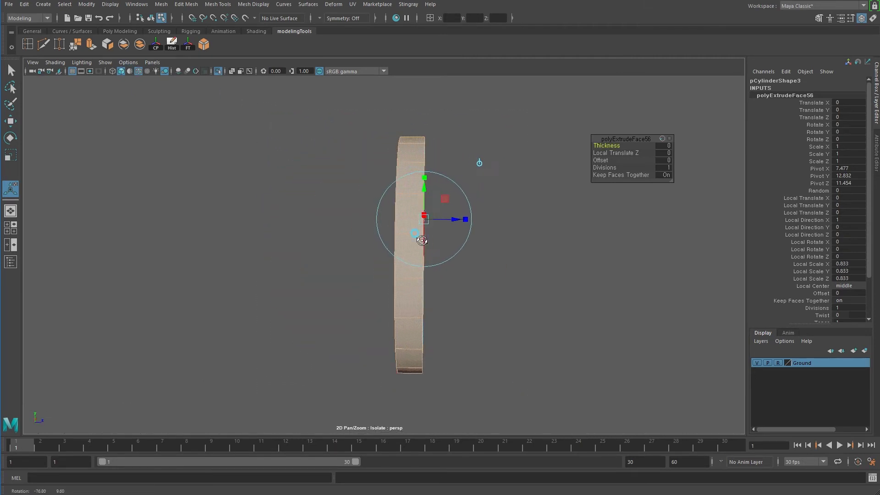
{"action": "mouse_move", "coordinate": [346, 114]}
{"action": "left_mouse_down"}
{"action": "mouse_move", "coordinate": [367, 393]}
{"action": "mouse_move", "coordinate": [402, 427]}
{"action": "left_mouse_up"}
{"action": "mouse_move", "coordinate": [521, 354]}
{"action": "left_mouse_down", "text": "alt"}
{"action": "mouse_move", "coordinate": [579, 340]}
{"action": "mouse_move", "coordinate": [538, 363]}
{"action": "left_mouse_up", "text": "alt"}
{"action": "key", "text": "q"}
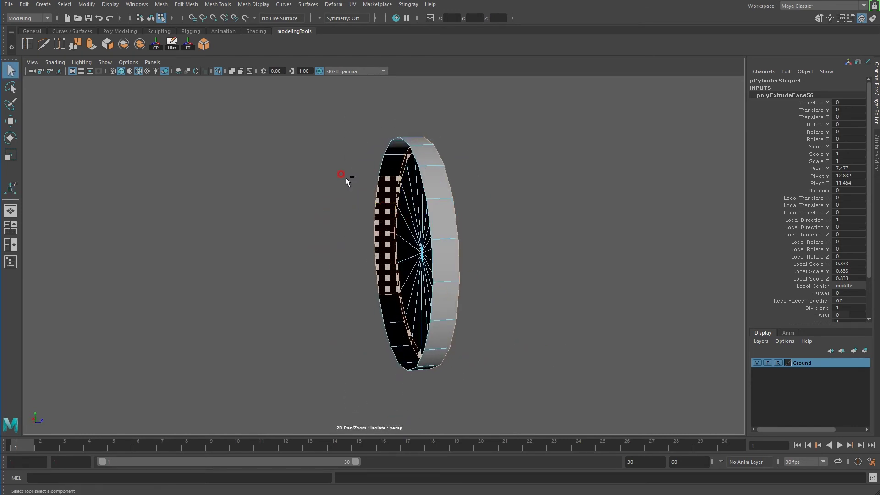
{"action": "left_click_drag", "start_coordinate": [379, 326], "coordinate": [380, 325]}
{"action": "left_click_drag", "start_coordinate": [560, 300], "coordinate": [478, 304], "text": "alt"}
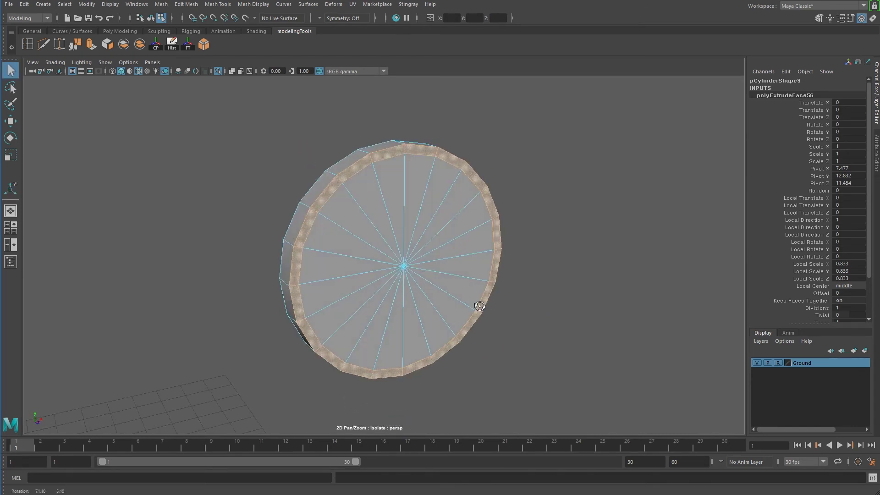
{"action": "key", "text": "ctrl+e"}
{"action": "left_click_drag", "start_coordinate": [507, 210], "coordinate": [431, 257]}
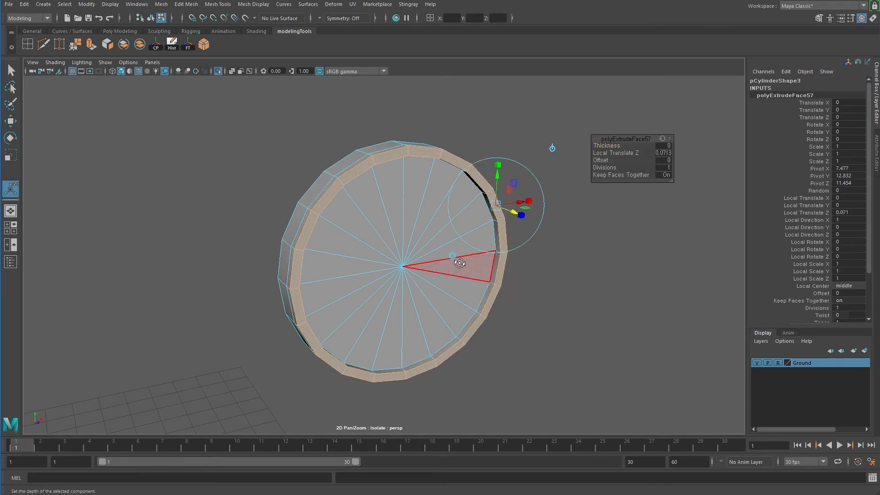
- Scale and move the inner faces to recess the face, then return to Object Mode
{"action": "mouse_move", "coordinate": [337, 220]}
{"action": "left_mouse_down"}
{"action": "mouse_move", "coordinate": [383, 284]}
{"action": "mouse_move", "coordinate": [385, 256]}
{"action": "mouse_move", "coordinate": [451, 284]}
{"action": "left_mouse_up"}
{"action": "key", "text": "r"}
{"action": "key", "text": "w"}
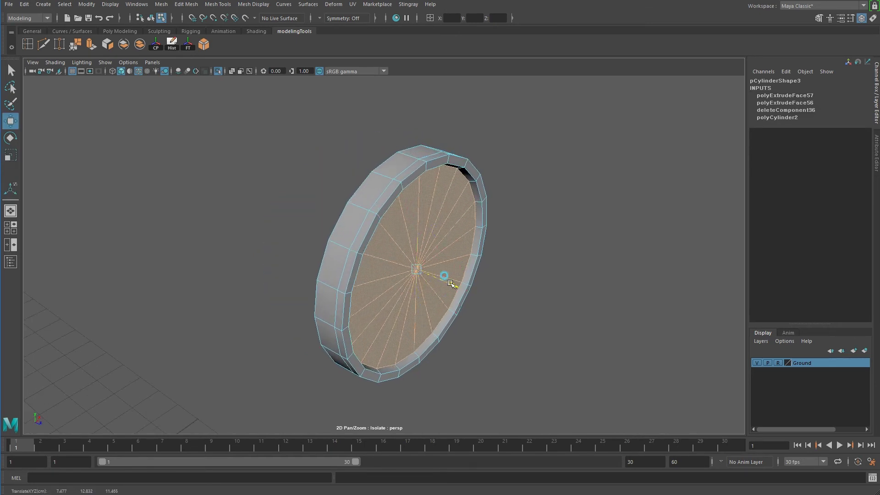
{"action": "mouse_move", "coordinate": [560, 344]}
{"action": "left_mouse_down", "text": "alt"}
{"action": "mouse_move", "coordinate": [506, 328]}
{"action": "mouse_move", "coordinate": [468, 329]}
{"action": "mouse_move", "coordinate": [507, 329]}
{"action": "left_mouse_up", "text": "alt"}
{"action": "right_click_drag", "start_coordinate": [429, 250], "coordinate": [453, 239]}
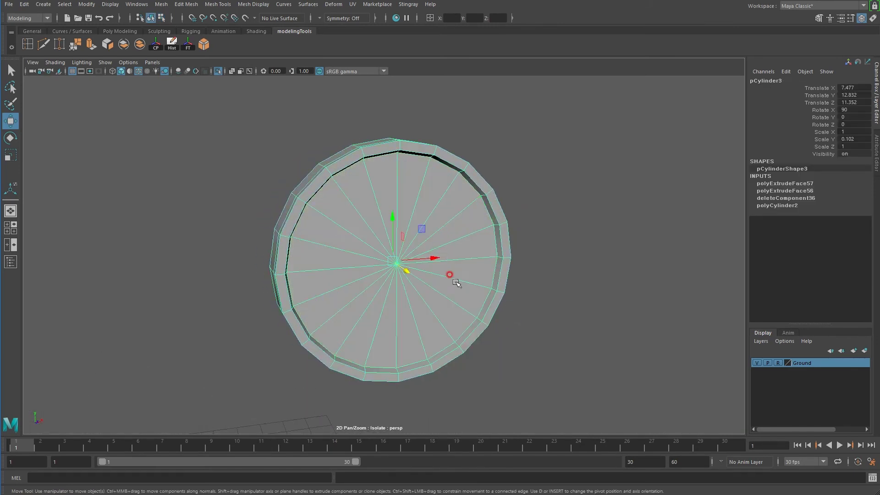
{"action": "key", "text": "space"}
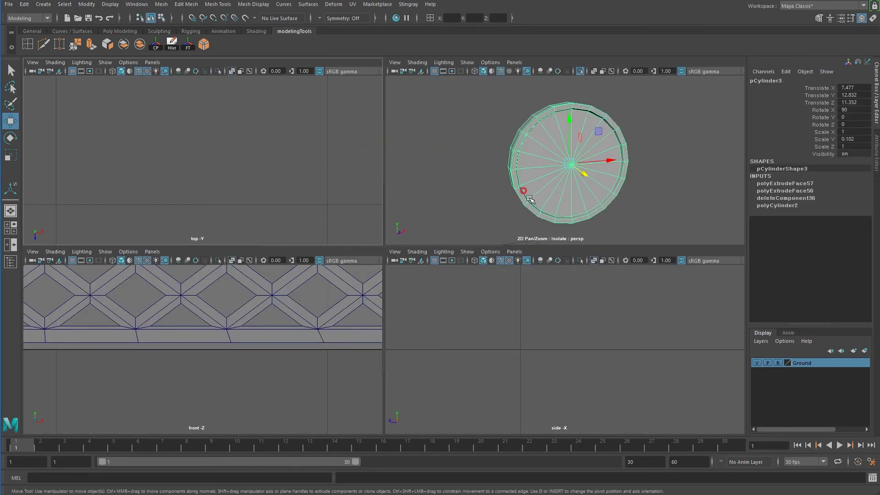
{"action": "key", "text": "space"}
{"action": "left_click", "coordinate": [43, 6]}
{"action": "left_click", "coordinate": [64, 37]}
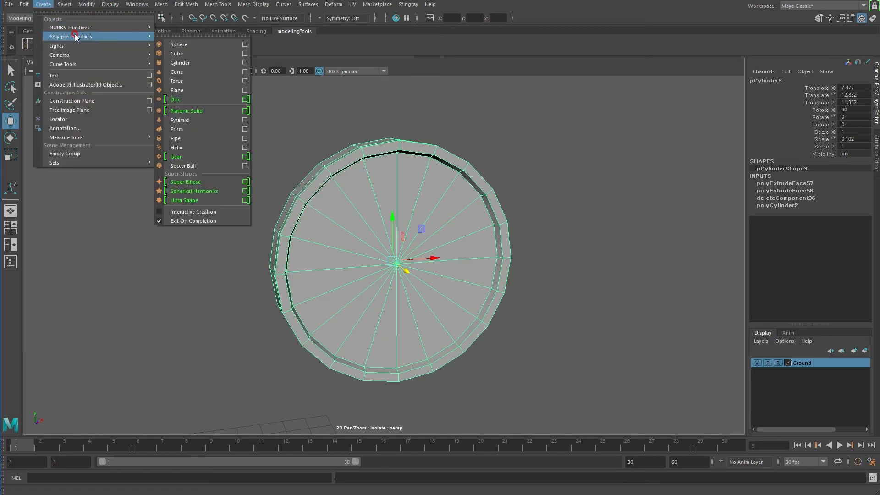
- Create a polygon sphere and snap it onto the centre of the disc's circle
{"action": "left_click", "coordinate": [191, 43]}
{"action": "scroll", "coordinate": [435, 275], "scroll_direction": "down", "scroll_amount": 3}
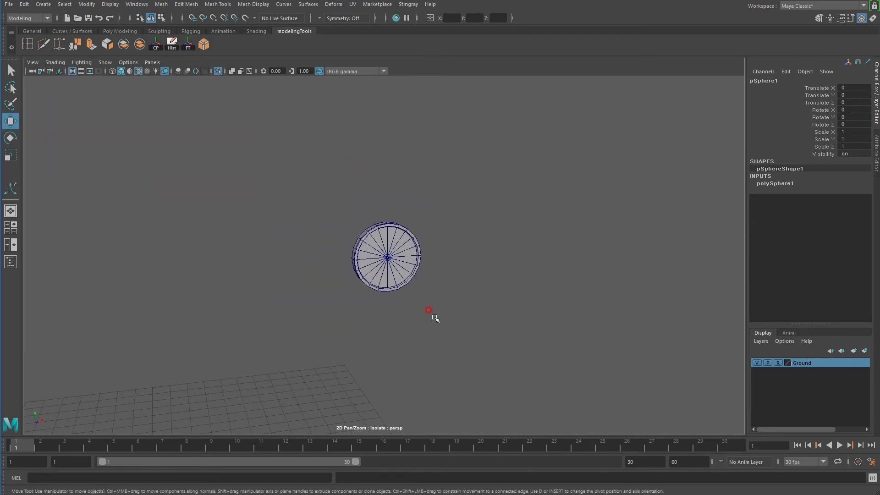
{"action": "scroll", "coordinate": [433, 314], "scroll_direction": "down", "scroll_amount": 3}
{"action": "left_click_drag", "start_coordinate": [247, 391], "coordinate": [326, 323]}
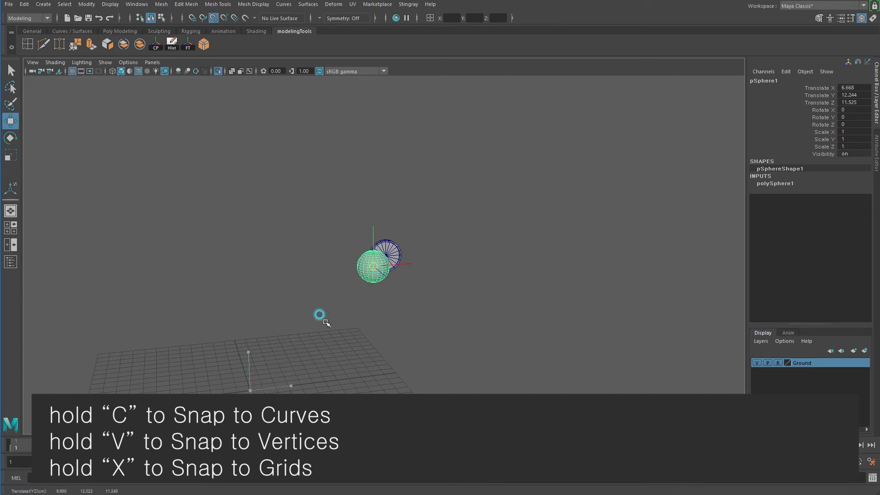
{"action": "scroll", "coordinate": [362, 257], "scroll_direction": "up", "scroll_amount": 2}
{"action": "scroll", "coordinate": [426, 275], "scroll_direction": "up", "scroll_amount": 2}
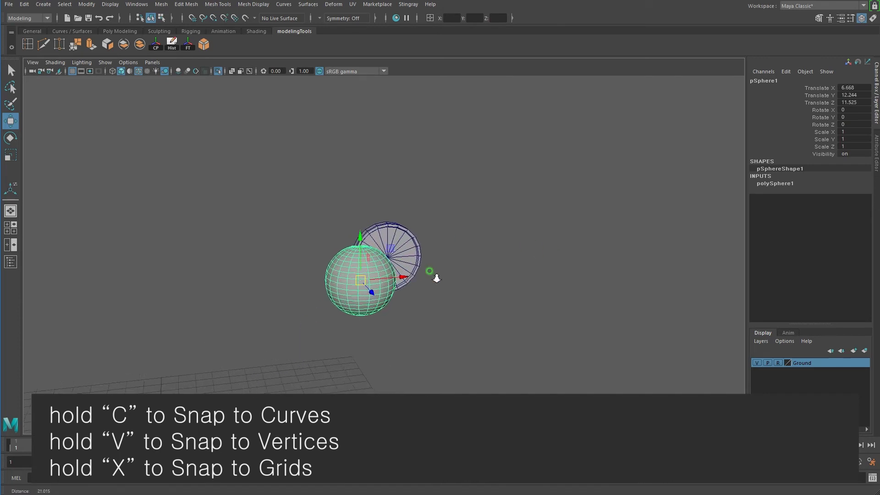
{"action": "scroll", "coordinate": [390, 289], "scroll_direction": "up", "scroll_amount": 2}
{"action": "scroll", "coordinate": [346, 291], "scroll_direction": "up", "scroll_amount": 2}
{"action": "mouse_move", "coordinate": [345, 290]}
{"action": "left_mouse_down"}
{"action": "mouse_move", "coordinate": [386, 265]}
{"action": "mouse_move", "coordinate": [390, 284]}
{"action": "mouse_move", "coordinate": [387, 262]}
{"action": "left_mouse_up"}
{"action": "scroll", "coordinate": [486, 295], "scroll_direction": "up", "scroll_amount": 5}
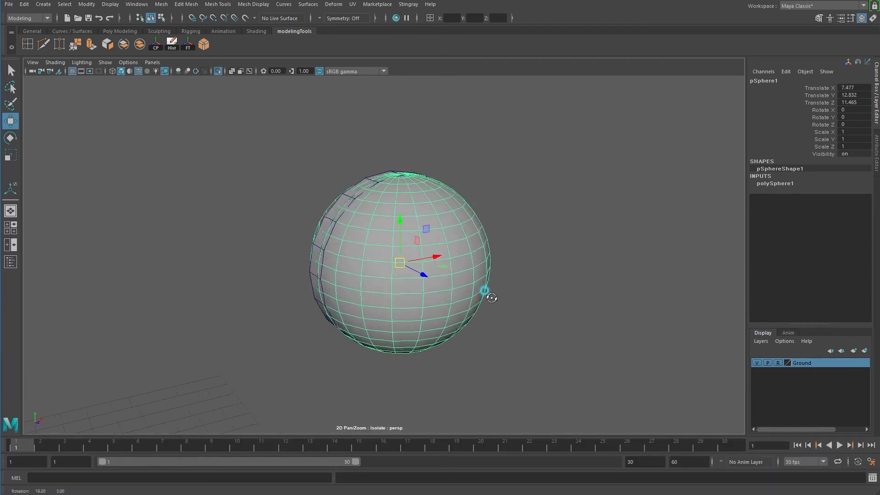
- Rotate the sphere 90° in X and scale it down to 0.91
{"action": "key", "text": "e"}
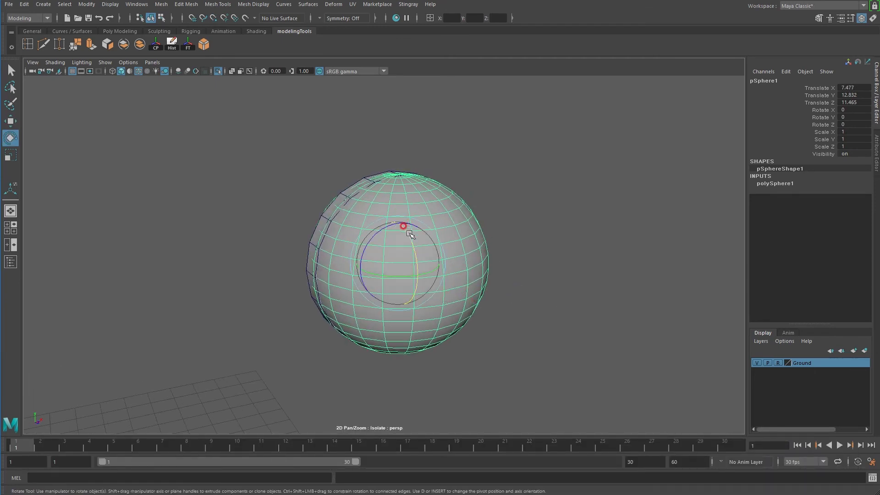
{"action": "left_click_drag", "start_coordinate": [418, 274], "coordinate": [420, 294]}
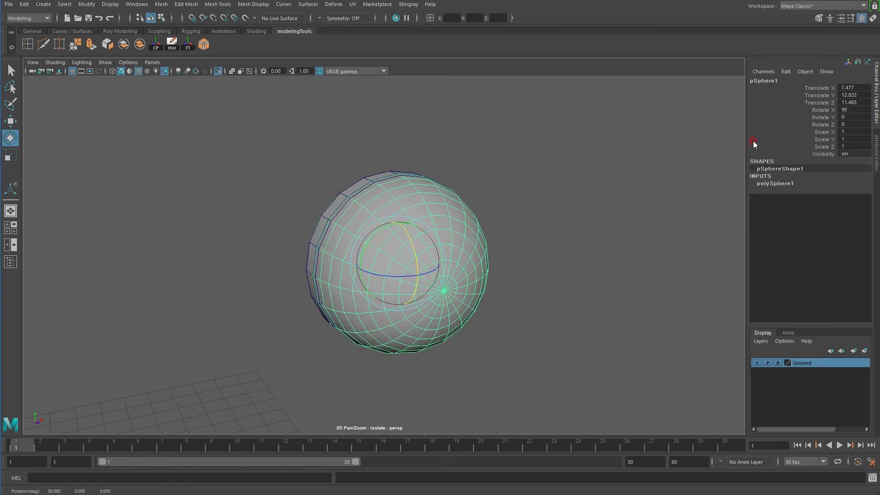
{"action": "left_click_drag", "start_coordinate": [444, 314], "coordinate": [495, 295], "text": "alt"}
{"action": "key", "text": "w"}
{"action": "left_click", "coordinate": [463, 250]}
{"action": "key", "text": "r"}
{"action": "left_click_drag", "start_coordinate": [415, 255], "coordinate": [403, 254]}
{"action": "mouse_move", "coordinate": [498, 277]}
{"action": "left_mouse_down", "text": "alt"}
{"action": "mouse_move", "coordinate": [393, 255]}
{"action": "mouse_move", "coordinate": [179, 253]}
{"action": "mouse_move", "coordinate": [259, 240]}
{"action": "left_mouse_up", "text": "alt"}
{"action": "key", "text": "w"}
- Delete the back half of the sphere's faces, leaving a hemisphere
{"action": "right_click_drag", "start_coordinate": [235, 253], "coordinate": [232, 279]}
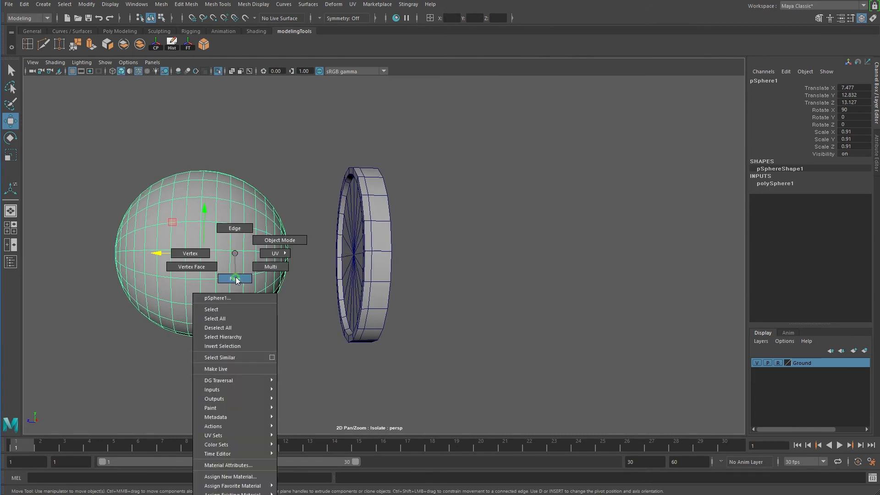
{"action": "mouse_move", "coordinate": [314, 367]}
{"action": "left_mouse_down"}
{"action": "mouse_move", "coordinate": [261, 190]}
{"action": "mouse_move", "coordinate": [207, 150]}
{"action": "left_mouse_up"}
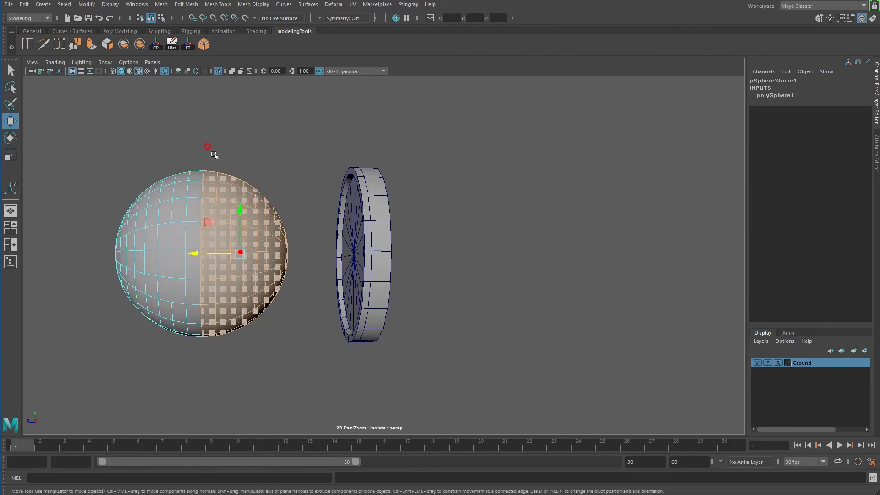
{"action": "key", "text": "Delete"}
{"action": "key", "text": "ctrl+z"}
{"action": "mouse_move", "coordinate": [251, 262]}
{"action": "left_mouse_down", "text": "alt"}
{"action": "mouse_move", "coordinate": [588, 200]}
{"action": "mouse_move", "coordinate": [587, 191]}
{"action": "left_mouse_up", "text": "alt"}
{"action": "mouse_move", "coordinate": [658, 369]}
{"action": "left_mouse_down"}
{"action": "mouse_move", "coordinate": [658, 289]}
{"action": "mouse_move", "coordinate": [579, 144]}
{"action": "left_mouse_up"}
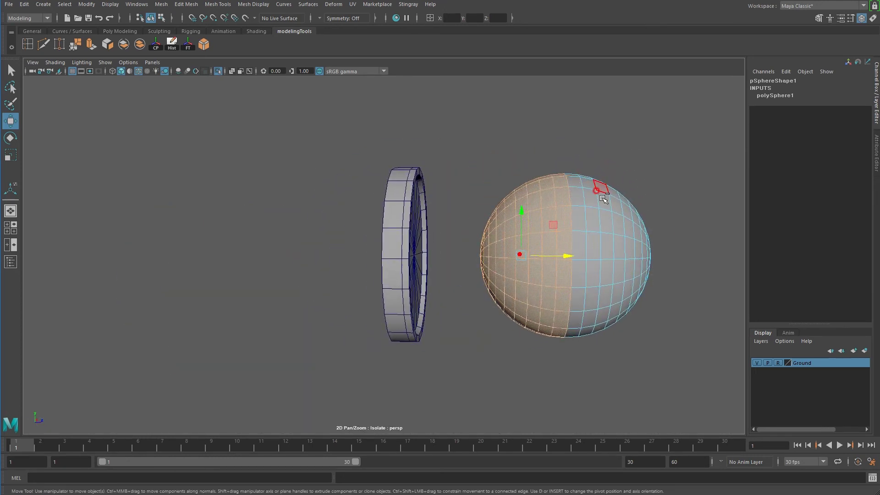
{"action": "left_click_drag", "start_coordinate": [603, 191], "coordinate": [648, 173], "text": "alt"}
{"action": "key", "text": "Delete"}
{"action": "right_click_drag", "start_coordinate": [583, 192], "coordinate": [609, 176]}
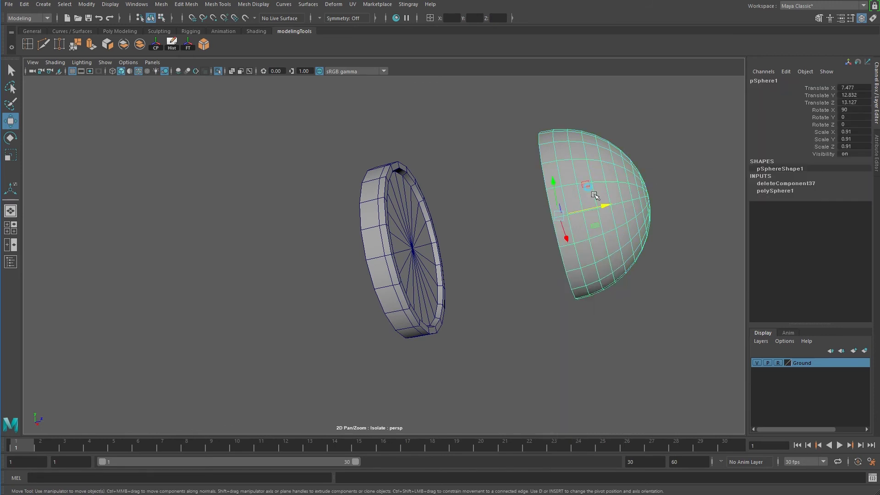
{"action": "mouse_move", "coordinate": [610, 177]}
{"action": "left_mouse_down", "text": "alt"}
{"action": "mouse_move", "coordinate": [596, 251]}
{"action": "mouse_move", "coordinate": [457, 254]}
{"action": "mouse_move", "coordinate": [511, 286]}
{"action": "mouse_move", "coordinate": [546, 343]}
{"action": "mouse_move", "coordinate": [402, 320]}
{"action": "mouse_move", "coordinate": [414, 297]}
{"action": "mouse_move", "coordinate": [487, 281]}
{"action": "mouse_move", "coordinate": [518, 220]}
{"action": "left_mouse_up", "text": "alt"}
- Scale the hemisphere to fit inside the round frame
{"action": "left_click", "coordinate": [535, 293]}
{"action": "left_click", "coordinate": [403, 320]}
{"action": "key", "text": "r"}
{"action": "left_click", "coordinate": [522, 204]}
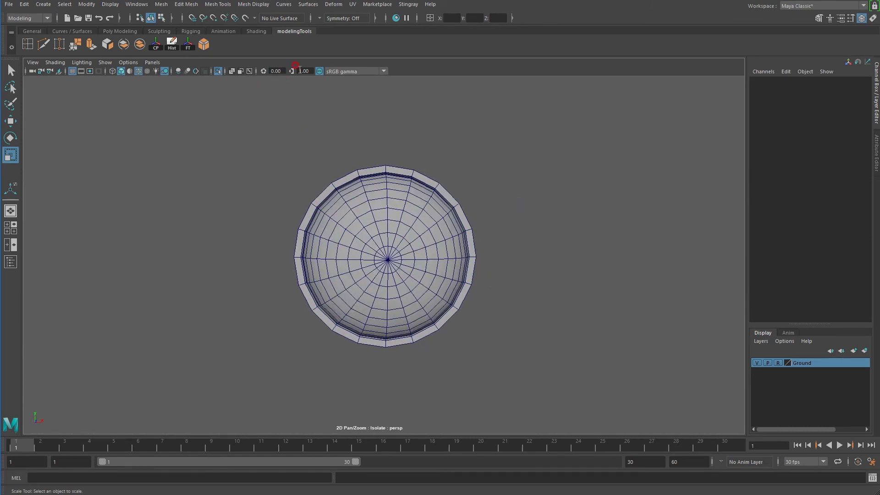
- Show the whole house and zoom in on the dome and its ring in the dormer gable
{"action": "left_click", "coordinate": [218, 70]}
{"action": "right_click_drag", "start_coordinate": [615, 317], "coordinate": [183, 300], "text": "alt"}
{"action": "mouse_move", "coordinate": [184, 299]}
{"action": "left_mouse_down", "text": "alt"}
{"action": "mouse_move", "coordinate": [450, 338]}
{"action": "mouse_move", "coordinate": [426, 334]}
{"action": "mouse_move", "coordinate": [472, 330]}
{"action": "left_mouse_up", "text": "alt"}
{"action": "right_click_drag", "start_coordinate": [471, 330], "coordinate": [718, 445], "text": "alt"}
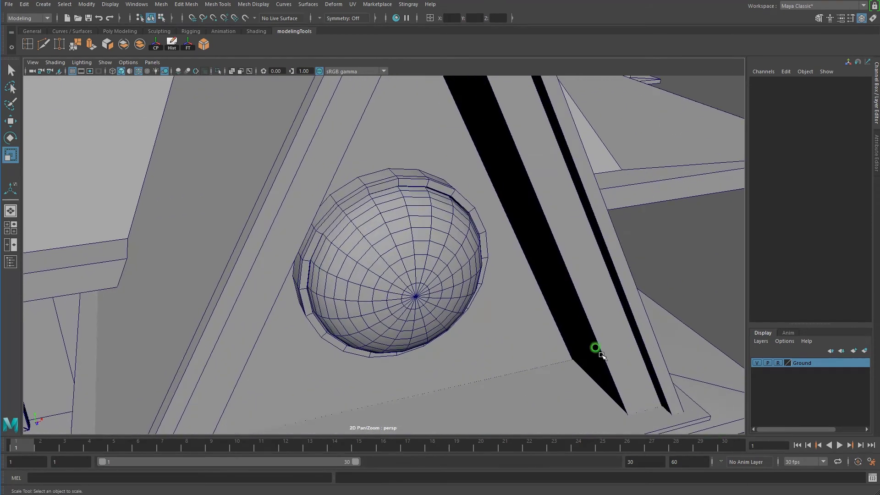
{"action": "left_click", "coordinate": [443, 270]}
{"action": "left_click", "coordinate": [395, 182]}
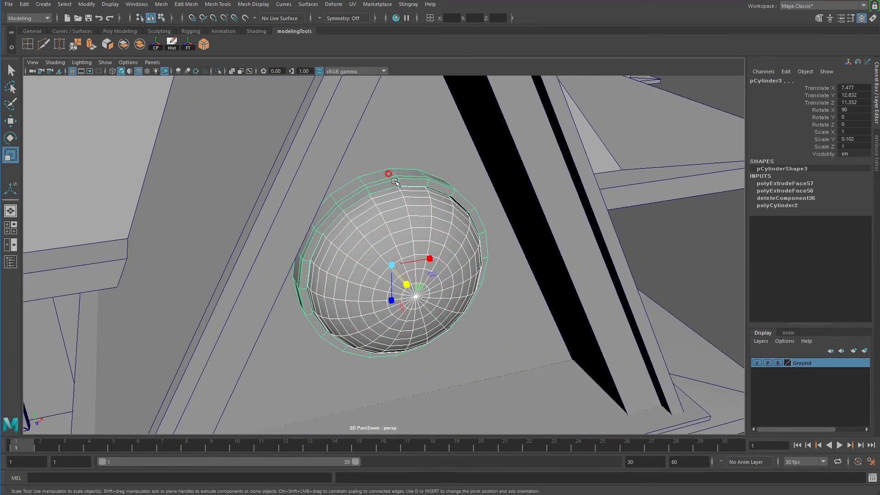
- Briefly isolate the ring and dome, then show the full house and select the bay tower
{"action": "left_click", "coordinate": [155, 70]}
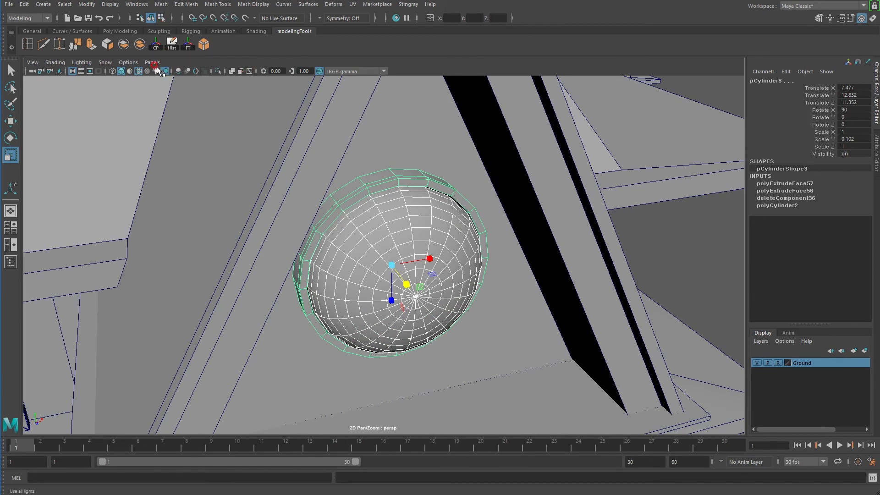
{"action": "left_click", "coordinate": [218, 71]}
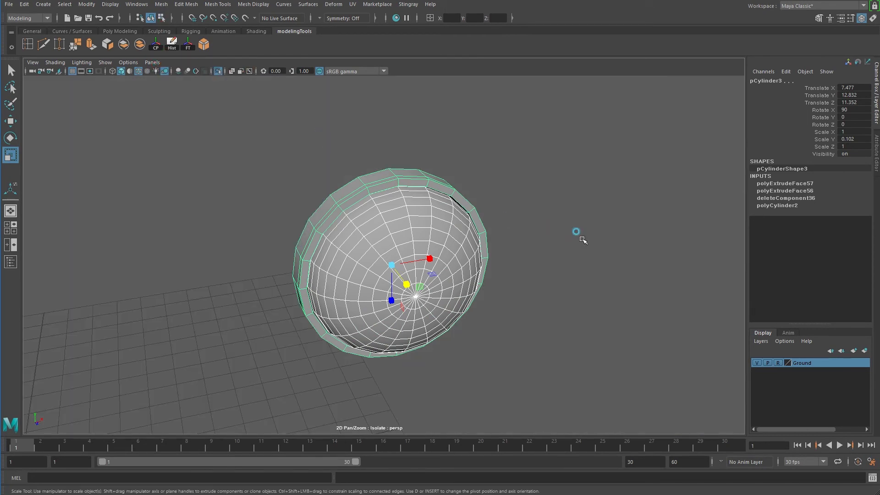
{"action": "left_click", "coordinate": [436, 271]}
{"action": "left_click", "coordinate": [407, 314]}
{"action": "middle_click_drag", "start_coordinate": [414, 323], "coordinate": [401, 302]}
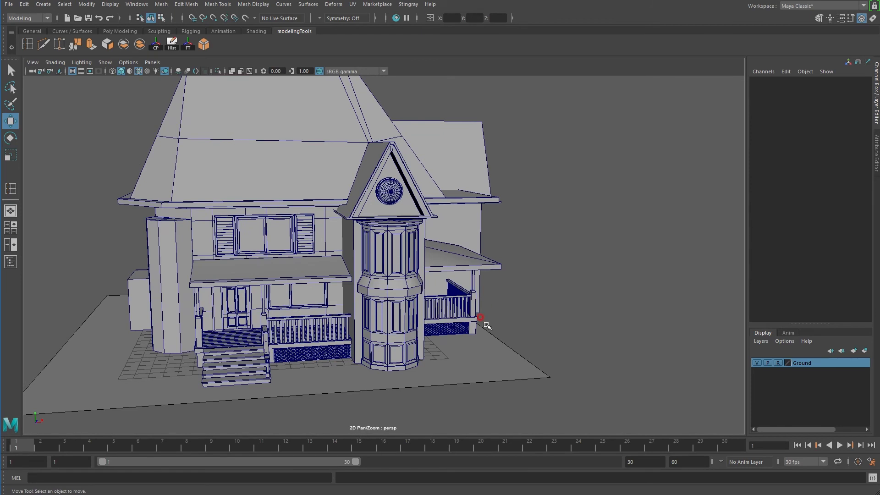
{"action": "left_click", "coordinate": [406, 298]}
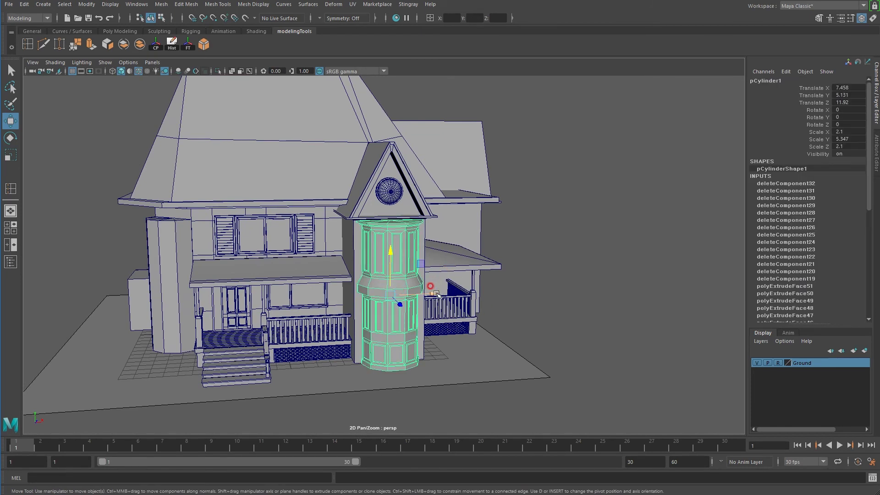
- Duplicate the bay-window tower, move the copy to the left corner, and delete the old corner pillar
{"action": "key", "text": "ctrl+d"}
{"action": "left_click_drag", "start_coordinate": [436, 295], "coordinate": [287, 298]}
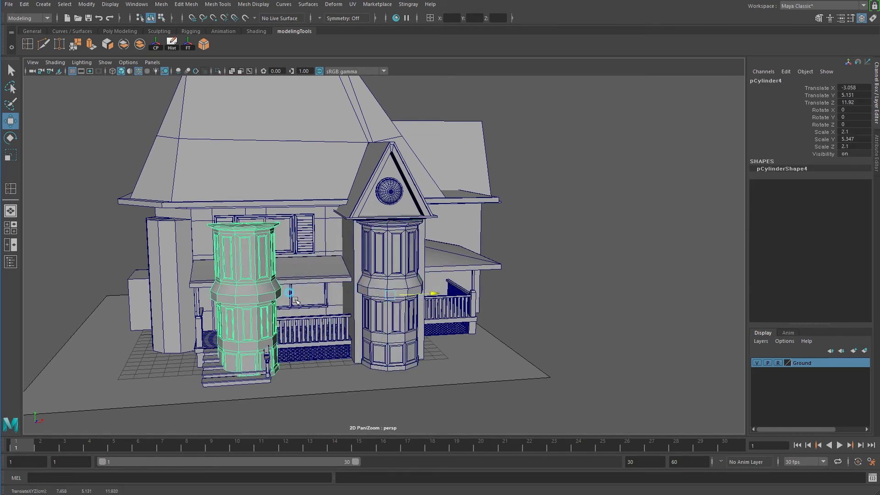
{"action": "left_click", "coordinate": [175, 269]}
{"action": "key", "text": "Delete"}
- Rotate the new left-corner tower about its vertical axis
{"action": "left_click", "coordinate": [239, 297]}
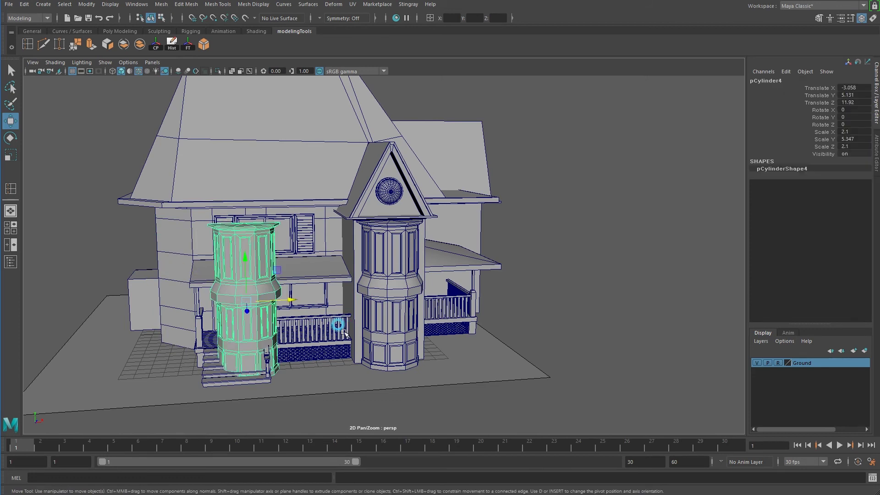
{"action": "left_click_drag", "start_coordinate": [239, 297], "coordinate": [340, 349], "text": "alt"}
{"action": "key", "text": "e"}
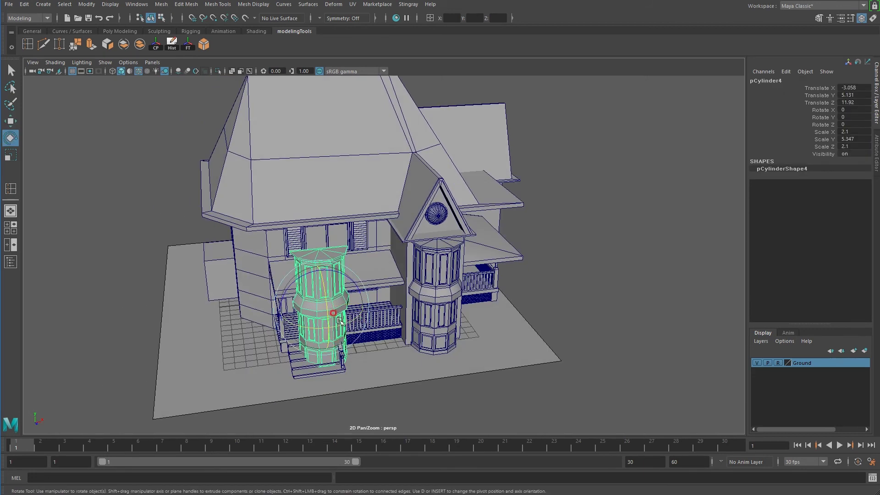
{"action": "left_click_drag", "start_coordinate": [347, 324], "coordinate": [340, 326]}
{"action": "key", "text": "ctrl+z"}
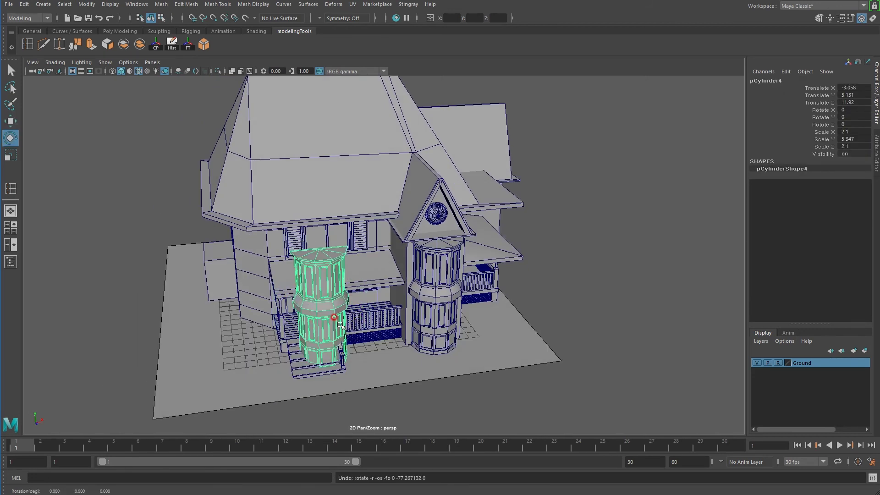
{"action": "key", "text": "e"}
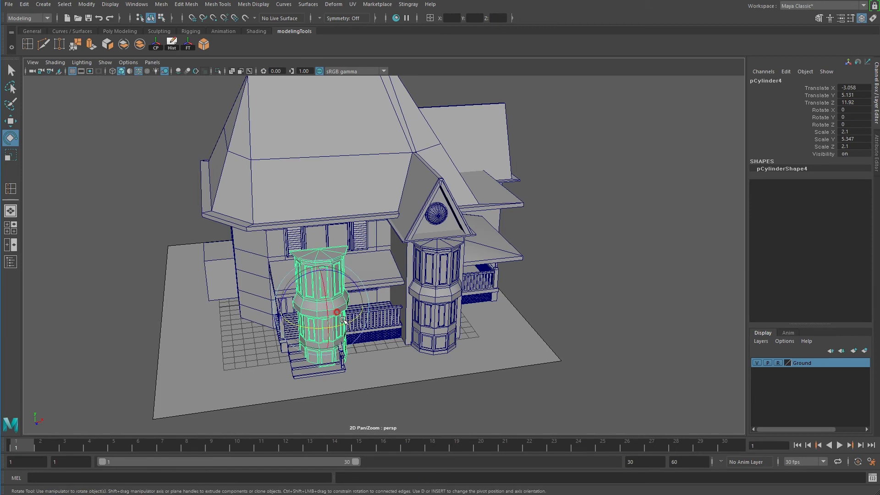
{"action": "mouse_move", "coordinate": [343, 320]}
{"action": "left_mouse_down"}
{"action": "mouse_move", "coordinate": [318, 333]}
{"action": "mouse_move", "coordinate": [363, 324]}
{"action": "left_mouse_up"}
- Maximize the top view and frame the selected tower from overhead
{"action": "key", "text": "w"}
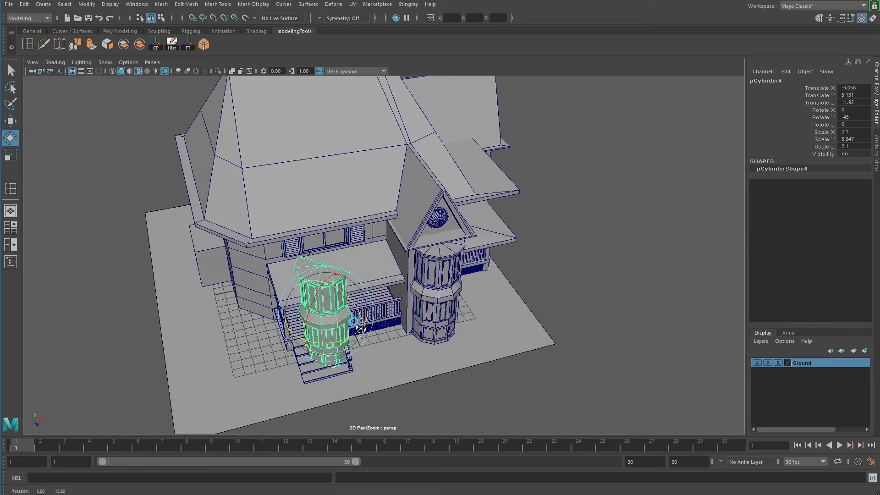
{"action": "key", "text": "space"}
{"action": "key", "text": "space"}
{"action": "scroll", "coordinate": [313, 245], "scroll_direction": "down", "scroll_amount": 5}
{"action": "key", "text": "f"}
{"action": "scroll", "coordinate": [320, 247], "scroll_direction": "down", "scroll_amount": 3}
{"action": "scroll", "coordinate": [298, 274], "scroll_direction": "down", "scroll_amount": 2}
{"action": "middle_click_drag", "start_coordinate": [268, 307], "coordinate": [290, 329], "text": "alt"}
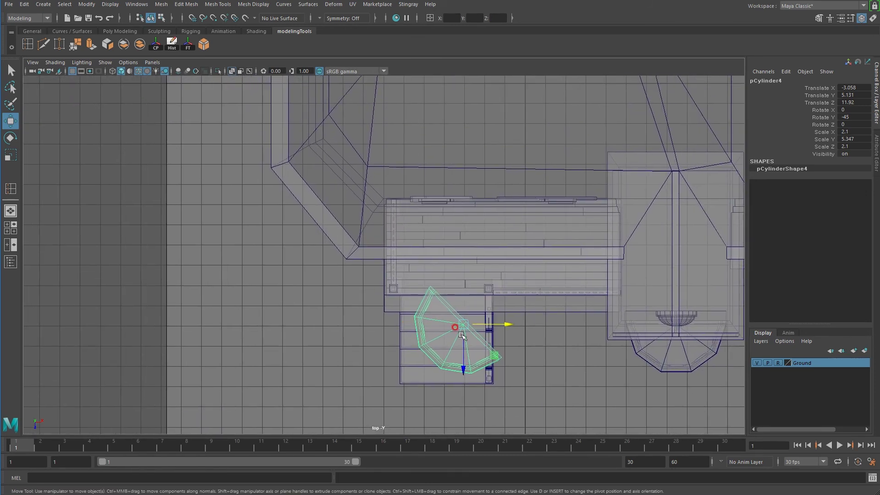
- In the top view, move the tower to the left corner and rotate it to Y -45
{"action": "mouse_move", "coordinate": [463, 324]}
{"action": "left_mouse_down"}
{"action": "mouse_move", "coordinate": [294, 202]}
{"action": "mouse_move", "coordinate": [307, 216]}
{"action": "left_mouse_up"}
{"action": "scroll", "coordinate": [307, 216], "scroll_direction": "down", "scroll_amount": 1}
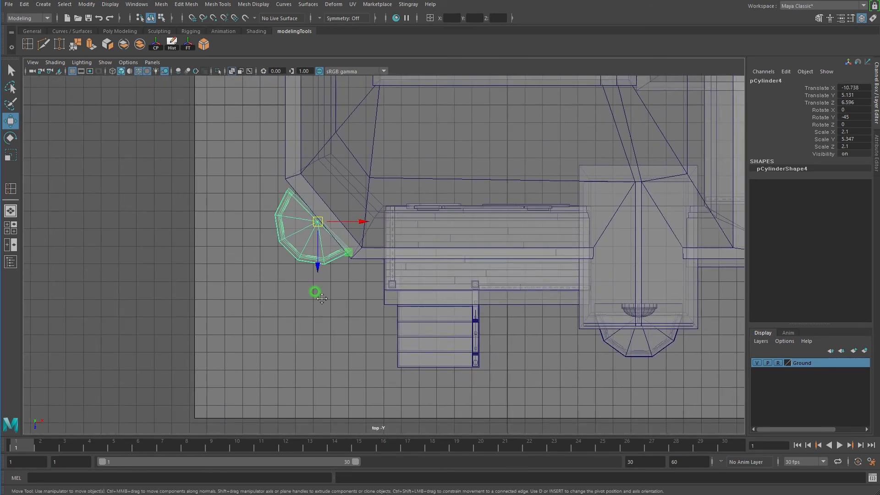
{"action": "middle_click_drag", "start_coordinate": [315, 275], "coordinate": [347, 333], "text": "alt"}
{"action": "key", "text": "e"}
{"action": "left_click_drag", "start_coordinate": [377, 292], "coordinate": [371, 294]}
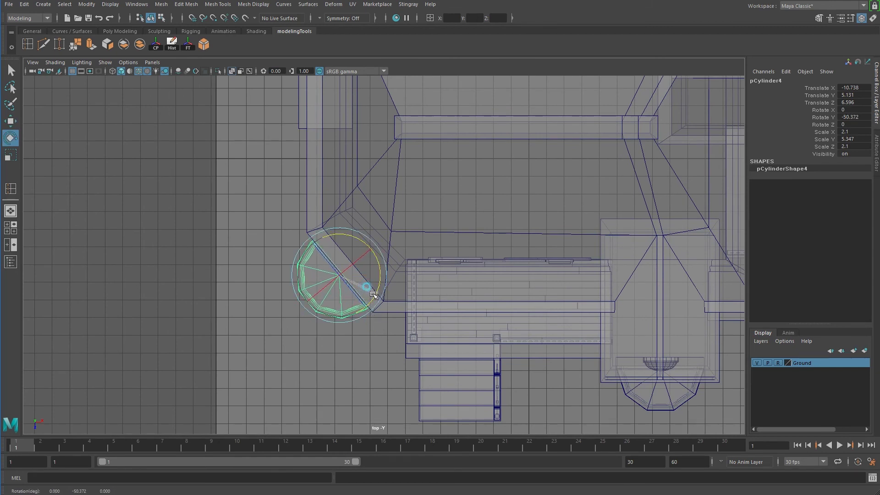
{"action": "scroll", "coordinate": [318, 251], "scroll_direction": "up", "scroll_amount": 1}
{"action": "scroll", "coordinate": [319, 252], "scroll_direction": "up", "scroll_amount": 1}
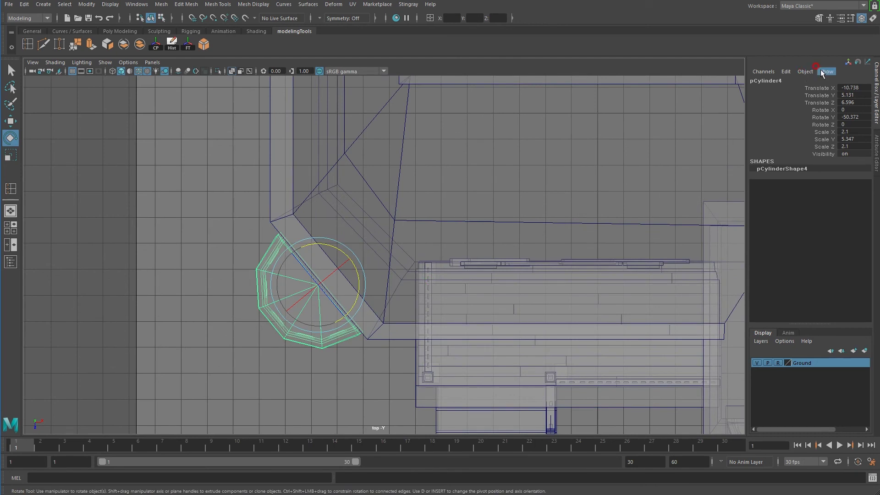
{"action": "type", "text": "-45"}
{"action": "key", "text": "Return"}
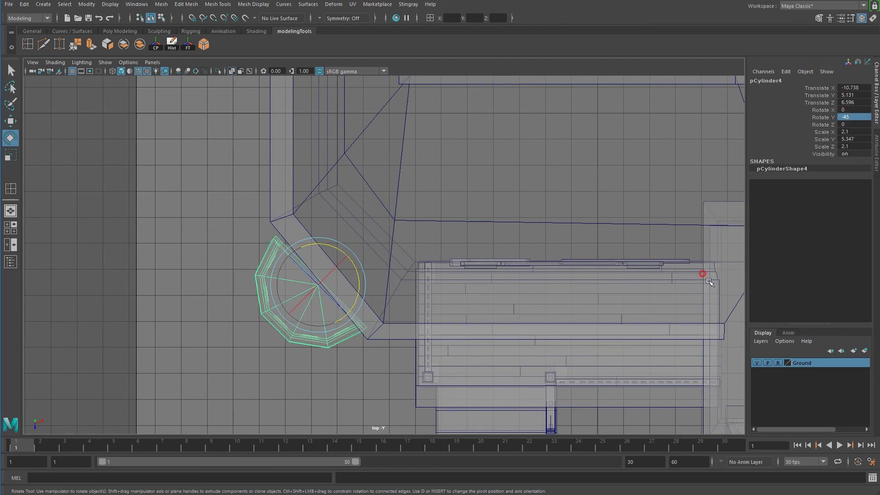
{"action": "left_click_drag", "start_coordinate": [356, 304], "coordinate": [350, 300]}
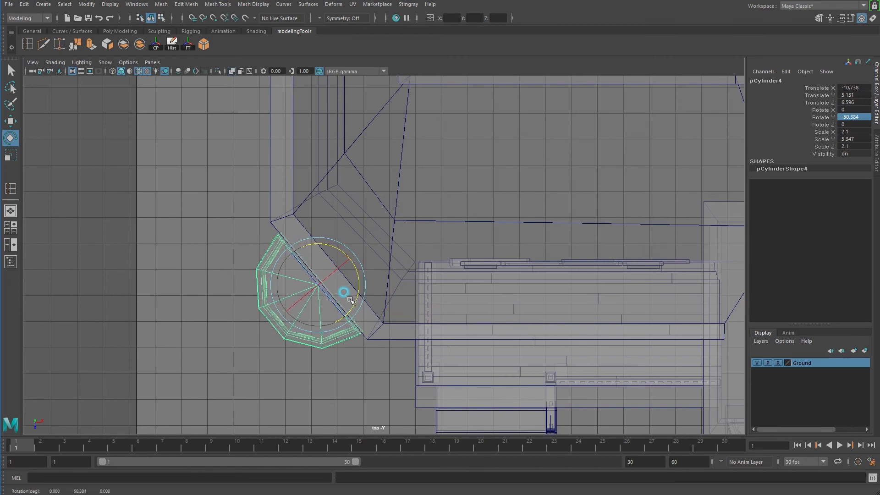
- Slide the tower flush into the angled left corner and inspect it in perspective
{"action": "key", "text": "w"}
{"action": "key", "text": "space"}
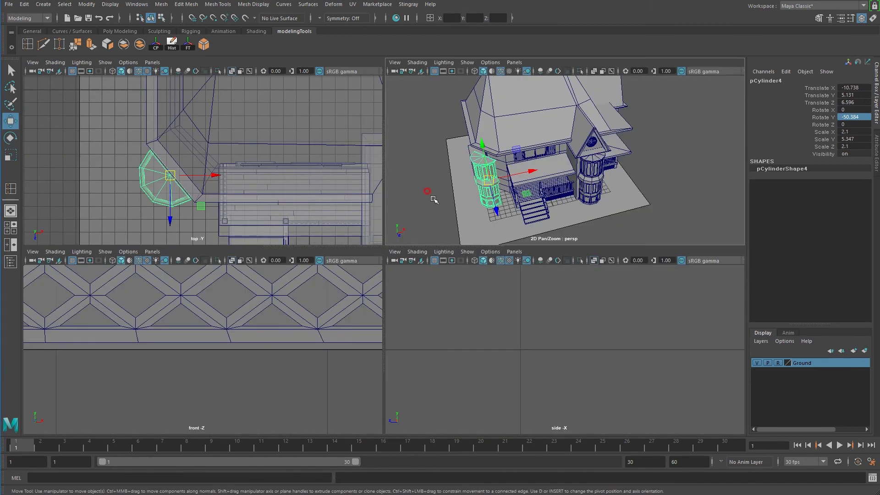
{"action": "key", "text": "space"}
{"action": "left_click_drag", "start_coordinate": [334, 275], "coordinate": [321, 269], "text": "alt"}
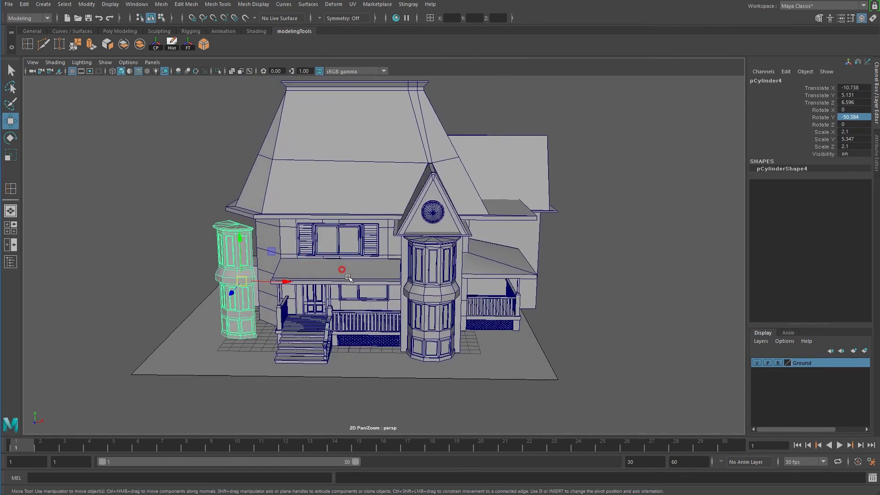
{"action": "key", "text": "space"}
{"action": "key", "text": "space"}
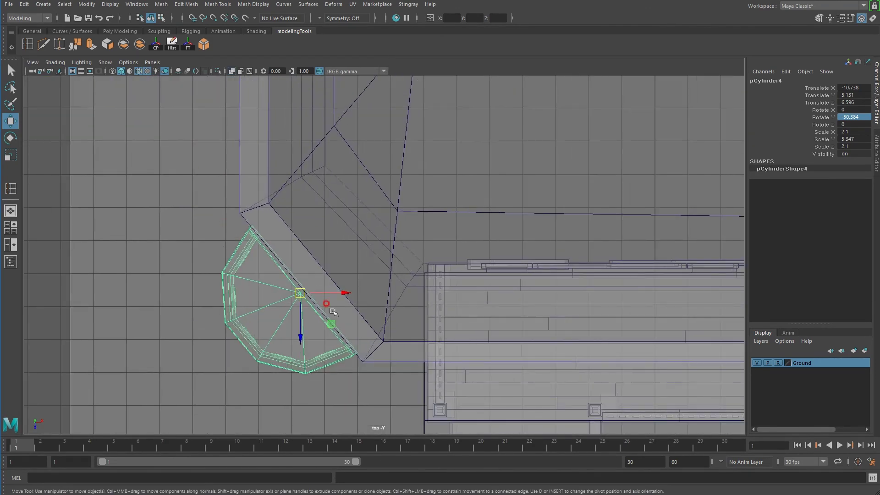
{"action": "left_click_drag", "start_coordinate": [305, 296], "coordinate": [354, 242]}
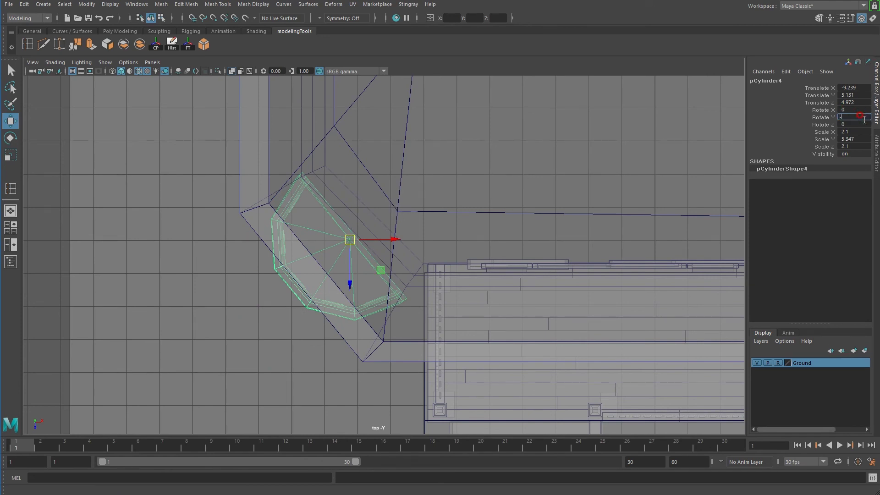
{"action": "type", "text": "-45"}
{"action": "key", "text": "Return"}
{"action": "left_click_drag", "start_coordinate": [352, 232], "coordinate": [354, 232]}
{"action": "key", "text": "space"}
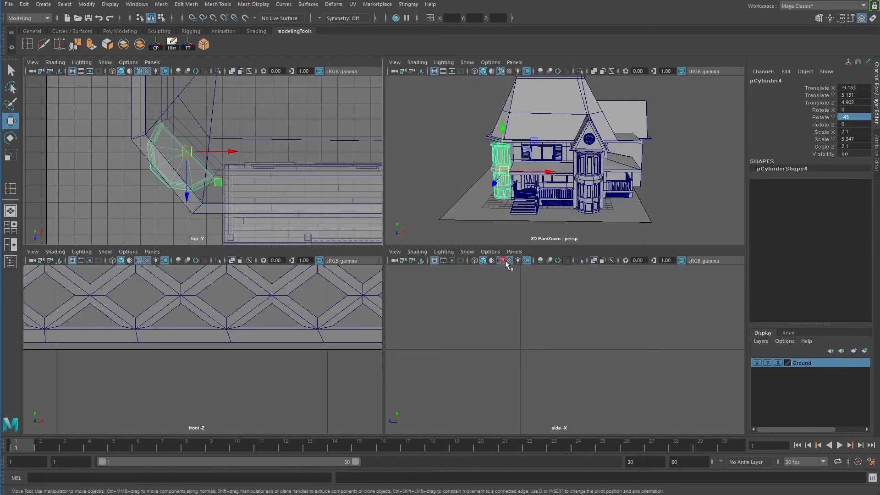
{"action": "key", "text": "space"}
{"action": "key", "text": "f"}
{"action": "mouse_move", "coordinate": [404, 268]}
{"action": "left_mouse_down", "text": "alt"}
{"action": "mouse_move", "coordinate": [411, 290]}
{"action": "mouse_move", "coordinate": [416, 198]}
{"action": "left_mouse_up", "text": "alt"}
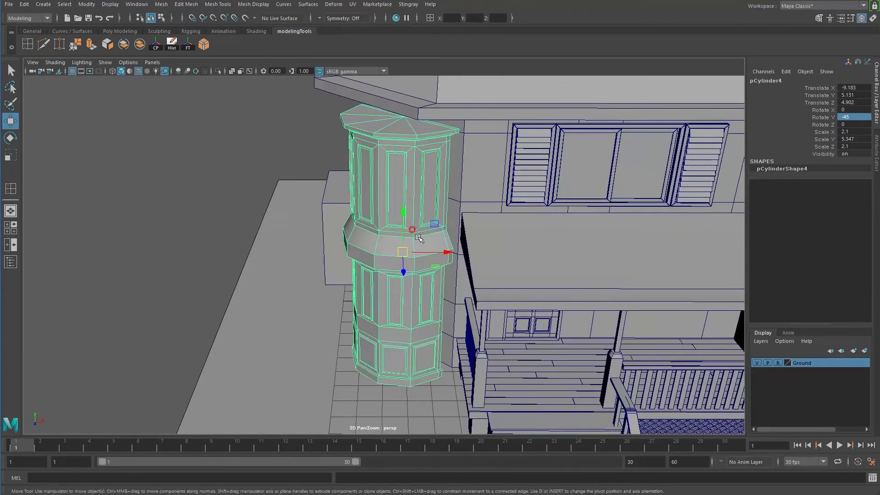
- Nudge the corner tower along X and Z so its base fits snugly against the wall
{"action": "left_click", "coordinate": [416, 198]}
{"action": "mouse_move", "coordinate": [392, 192]}
{"action": "left_mouse_down", "text": "alt"}
{"action": "mouse_move", "coordinate": [374, 264]}
{"action": "mouse_move", "coordinate": [383, 256]}
{"action": "mouse_move", "coordinate": [538, 250]}
{"action": "mouse_move", "coordinate": [393, 258]}
{"action": "left_mouse_up", "text": "alt"}
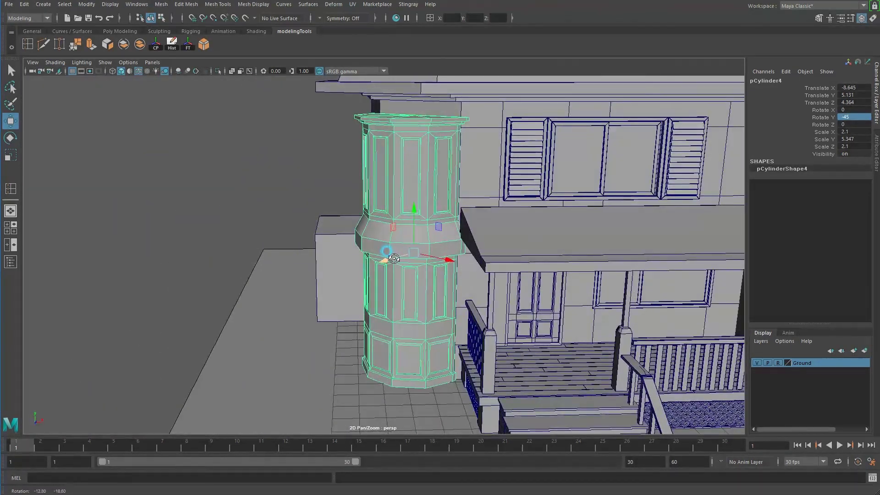
{"action": "scroll", "coordinate": [385, 252], "scroll_direction": "up", "scroll_amount": 3}
{"action": "scroll", "coordinate": [412, 266], "scroll_direction": "up", "scroll_amount": 3}
{"action": "scroll", "coordinate": [444, 275], "scroll_direction": "up", "scroll_amount": 2}
{"action": "left_click_drag", "start_coordinate": [446, 270], "coordinate": [492, 241]}
{"action": "scroll", "coordinate": [442, 265], "scroll_direction": "down", "scroll_amount": 3}
{"action": "left_click", "coordinate": [519, 220]}
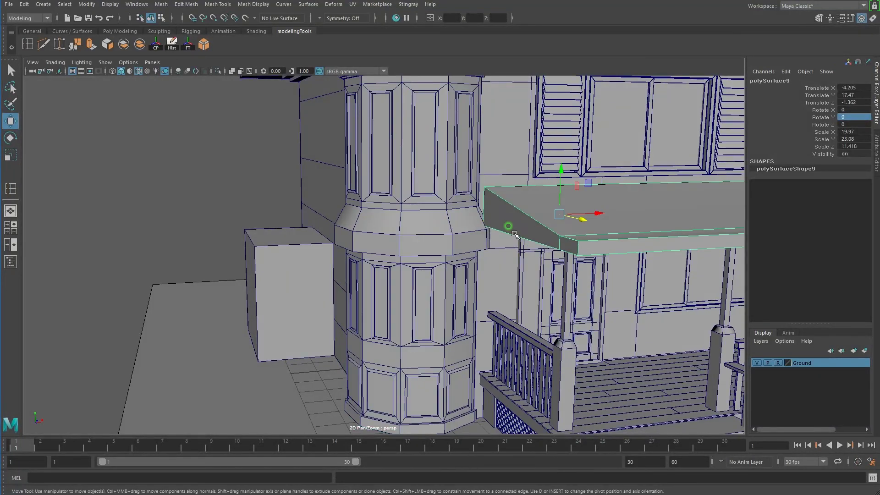
- Pull the porch roof's left end face back along X so it clears the corner tower
{"action": "key", "text": "F11"}
{"action": "left_click", "coordinate": [550, 248]}
{"action": "left_click_drag", "start_coordinate": [574, 247], "coordinate": [559, 242], "text": "alt"}
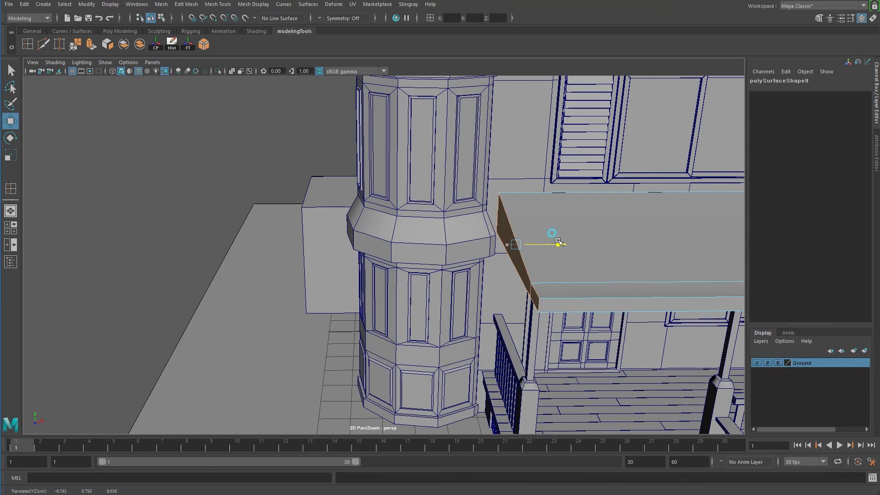
{"action": "right_click_drag", "start_coordinate": [521, 214], "coordinate": [522, 187]}
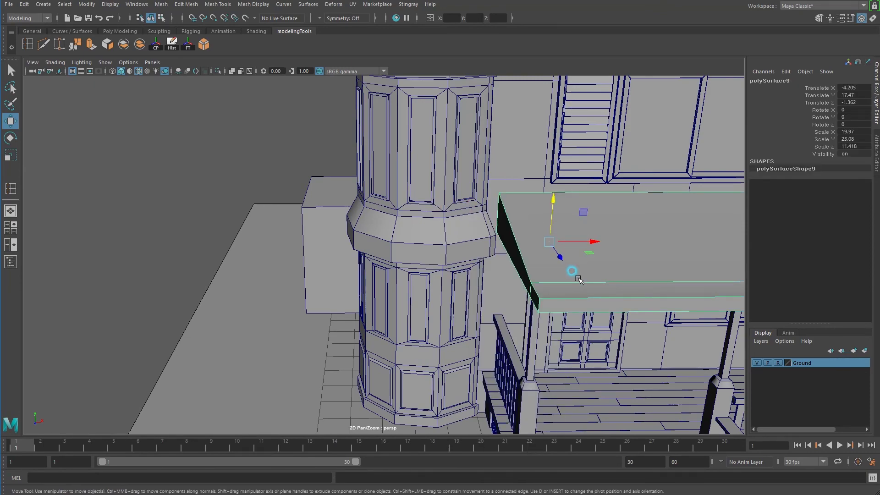
{"action": "mouse_move", "coordinate": [572, 270]}
{"action": "left_mouse_down", "text": "alt"}
{"action": "mouse_move", "coordinate": [539, 307]}
{"action": "mouse_move", "coordinate": [591, 296]}
{"action": "mouse_move", "coordinate": [507, 275]}
{"action": "mouse_move", "coordinate": [493, 297]}
{"action": "mouse_move", "coordinate": [399, 276]}
{"action": "left_mouse_up", "text": "alt"}
{"action": "left_click", "coordinate": [380, 235]}
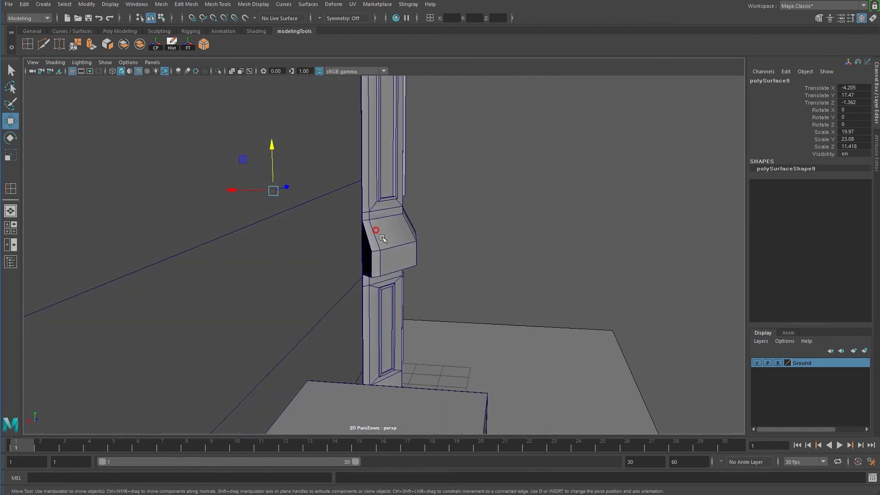
{"action": "mouse_move", "coordinate": [555, 322]}
{"action": "right_mouse_down", "text": "alt"}
{"action": "mouse_move", "coordinate": [311, 310]}
{"action": "mouse_move", "coordinate": [296, 282]}
{"action": "right_mouse_up", "text": "alt"}
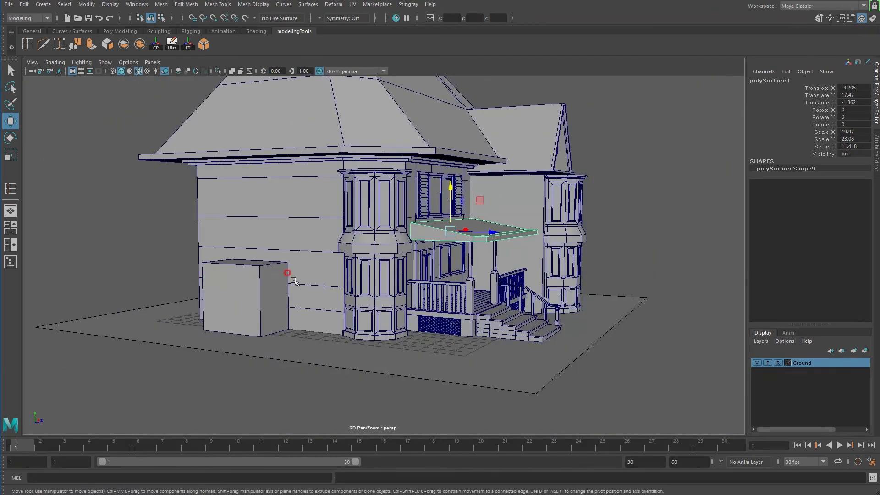
{"action": "left_click_drag", "start_coordinate": [483, 344], "coordinate": [385, 330], "text": "alt"}
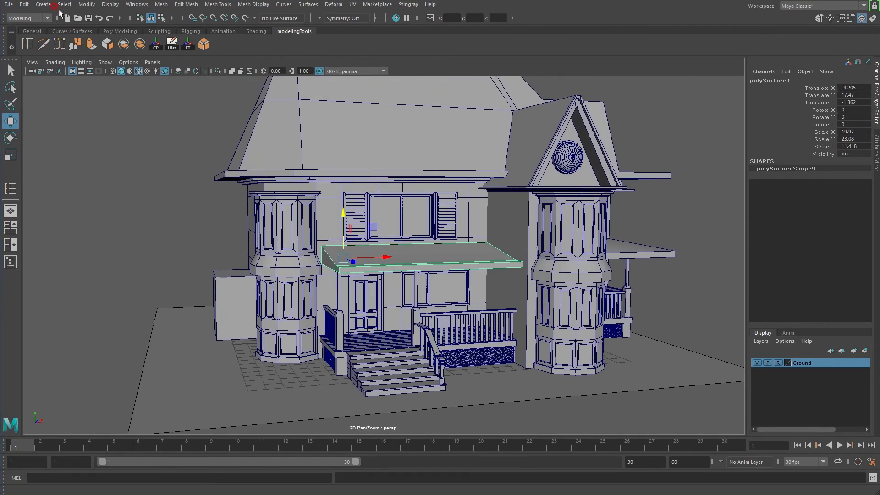
- Create a polygon cube and move it up onto the main roof
{"action": "left_click", "coordinate": [53, 5]}
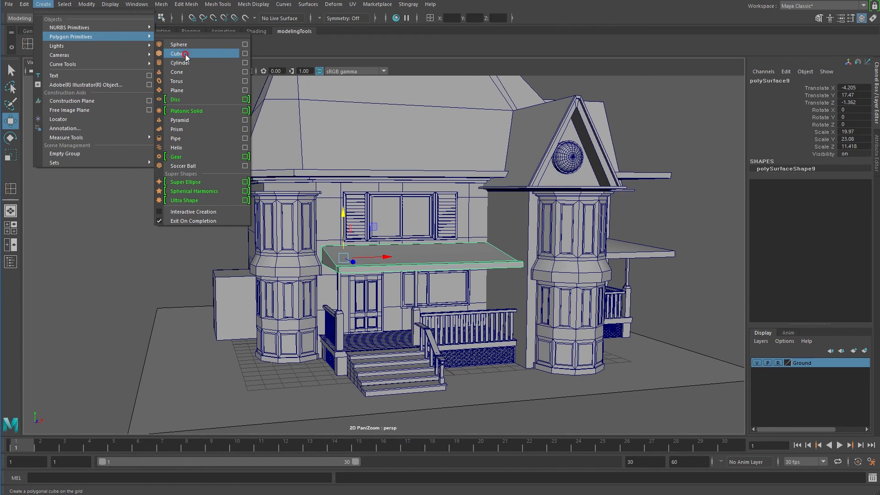
{"action": "left_click", "coordinate": [186, 55]}
{"action": "mouse_move", "coordinate": [393, 277]}
{"action": "left_mouse_down"}
{"action": "mouse_move", "coordinate": [393, 88]}
{"action": "mouse_move", "coordinate": [418, 166]}
{"action": "left_mouse_up"}
{"action": "scroll", "coordinate": [422, 292], "scroll_direction": "up", "scroll_amount": 5}
{"action": "left_click_drag", "start_coordinate": [393, 233], "coordinate": [419, 251]}
{"action": "mouse_move", "coordinate": [404, 194]}
{"action": "left_mouse_down"}
{"action": "mouse_move", "coordinate": [411, 184]}
{"action": "mouse_move", "coordinate": [411, 202]}
{"action": "mouse_move", "coordinate": [391, 192]}
{"action": "left_mouse_up"}
- Scale the cube up, stretch it tall, and shift it left along the roof slope
{"action": "key", "text": "r"}
{"action": "mouse_move", "coordinate": [390, 192]}
{"action": "left_mouse_down", "text": "alt"}
{"action": "mouse_move", "coordinate": [387, 181]}
{"action": "mouse_move", "coordinate": [368, 188]}
{"action": "left_mouse_up", "text": "alt"}
{"action": "key", "text": "w"}
{"action": "key", "text": "r"}
{"action": "left_click_drag", "start_coordinate": [326, 138], "coordinate": [324, 118]}
{"action": "mouse_move", "coordinate": [289, 152]}
{"action": "left_mouse_down", "text": "alt"}
{"action": "mouse_move", "coordinate": [402, 192]}
{"action": "mouse_move", "coordinate": [236, 182]}
{"action": "mouse_move", "coordinate": [294, 187]}
{"action": "left_mouse_up", "text": "alt"}
{"action": "key", "text": "w"}
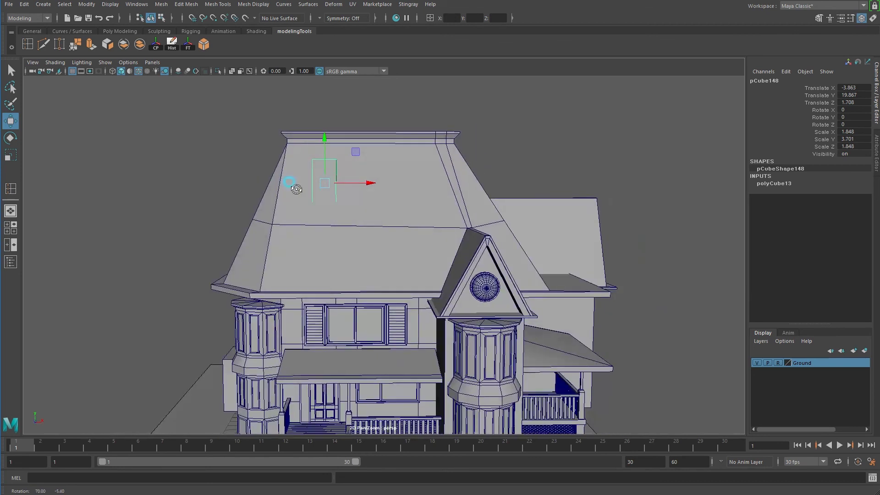
{"action": "left_click_drag", "start_coordinate": [365, 183], "coordinate": [353, 183]}
{"action": "left_click", "coordinate": [417, 172]}
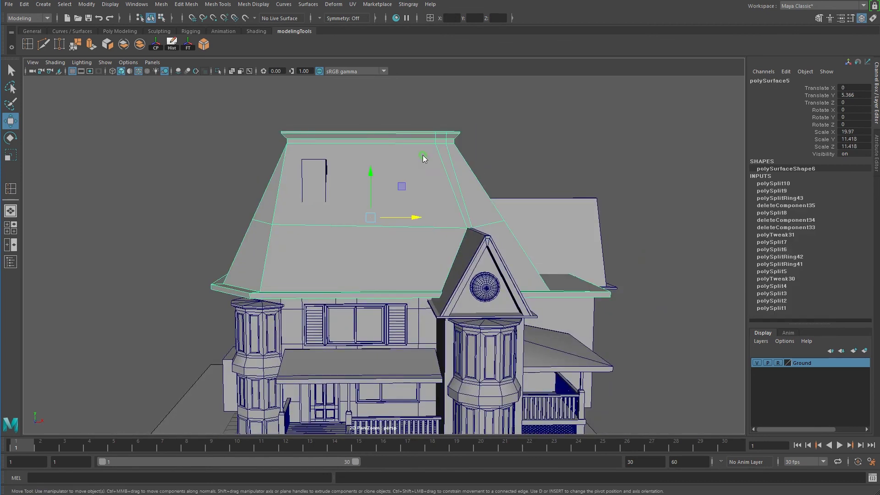
- Slide roof vertices on the right side, left edge and lower eave along their edges
{"action": "key", "text": "F9"}
{"action": "left_click", "coordinate": [485, 225]}
{"action": "left_click_drag", "start_coordinate": [513, 193], "coordinate": [515, 205], "text": "ctrl+shift"}
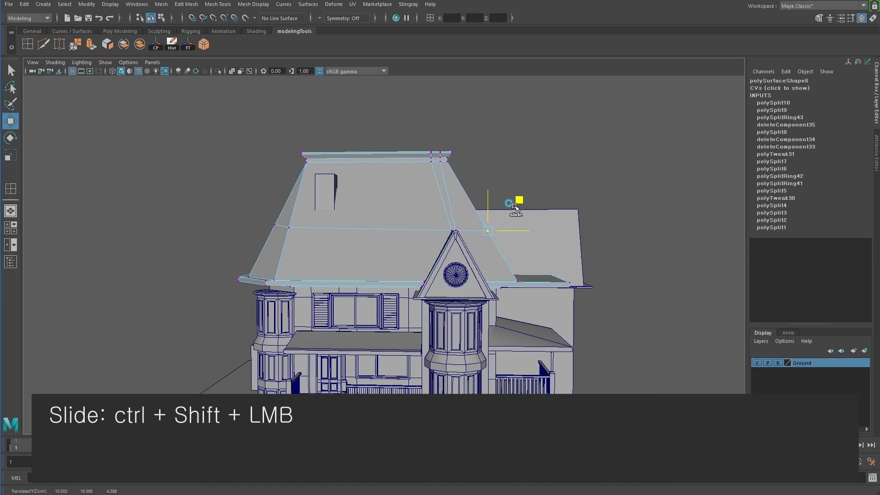
{"action": "left_click", "coordinate": [274, 225]}
{"action": "left_click_drag", "start_coordinate": [303, 201], "coordinate": [304, 200], "text": "ctrl+shift"}
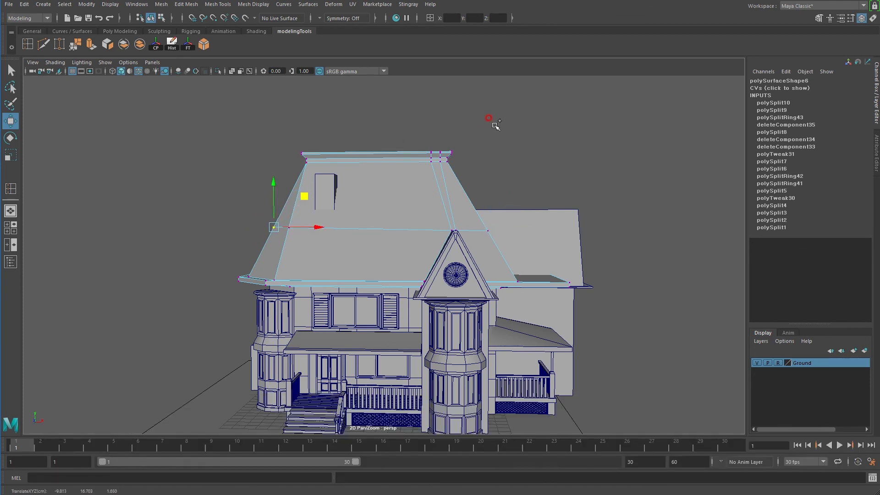
{"action": "mouse_move", "coordinate": [589, 153]}
{"action": "left_mouse_down", "text": "alt"}
{"action": "mouse_move", "coordinate": [380, 155]}
{"action": "mouse_move", "coordinate": [373, 181]}
{"action": "mouse_move", "coordinate": [401, 130]}
{"action": "mouse_move", "coordinate": [330, 249]}
{"action": "mouse_move", "coordinate": [324, 290]}
{"action": "mouse_move", "coordinate": [301, 291]}
{"action": "left_mouse_up", "text": "alt"}
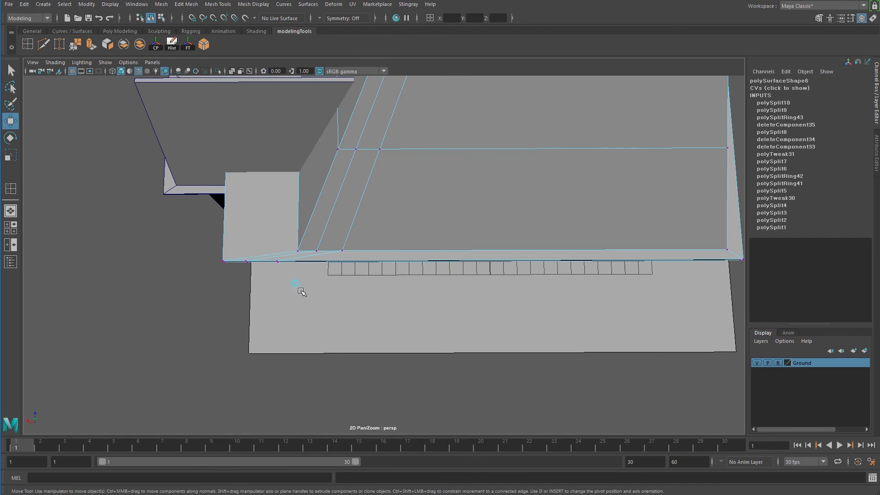
{"action": "mouse_move", "coordinate": [242, 262]}
{"action": "left_mouse_down"}
{"action": "mouse_move", "coordinate": [278, 264]}
{"action": "mouse_move", "coordinate": [233, 262]}
{"action": "left_mouse_up"}
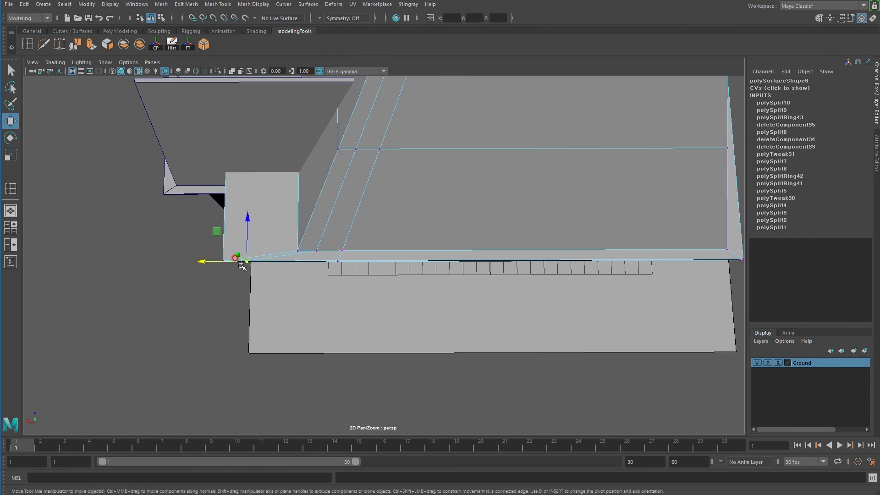